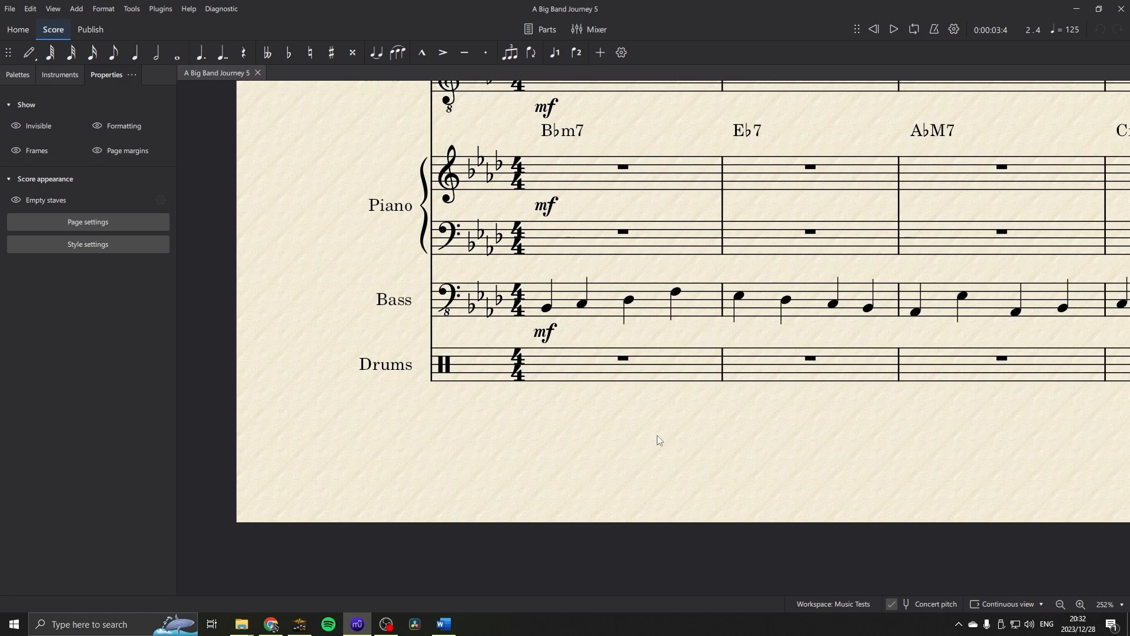
View the Writing Drum Parts video page in the browser and return to the MuseScore score.
scroll(633, 435, "up", 3)
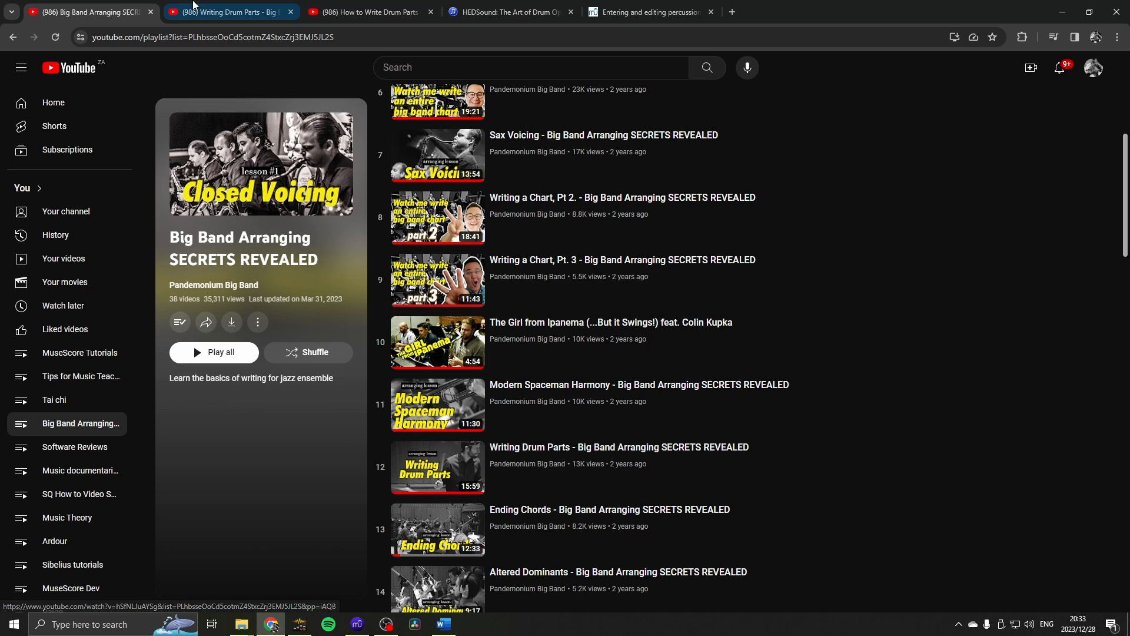
left_click(191, 8)
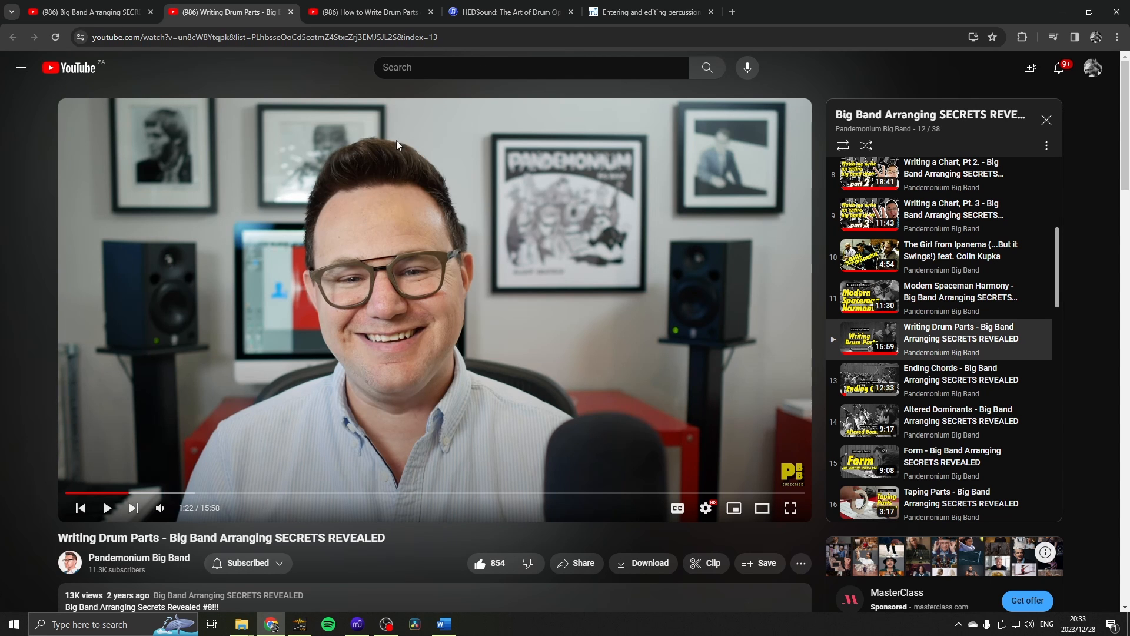
key("alt+Tab")
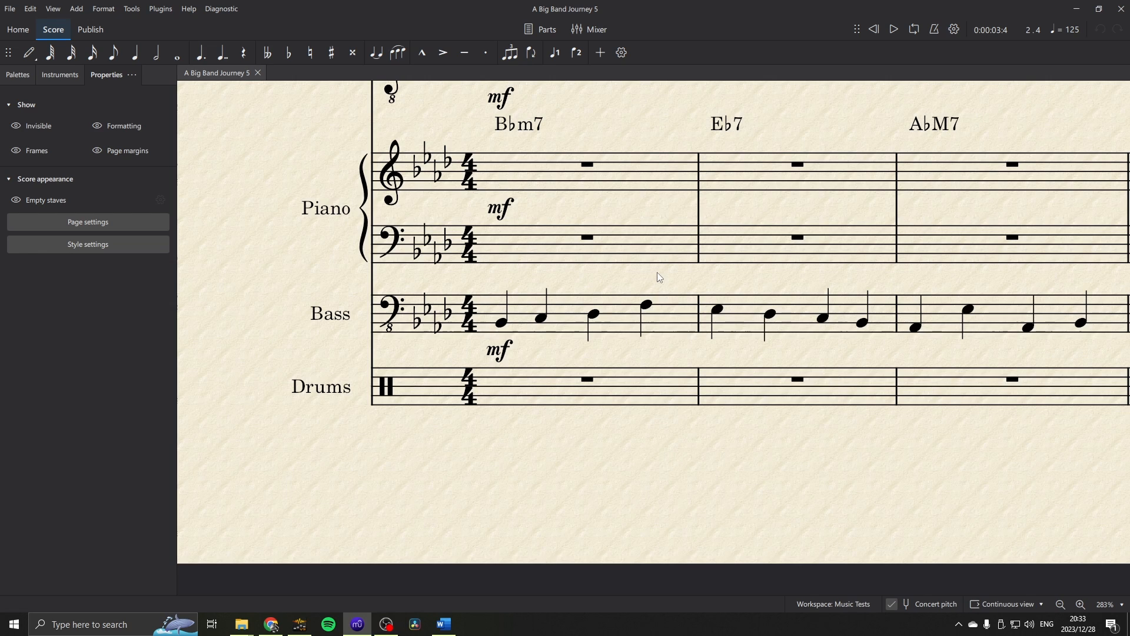
Move the Moderate Swing tempo marking above bar 1 up, clear of the hidden Swing text.
scroll(657, 272, "up", 10)
scroll(648, 274, "up", 8)
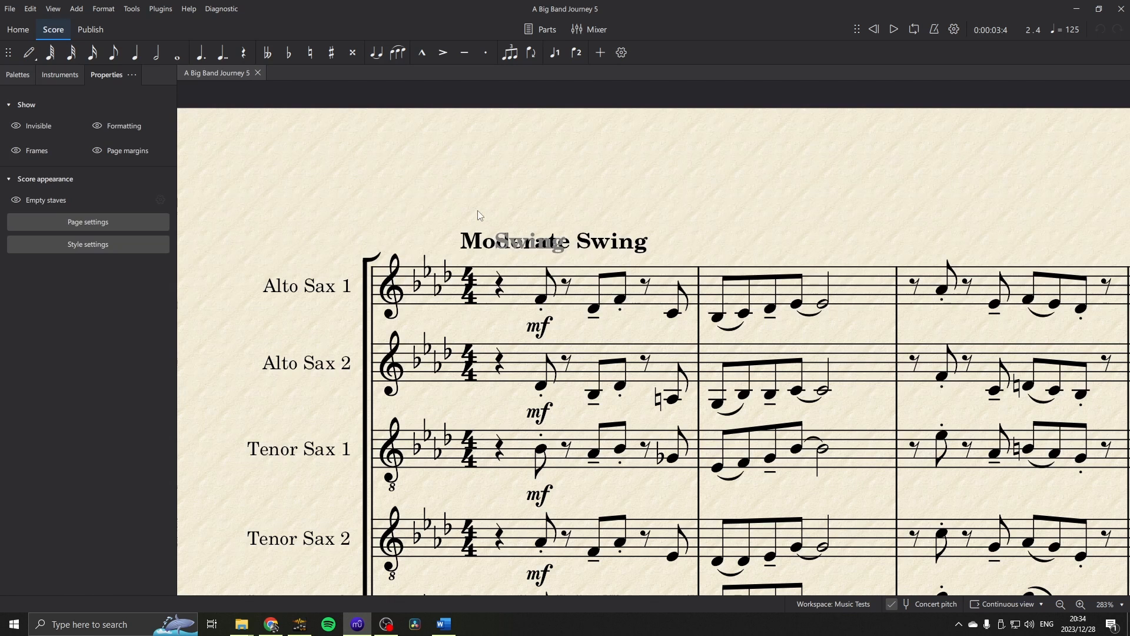
left_click(507, 244)
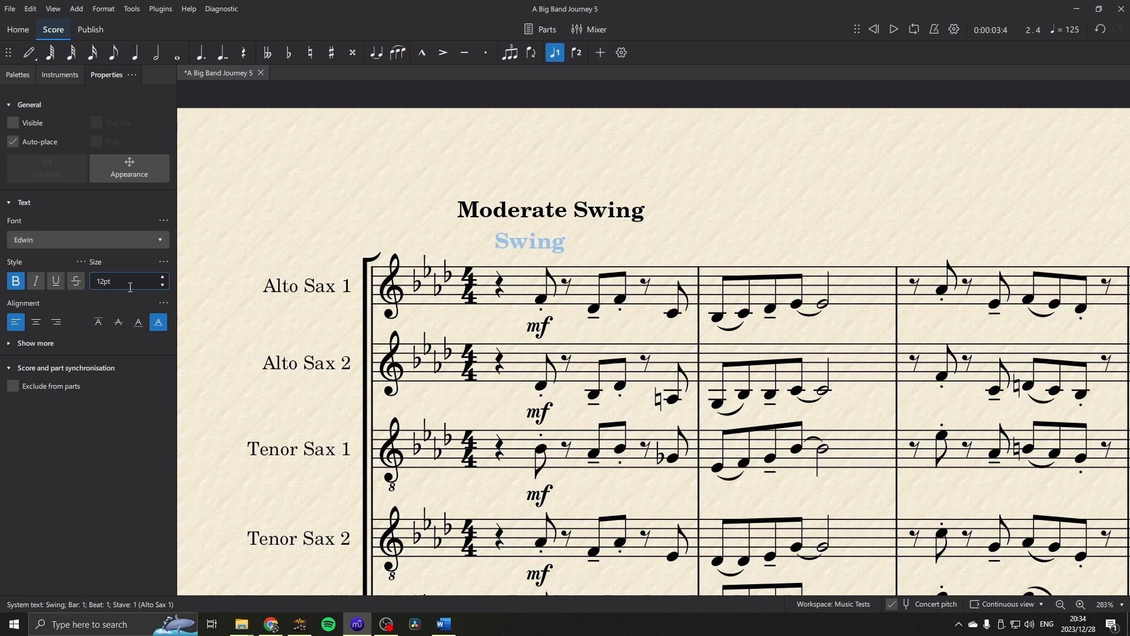
left_click(376, 220)
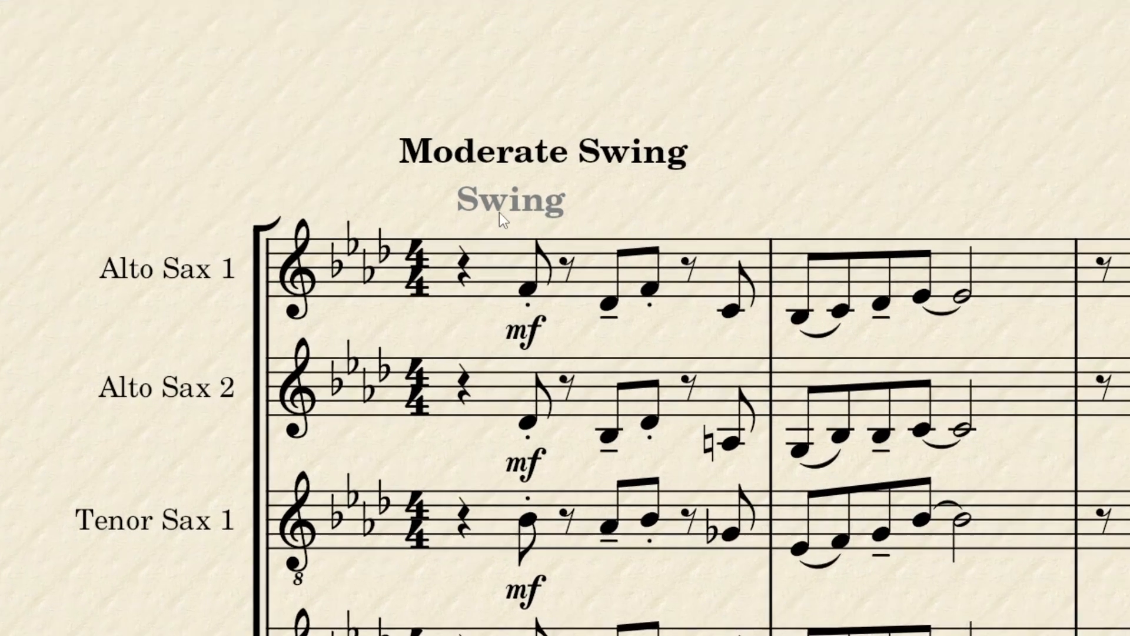
Set the swing ratio of the hidden Swing text in bar 1 to 70%.
right_click(496, 204)
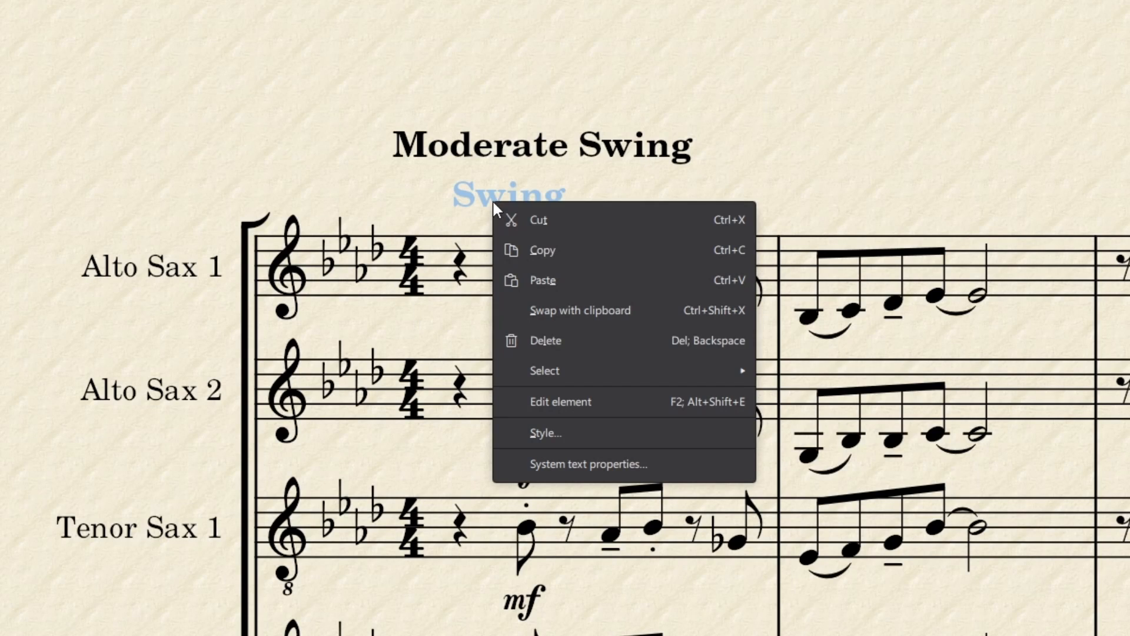
left_click(617, 465)
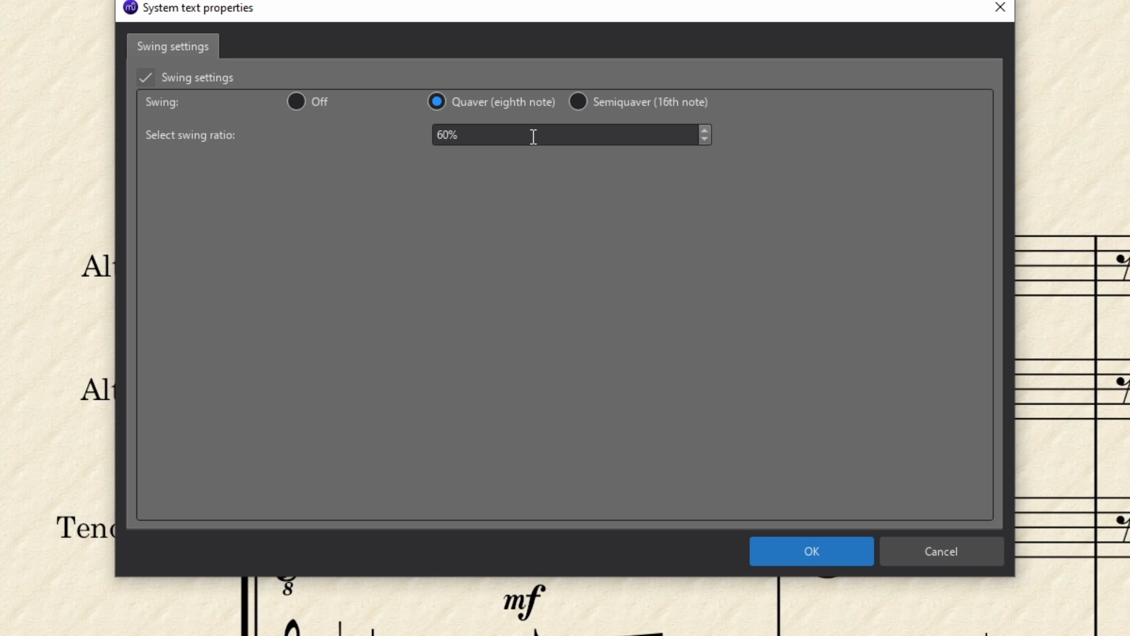
left_click_drag(452, 136, 437, 135)
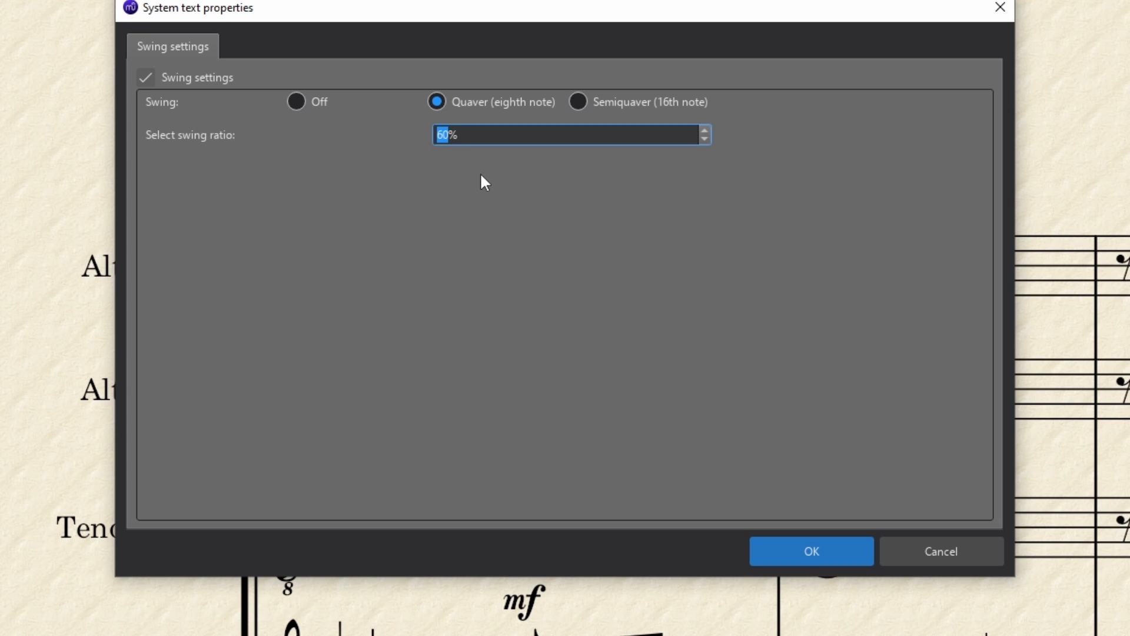
key("BackSpace")
type("70")
left_click(792, 550)
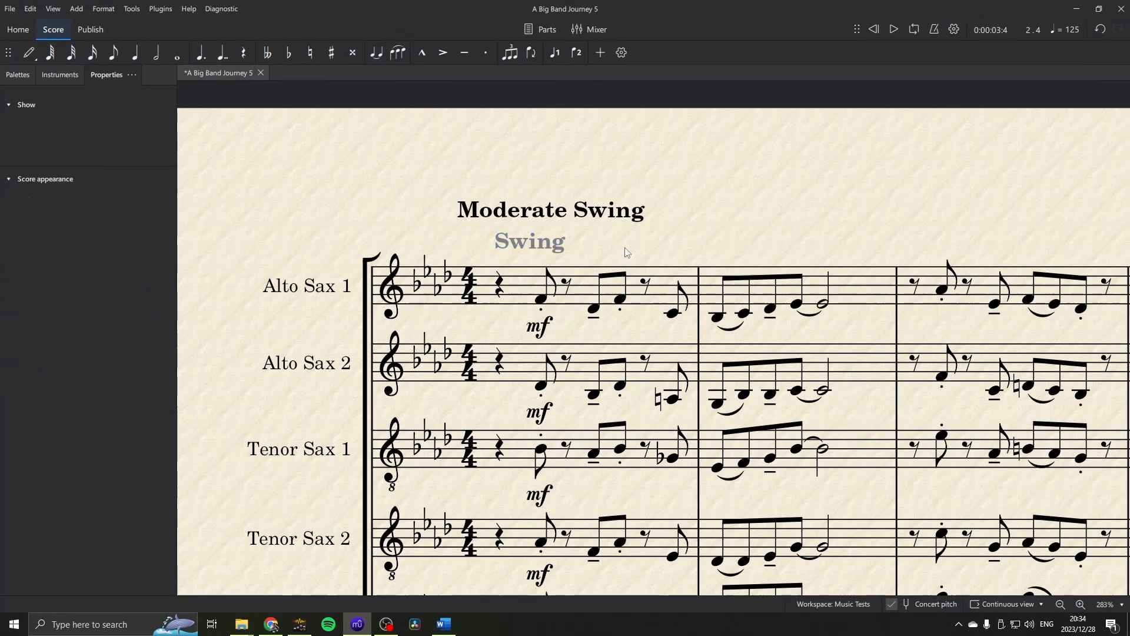
Move the Moderate Swing tempo marking back down to the height of the hidden Swing text.
left_click(596, 219)
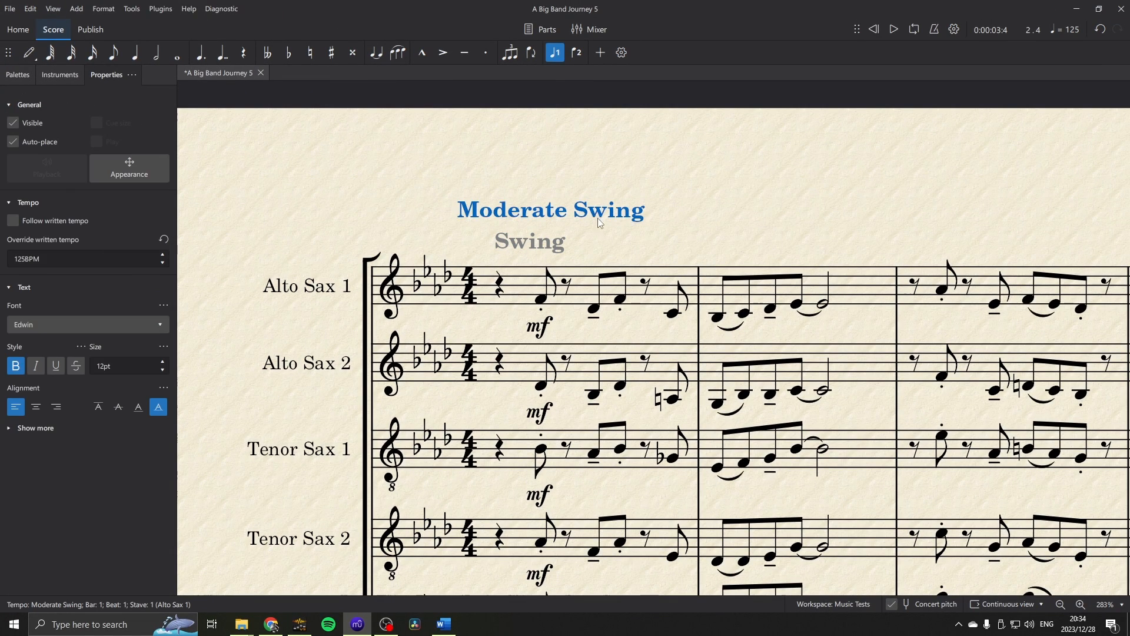
left_click_drag(596, 219, 597, 247)
key("Escape")
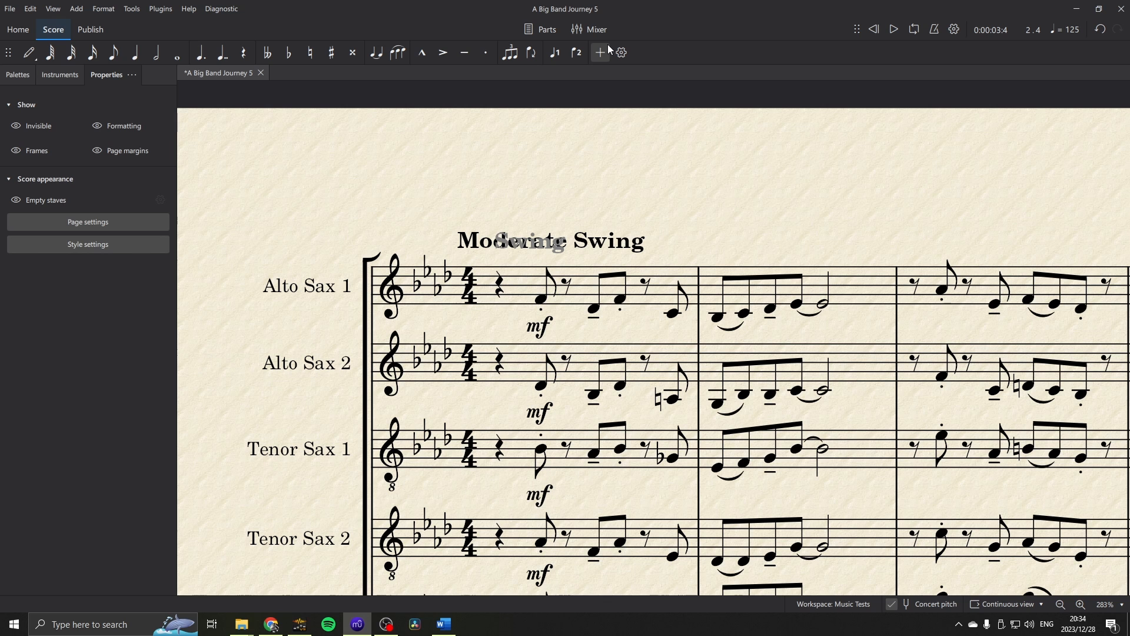
Play back the opening bars of the score and stop playback.
left_click(896, 33)
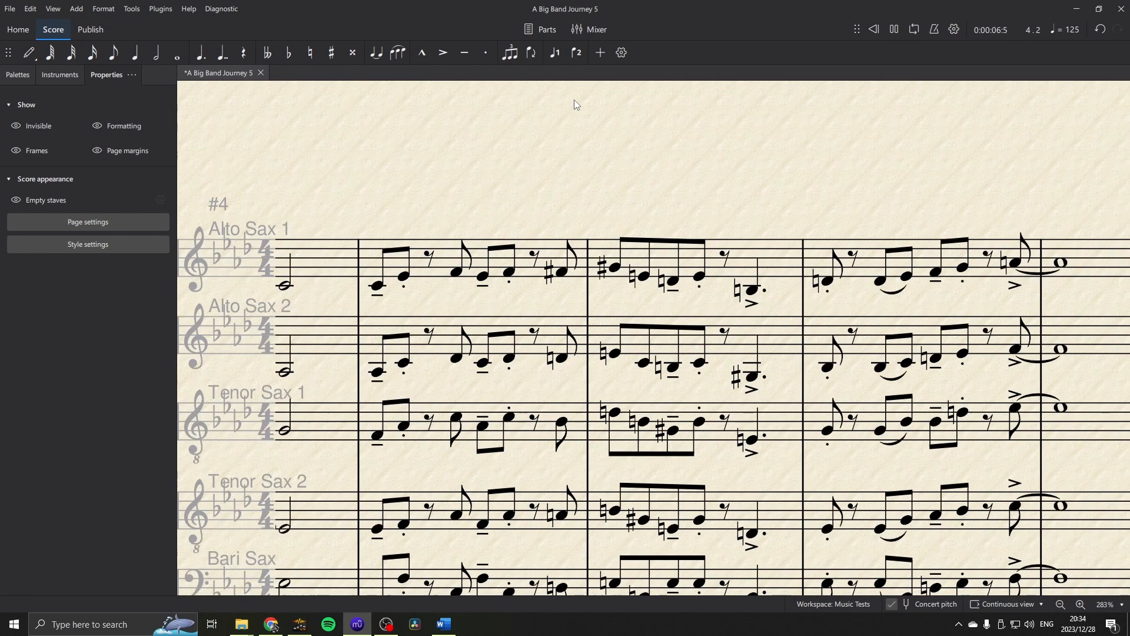
key("space")
Add a Straight marking from the Tempo palette at the first rest of bar 3 in Alto Sax 1.
left_click_drag(421, 167, 751, 142)
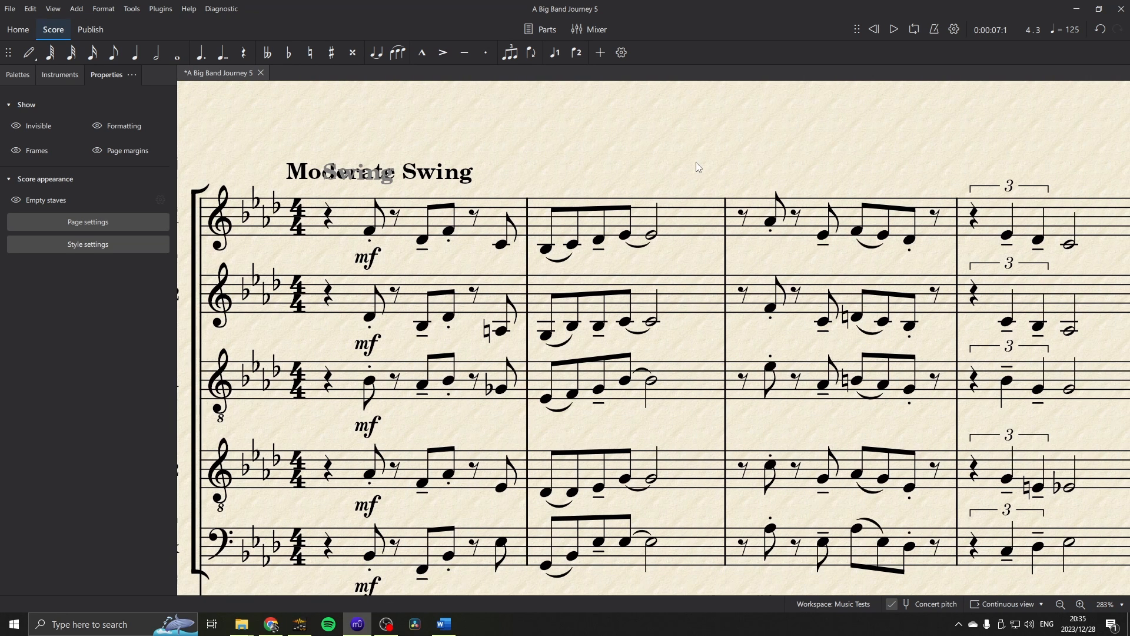
left_click_drag(738, 174, 692, 161)
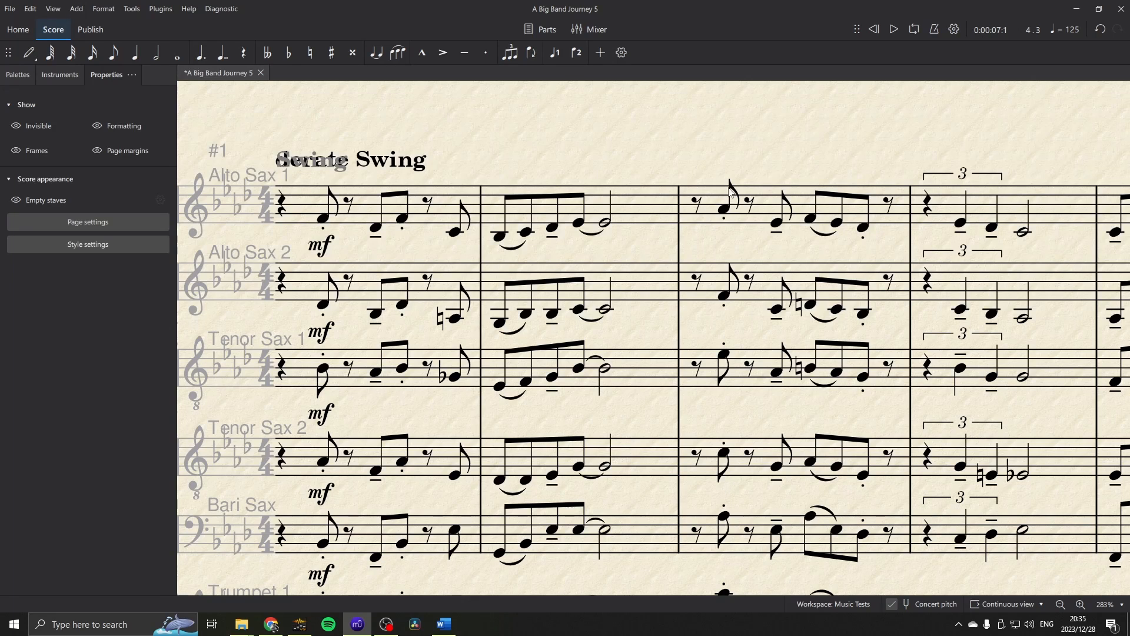
left_click(695, 207)
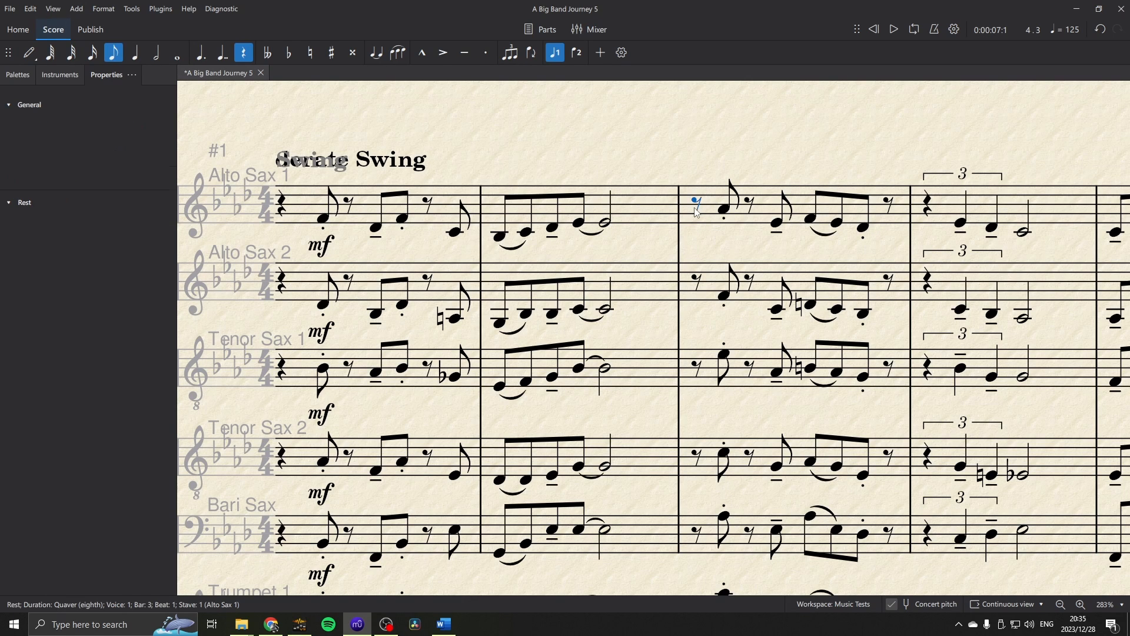
left_click(18, 74)
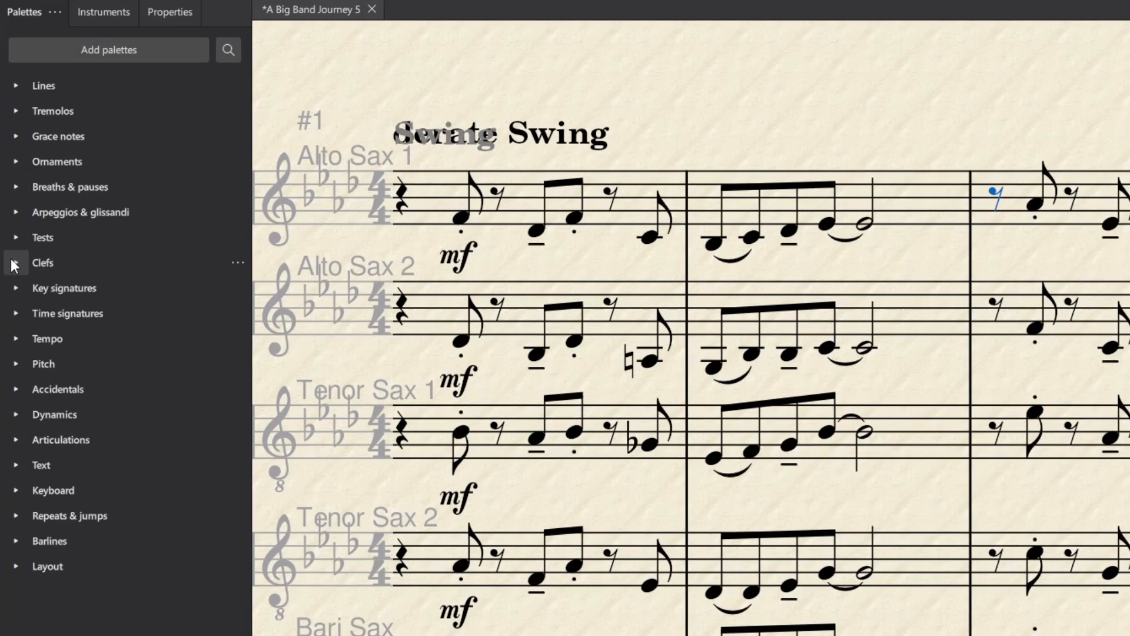
left_click(12, 339)
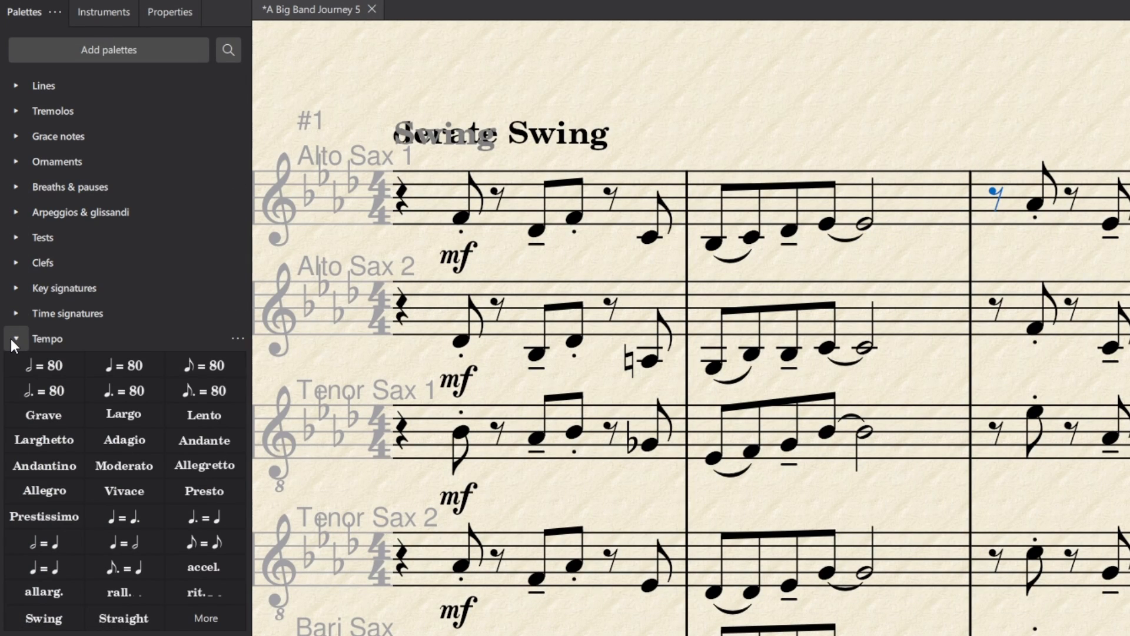
left_click(120, 615)
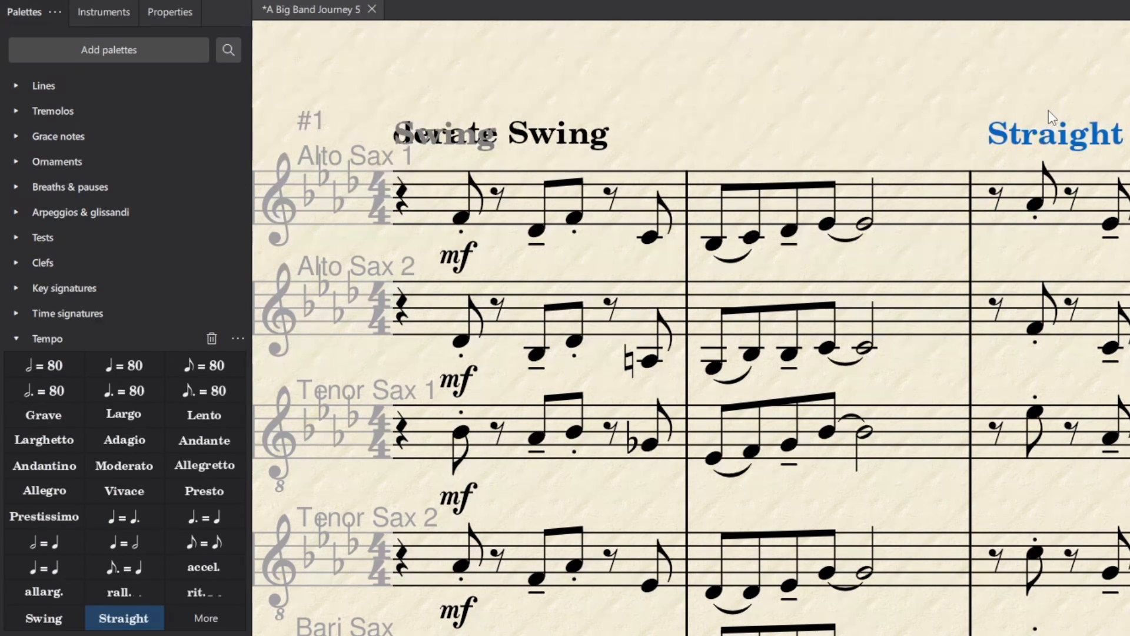
Check the swing settings in the Straight marking's system text properties and close them.
right_click(1067, 143)
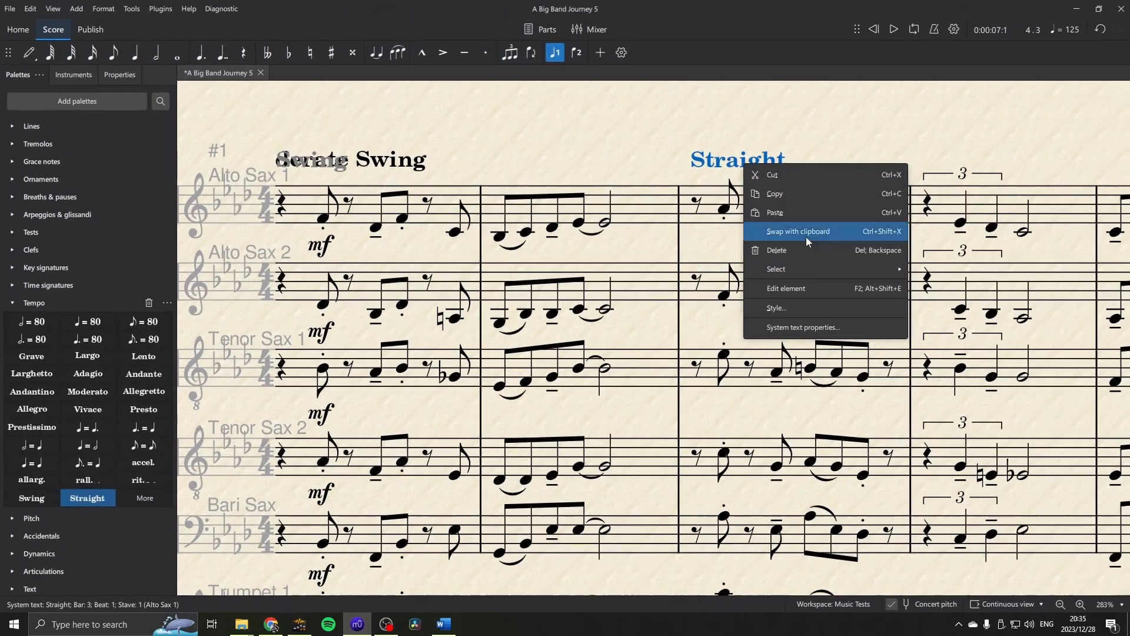
left_click(815, 330)
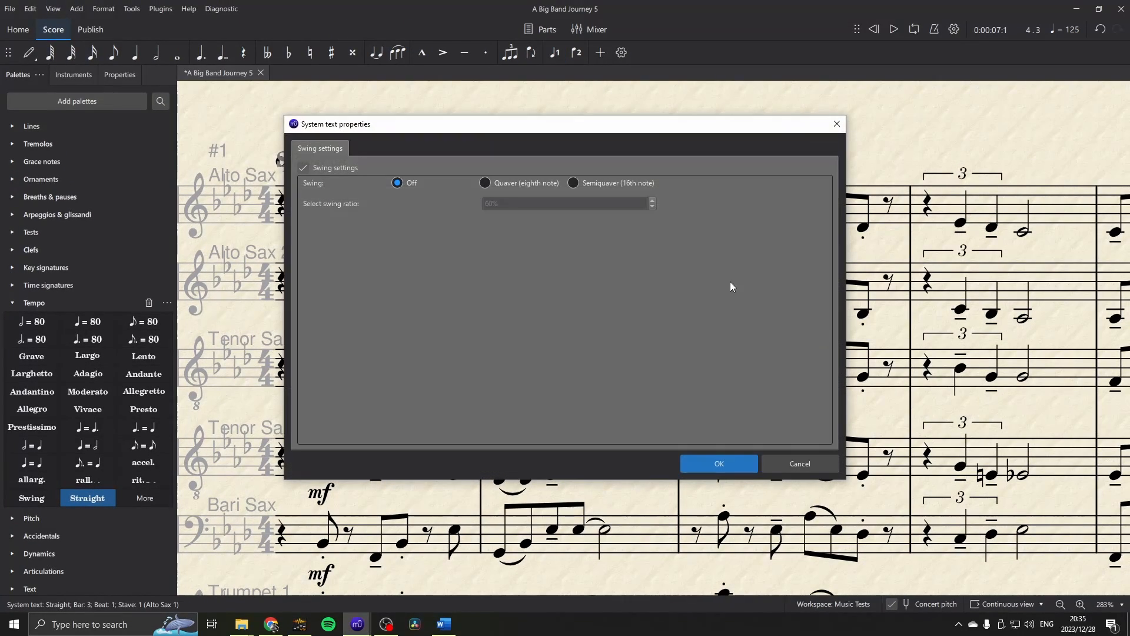
left_click(712, 465)
Add a Swing marking from the Tempo palette at the first note of bar 5 in Alto Sax 1.
left_click_drag(850, 136, 623, 133)
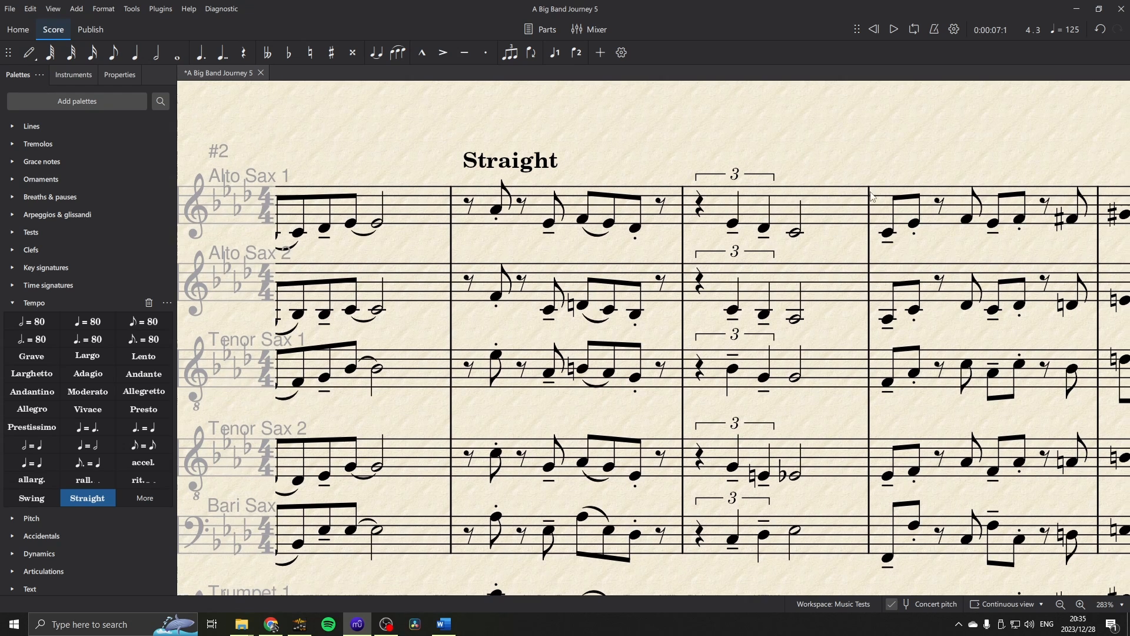
left_click(888, 235)
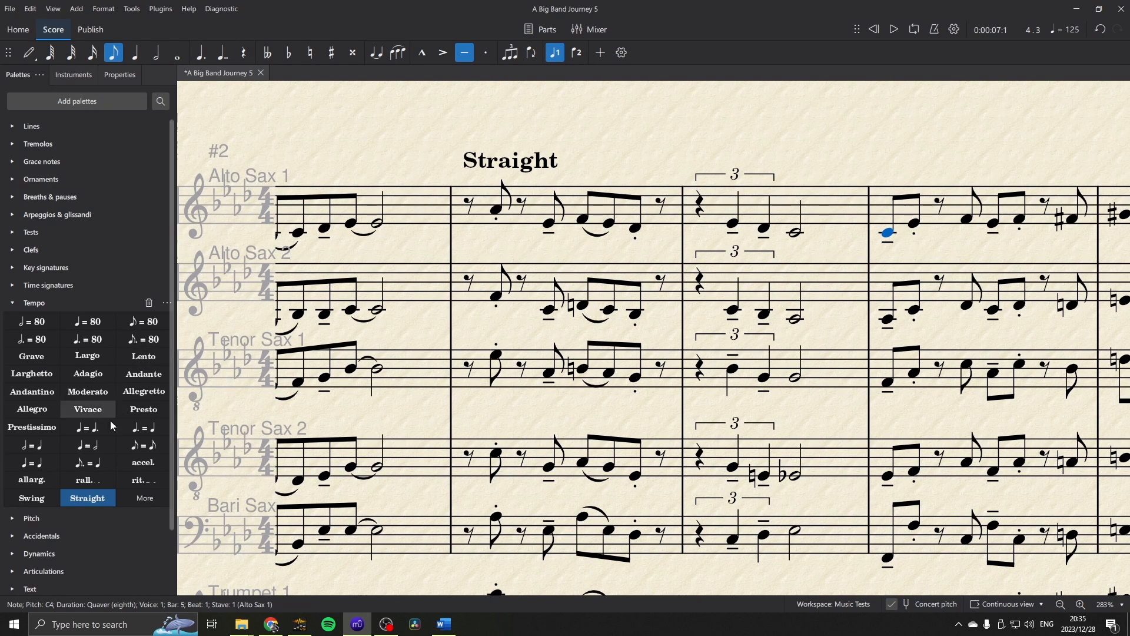
left_click(32, 498)
Set the swing ratio of the Swing marking in bar 5 to 70%.
left_click(951, 153)
left_click(937, 164)
right_click(936, 165)
left_click(978, 326)
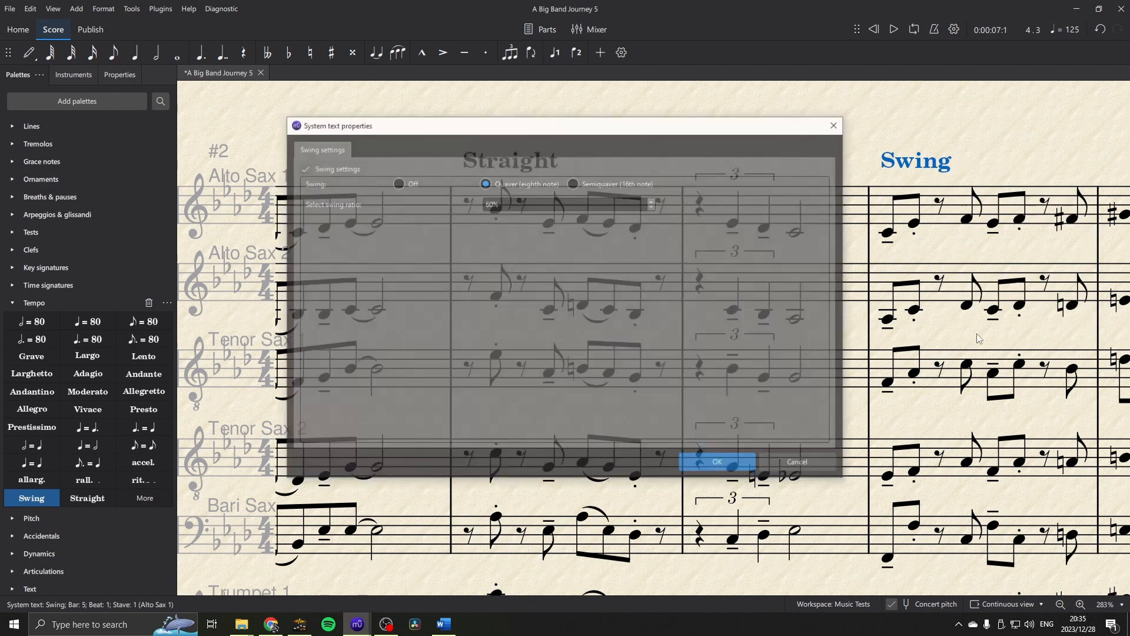
key("Delete")
type("7")
left_click(714, 463)
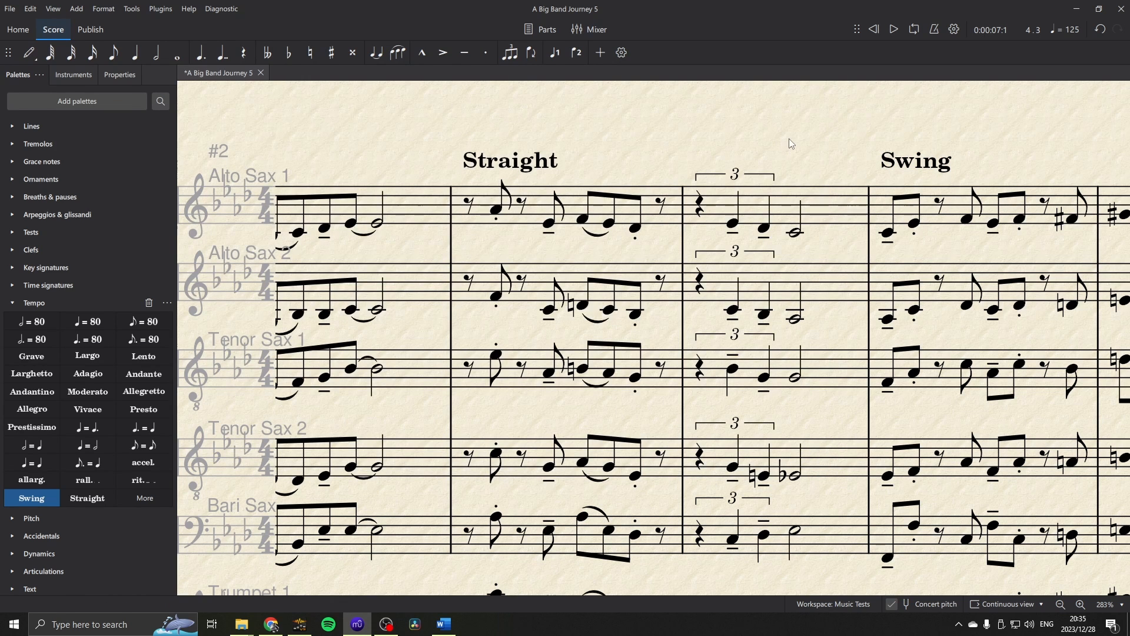
Fill the Drums staff with slashes from bar 1 through the D♭7 bar where the trombone line ends.
left_click_drag(761, 141, 914, 129)
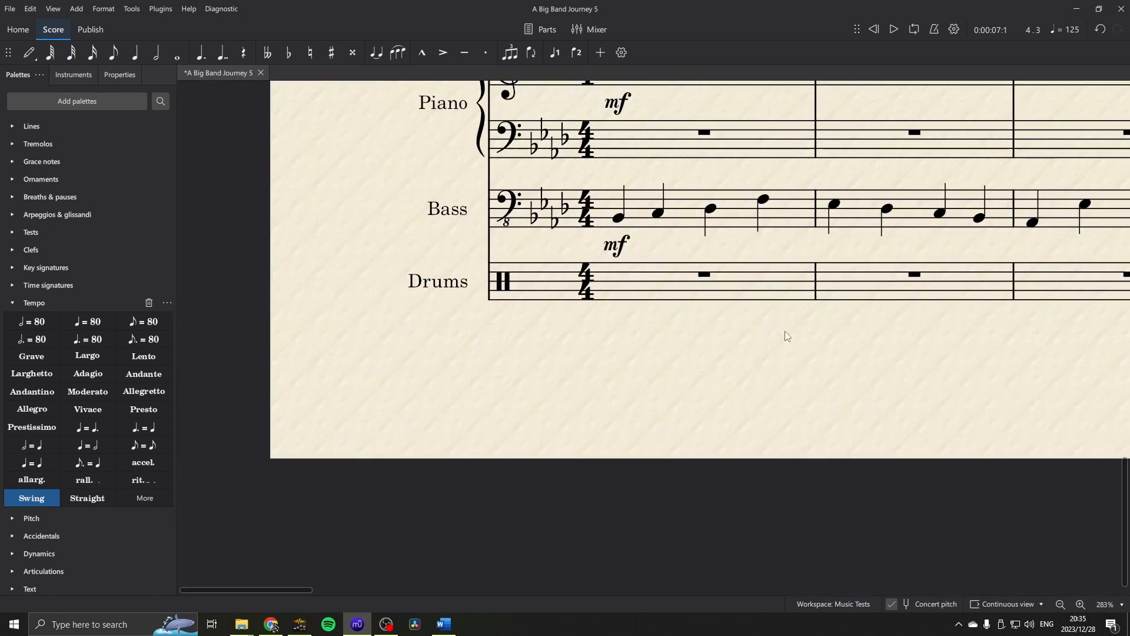
left_click_drag(785, 330, 719, 380)
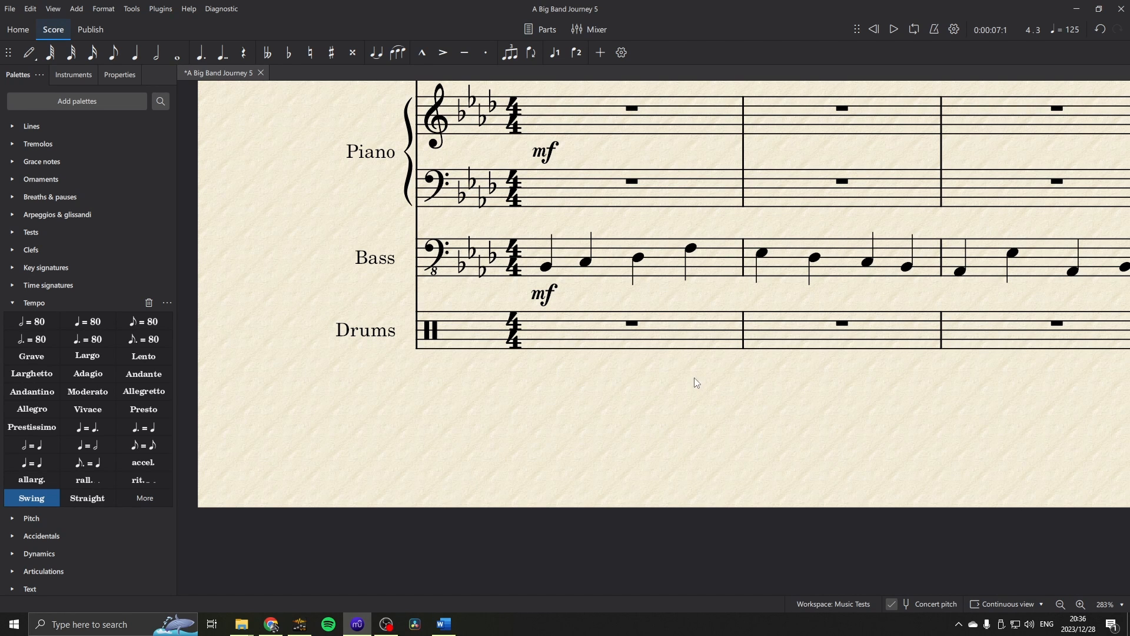
scroll(701, 380, "right", 2)
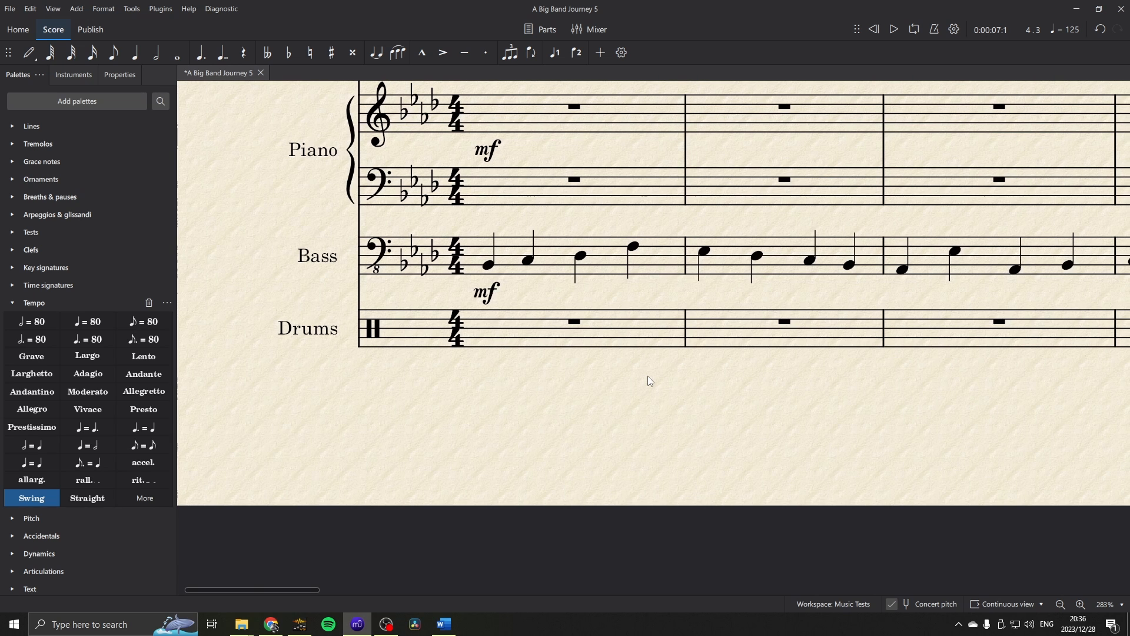
scroll(605, 381, "down", 1)
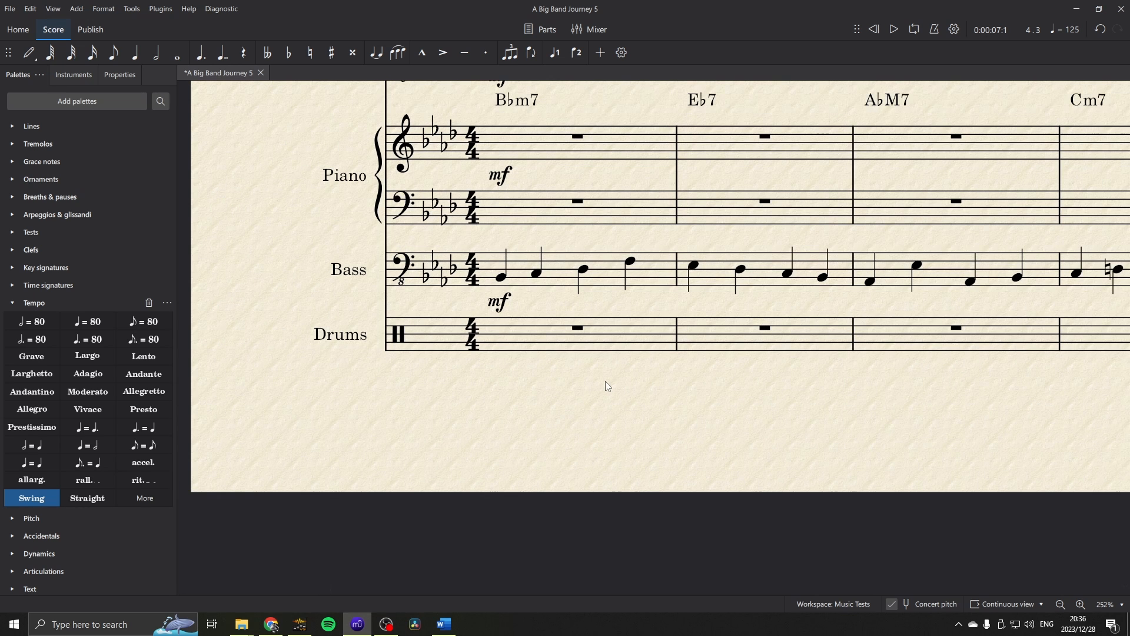
left_click(618, 342)
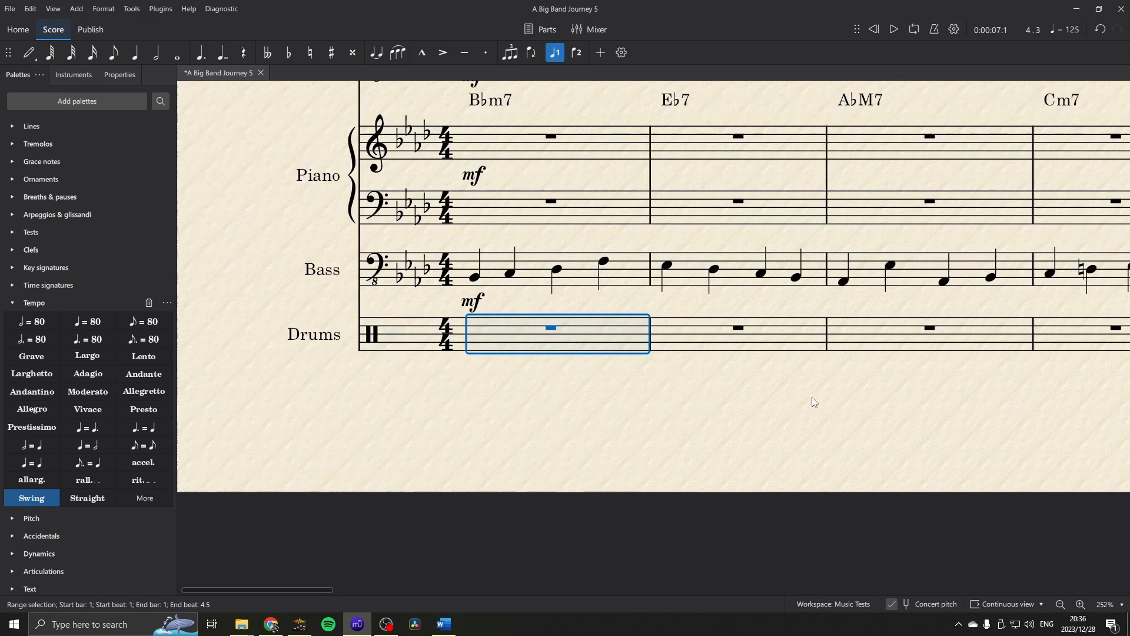
left_click_drag(812, 397, 629, 401)
scroll(764, 397, "down", 6)
left_click_drag(990, 422, 88, 403)
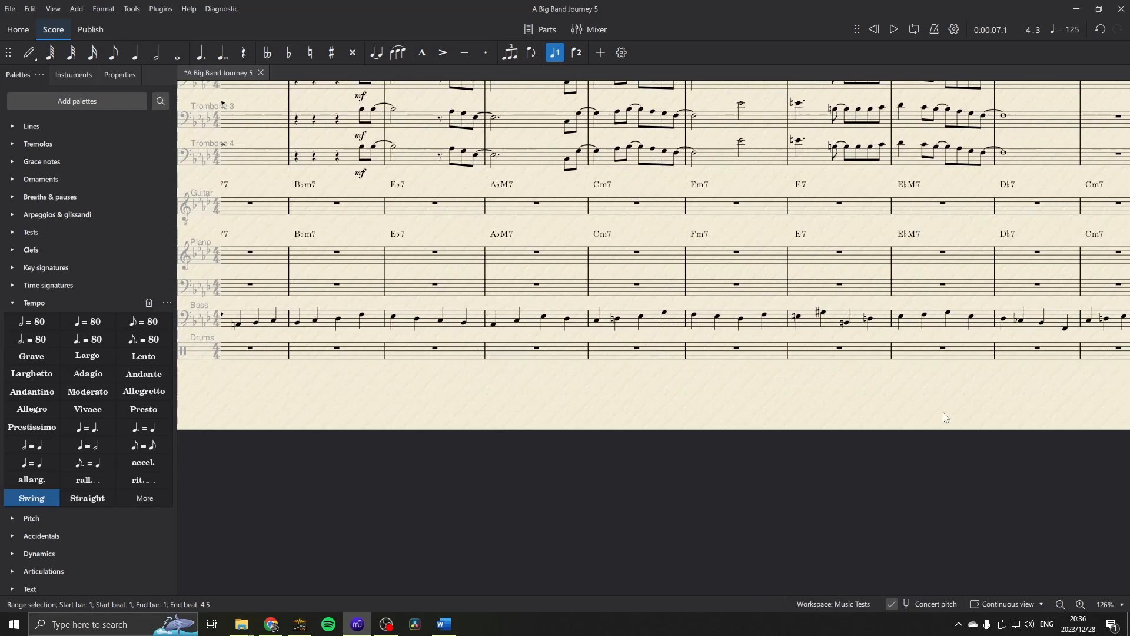
left_click_drag(945, 415, 138, 416)
left_click_drag(422, 407, 1011, 401)
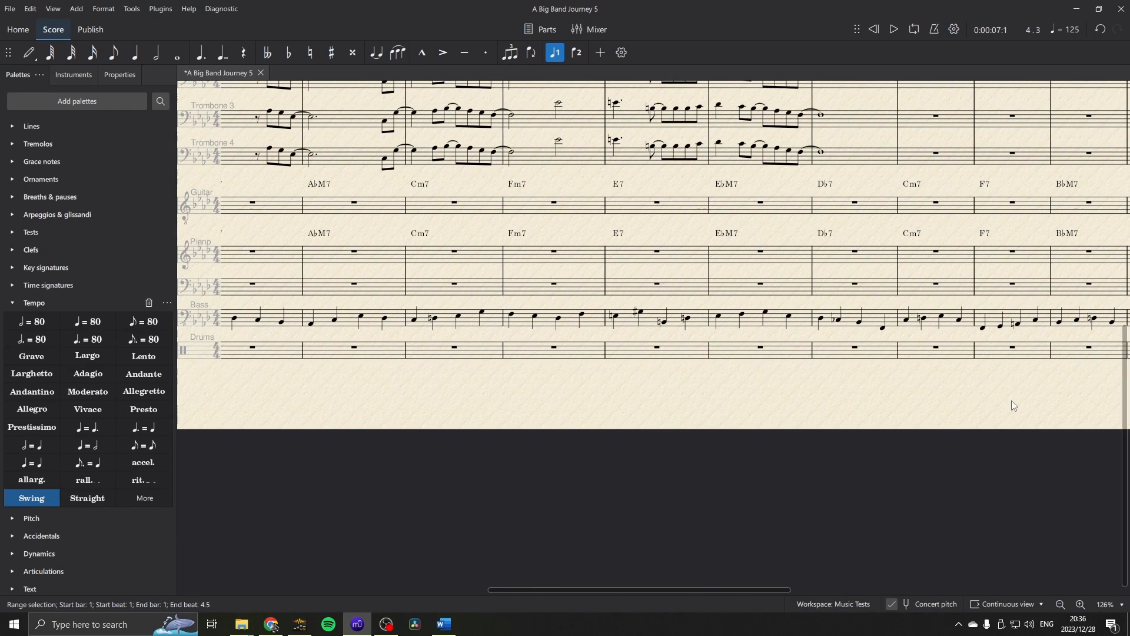
left_click(879, 355, "shift")
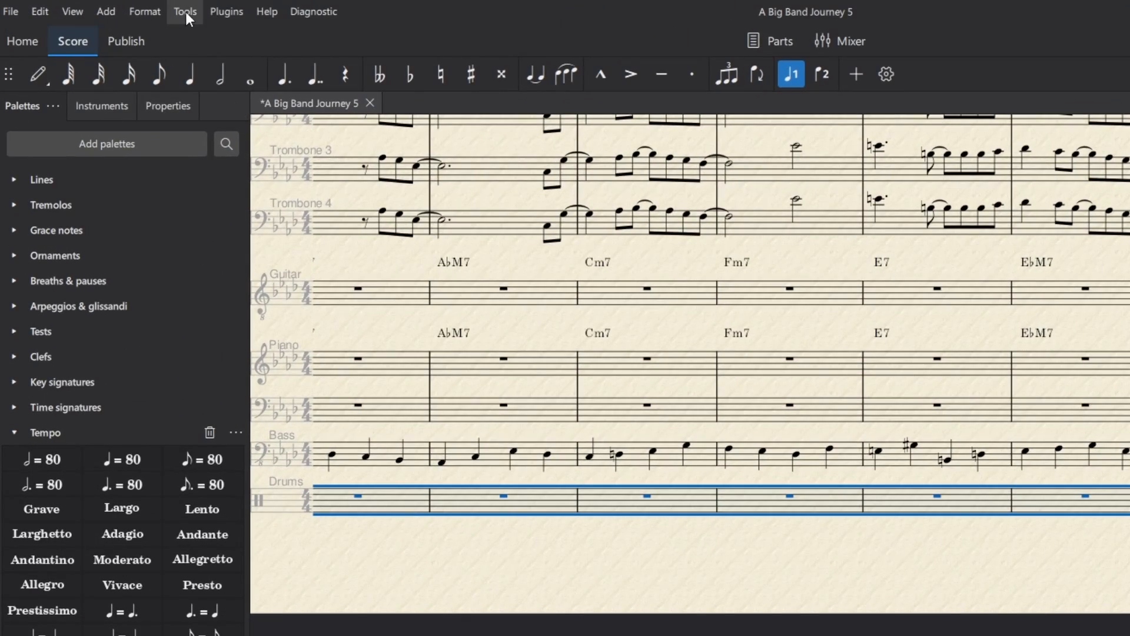
left_click(185, 12)
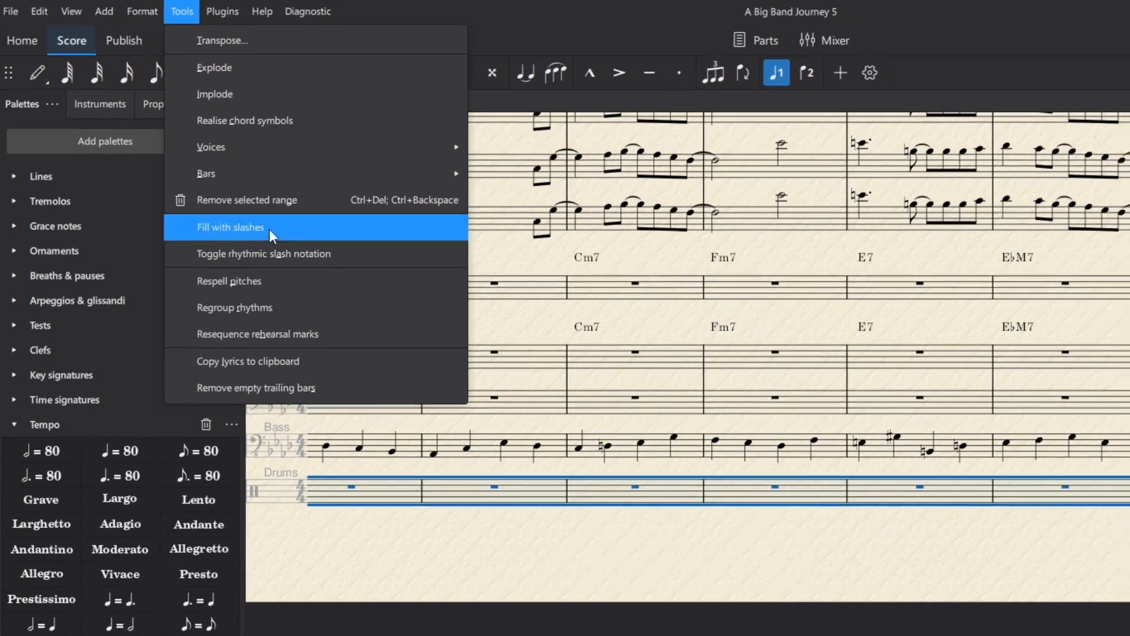
left_click(274, 234)
left_click(745, 414)
left_click_drag(435, 381, 966, 382)
left_click_drag(416, 422, 883, 396)
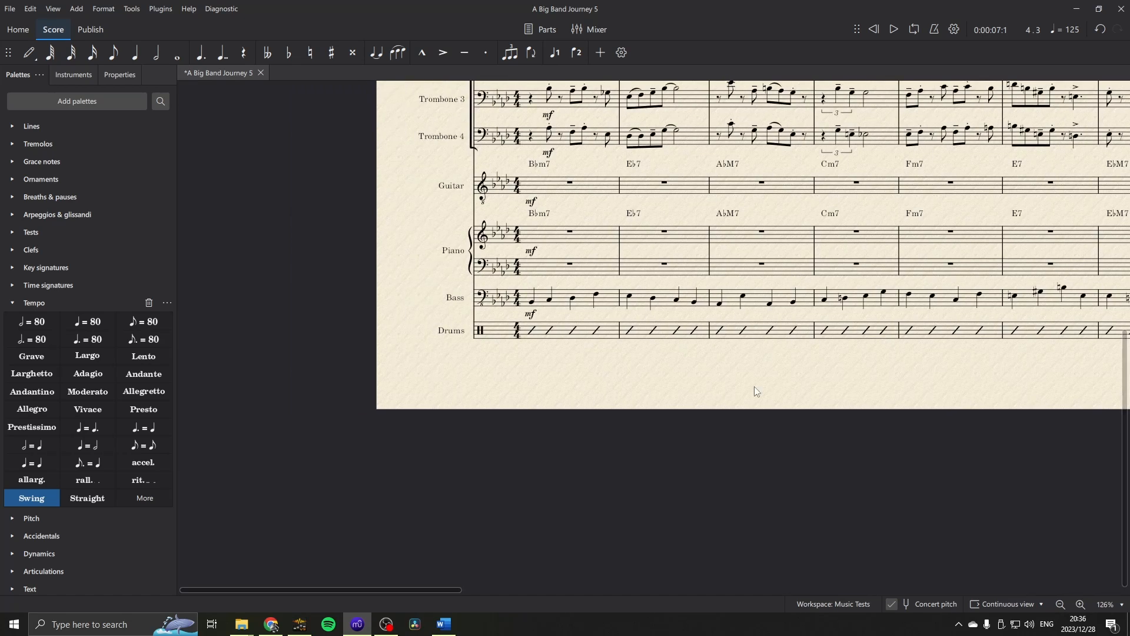
Add the stave text "Hi-Hat Swing" at the first slash of bar 1 in the Drums staff.
scroll(585, 372, "up", 4)
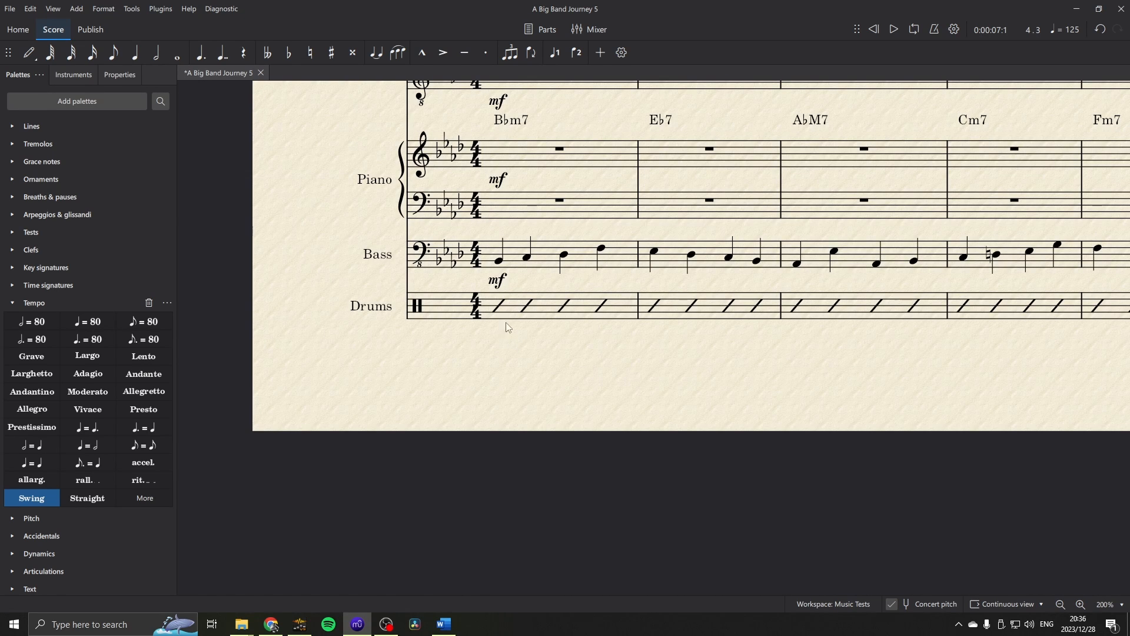
left_click(499, 305)
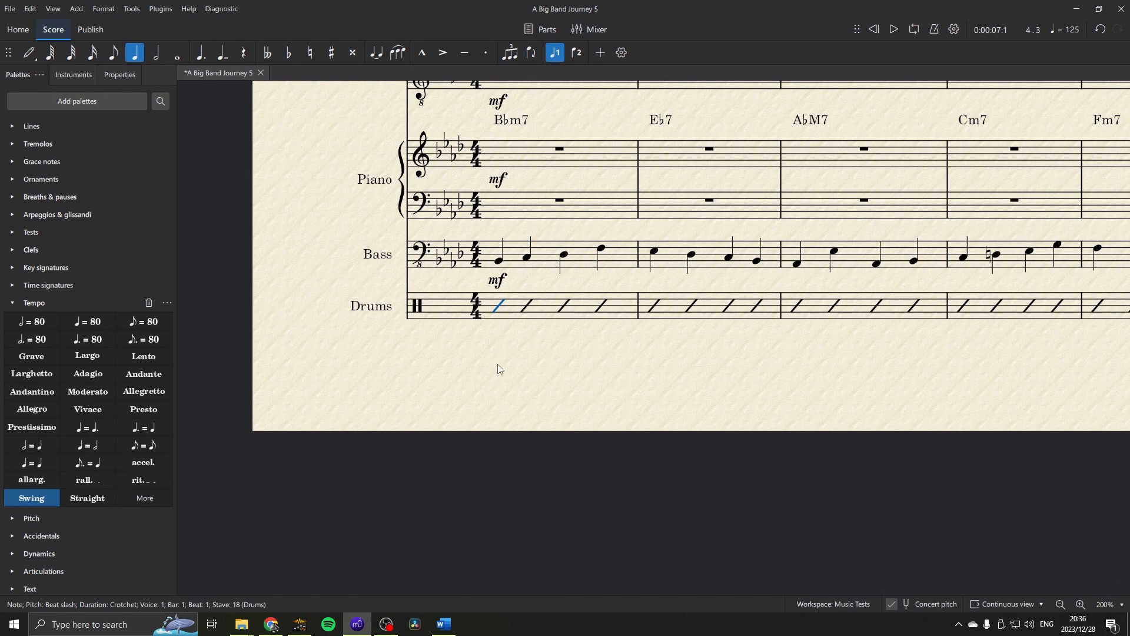
left_click(11, 303)
left_click(14, 386)
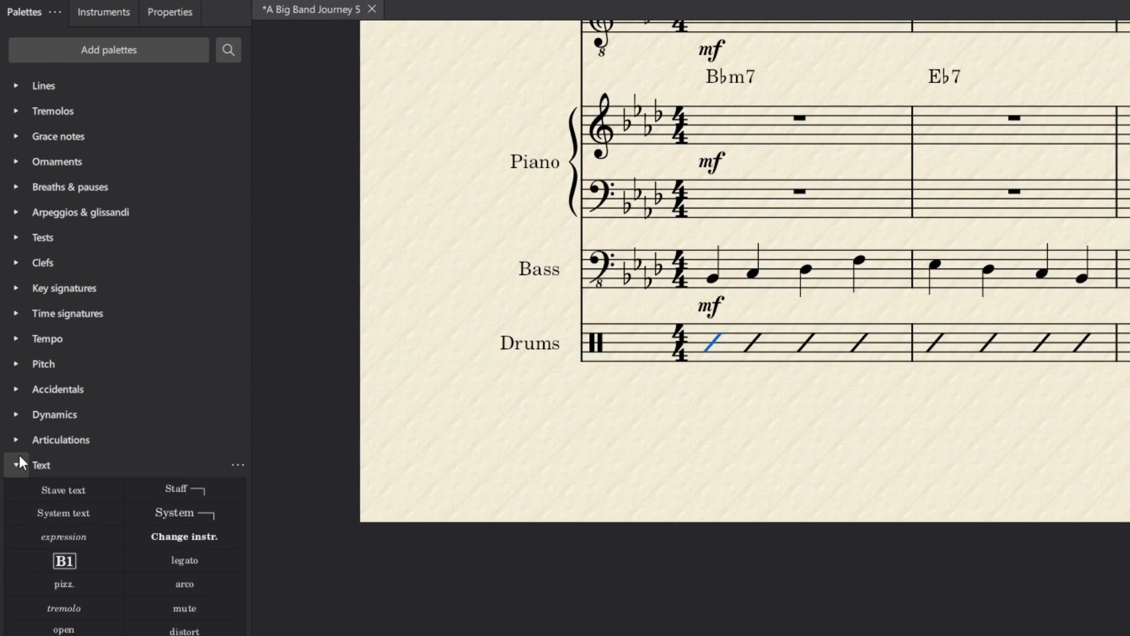
left_click(79, 487)
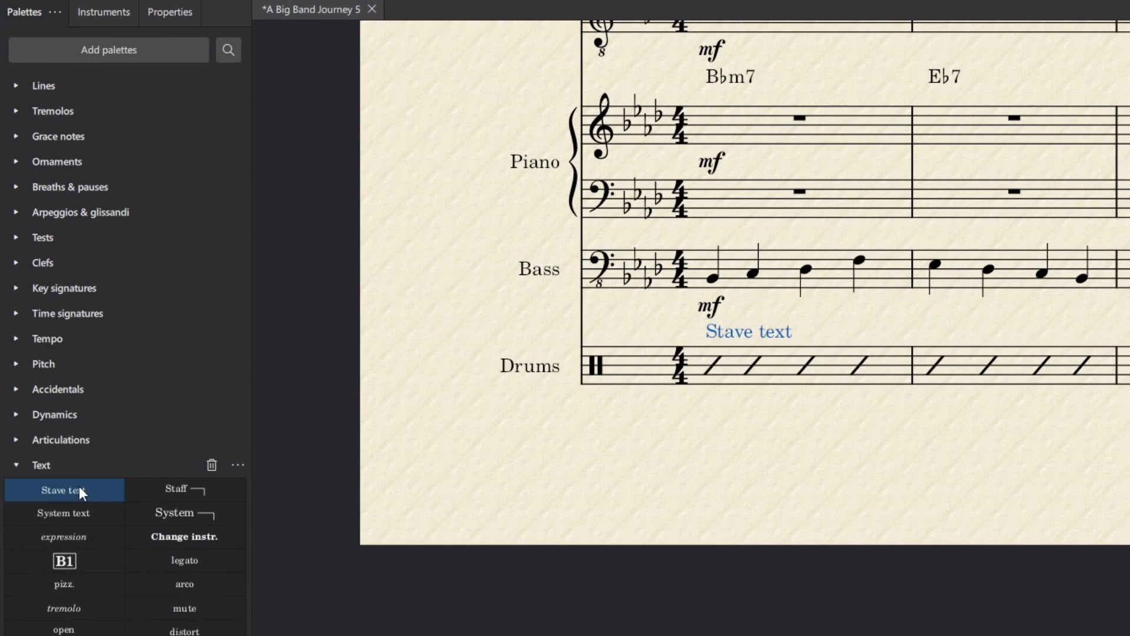
double_click(771, 333)
key("ctrl+a")
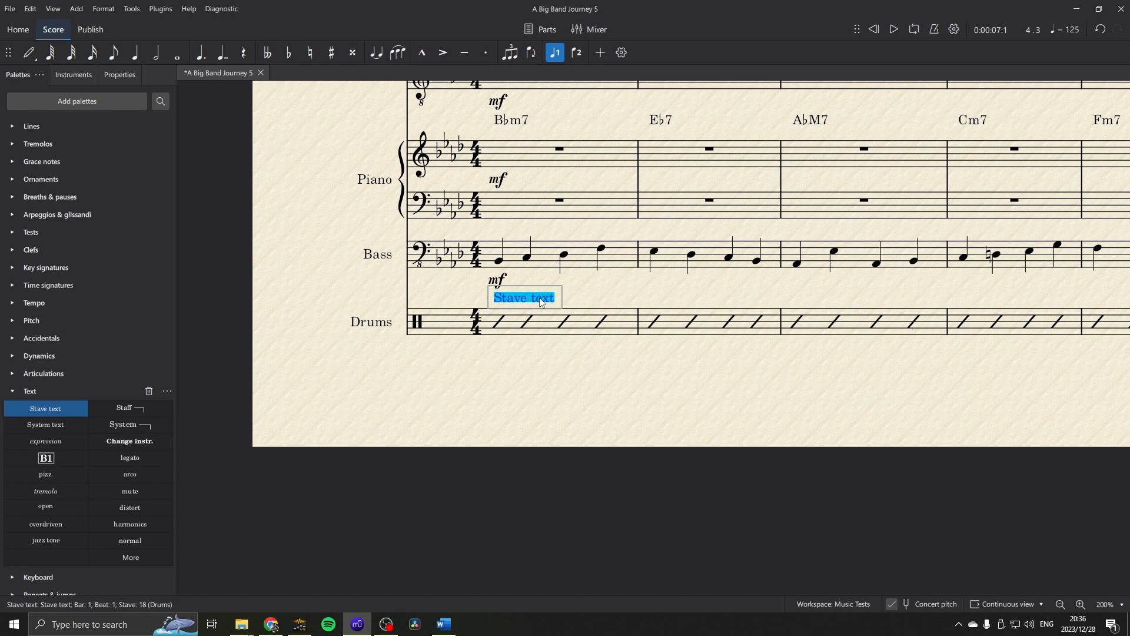
type("Hi-Hat Swing")
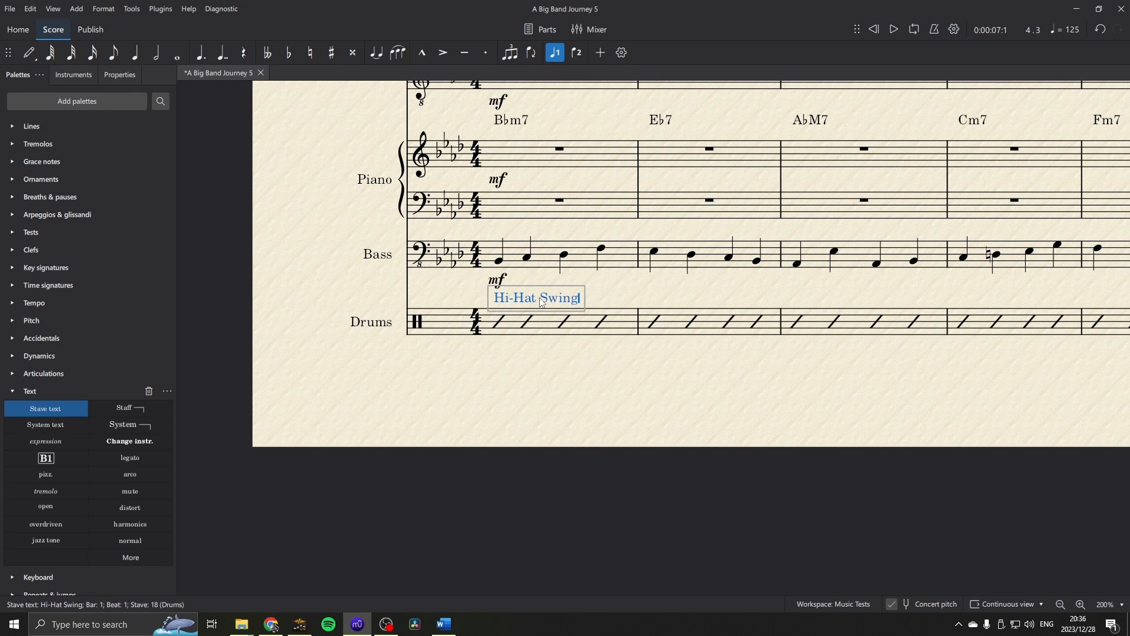
left_click(555, 375)
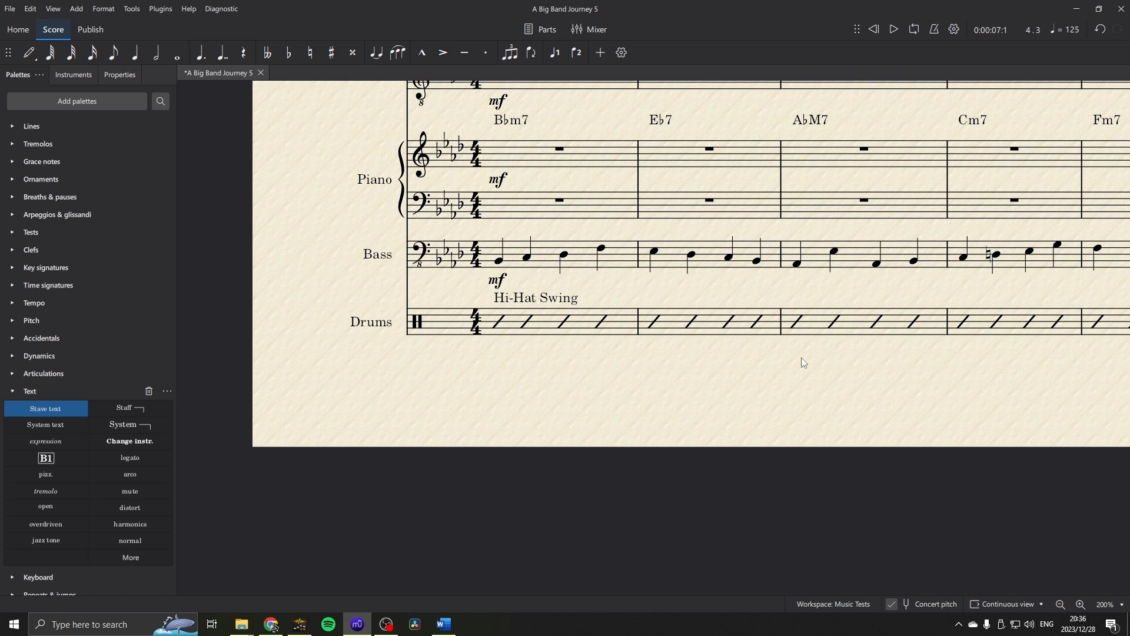
Add the stave text "Samba" at the first slash of bar 3 in the Drums staff.
scroll(802, 361, "up", 15)
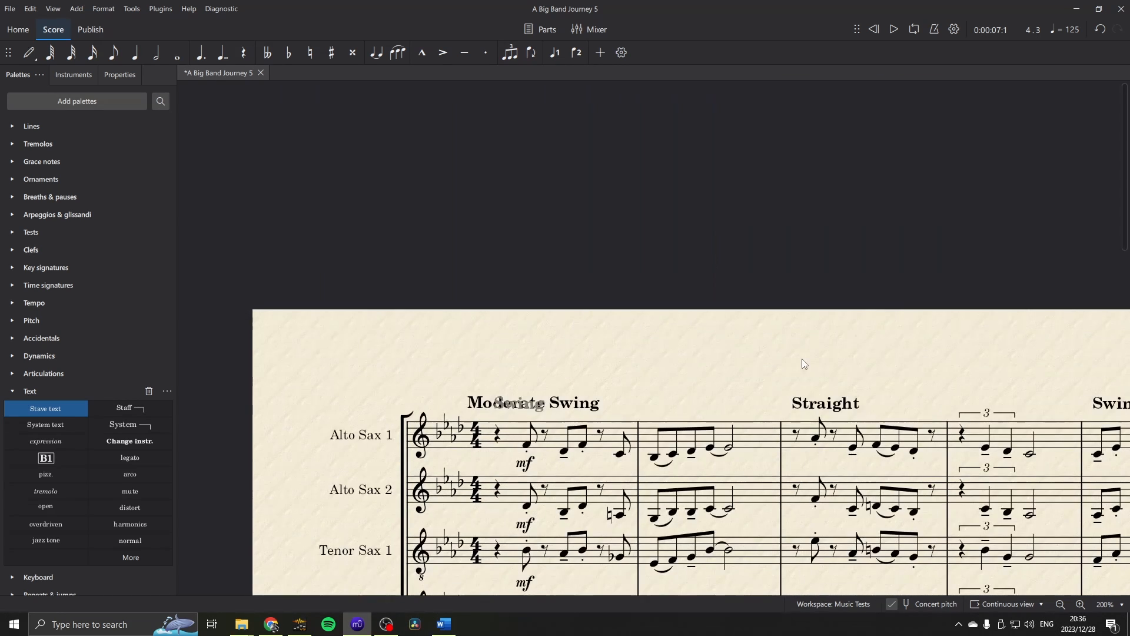
scroll(721, 309, "down", 10)
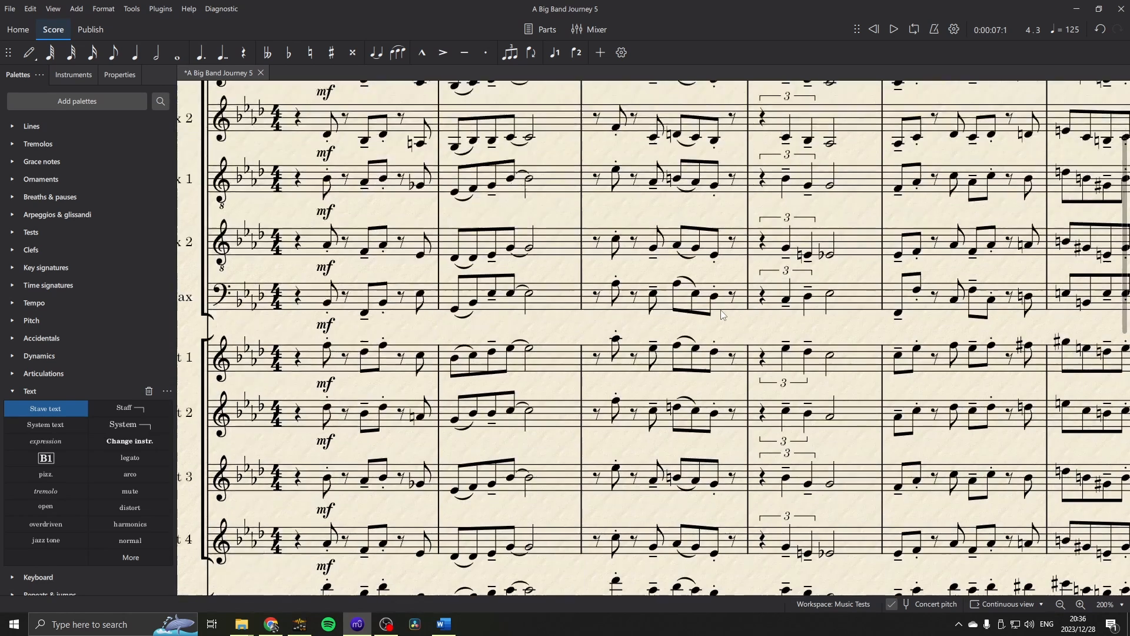
scroll(720, 310, "down", 5)
left_click(597, 359)
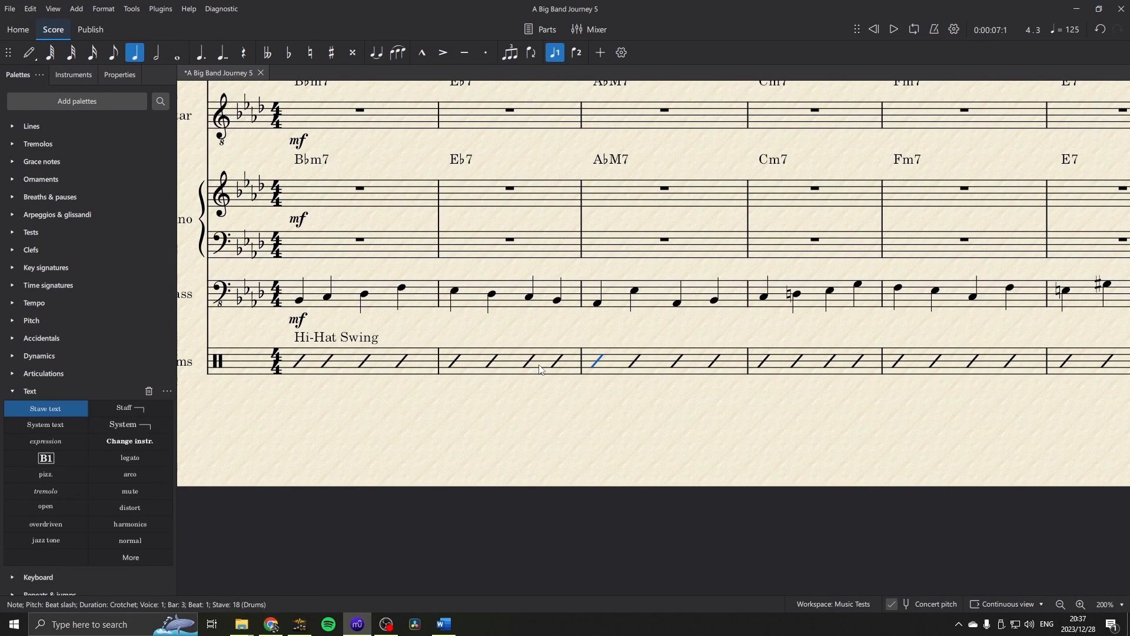
left_click(41, 412)
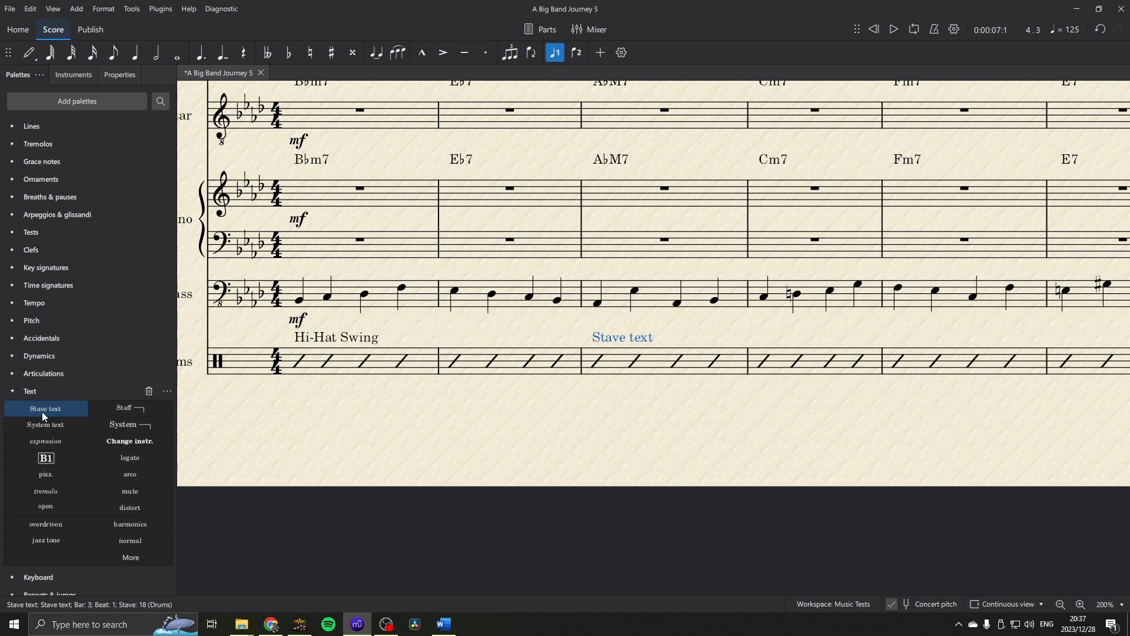
key("ctrl+a")
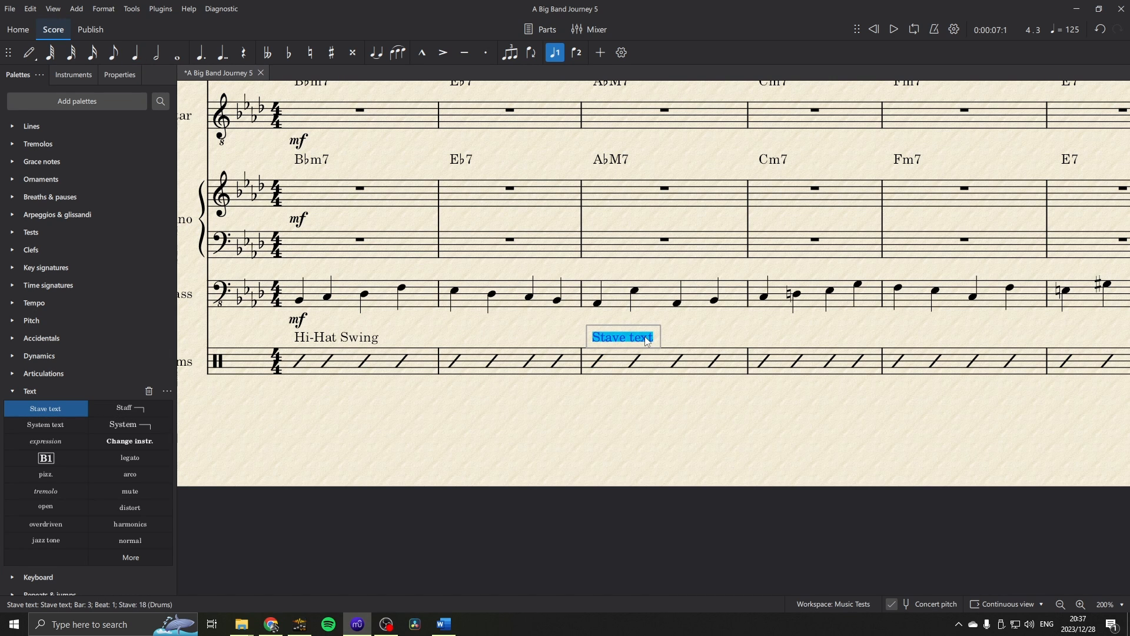
type("Samba")
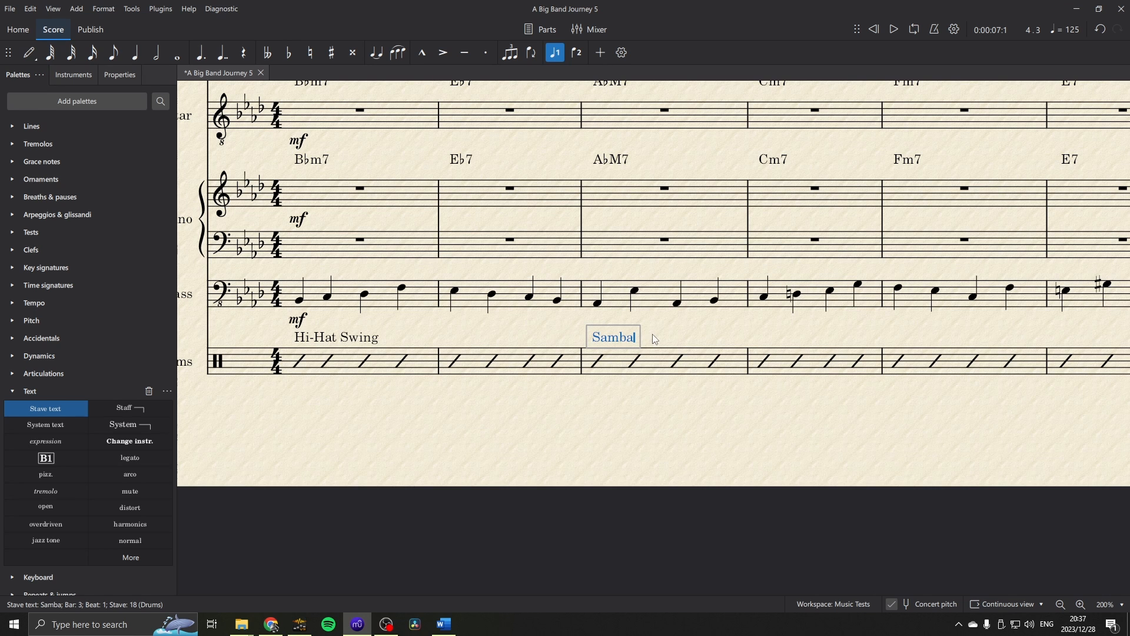
left_click(665, 338)
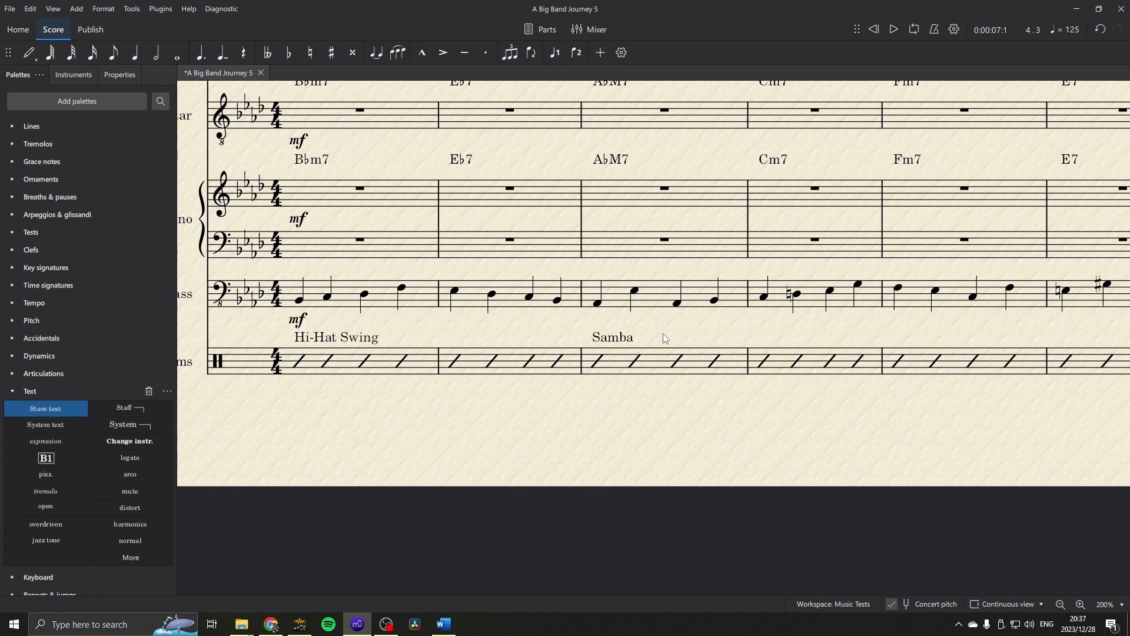
Copy the Hi-Hat Swing text from bar 1 to the start of bar 5 in the Drums staff.
left_click(365, 336)
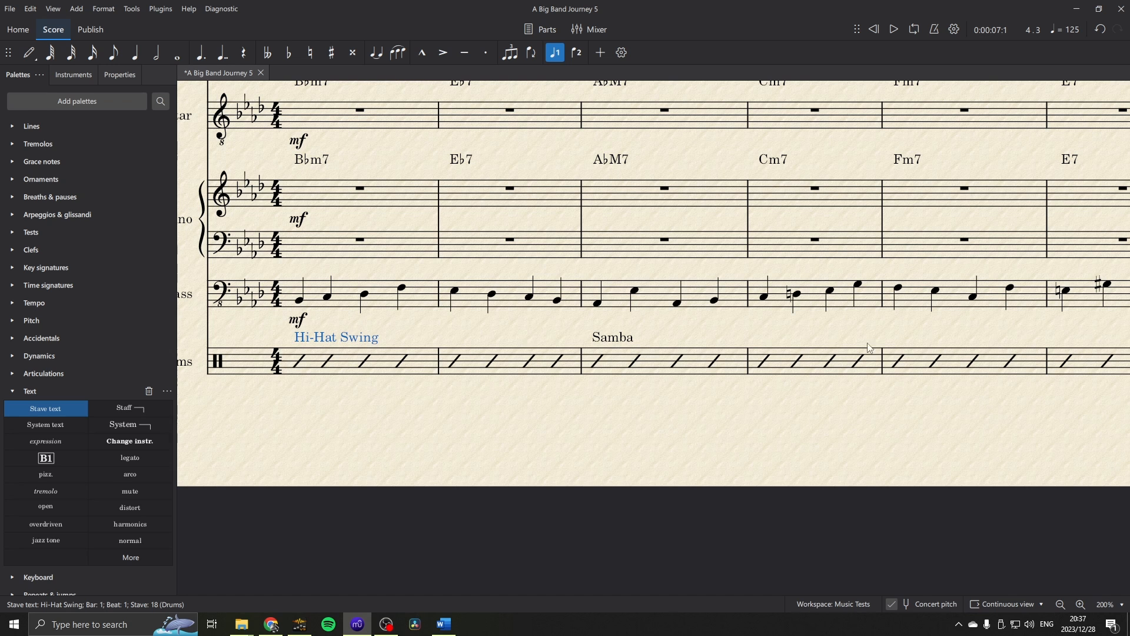
left_click(901, 358, "ctrl+shift")
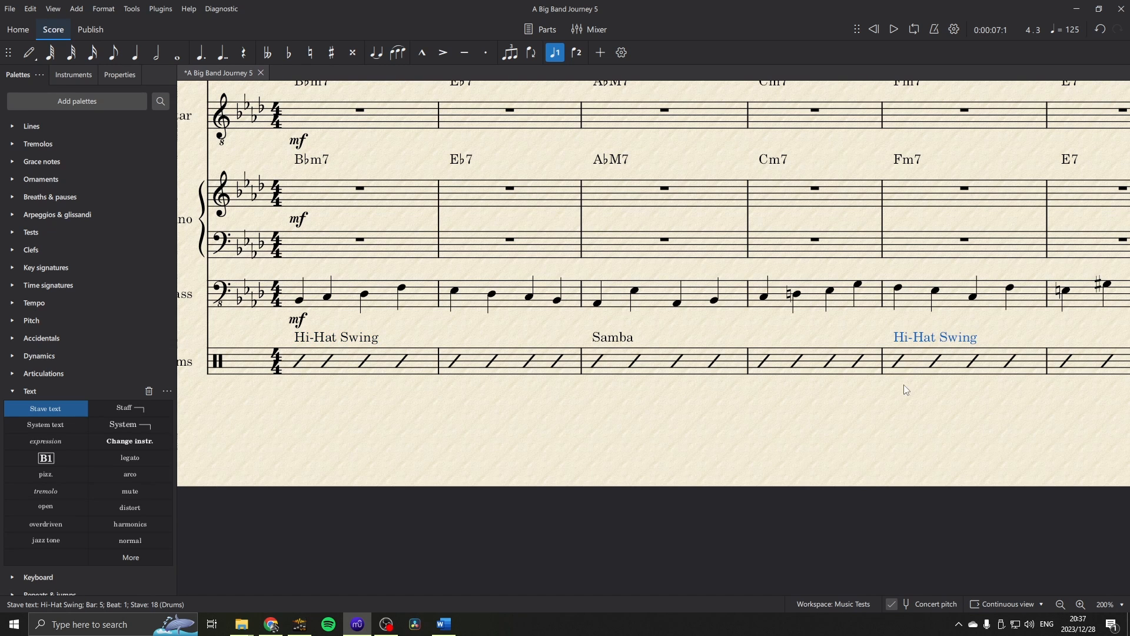
left_click(905, 389)
Open the Drums part to review its slashes and text markings, and close it to return to the full score.
left_click(548, 29)
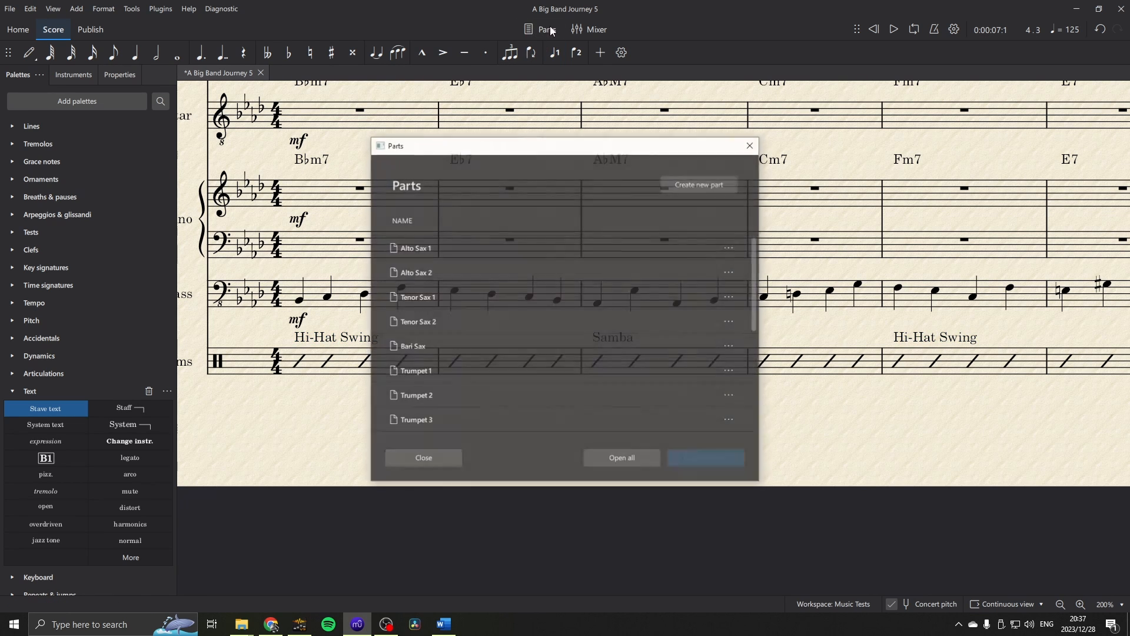
scroll(503, 282, "down", 5)
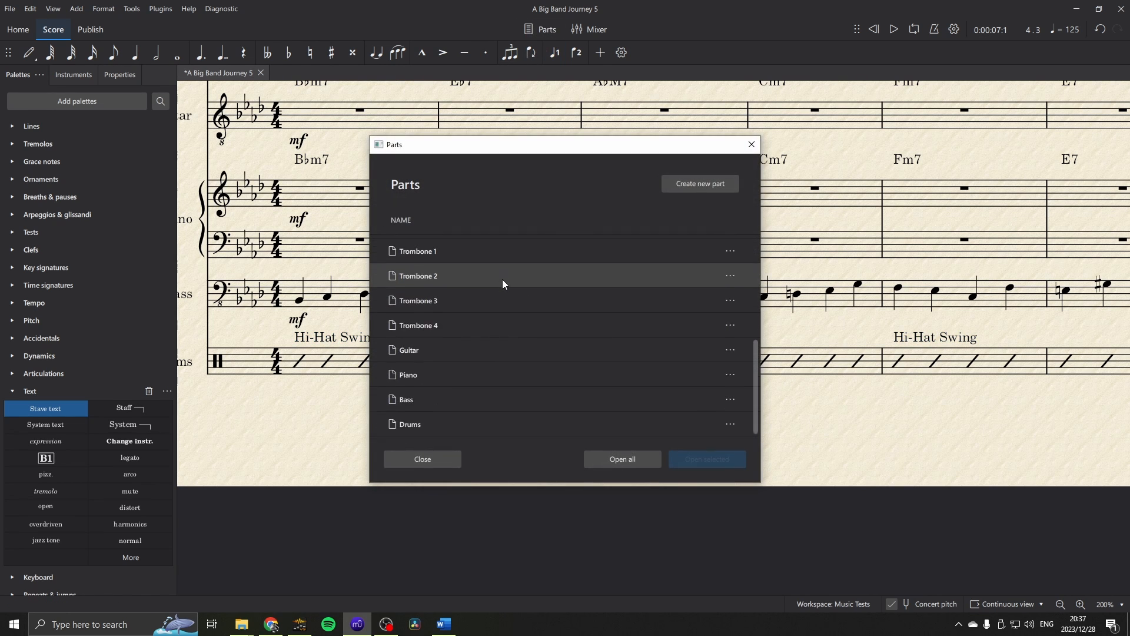
left_click(450, 429)
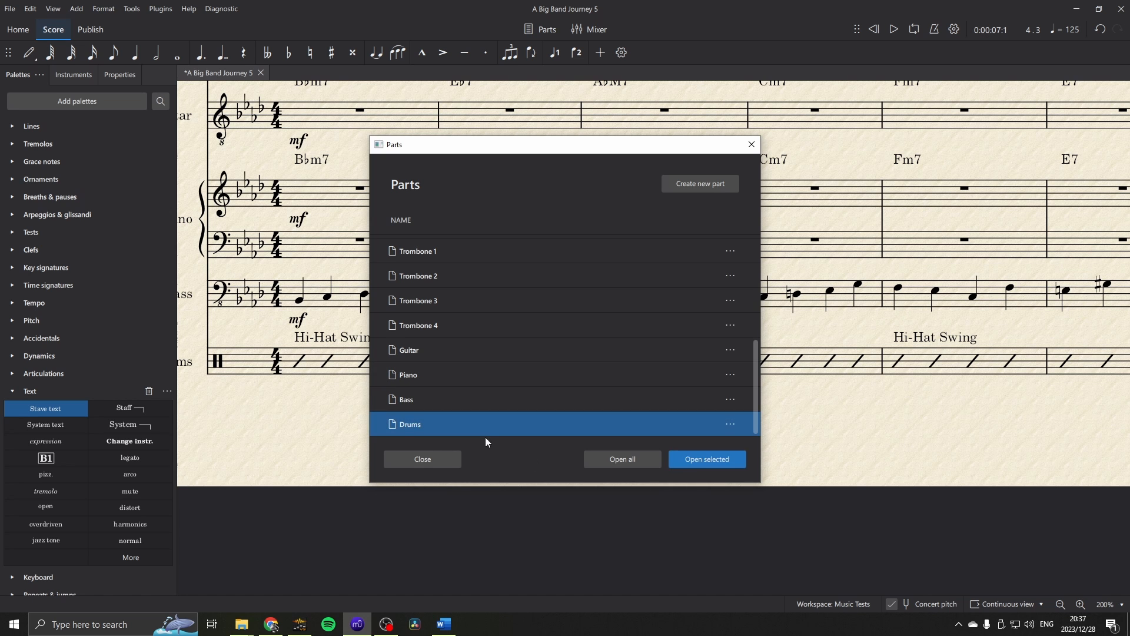
left_click(724, 465)
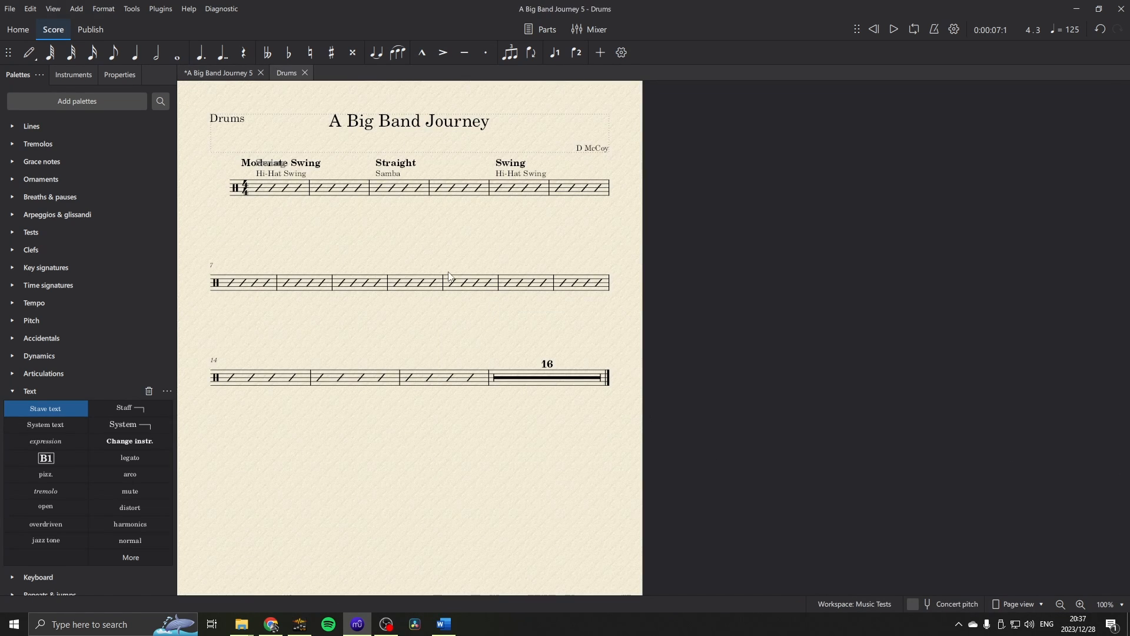
scroll(414, 232, "up", 6)
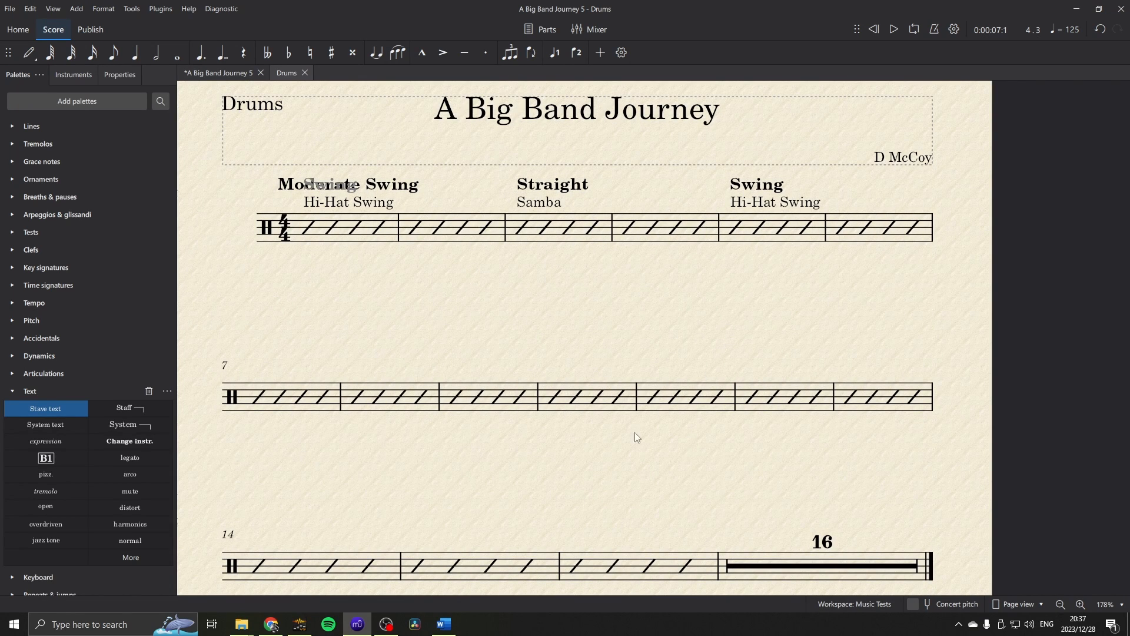
scroll(650, 287, "down", 3)
scroll(650, 289, "up", 4)
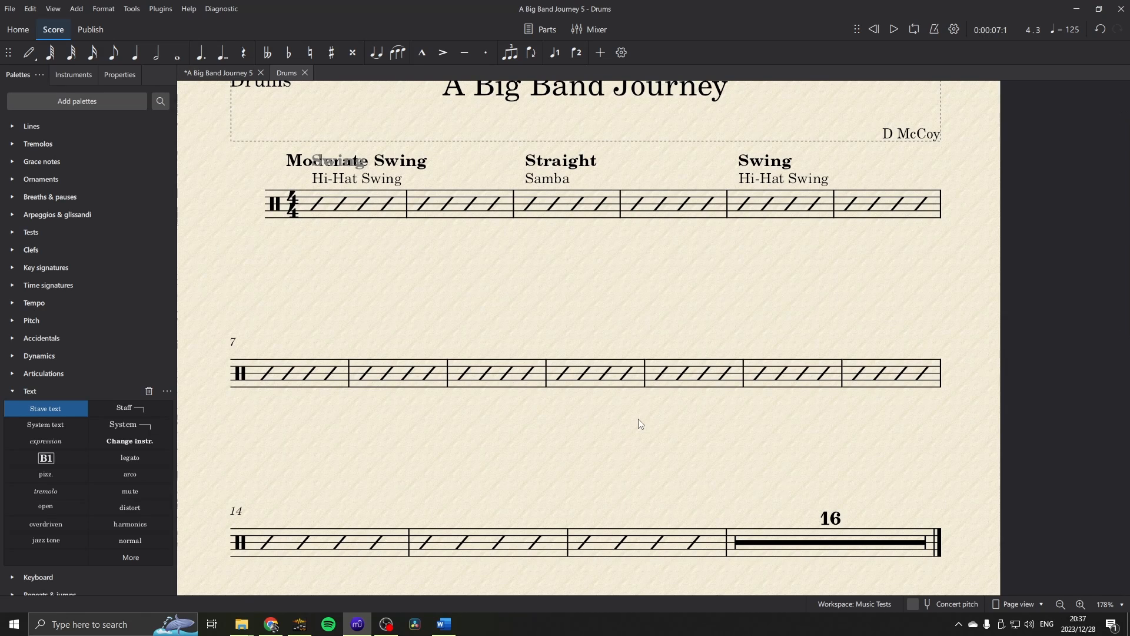
left_click(305, 73)
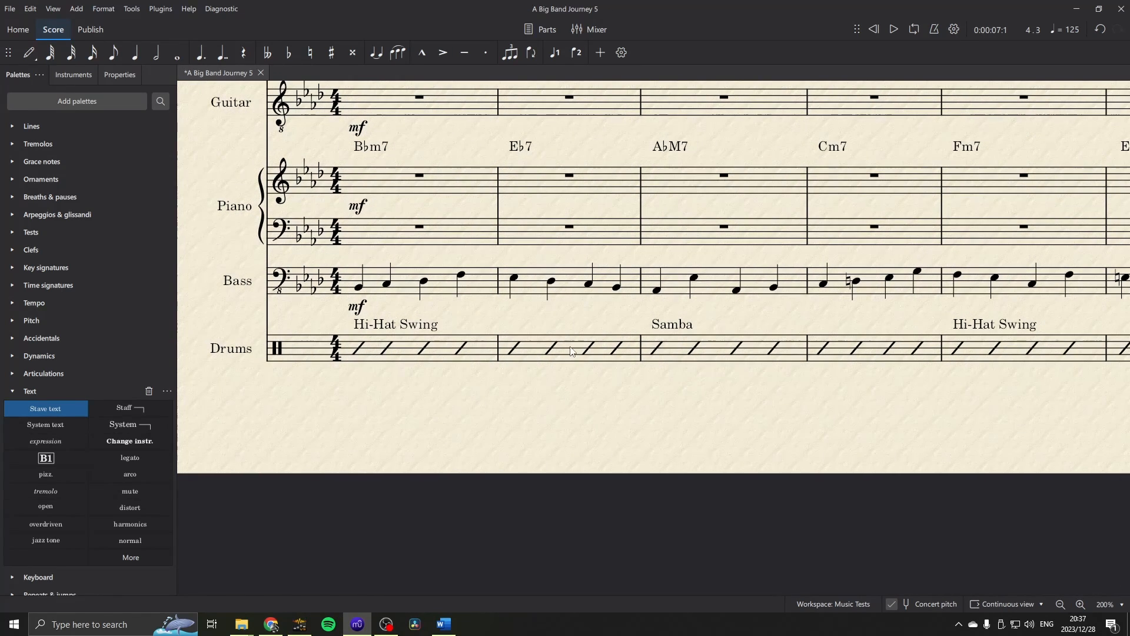
Replace the slashes in bars 2 and 4 of the Drums staff with one-bar repeat signs.
left_click(579, 350)
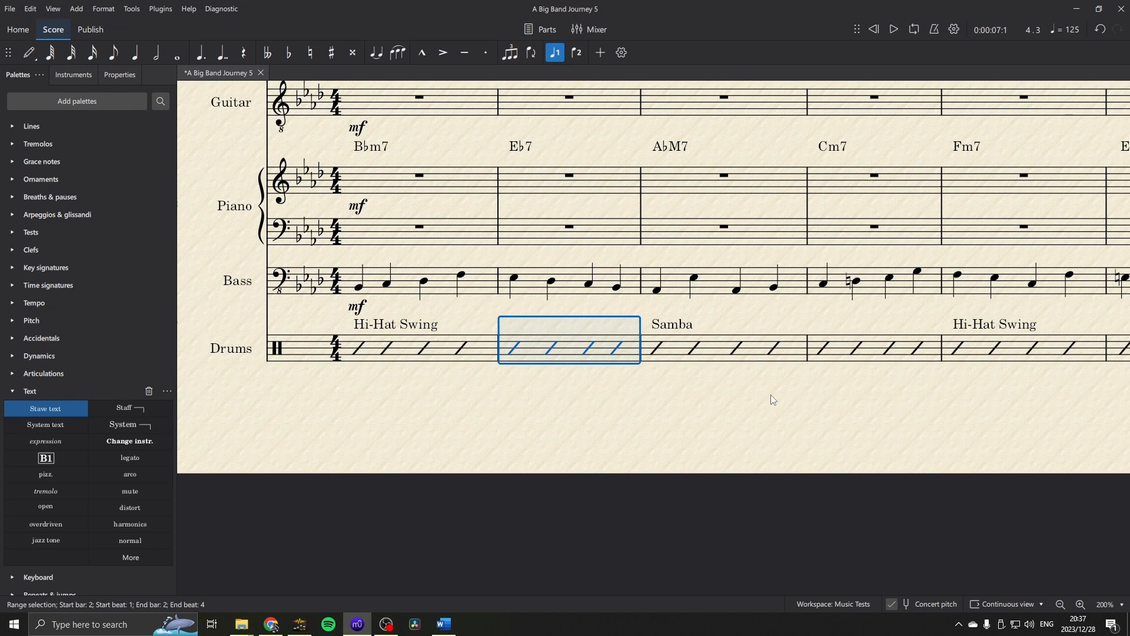
left_click(652, 391)
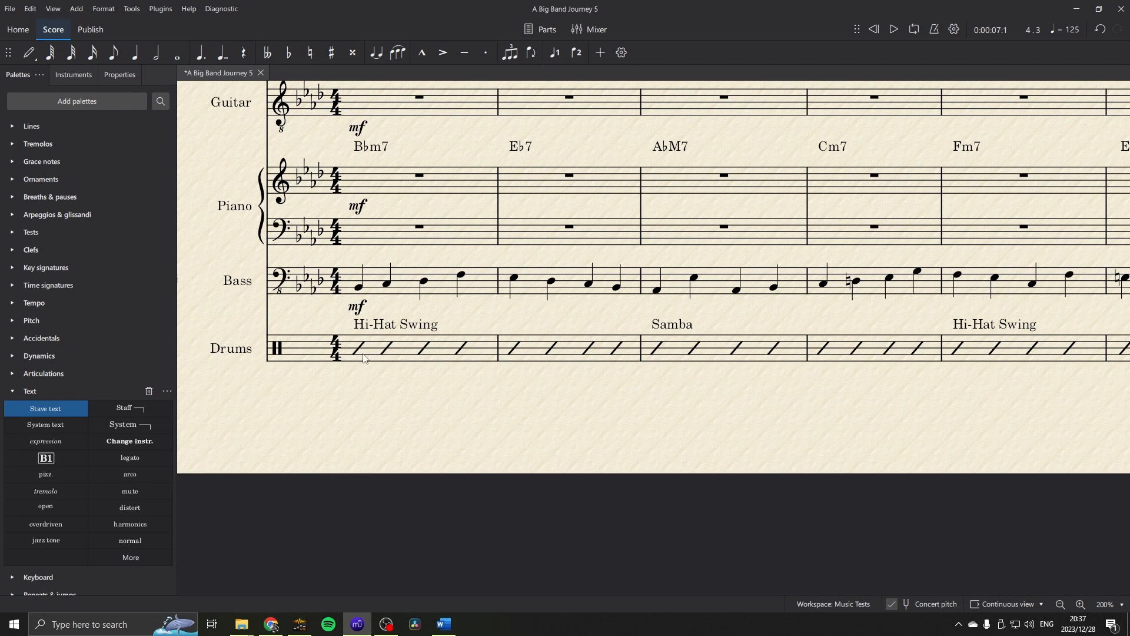
left_click(578, 352)
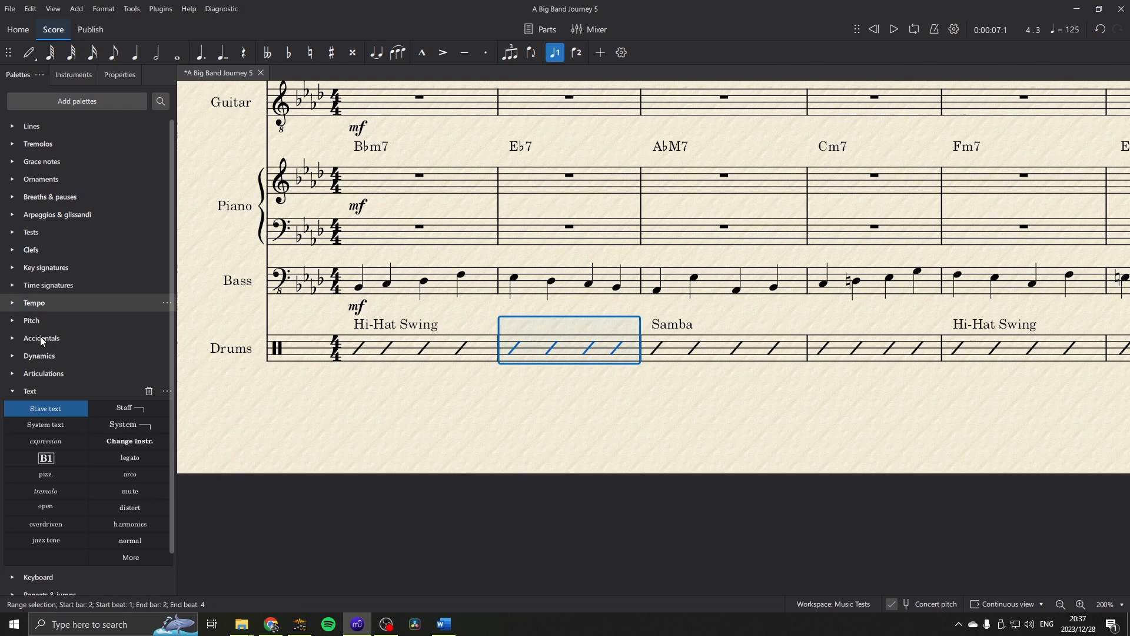
left_click(12, 391)
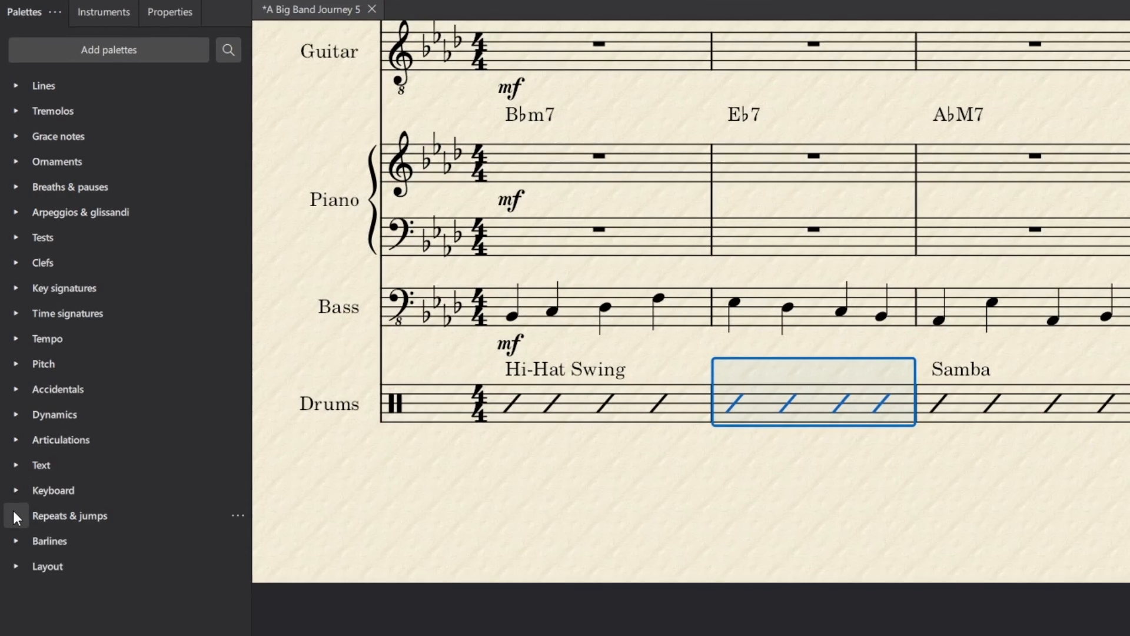
left_click(12, 459)
left_click(76, 525)
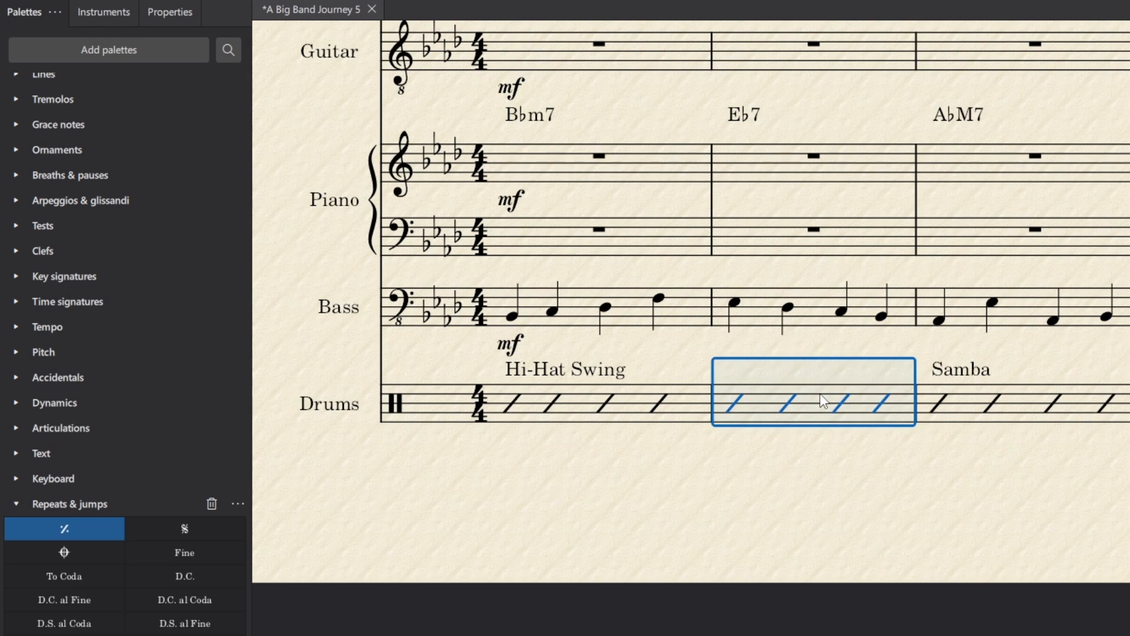
left_click(74, 528)
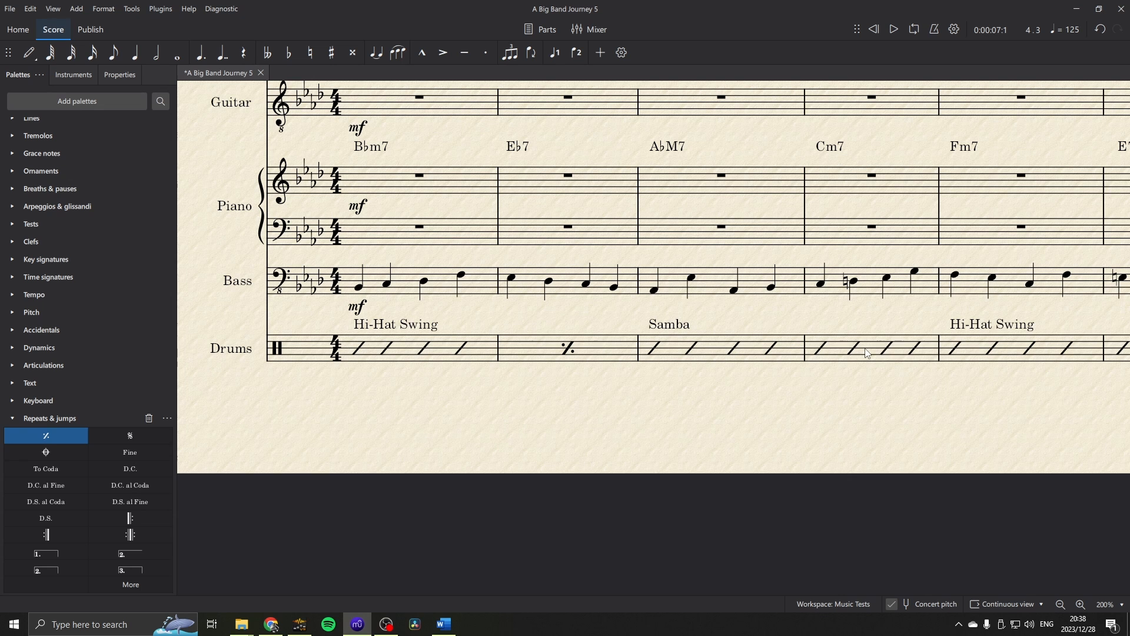
left_click(867, 353)
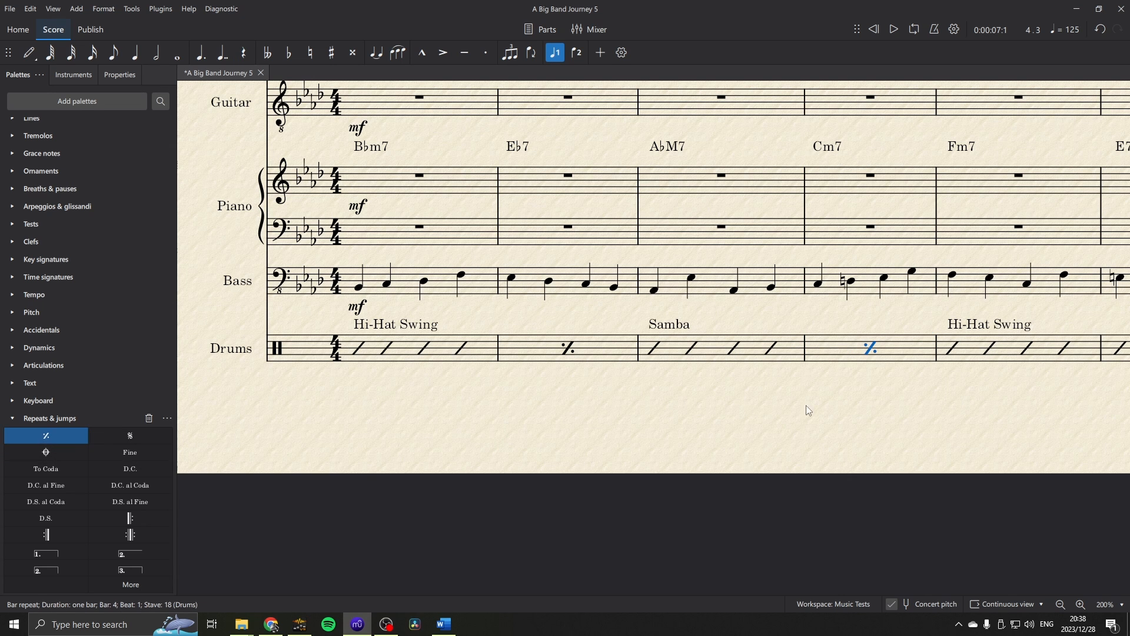
Add the stave text "Hi-Hat Swing" at the first slash of bar 9 in the Drums staff.
scroll(599, 405, "right", 10)
scroll(370, 418, "up", 2)
scroll(880, 337, "up", 15)
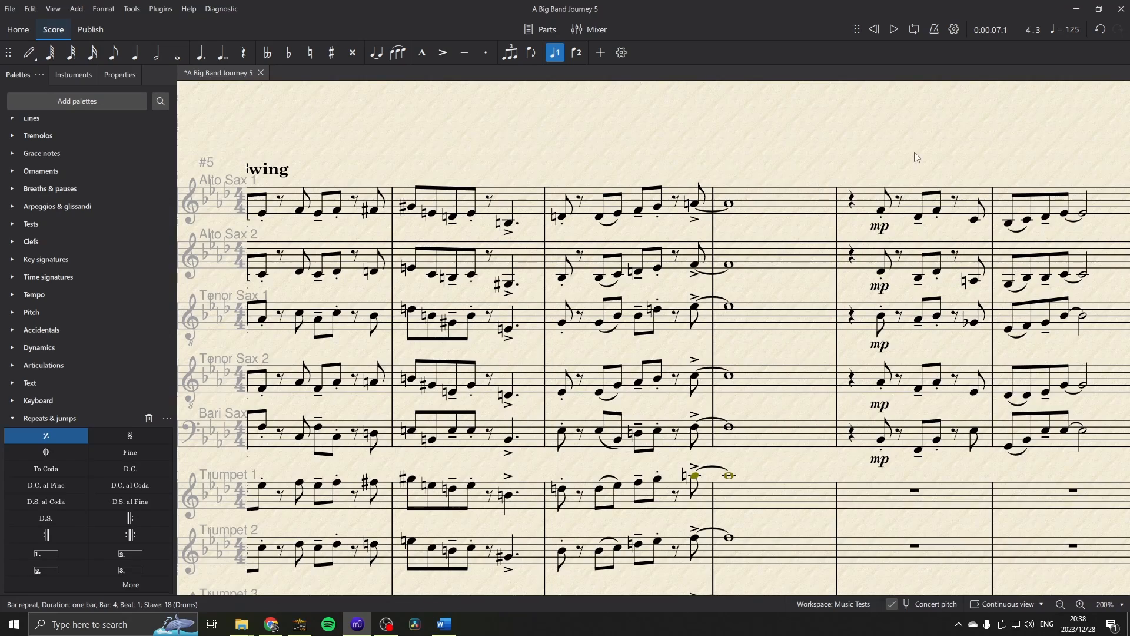
scroll(916, 158, "right", 4)
scroll(700, 342, "down", 9)
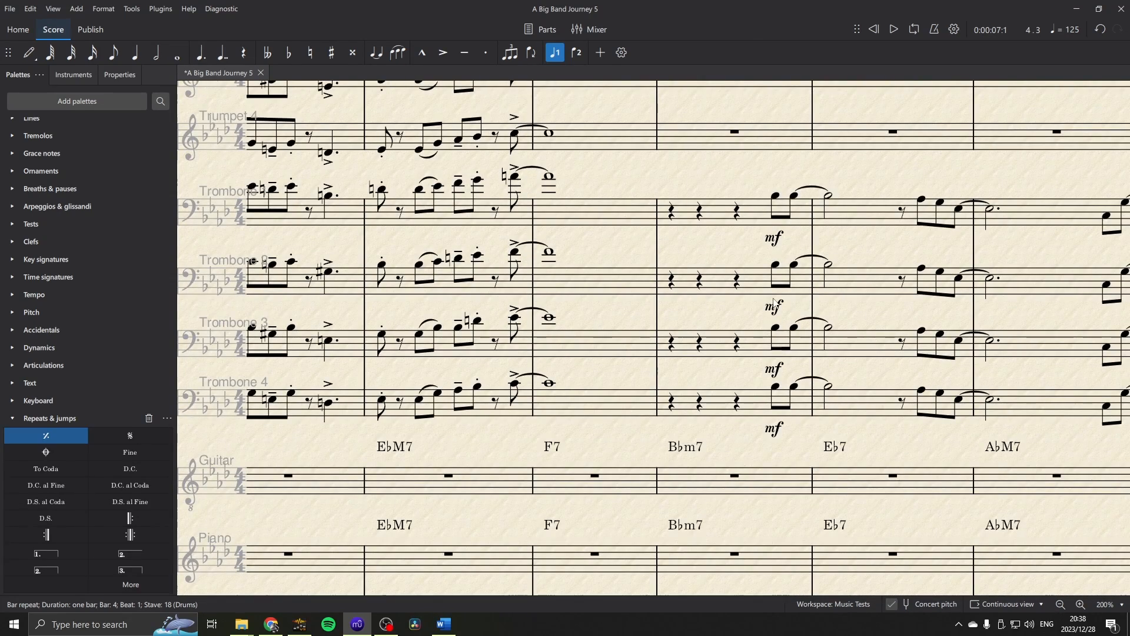
scroll(737, 297, "down", 5)
left_click(674, 369)
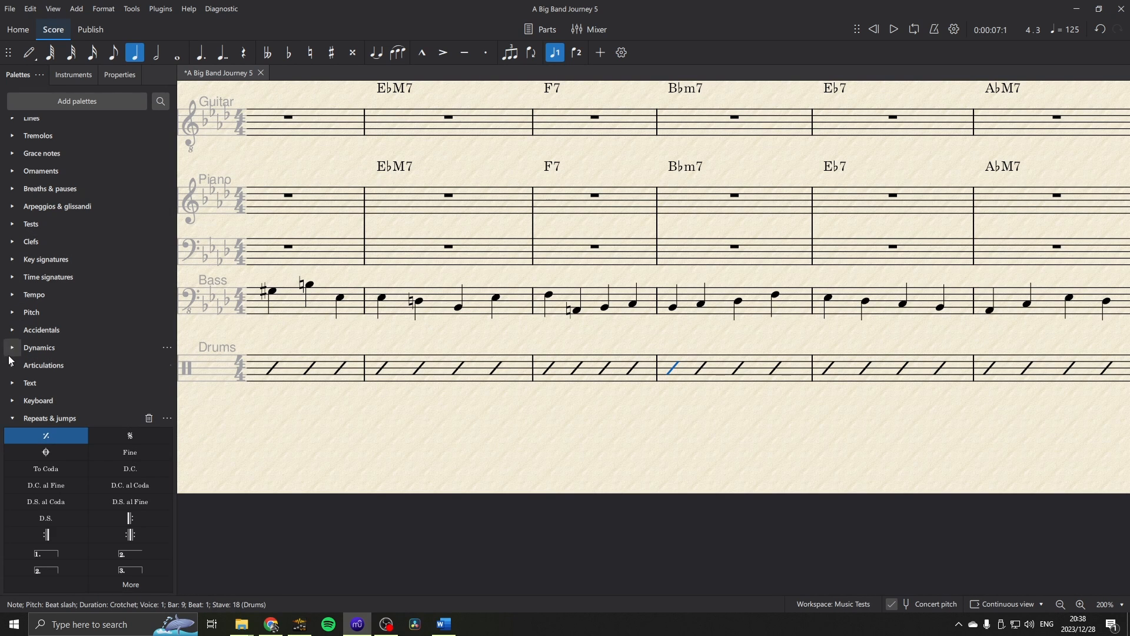
left_click(21, 383)
left_click(28, 397)
double_click(712, 345)
type("Hi-Hat Swing")
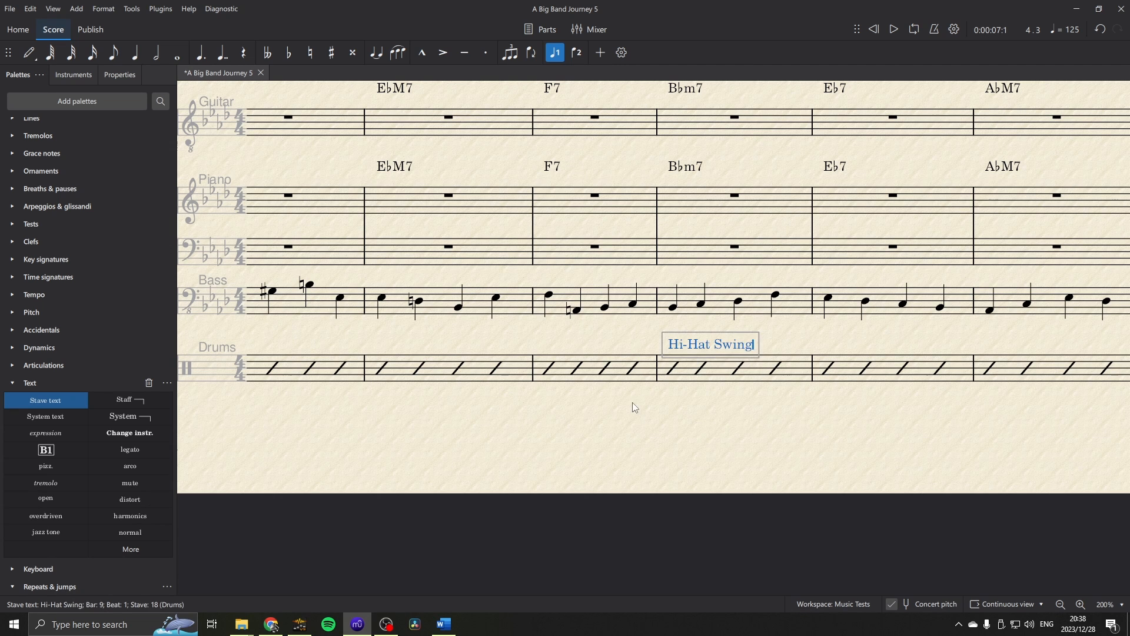
Delete the slashes from bars 10 to 16 of the Drums staff.
left_click_drag(632, 401, 519, 378)
left_click(785, 345)
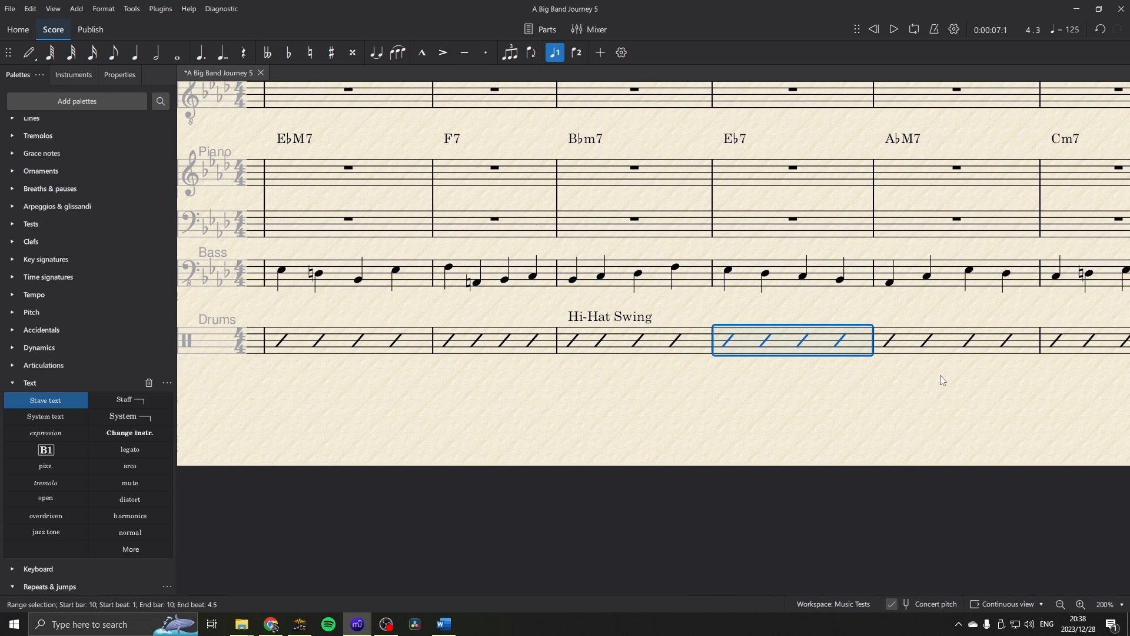
scroll(941, 380, "right", 10)
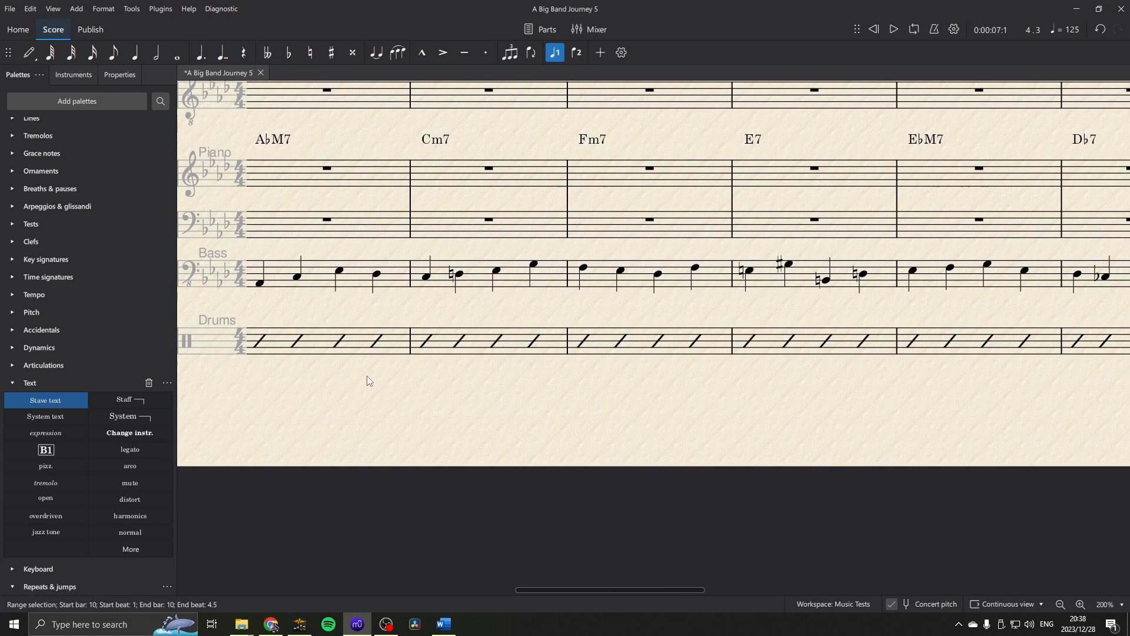
left_click(872, 349, "shift")
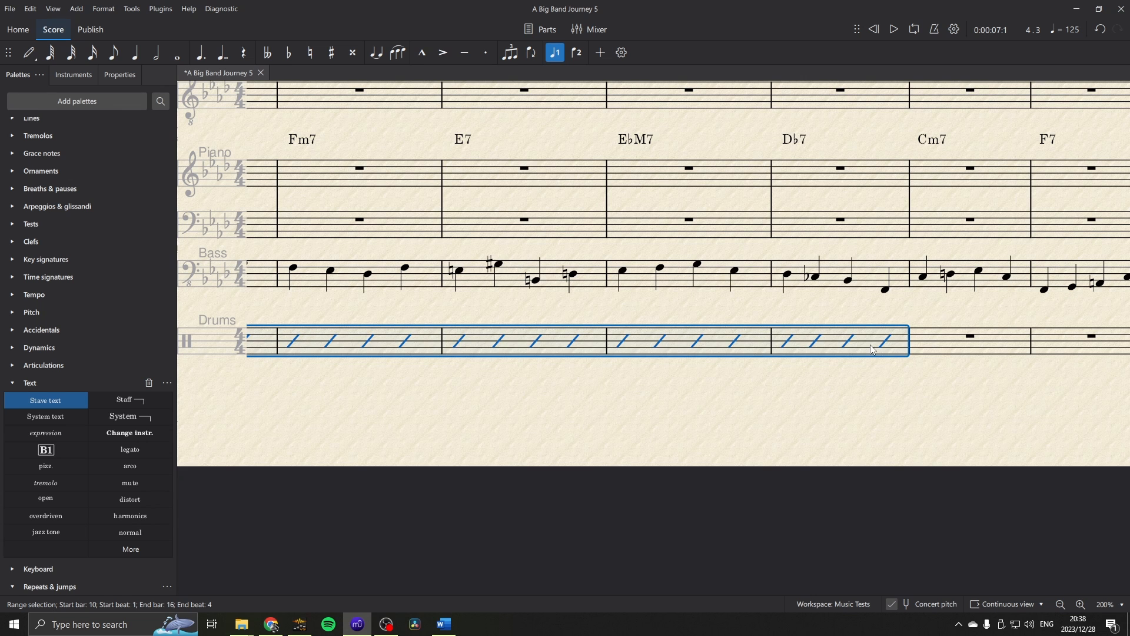
key("Delete")
Fill the empty bars 10 to 16 of the Drums staff with one-bar repeat signs.
left_click(845, 352)
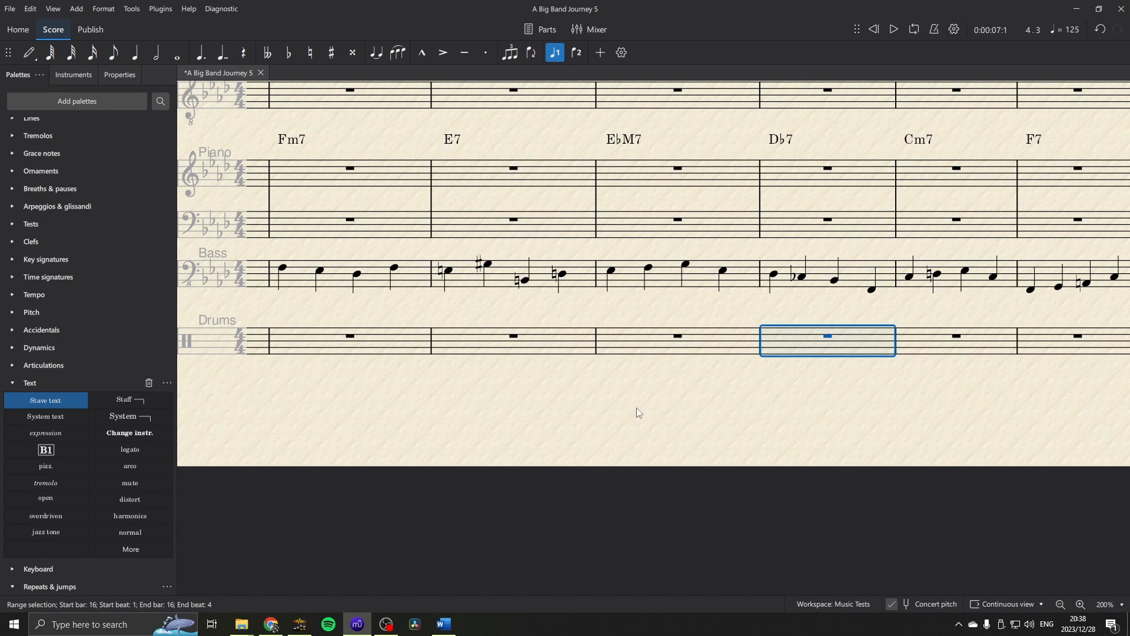
scroll(589, 412, "left", 6)
scroll(483, 416, "left", 2)
left_click(539, 346, "shift")
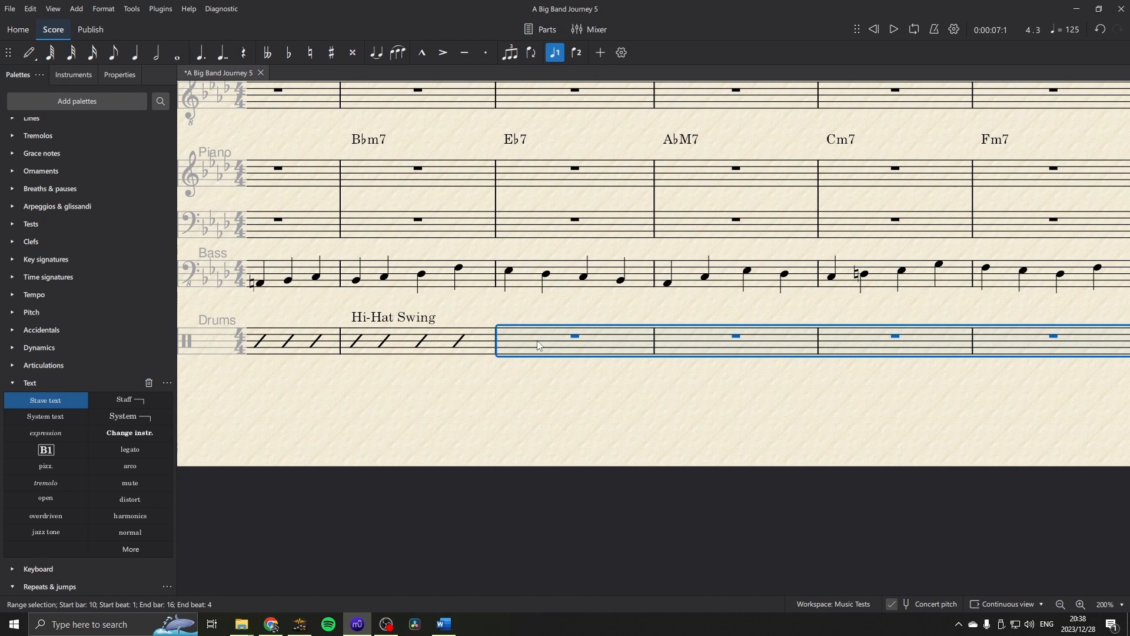
left_click(13, 383)
left_click(41, 435)
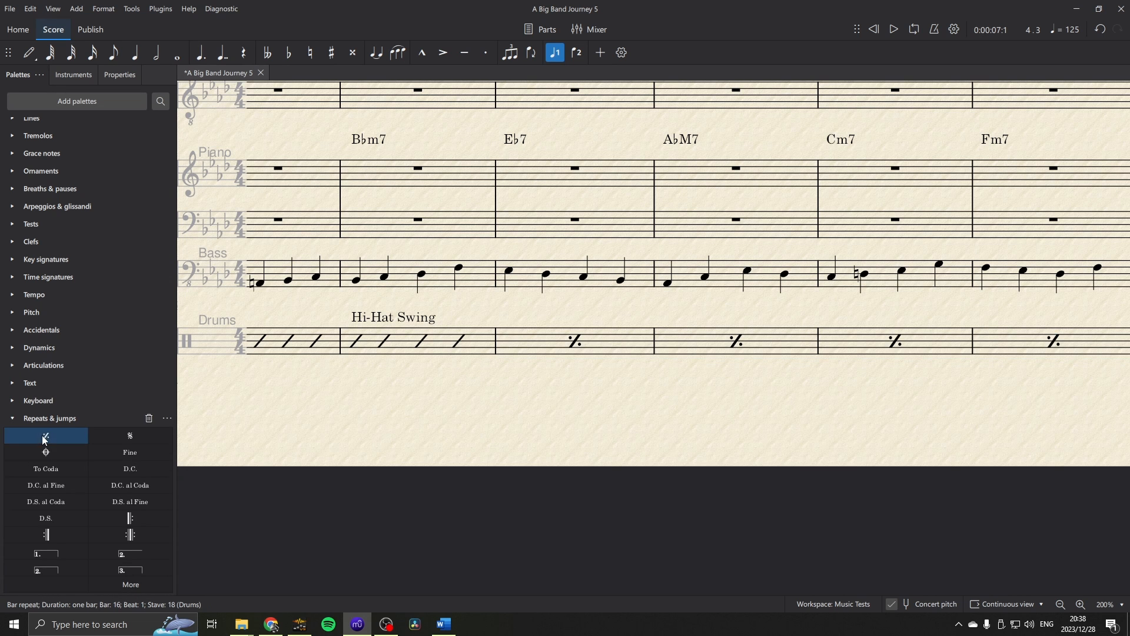
scroll(812, 377, "down", 3)
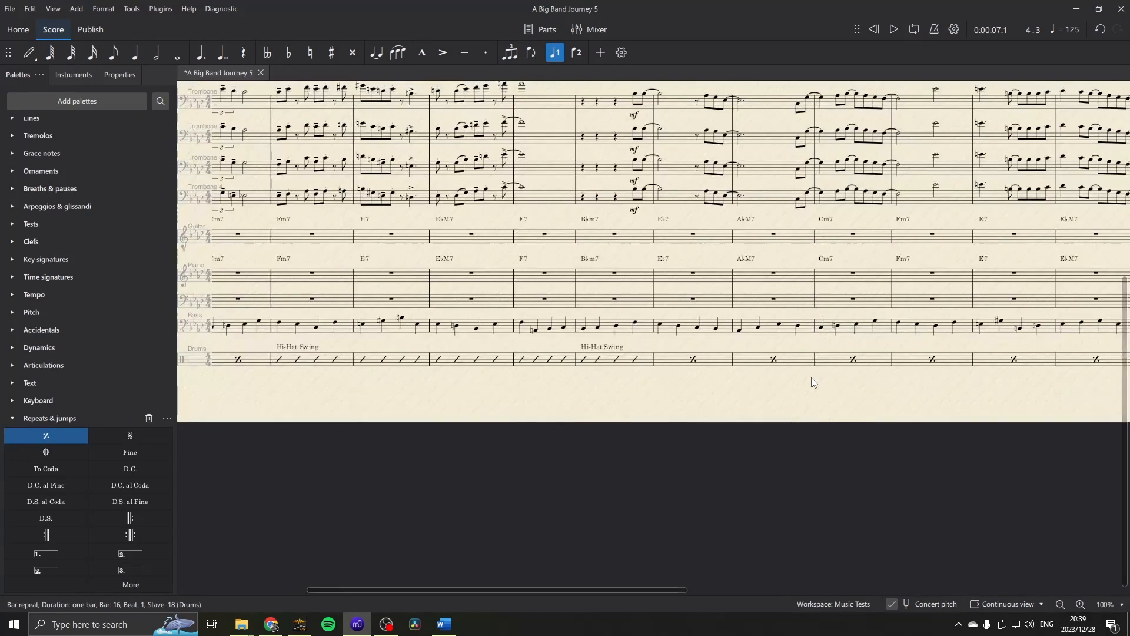
scroll(889, 399, "right", 3)
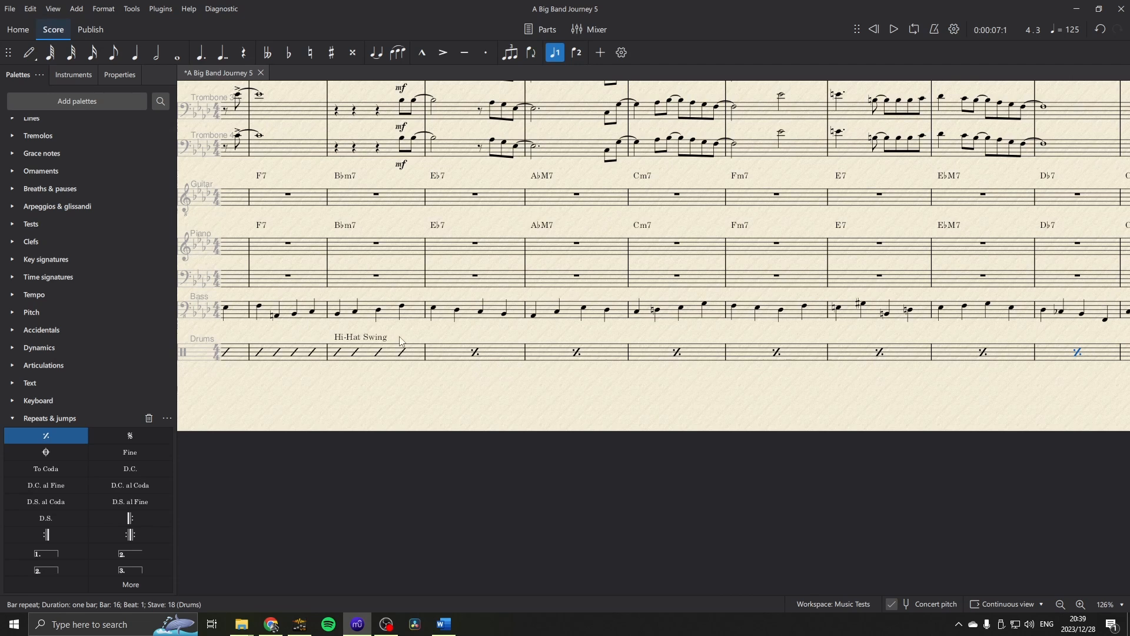
scroll(767, 372, "right", 1)
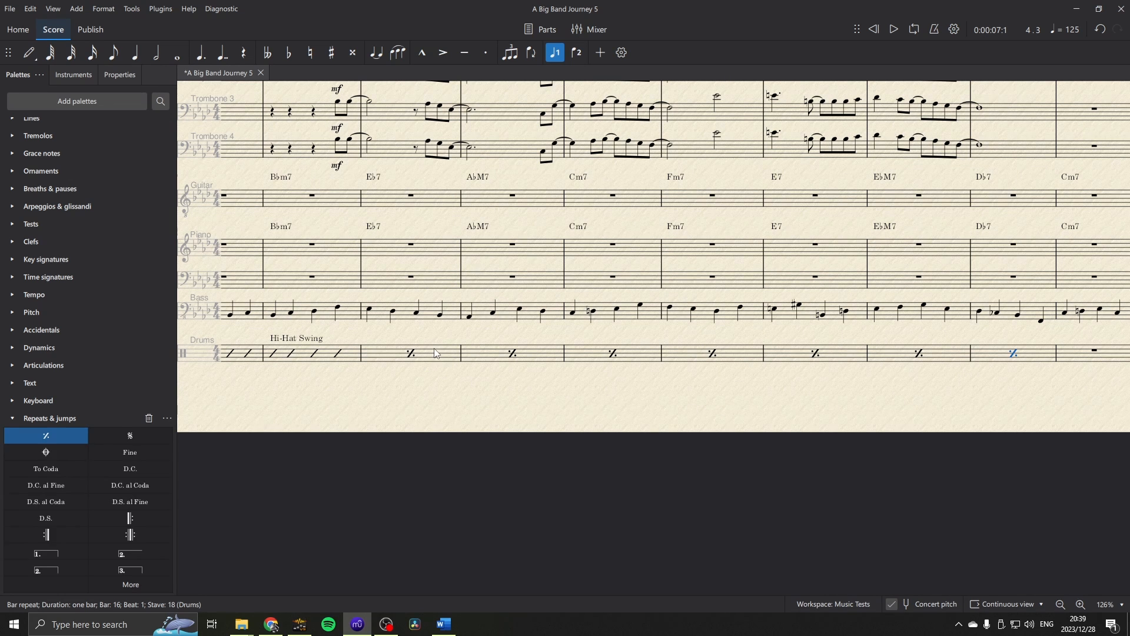
In the bar repeat style settings, number consecutive bar repeats every 1 bar and turn off the parentheses.
left_click(434, 387)
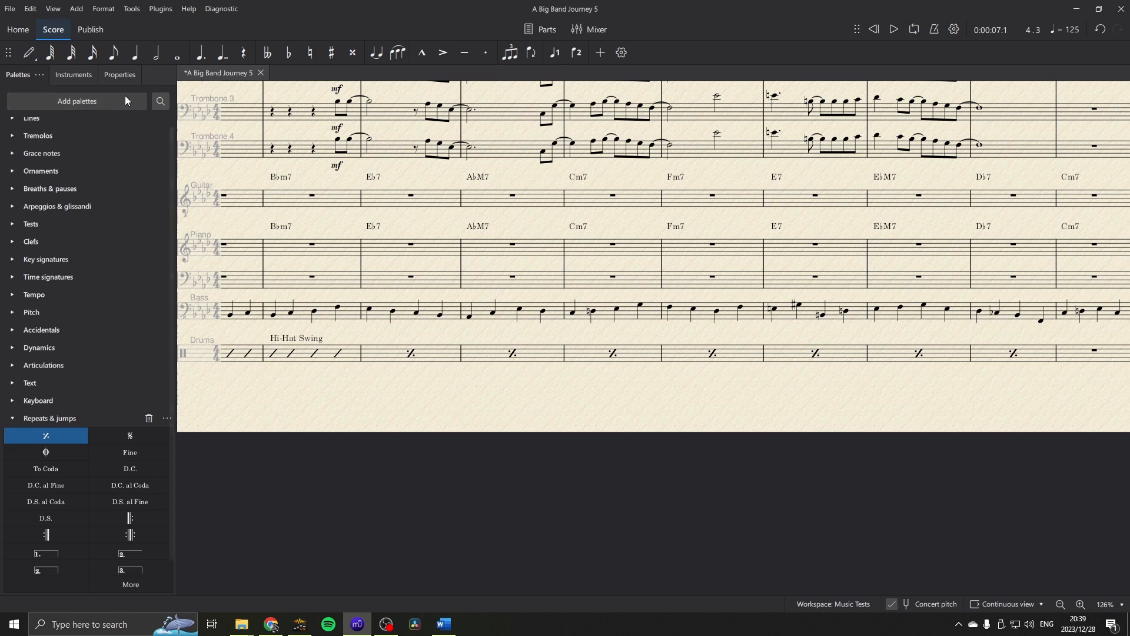
left_click(119, 75)
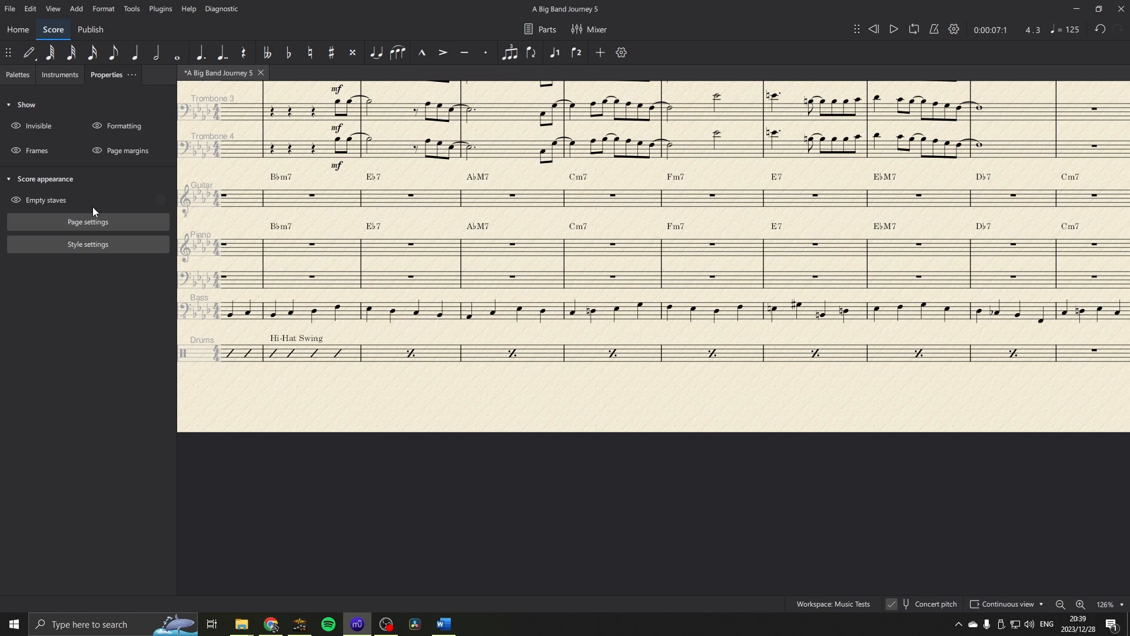
left_click(88, 245)
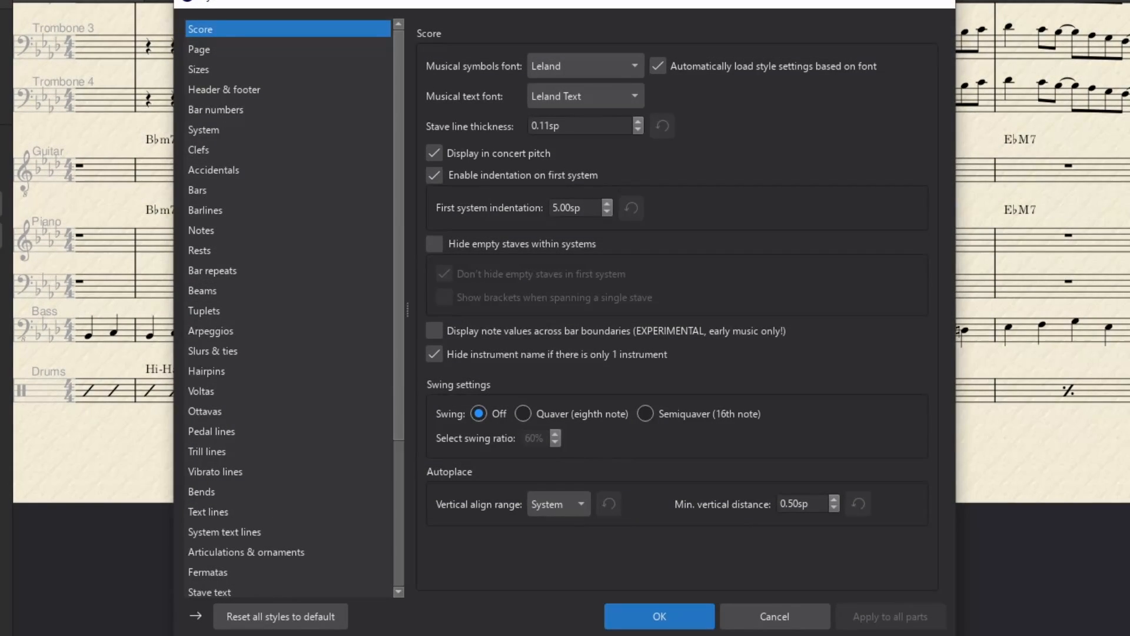
left_click(222, 269)
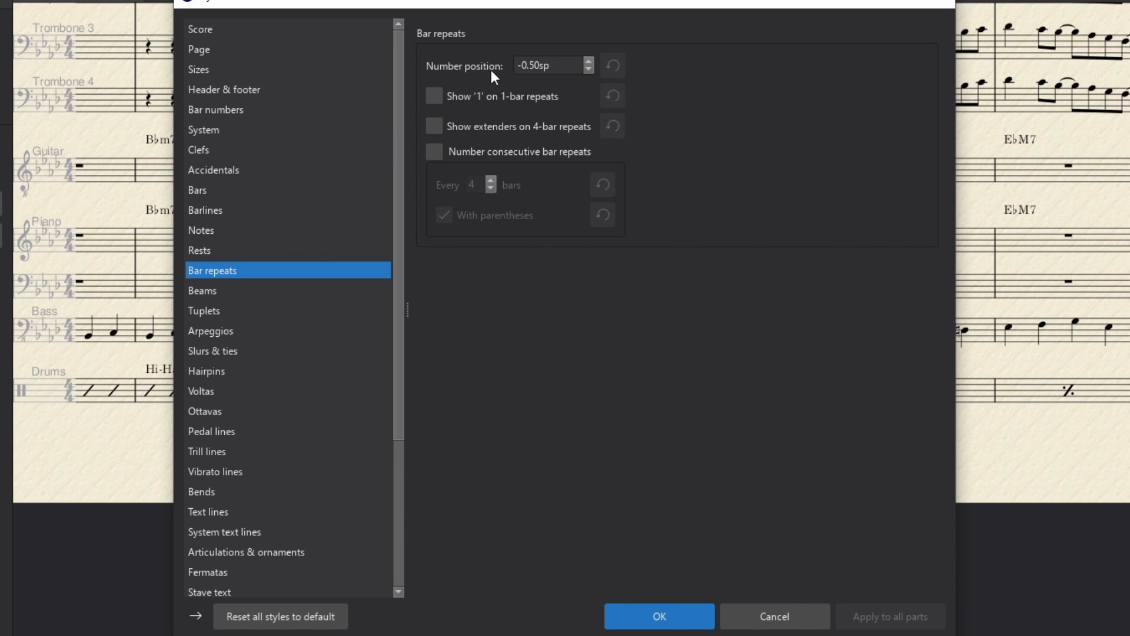
left_click(437, 152)
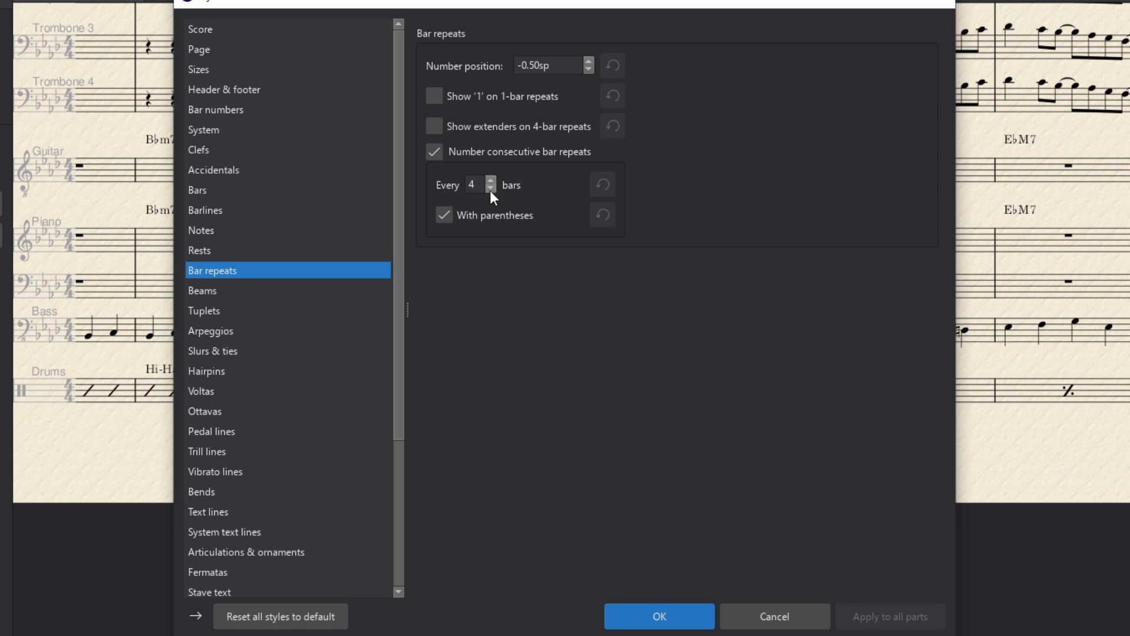
scroll(489, 189, "down", 3)
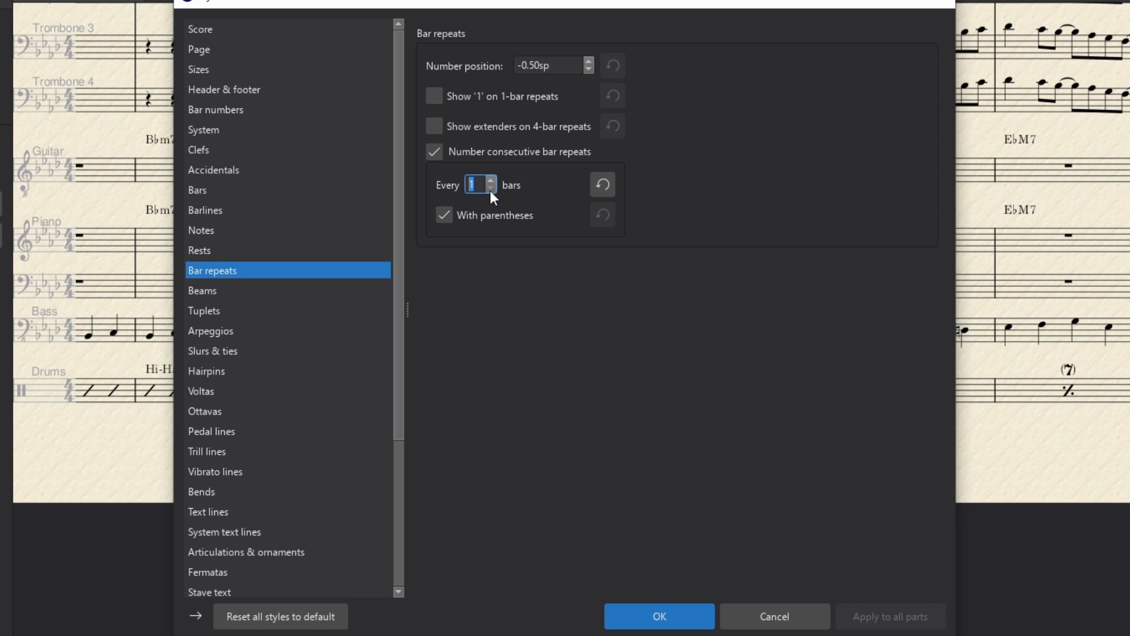
left_click(443, 215)
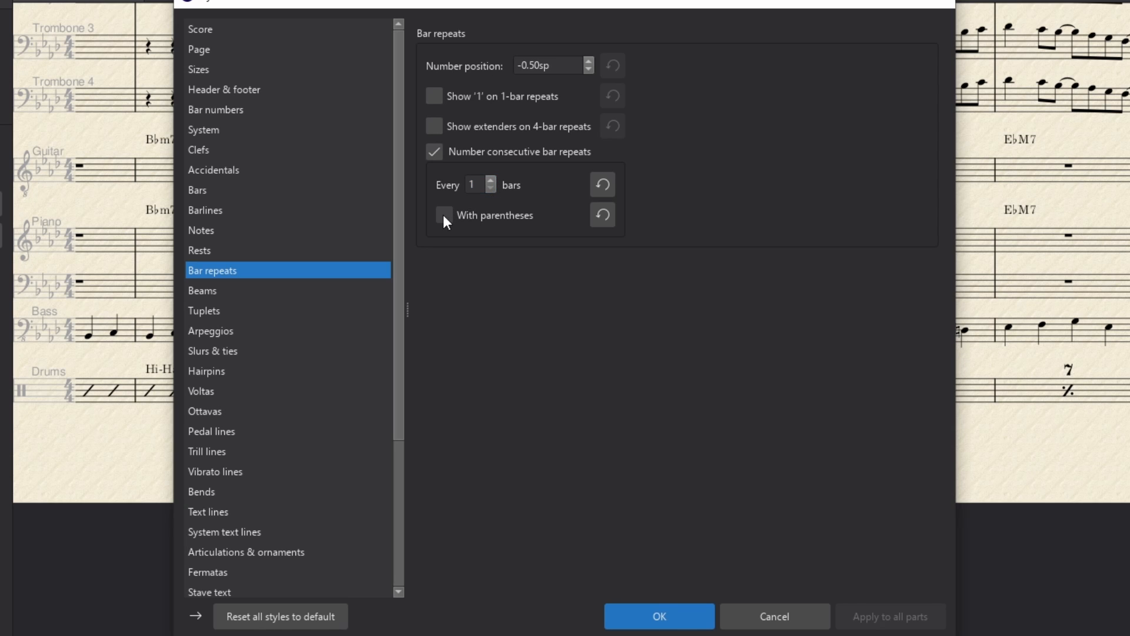
left_click(686, 620)
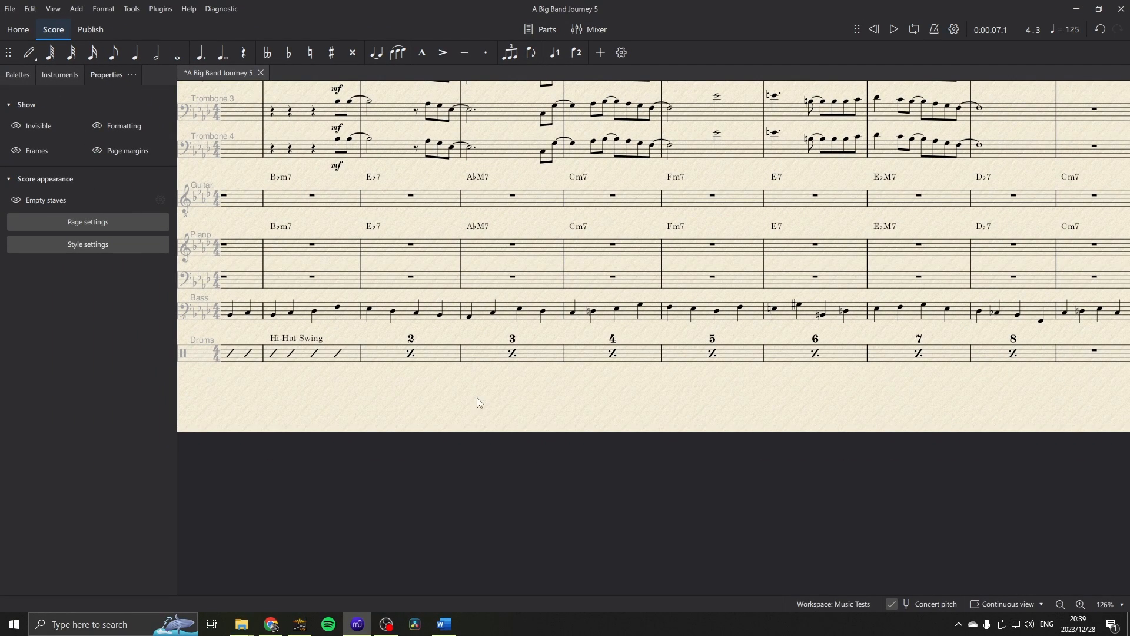
Examine the bar repeat numbering and text markings along the opening bars of the Drums staff.
scroll(506, 398, "left", 3)
left_click_drag(643, 397, 979, 390)
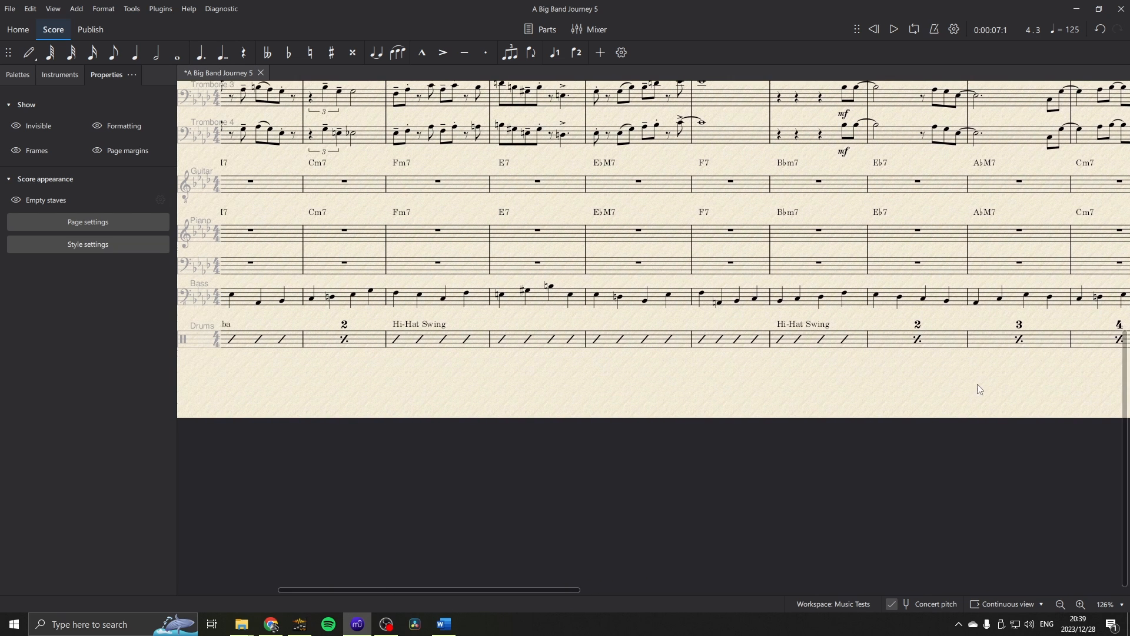
left_click(566, 340)
left_click_drag(467, 371, 623, 381)
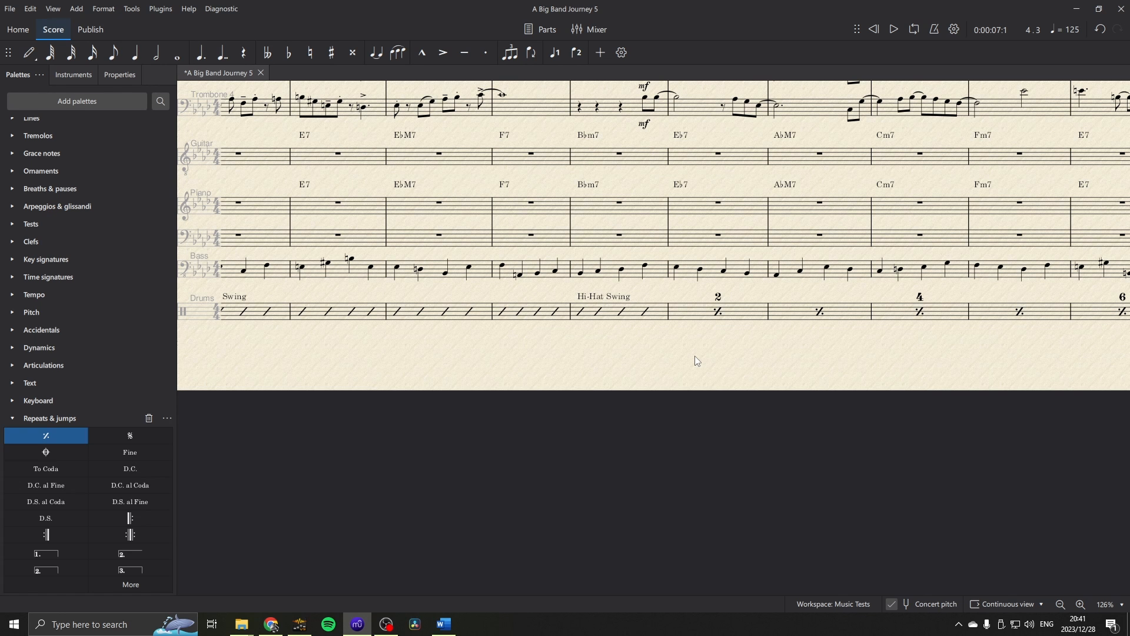
left_click_drag(700, 351, 1056, 348)
left_click_drag(484, 363, 755, 351)
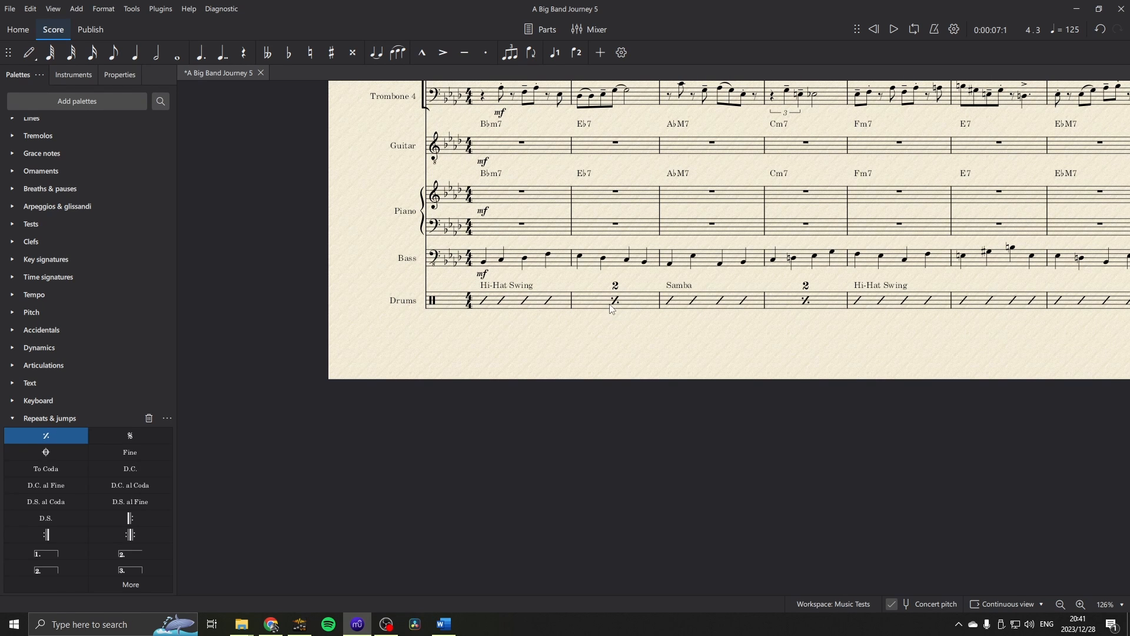
left_click_drag(800, 335, 586, 337)
left_click(593, 298)
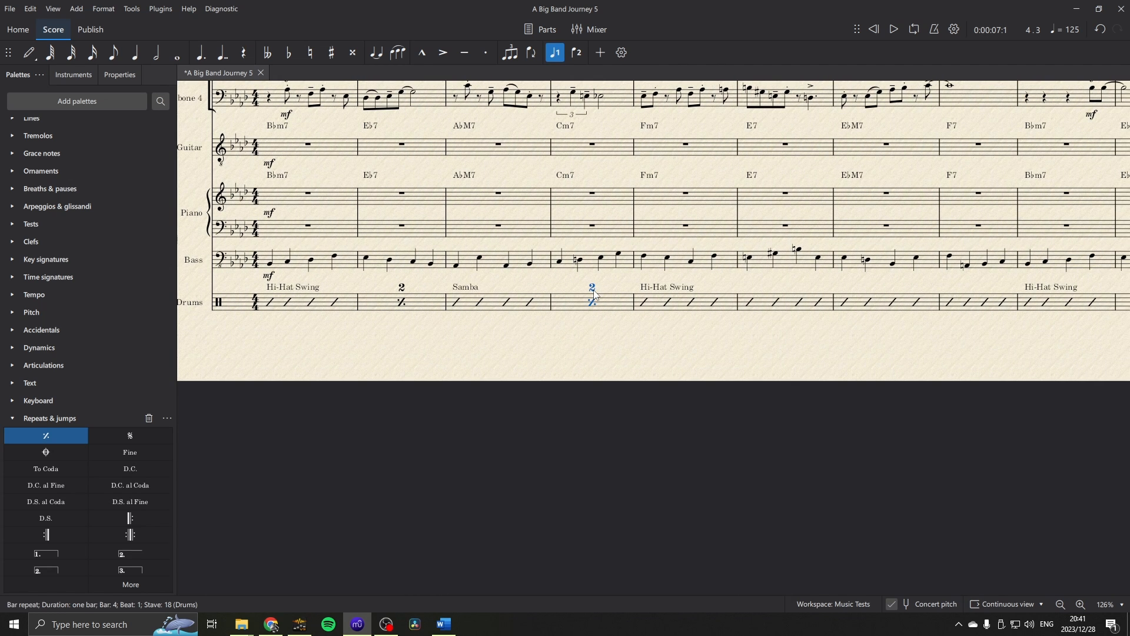
left_click_drag(734, 343, 426, 332)
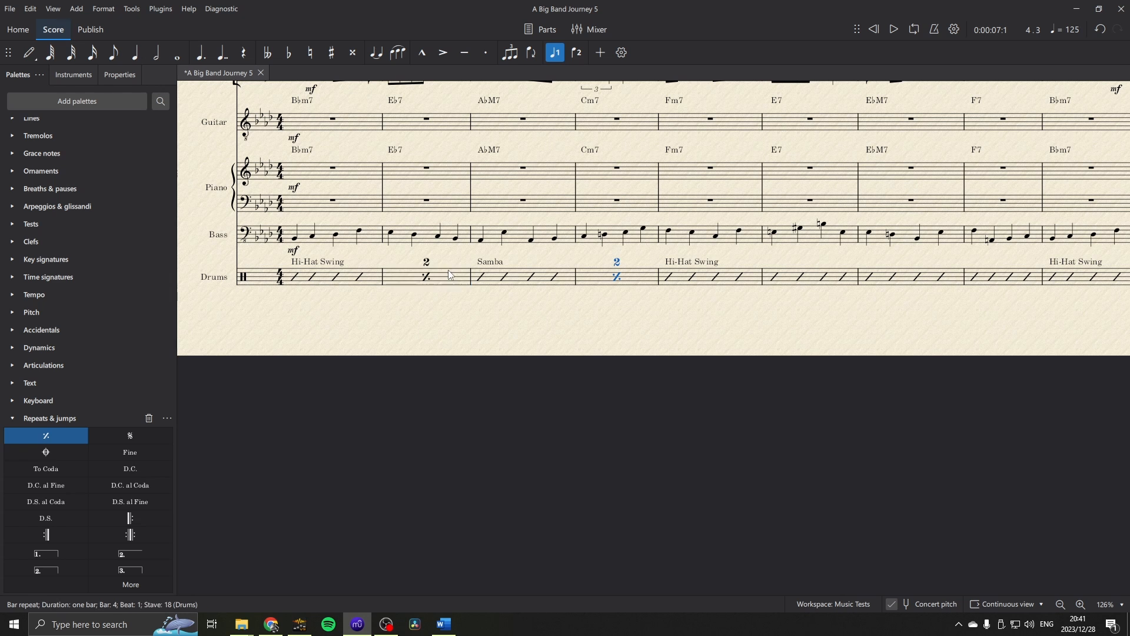
Delete the one-bar repeat signs from bars 2 and 4 of the Drums staff.
left_click(450, 275)
key("Delete")
left_click(637, 287)
key("Delete")
Fill the empty bars 2 and 4 of the Drums staff with slashes.
left_click(447, 287)
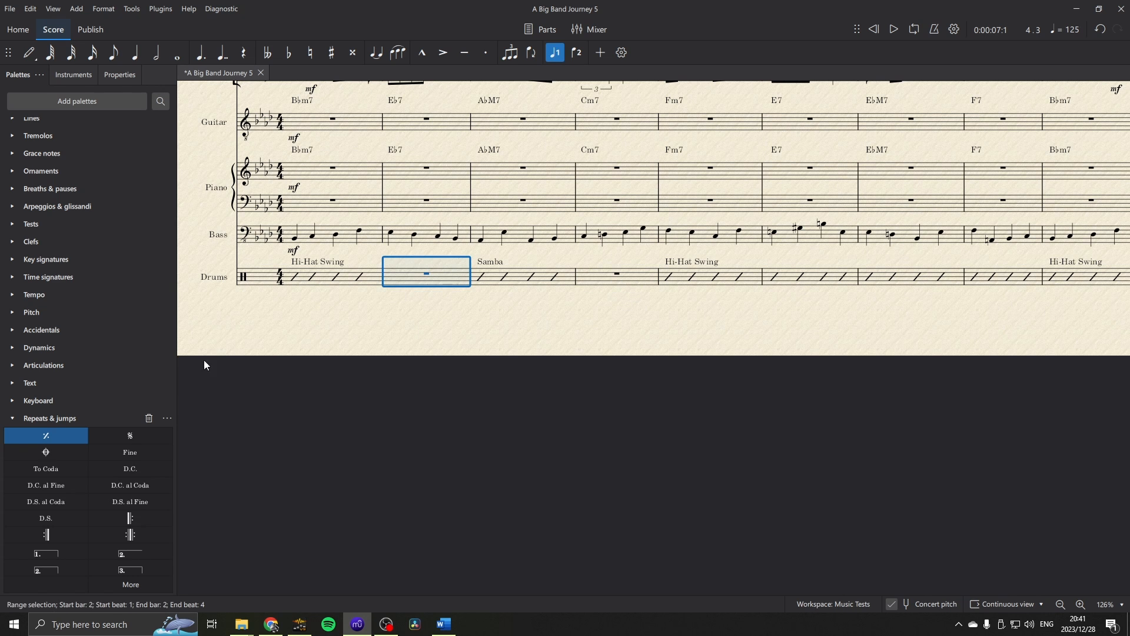
key("ctrl+z")
left_click(136, 8)
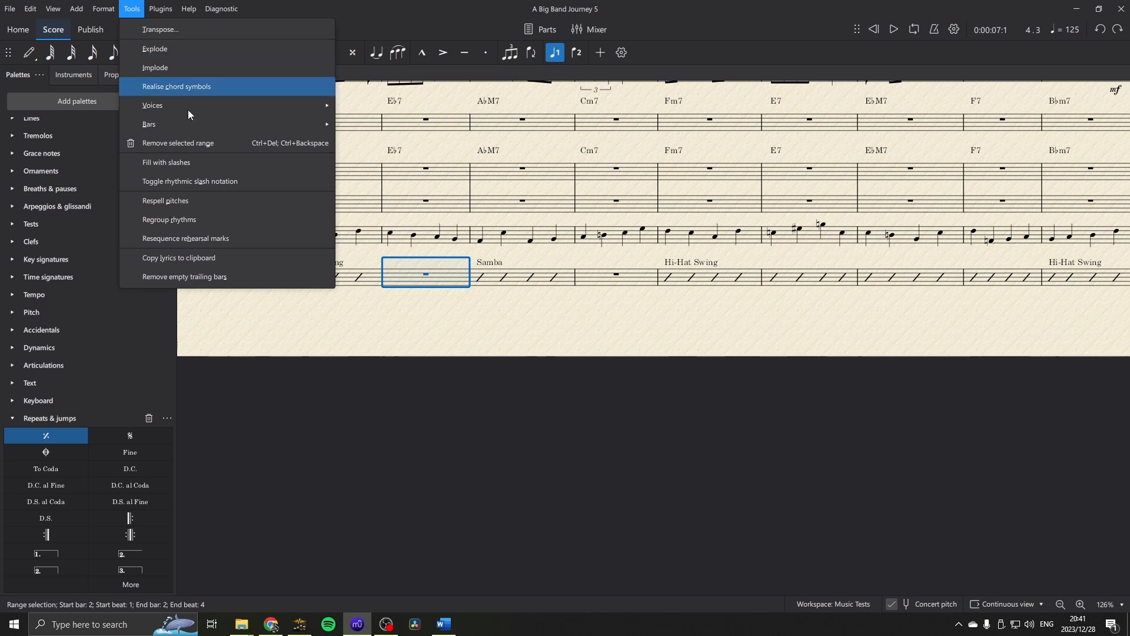
left_click(195, 167)
left_click(608, 281)
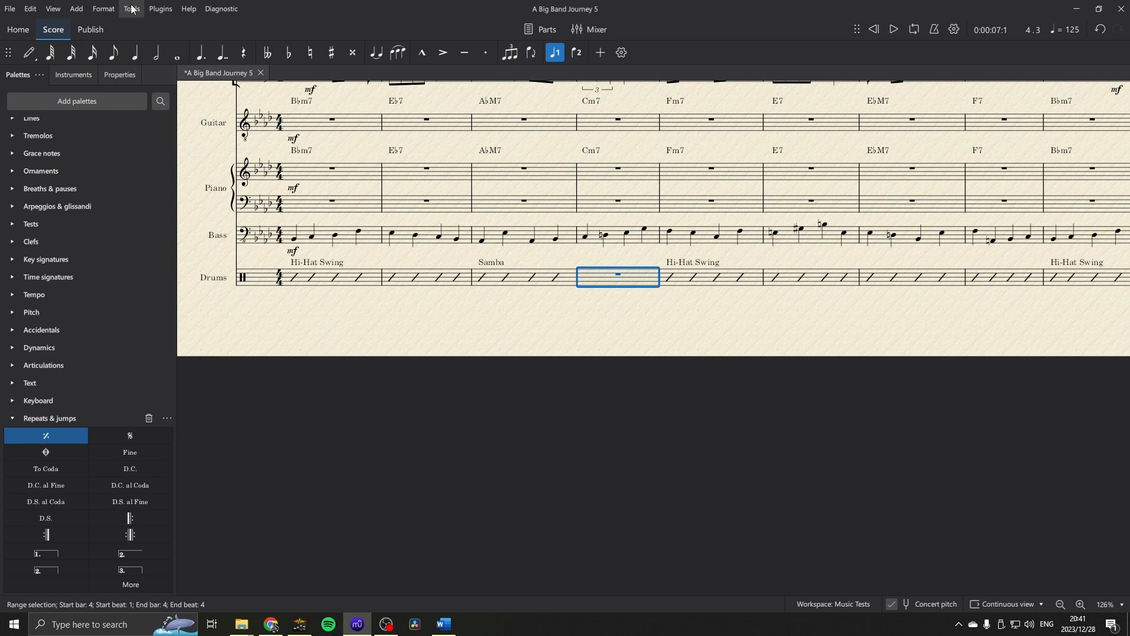
left_click(131, 6)
left_click(176, 164)
left_click(648, 305)
Delete the slashes from bars 6 to 8 of the Drums staff.
left_click_drag(808, 333, 527, 315)
left_click(529, 258)
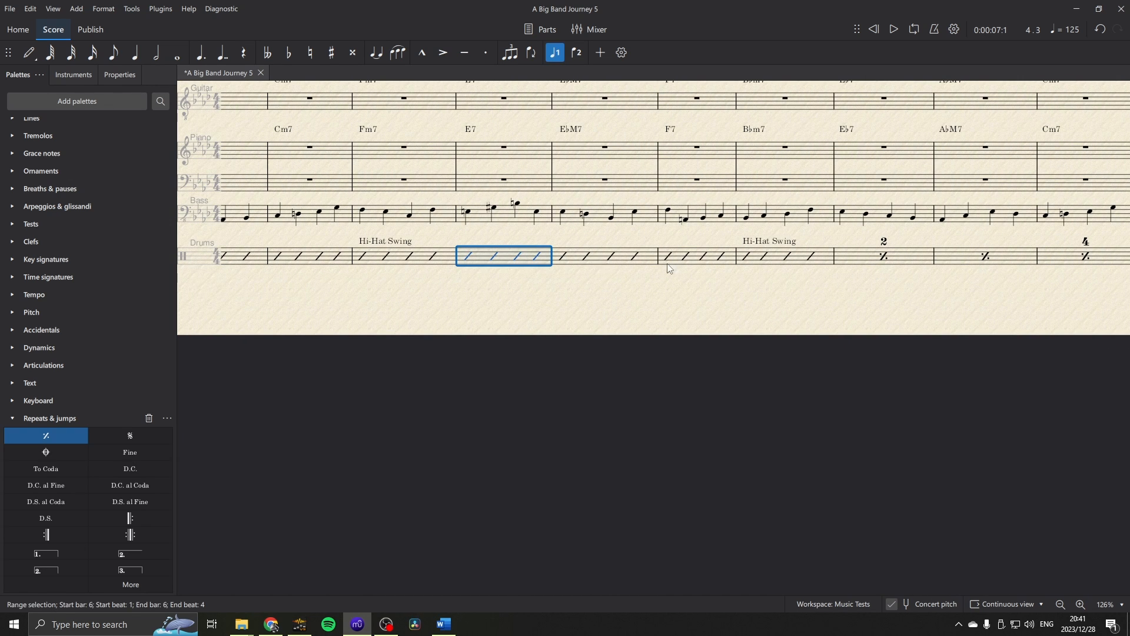
left_click(696, 256, "shift")
key("Delete")
Add one-bar repeat signs to the empty bars 6 to 8 of the Drums staff.
left_click(526, 261)
left_click(679, 259, "shift")
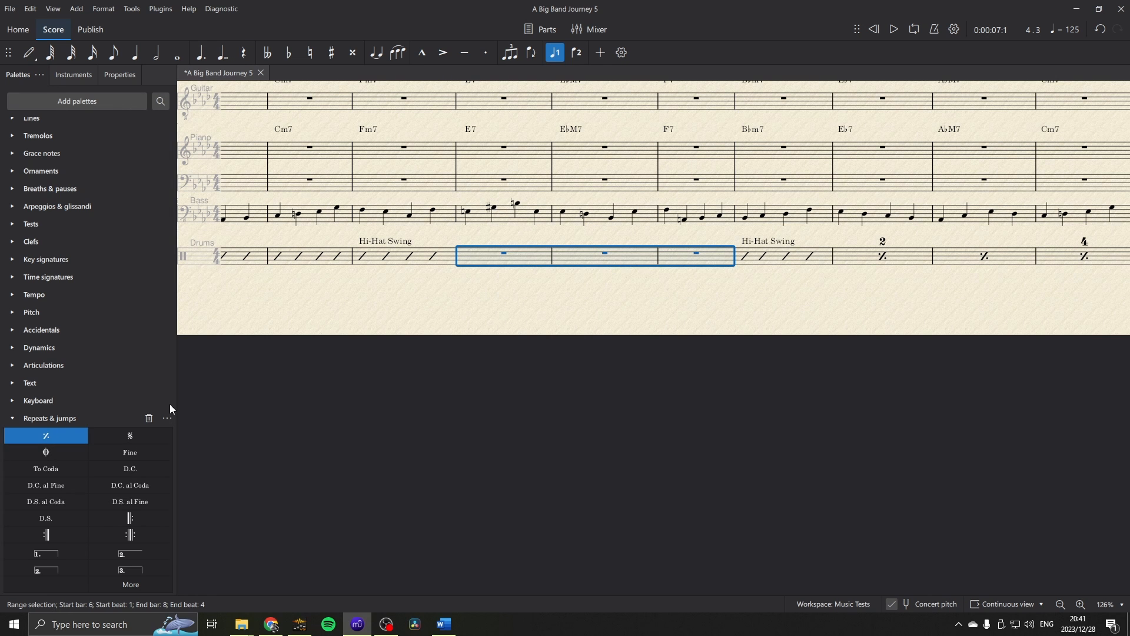
left_click(64, 434)
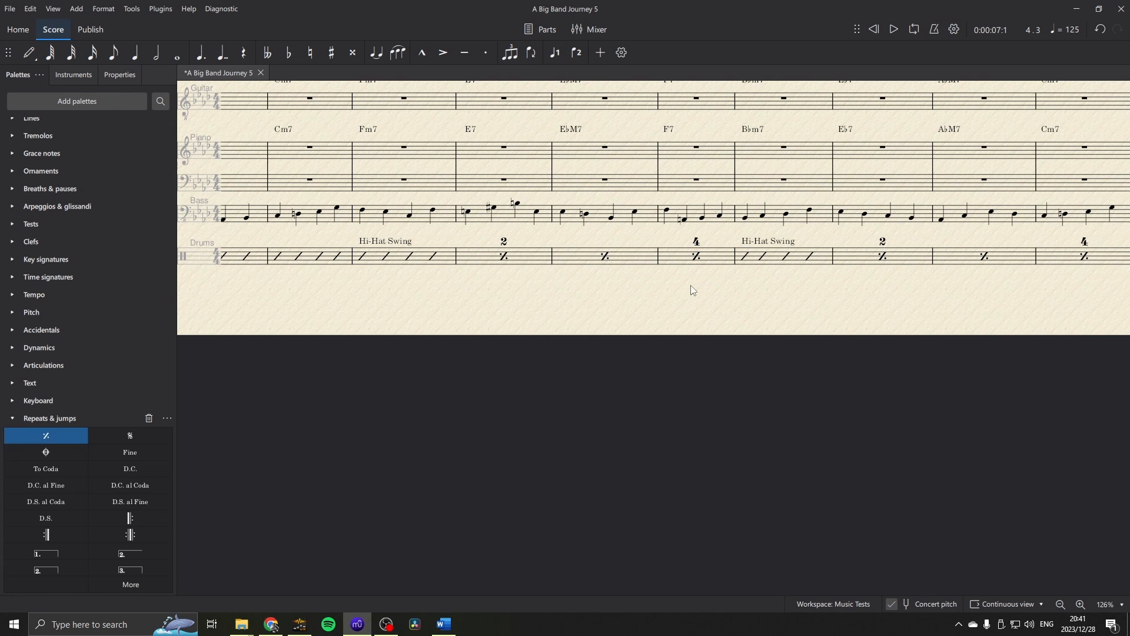
Add the stave text "Fill" to bar 8 of the Drums staff and move it to the right of the repeat number.
scroll(689, 288, "right", 3)
left_click(630, 263)
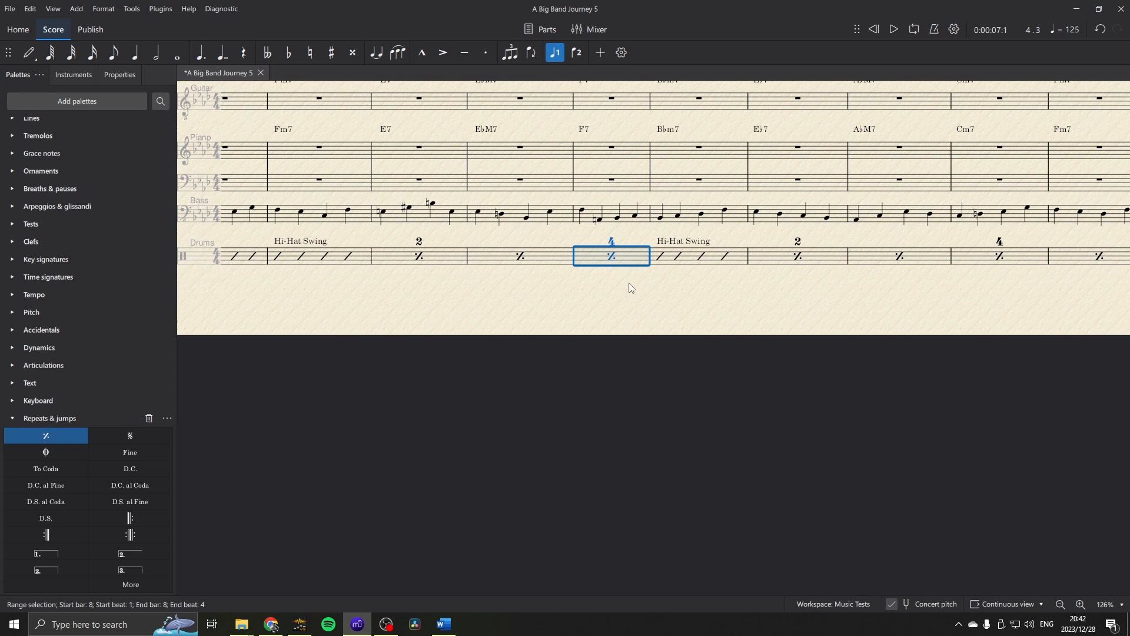
left_click(614, 277)
left_click(629, 257)
left_click(12, 382)
left_click(58, 401)
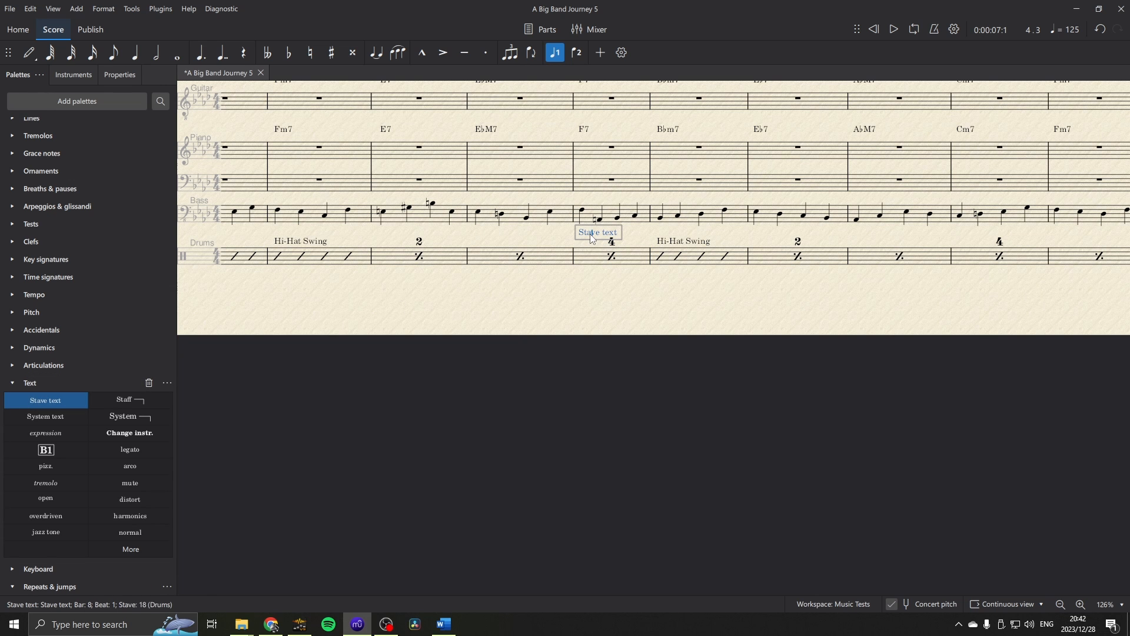
type("Fill")
key("Escape")
left_click_drag(586, 242, 632, 244)
left_click(658, 294)
Add the same "Fill" text to the bar repeat in bar 16 of the Drums staff.
left_click_drag(868, 284, 348, 320)
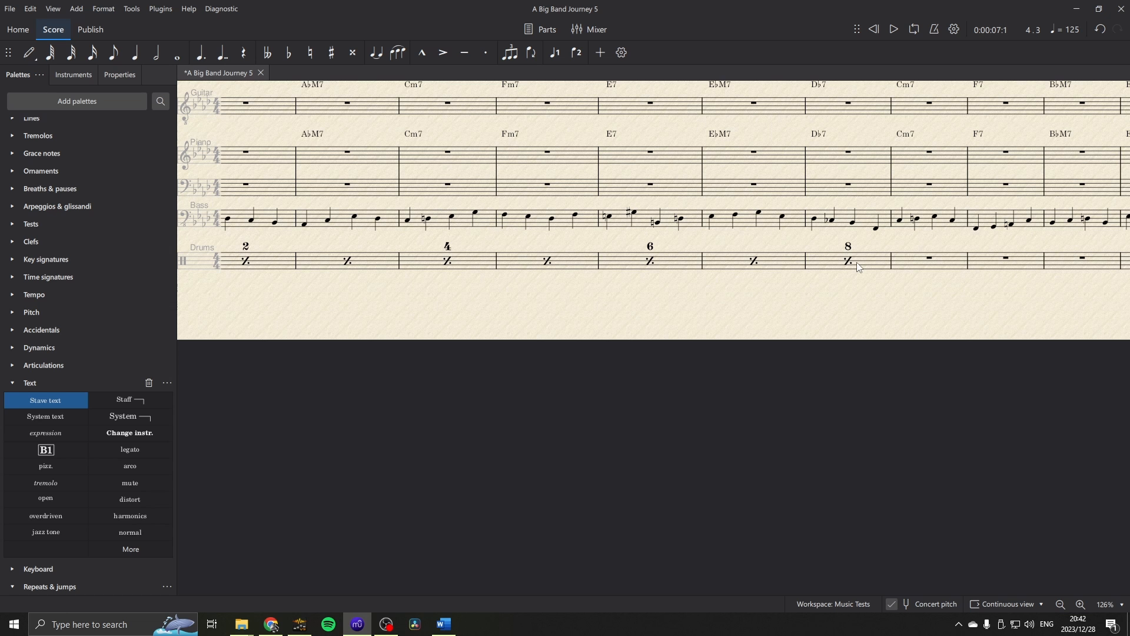
left_click_drag(554, 309, 1104, 309)
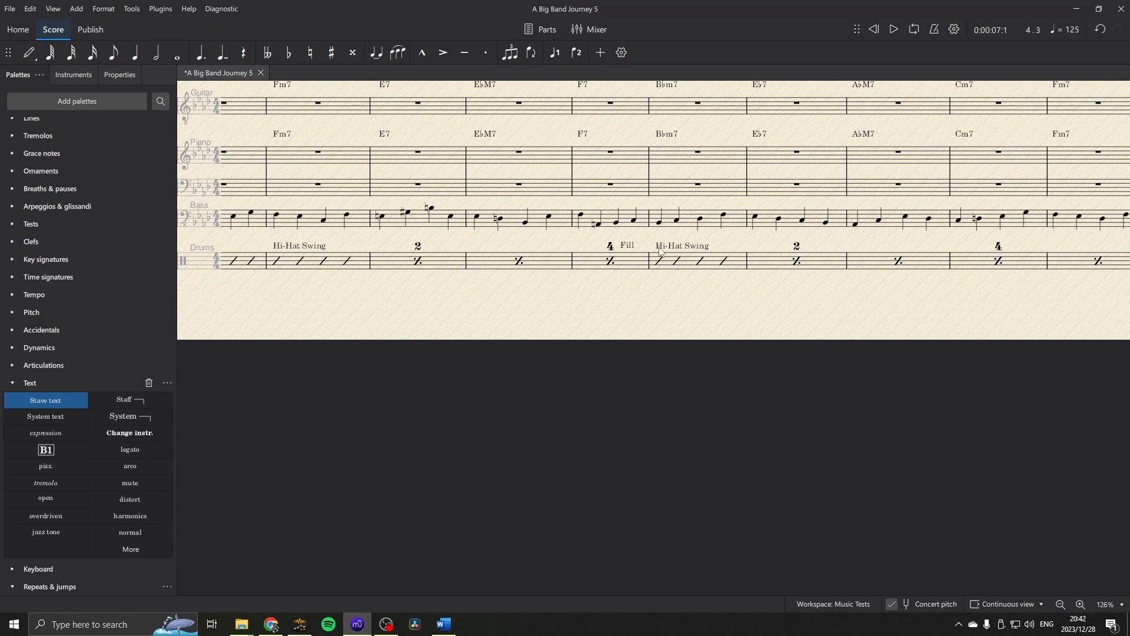
left_click(630, 246)
left_click_drag(896, 290, 215, 282)
left_click(744, 269)
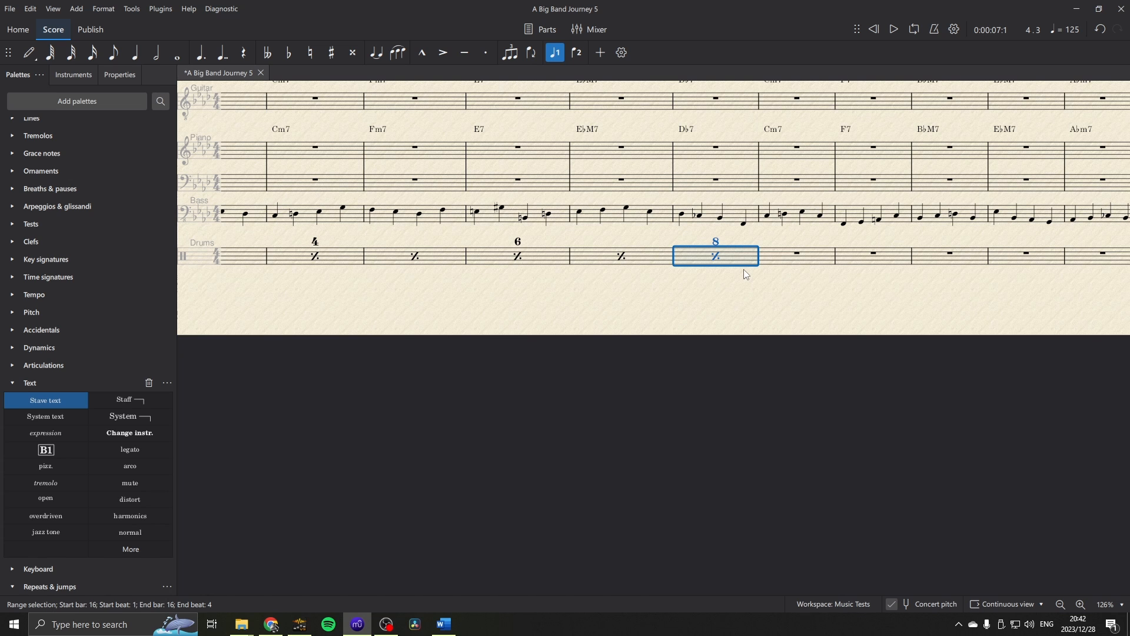
left_click(719, 257)
type("Fill")
left_click(741, 297)
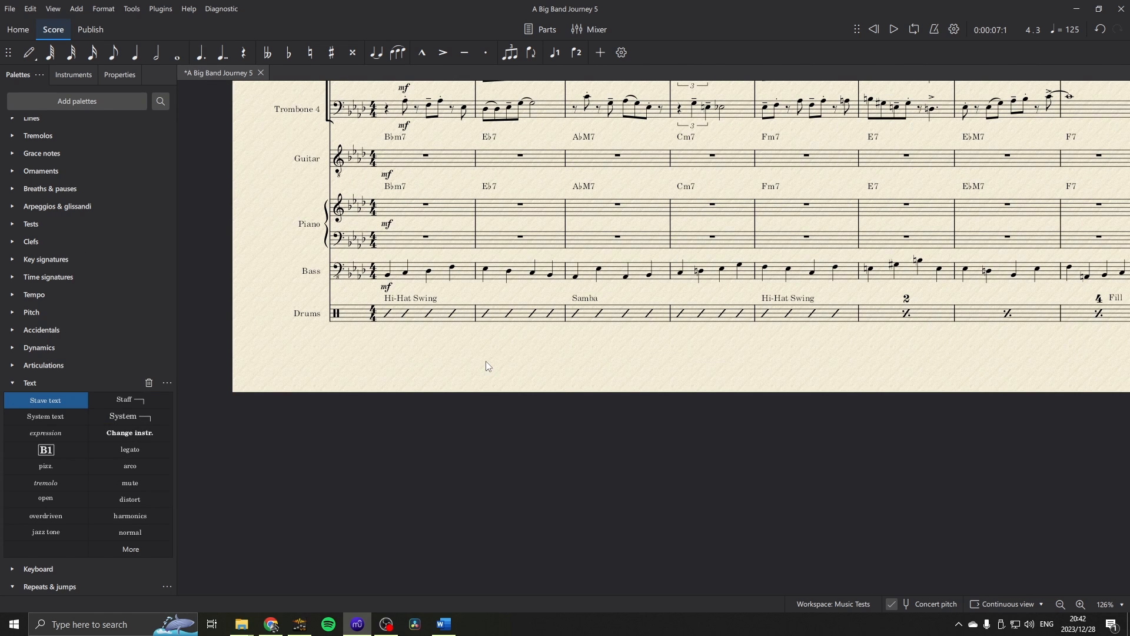
Play back the score from the beginning to hear the arrangement with the drum part.
left_click(894, 29)
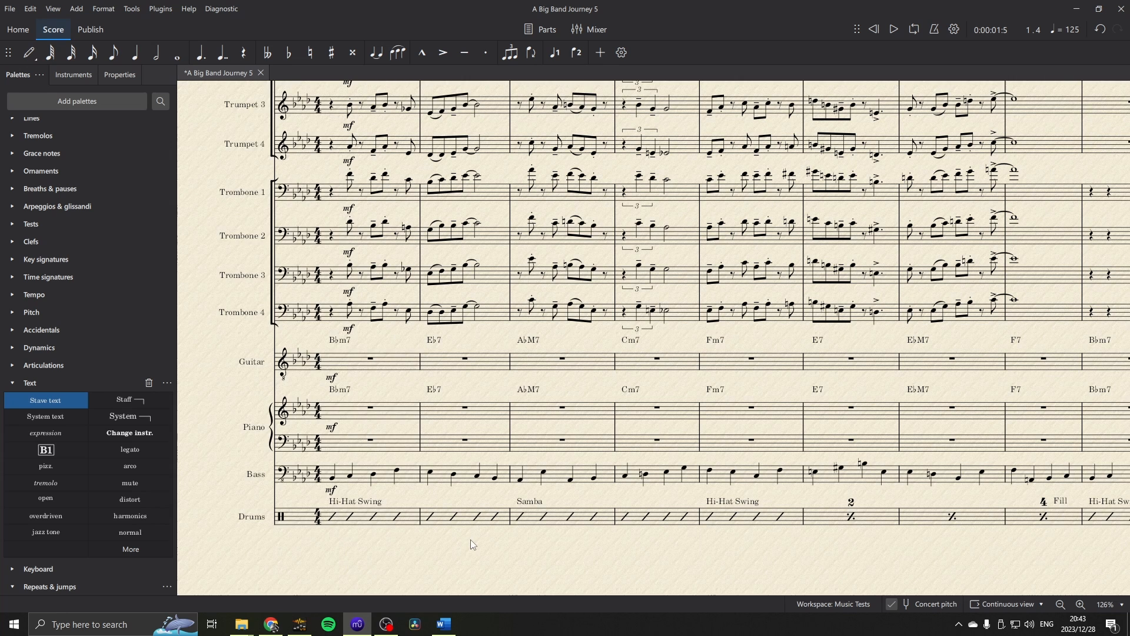
Search the instruments for "drum" and add a Drumset to the score below the Drums staff.
left_click_drag(471, 539, 483, 518)
key("i")
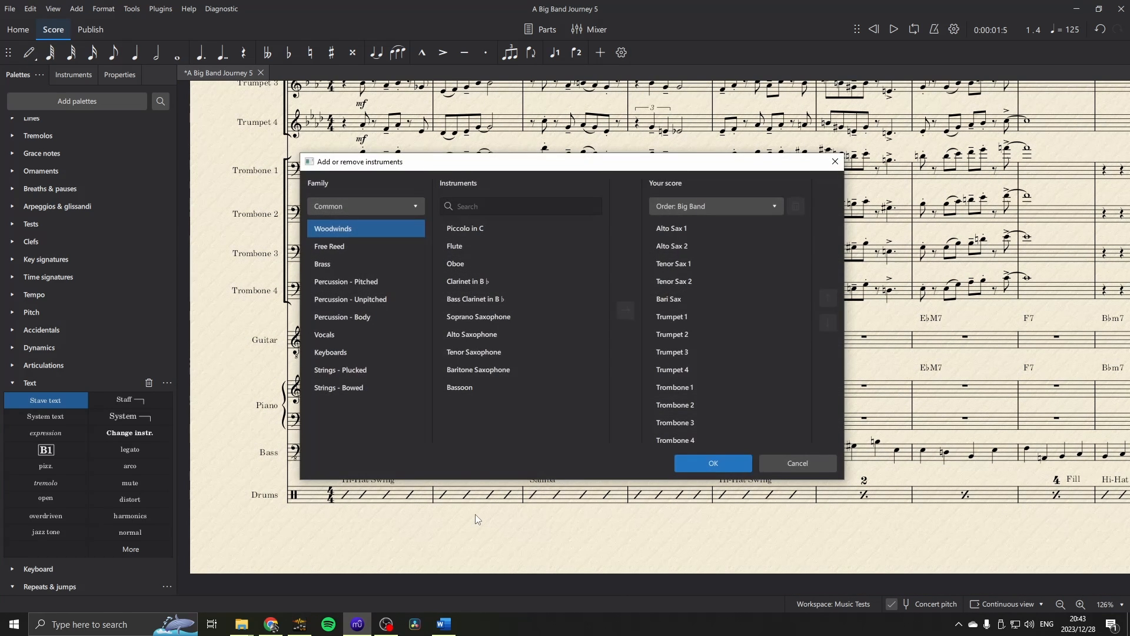
left_click(544, 206)
type("drum")
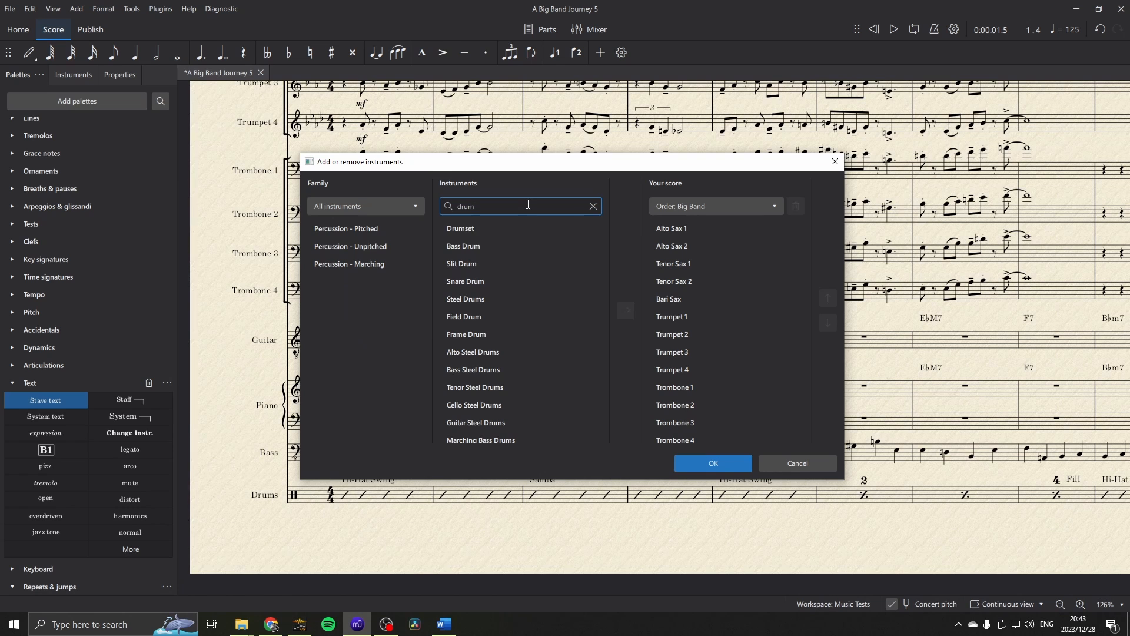
double_click(471, 234)
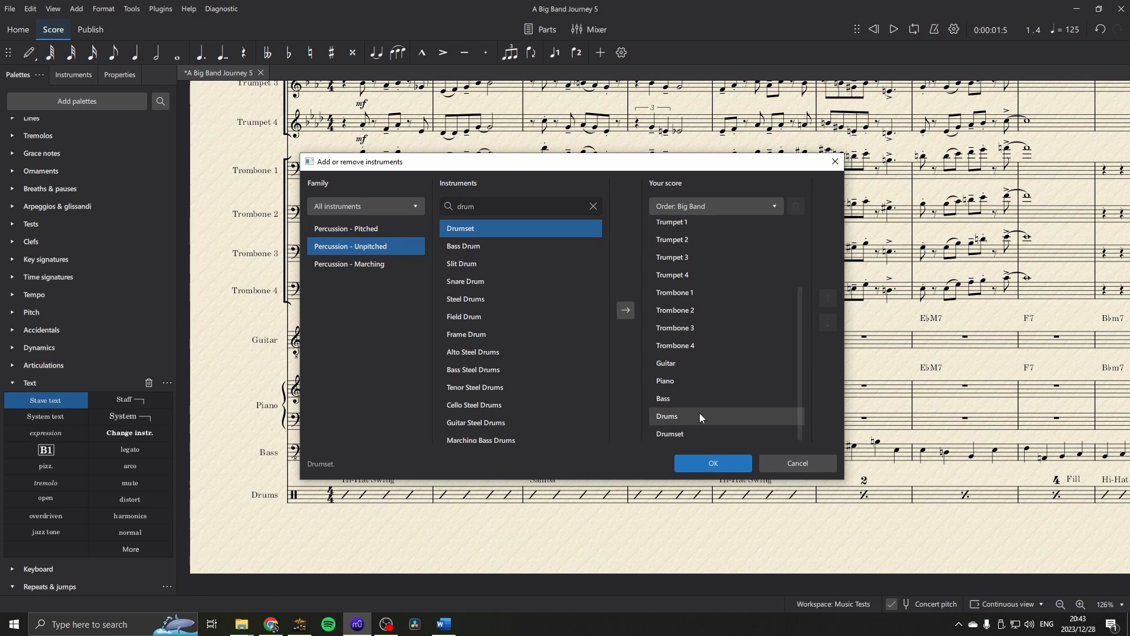
left_click(721, 465)
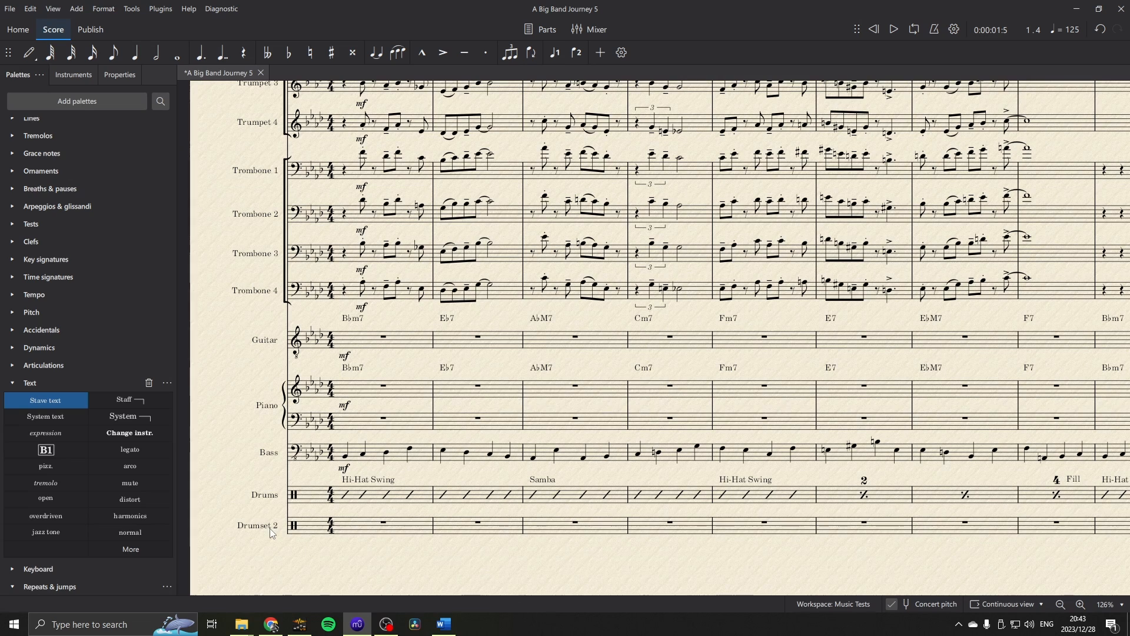
Rename the new drumset staff with the long name "Drums (written)" and the short name "Drums (w)".
double_click(270, 528)
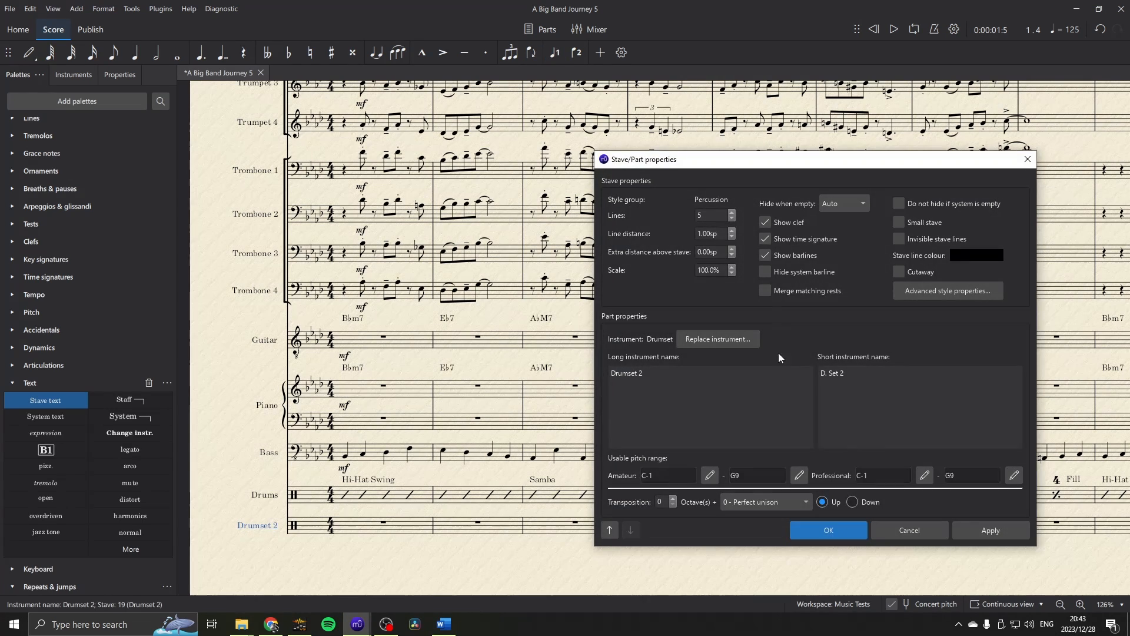
left_click_drag(644, 374, 631, 374)
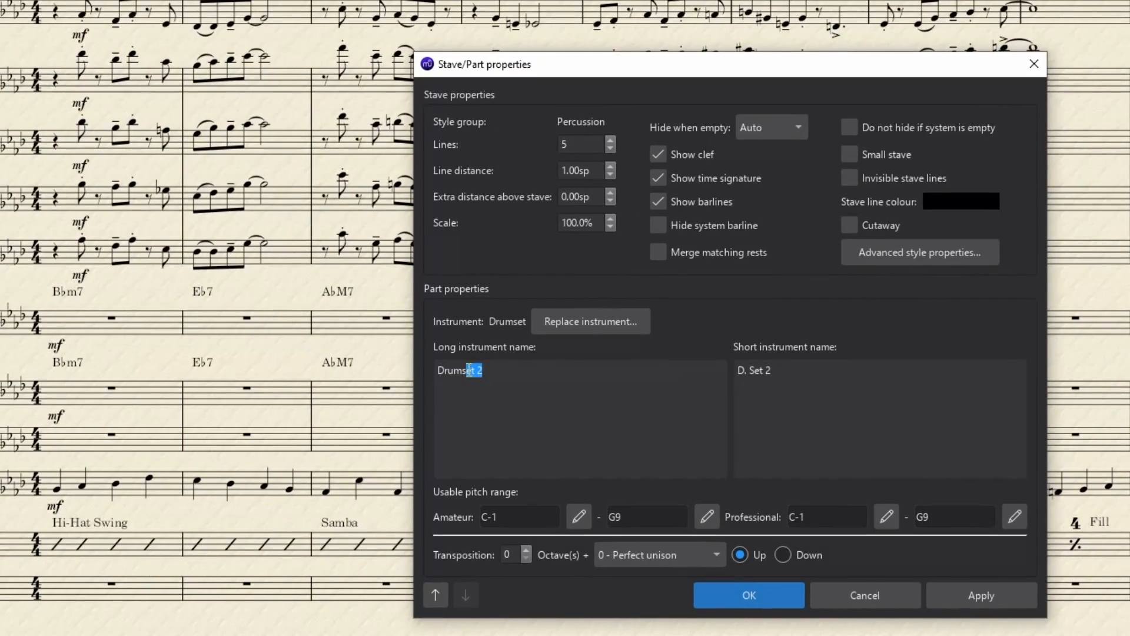
key("BackSpace")
type("(written")
left_click(774, 370)
key("BackSpace")
key("BackSpace")
key("BackSpace")
key("BackSpace")
key("BackSpace")
key("BackSpace")
key("BackSpace")
type("rums (w)")
left_click(989, 598)
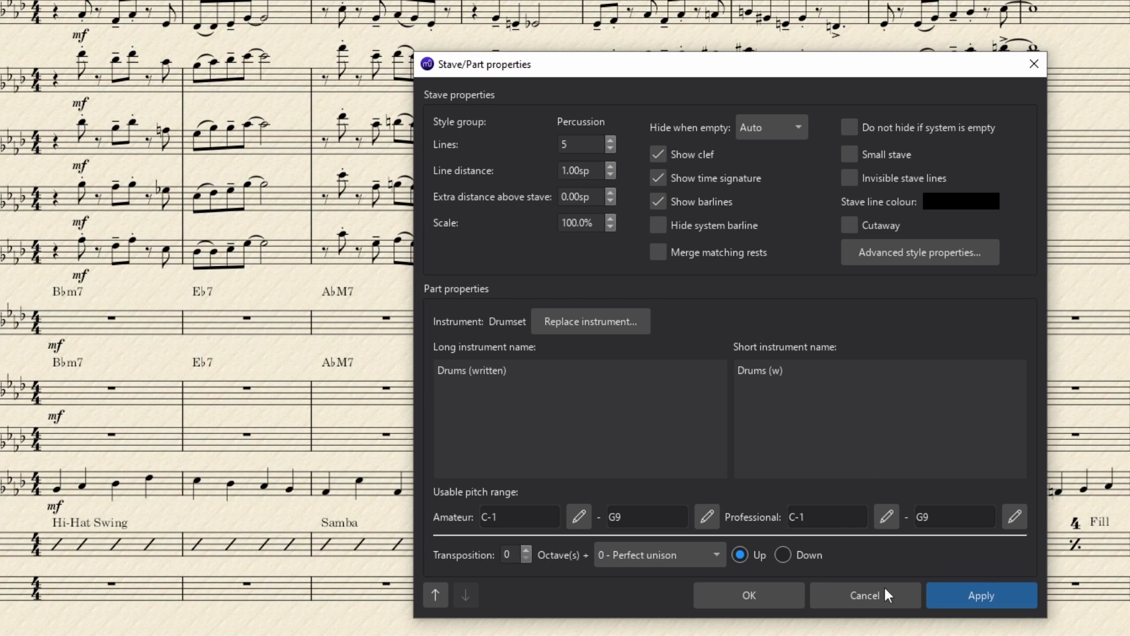
left_click(740, 601)
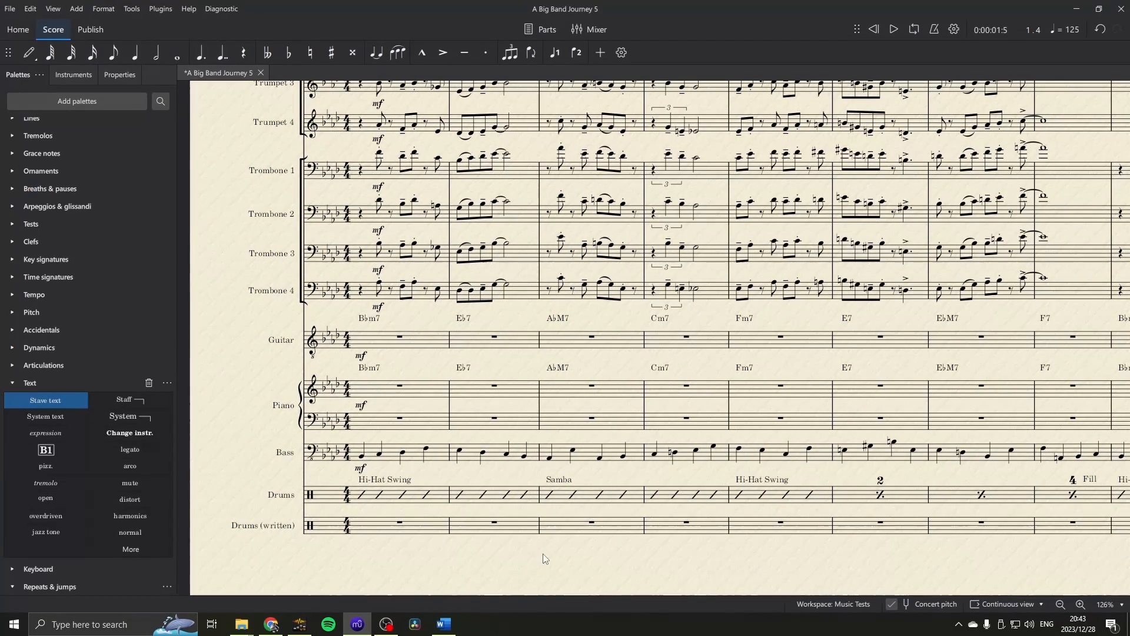
Examine the horn rhythms in the opening bars, especially the bar 4 triplet, against the slashes on the Drums staff.
left_click_drag(552, 557, 565, 434)
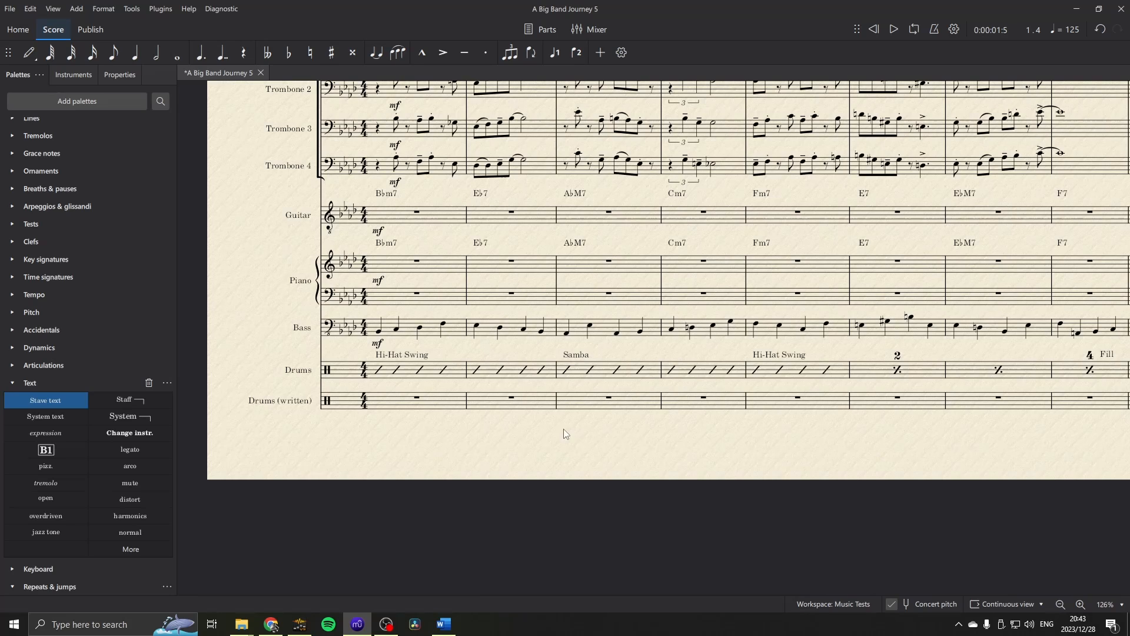
scroll(437, 433, "up", 3)
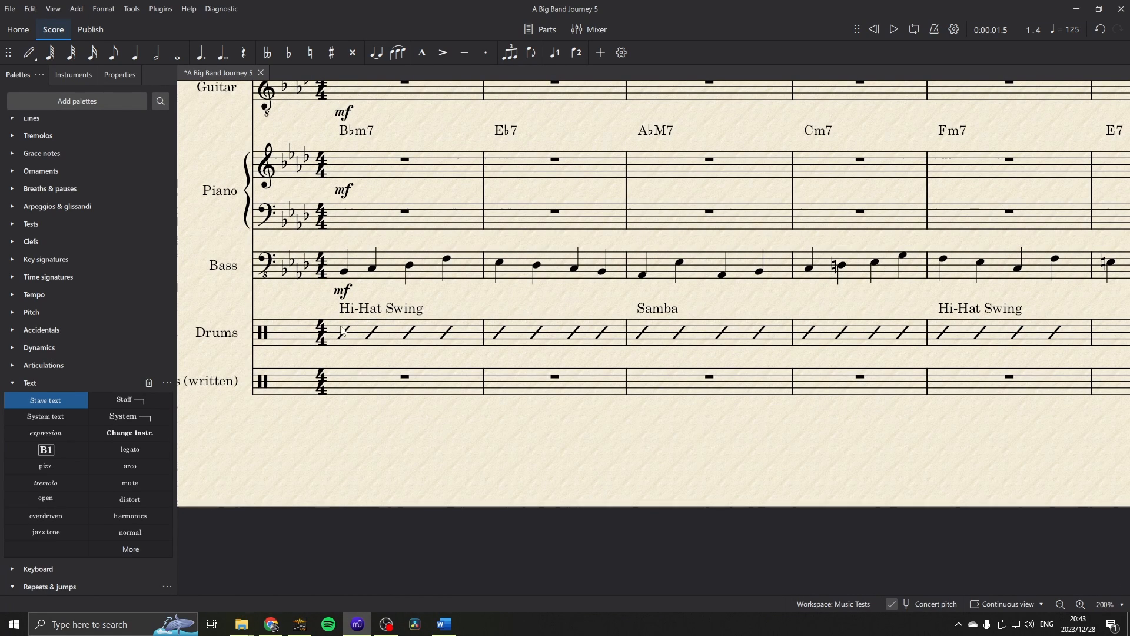
left_click_drag(520, 292, 594, 285)
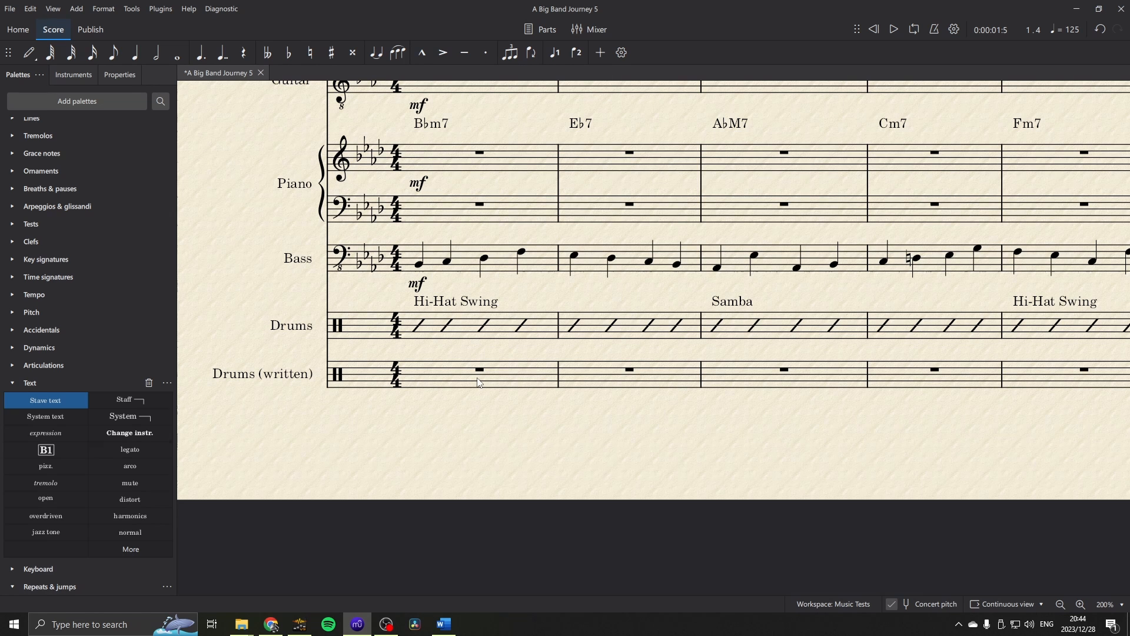
scroll(762, 321, "up", 8)
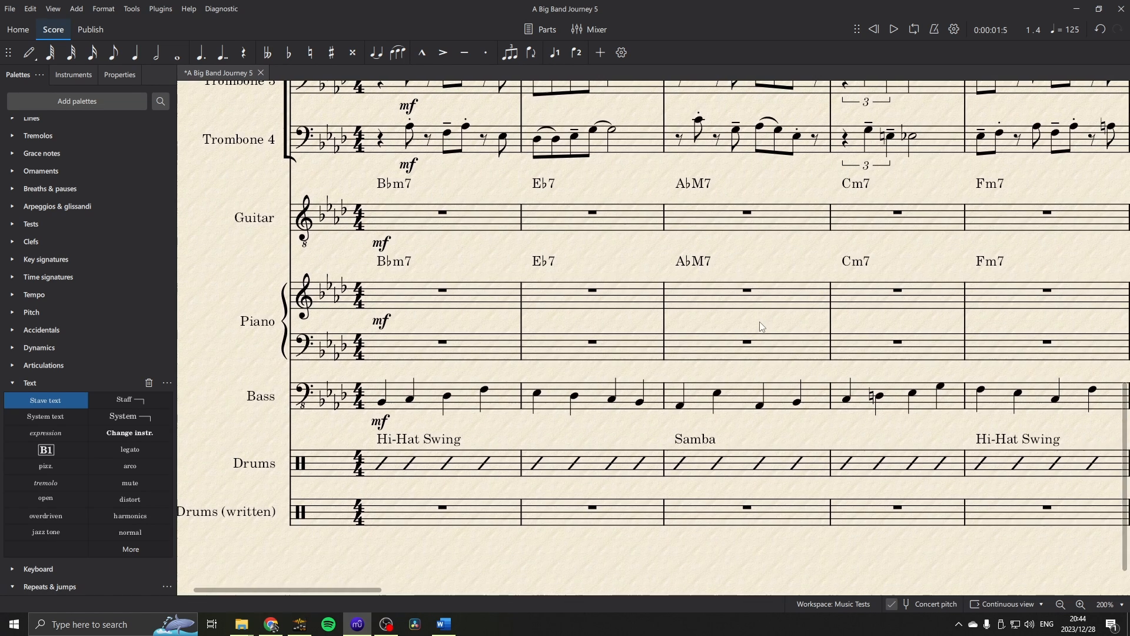
scroll(739, 382, "right", 3)
scroll(740, 383, "down", 1)
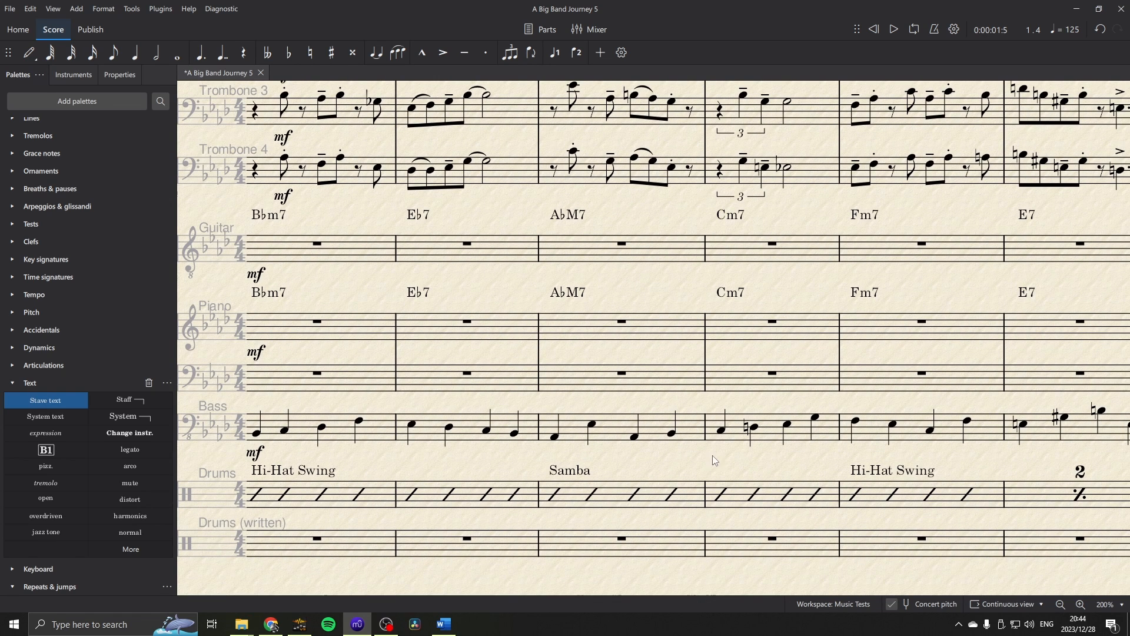
scroll(712, 455, "left", 2)
scroll(712, 455, "down", 1)
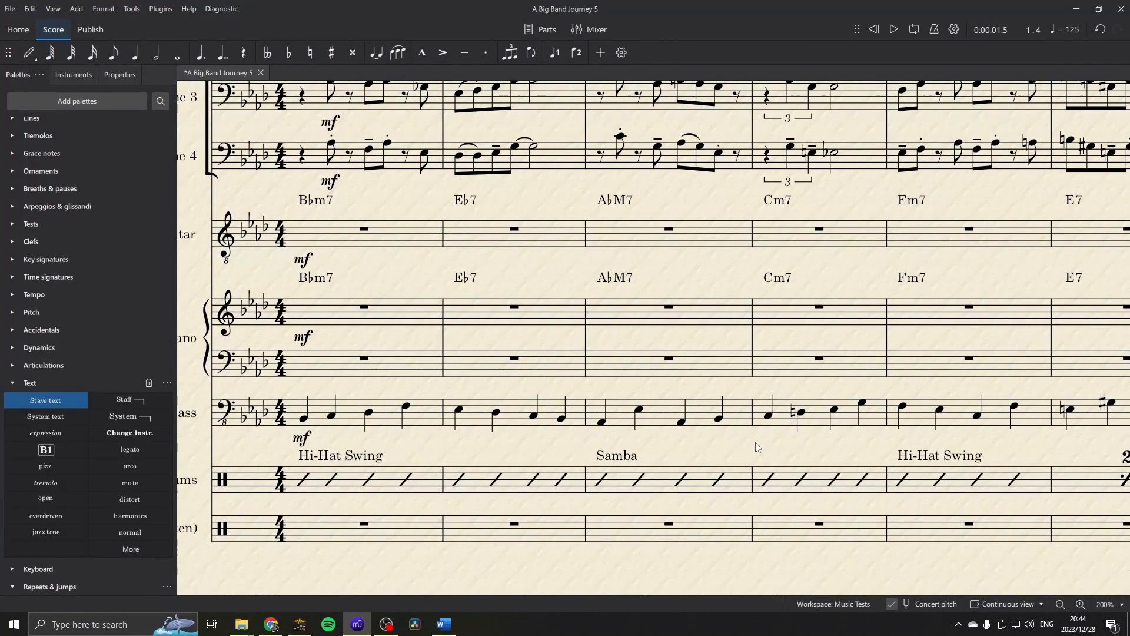
scroll(757, 444, "up", 4)
scroll(724, 513, "right", 1)
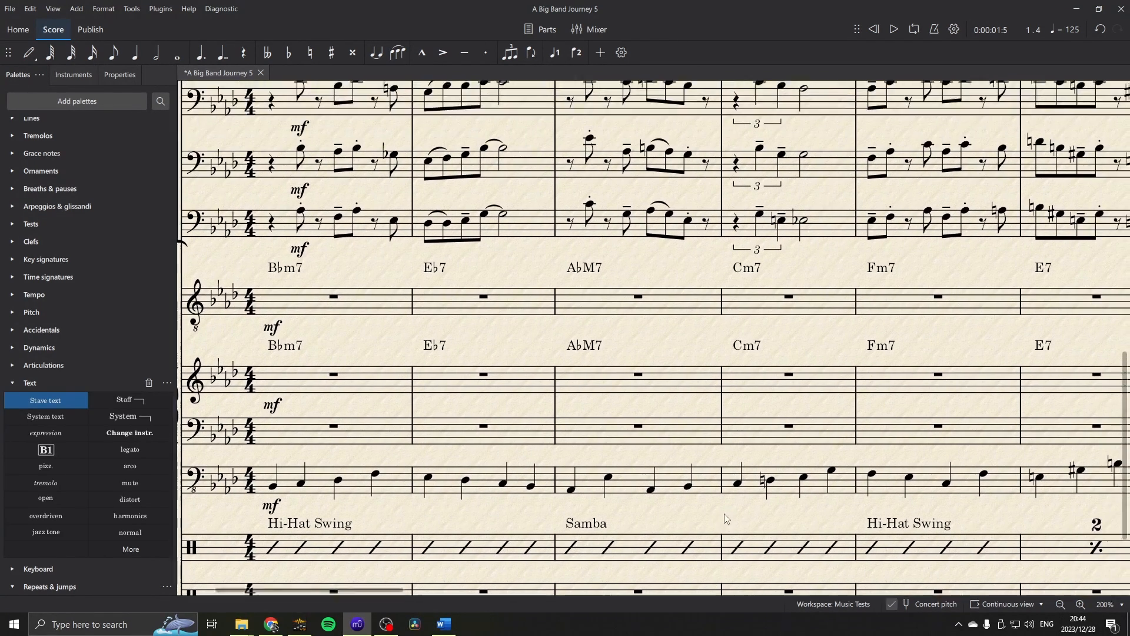
scroll(696, 268, "up", 5)
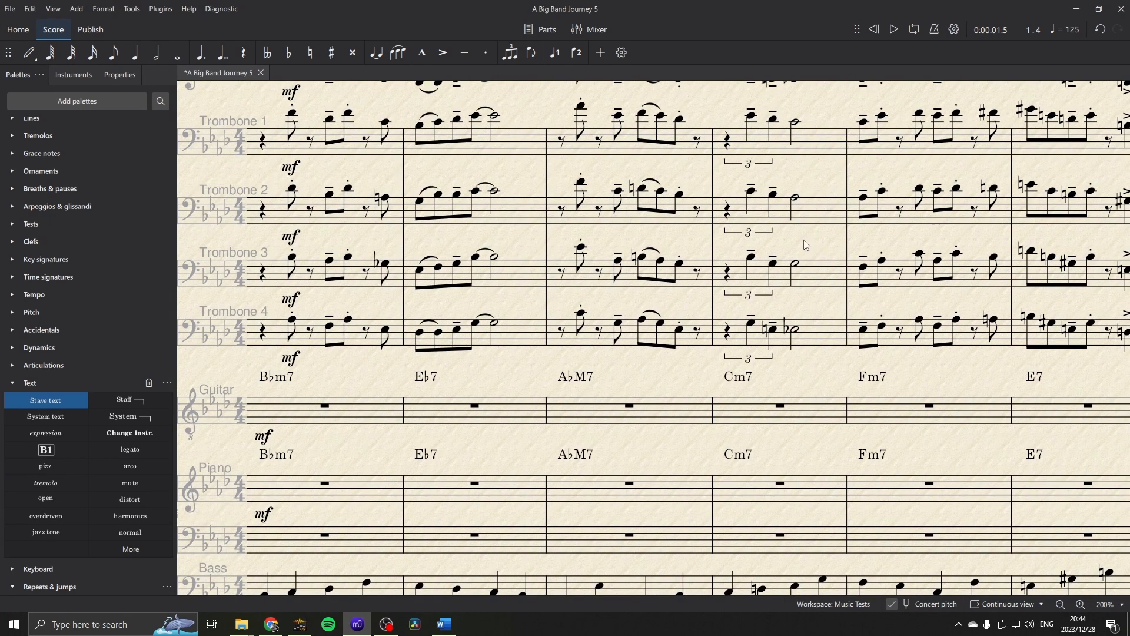
scroll(802, 240, "right", 1)
left_click_drag(798, 239, 631, 239)
scroll(630, 235, "down", 3)
left_click_drag(613, 324, 701, 257)
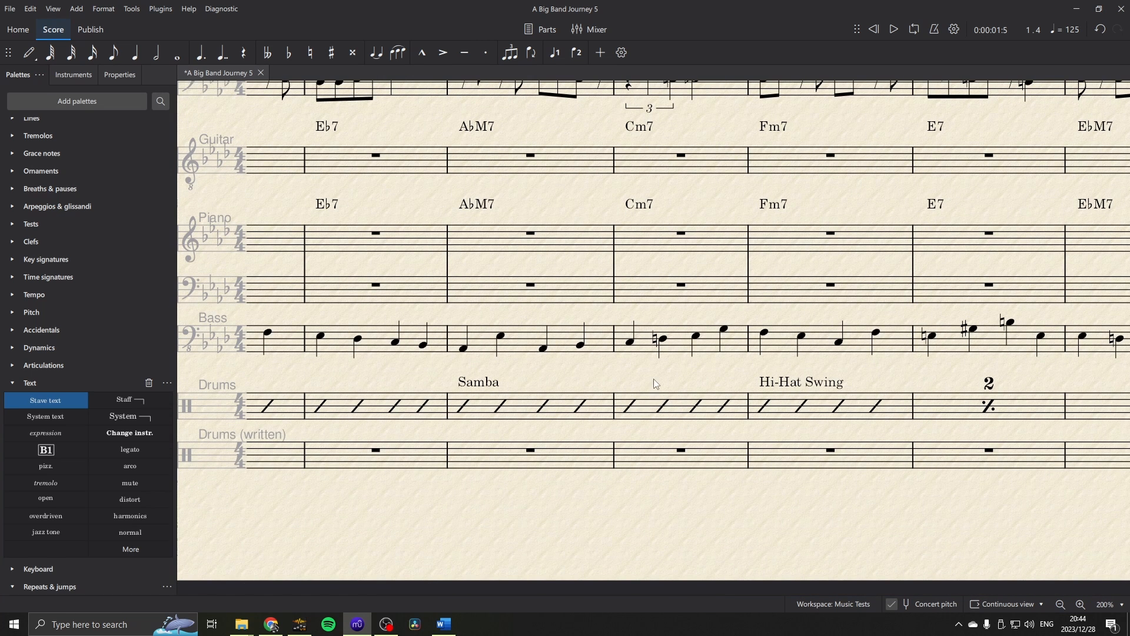
left_click_drag(658, 383, 700, 370)
Enter a crotchet triplet on the first two beats of bar 4 in the upper drum staff: a rest and two snare notes.
left_click(675, 397)
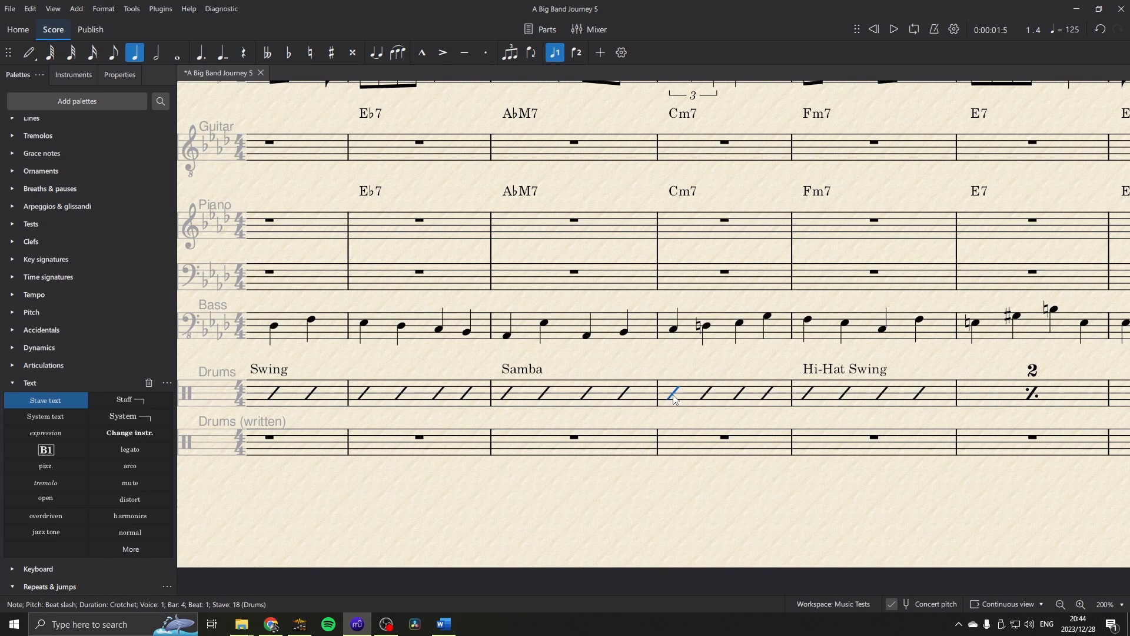
key("n")
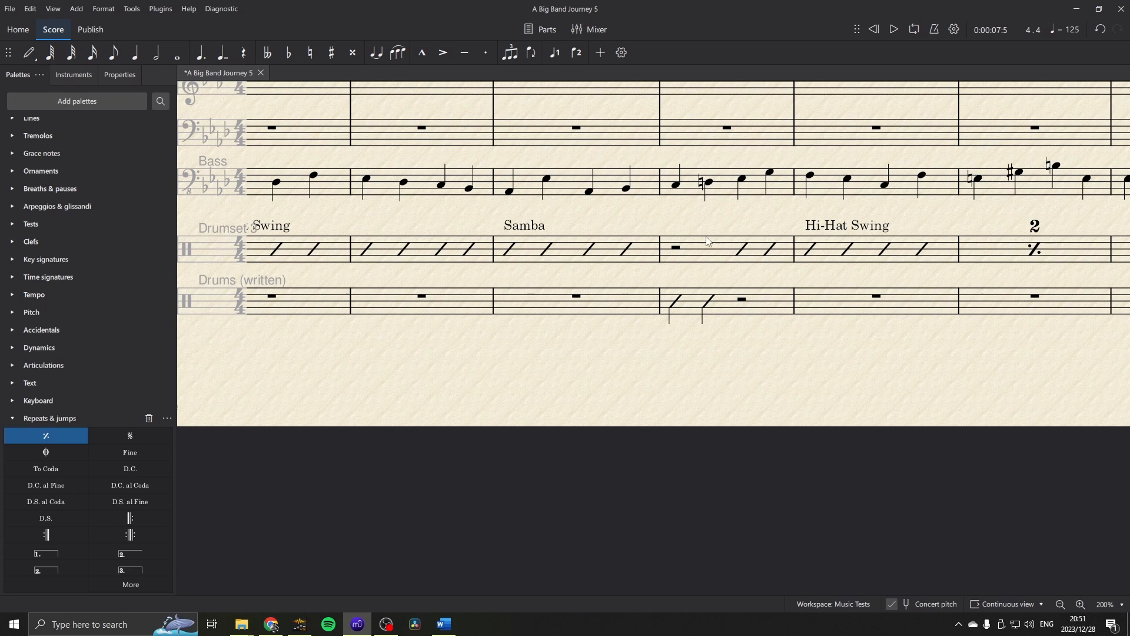
left_click(677, 250)
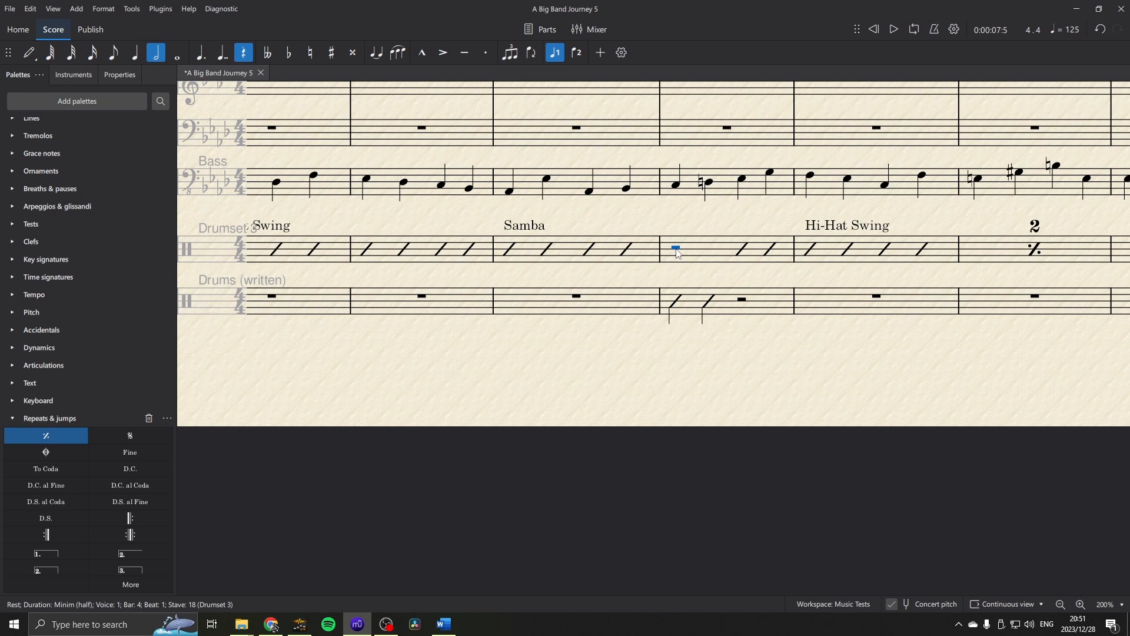
key("ctrl+3")
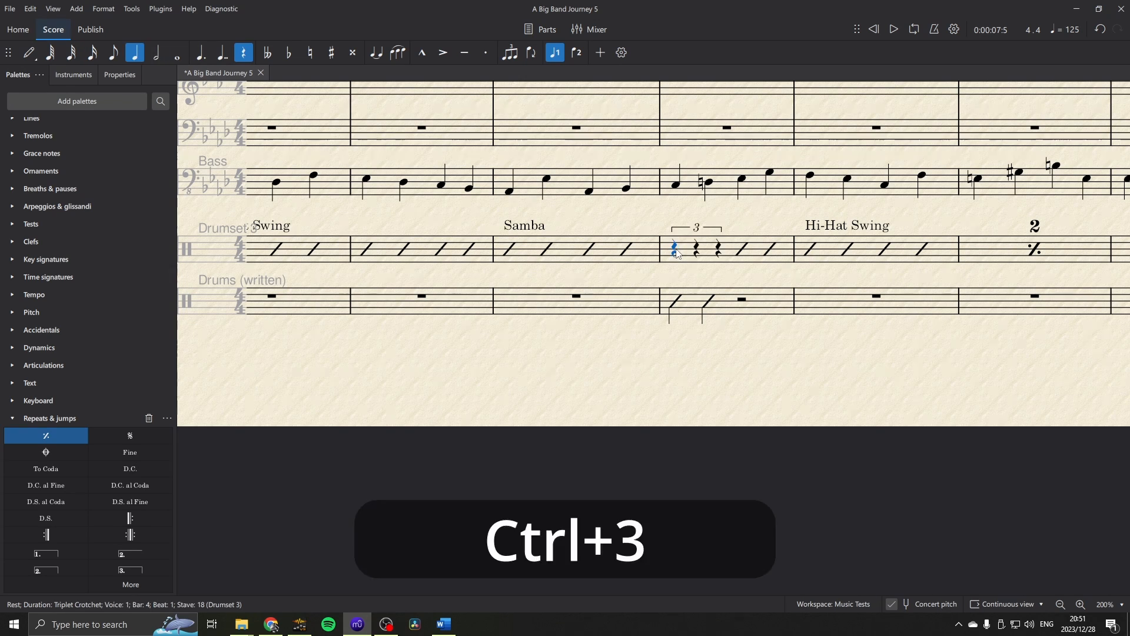
key("Right")
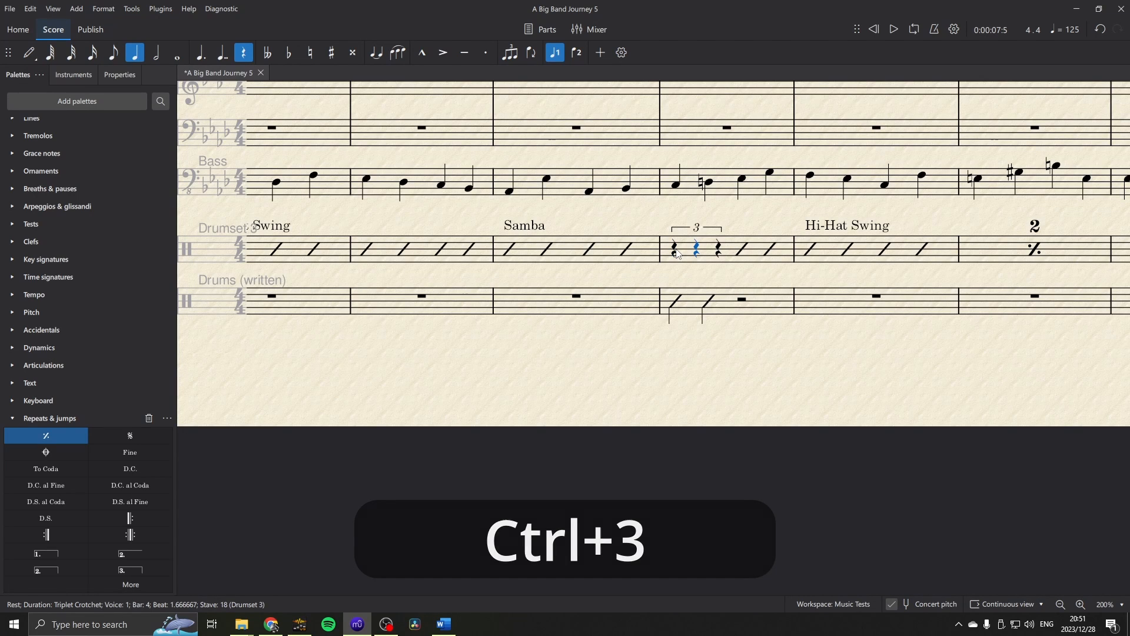
key("n")
key("a")
key("a")
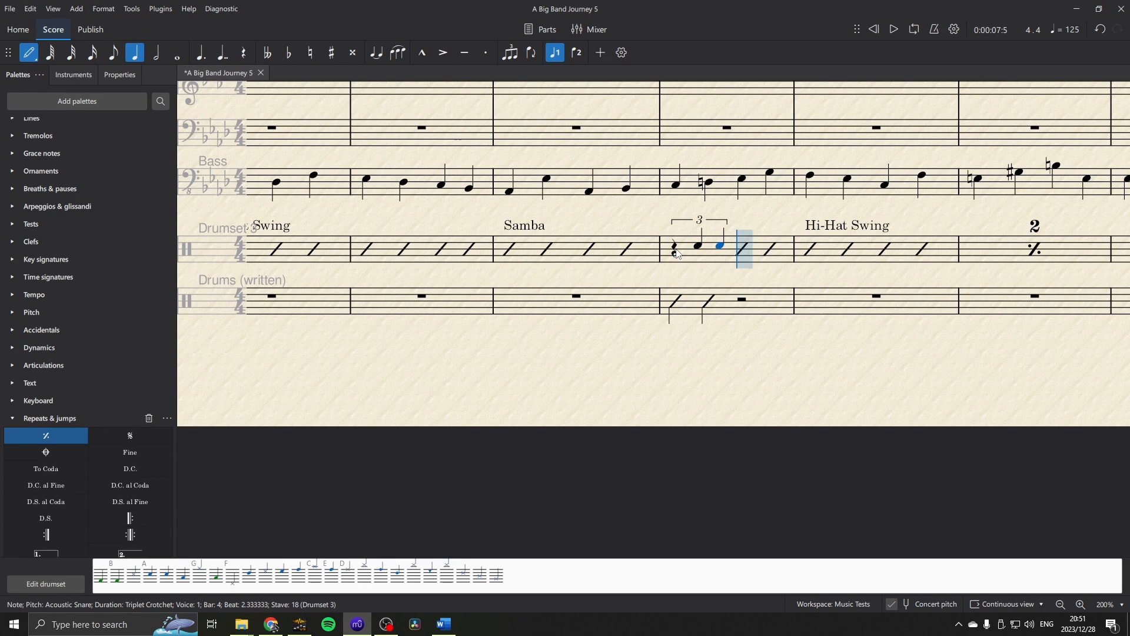
key("Escape")
Try to fill the bar 4 triplet of the upper drum staff with slashes, and undo the fill.
left_click(675, 251, "shift")
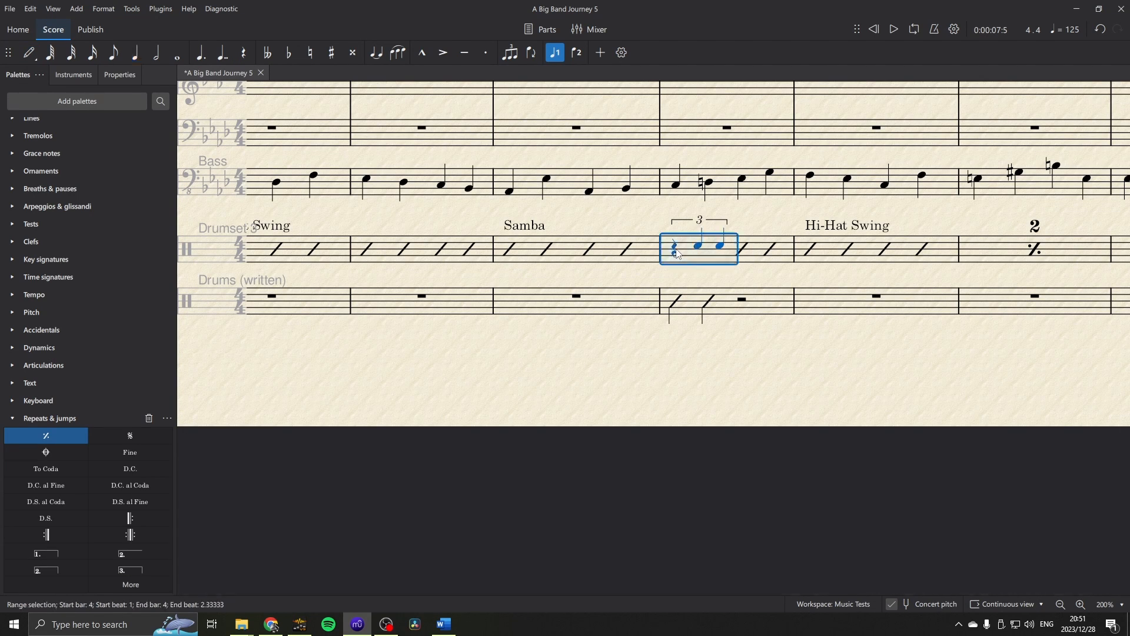
left_click(131, 9)
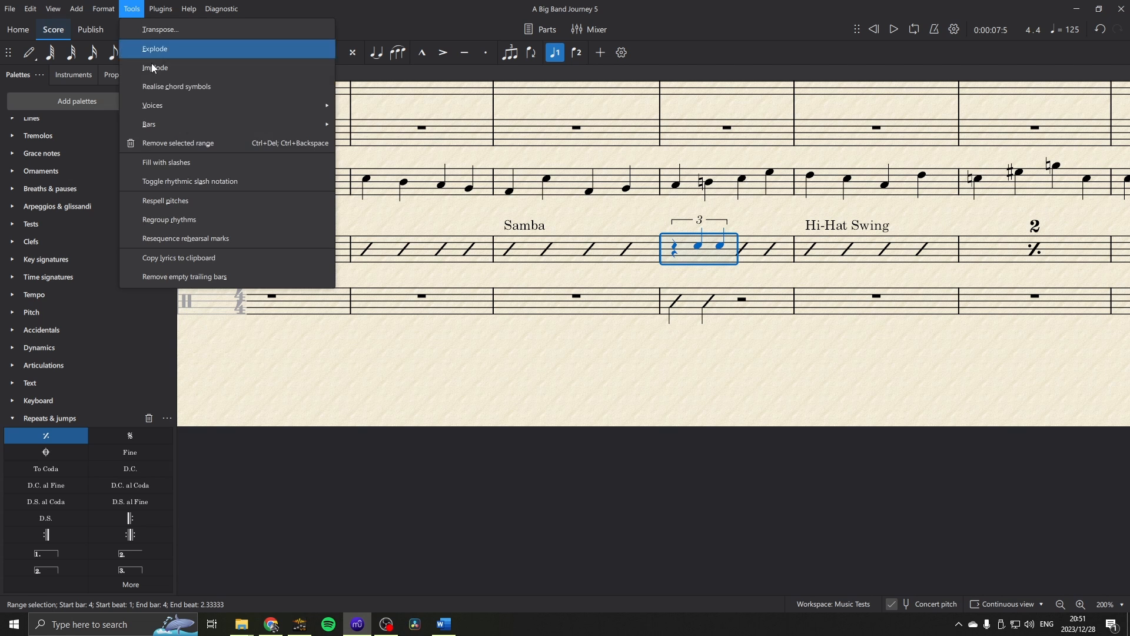
left_click(202, 163)
key("ctrl+z")
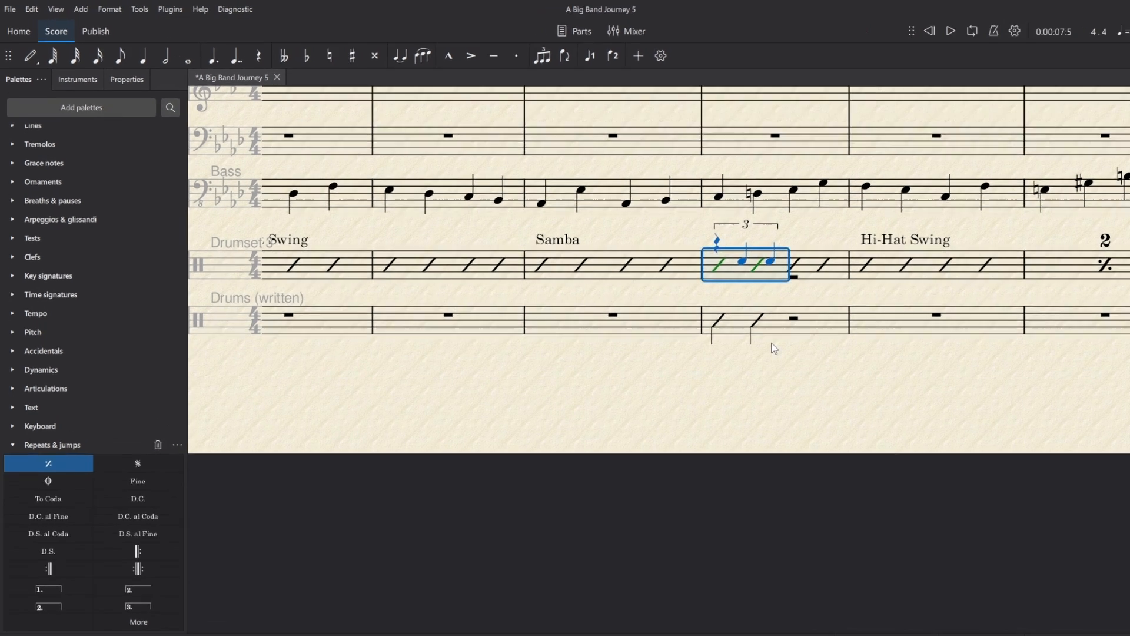
Convert the bar 4 triplet in the upper drum staff to rhythmic slash notation.
left_click(130, 9)
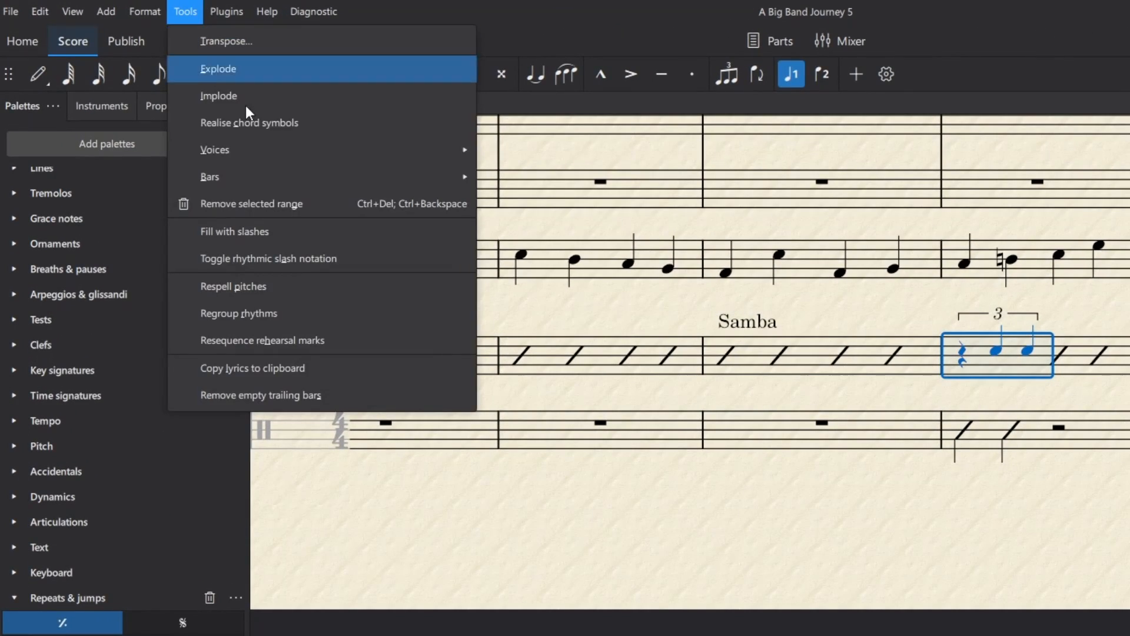
left_click(302, 260)
left_click(1077, 542)
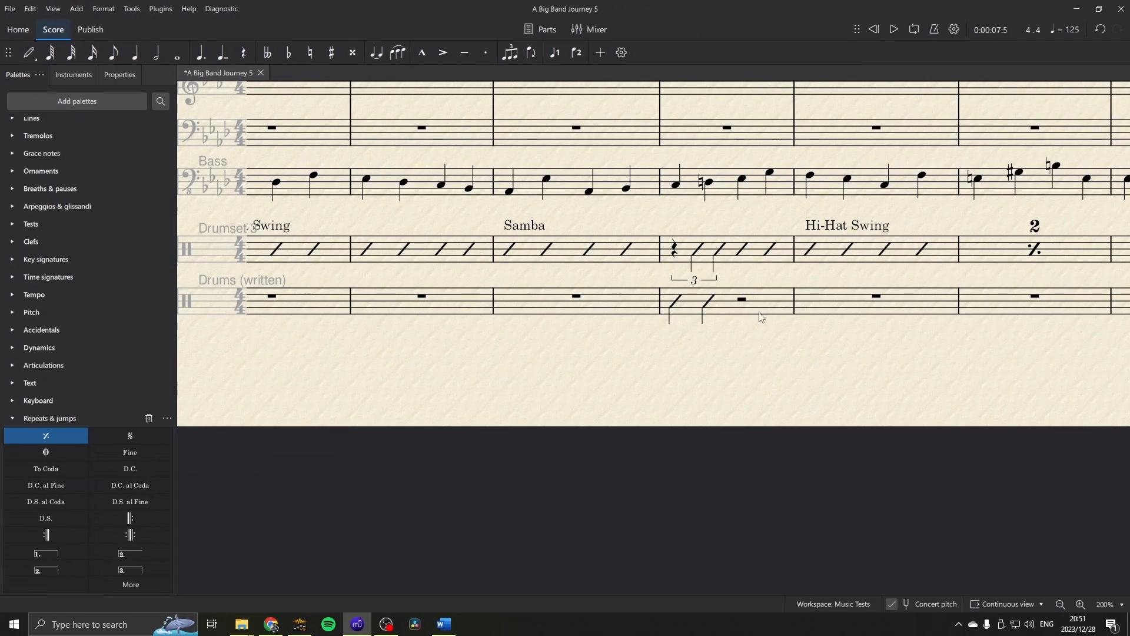
Clear the slash notes from bar 4 of the Drums (written) staff.
left_click(1095, 450)
key("Delete")
left_click(755, 333)
Add an mf dynamic to the first slash of bar 1 in the Drumset 3 staff.
left_click_drag(767, 277, 1127, 309)
left_click(571, 283)
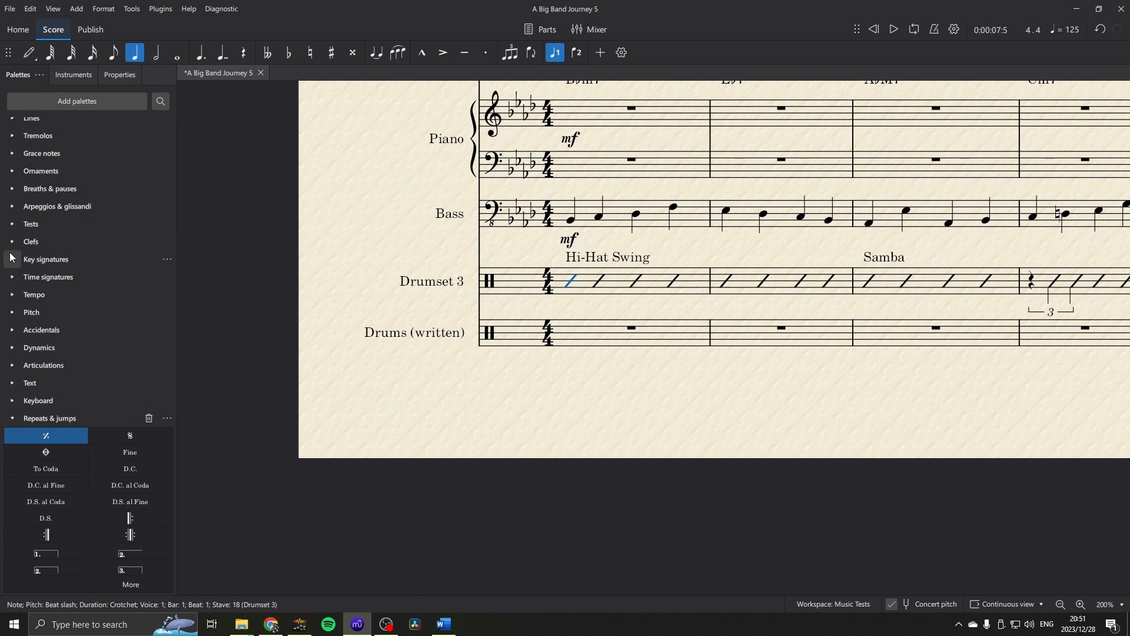
left_click(12, 347)
left_click(154, 364)
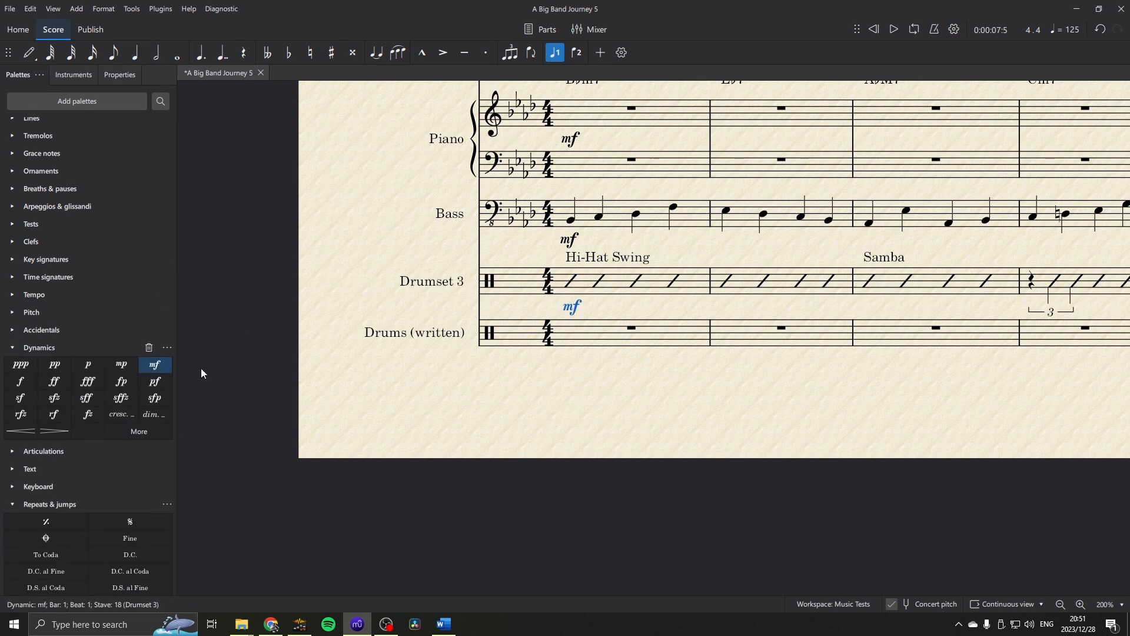
Add an mp dynamic to the first slash of bar 9 in the Drumset 3 staff.
left_click_drag(950, 378, 750, 619)
scroll(708, 424, "down", 4)
left_click_drag(907, 546, 397, 436)
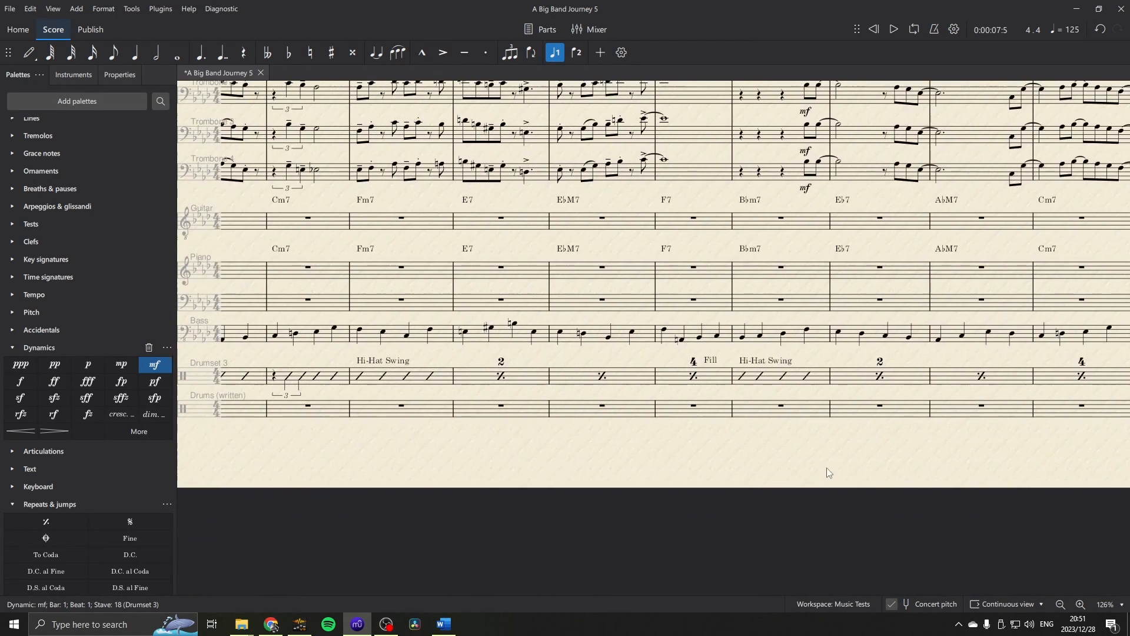
left_click_drag(827, 469, 701, 445)
left_click(623, 377)
left_click(117, 365)
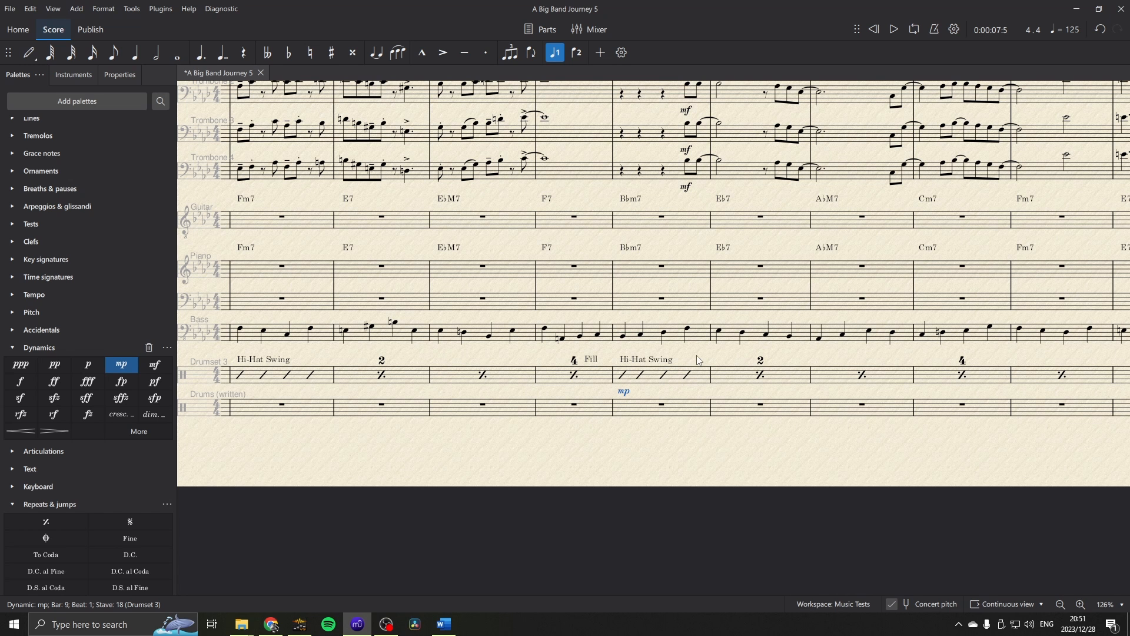
left_click(599, 434)
left_click_drag(600, 433, 990, 444)
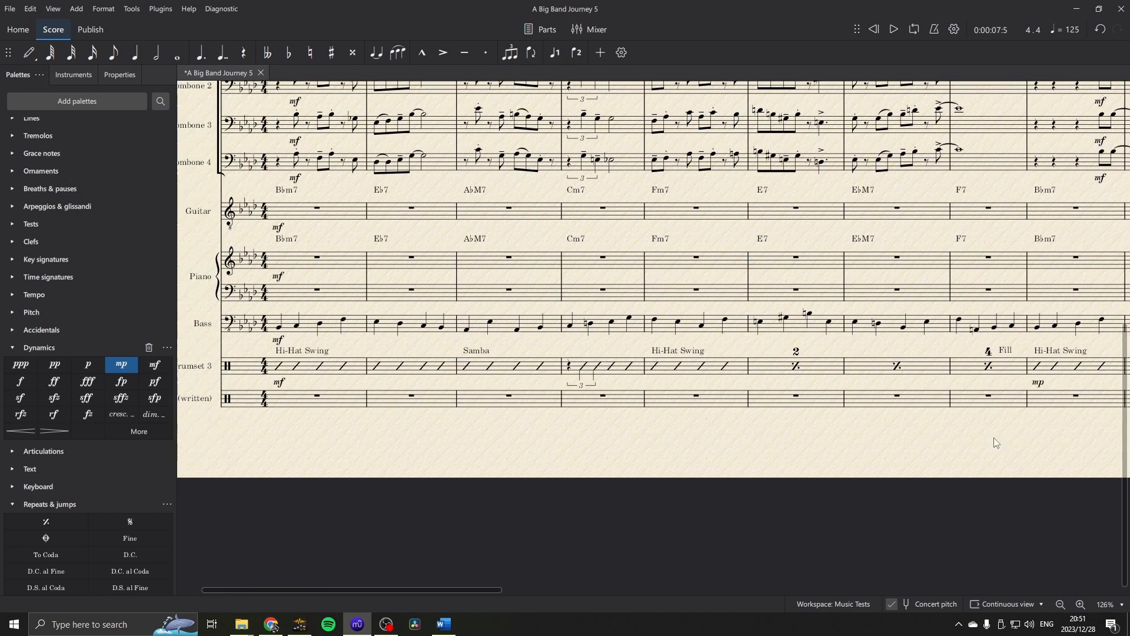
left_click_drag(408, 430, 374, 427)
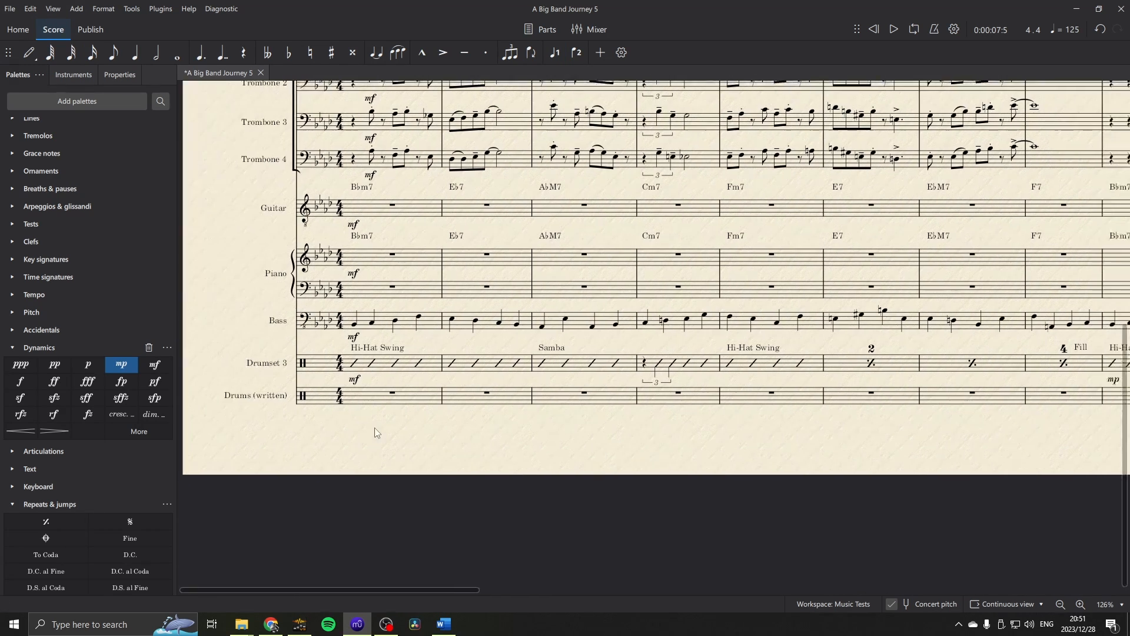
scroll(419, 417, "up", 8)
scroll(419, 416, "down", 6)
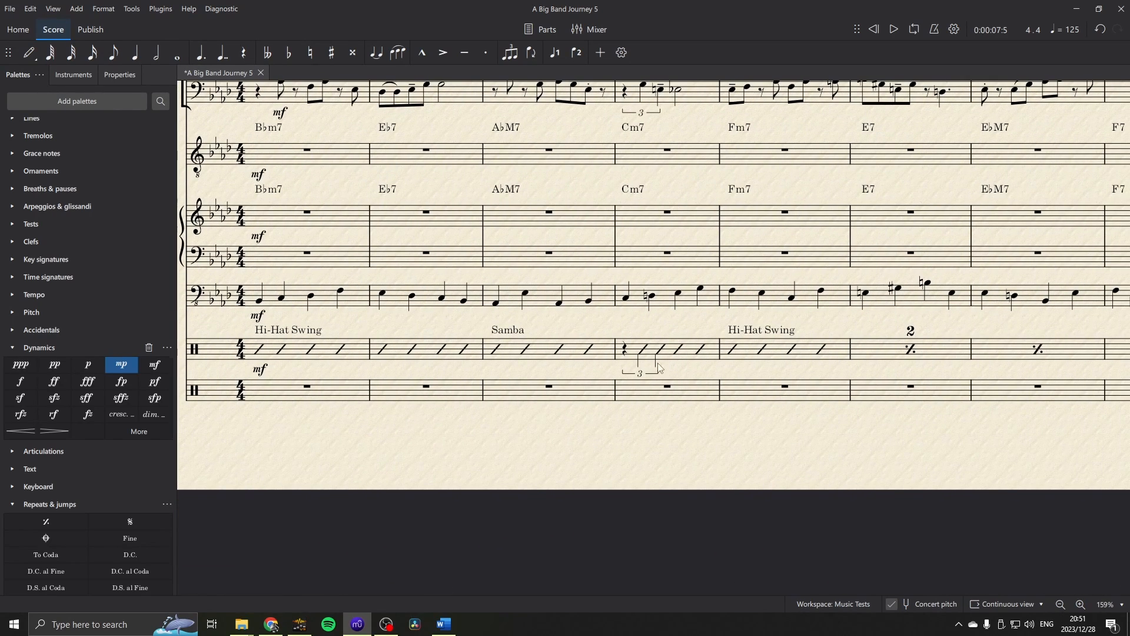
Start crotchet note input at bar 1 of the Drums (written) staff and preview the High Tom, Closed Hi-Hat and Open Hi-Hat sounds.
scroll(659, 216, "up", 1)
scroll(659, 217, "up", 4)
scroll(653, 141, "down", 4)
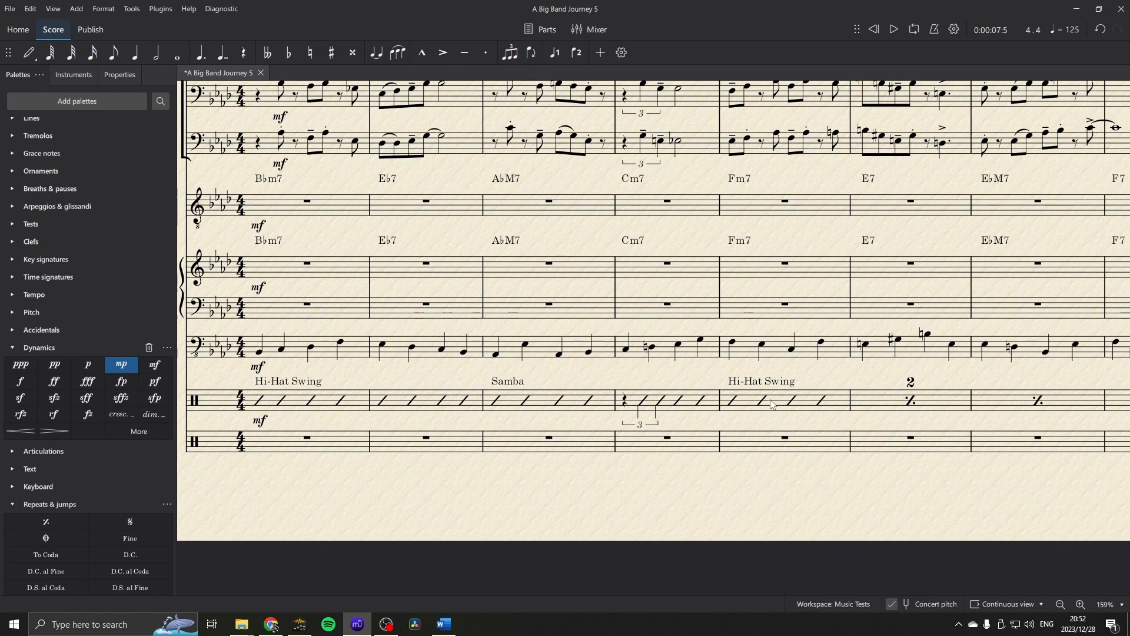
mouse_move(935, 469)
left_mouse_down()
mouse_move(914, 474)
mouse_move(956, 472)
left_mouse_up()
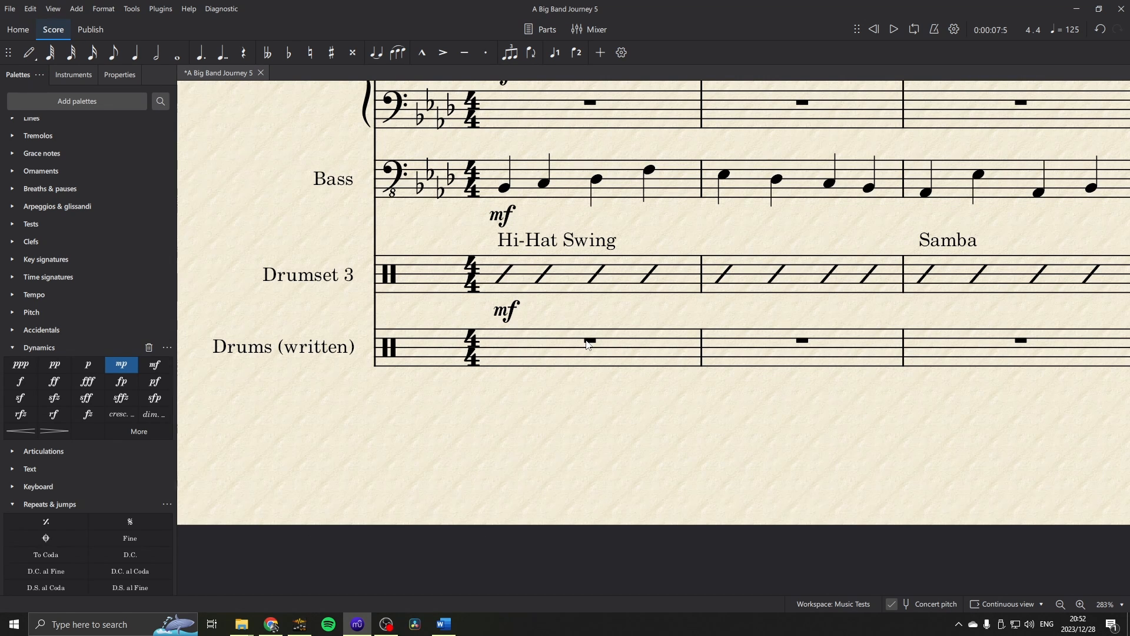
left_click(589, 342)
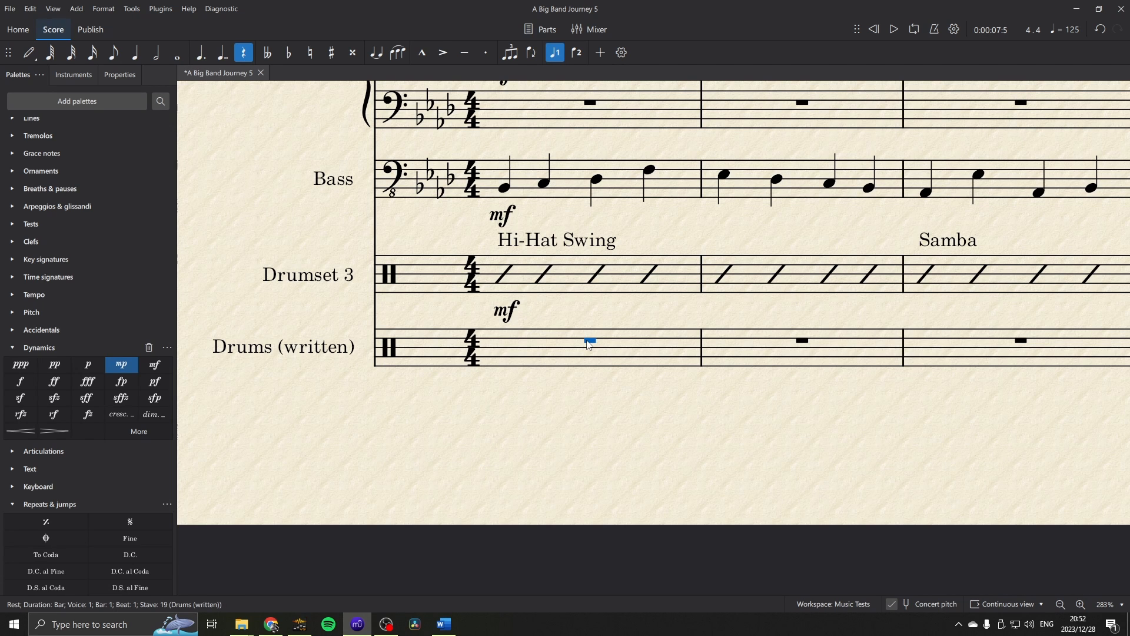
key("5")
key("n")
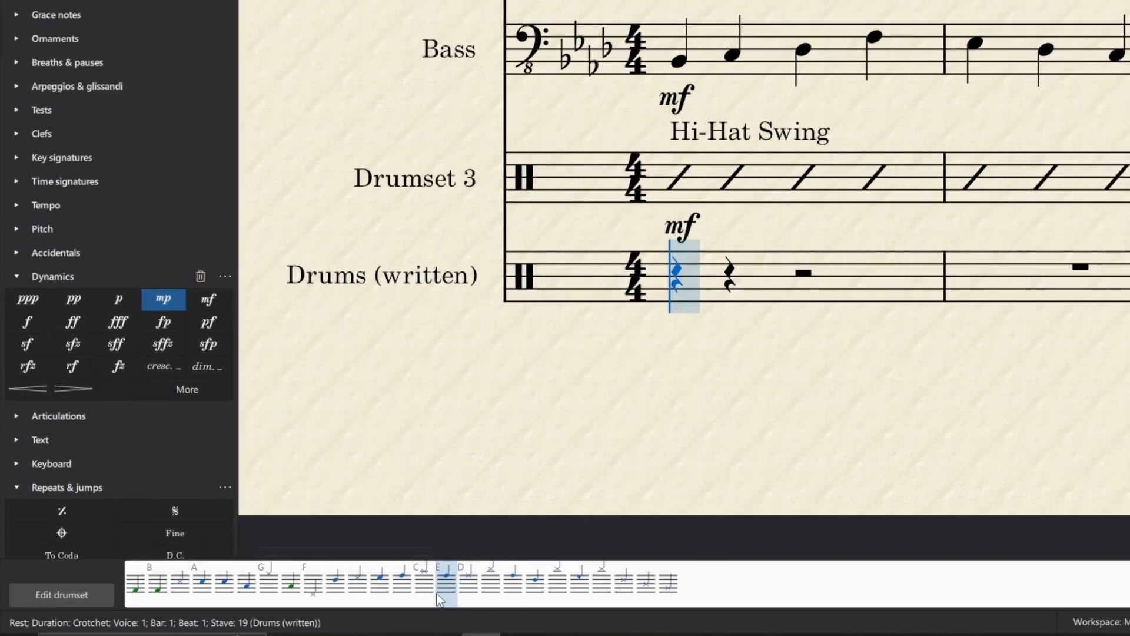
left_click(440, 598)
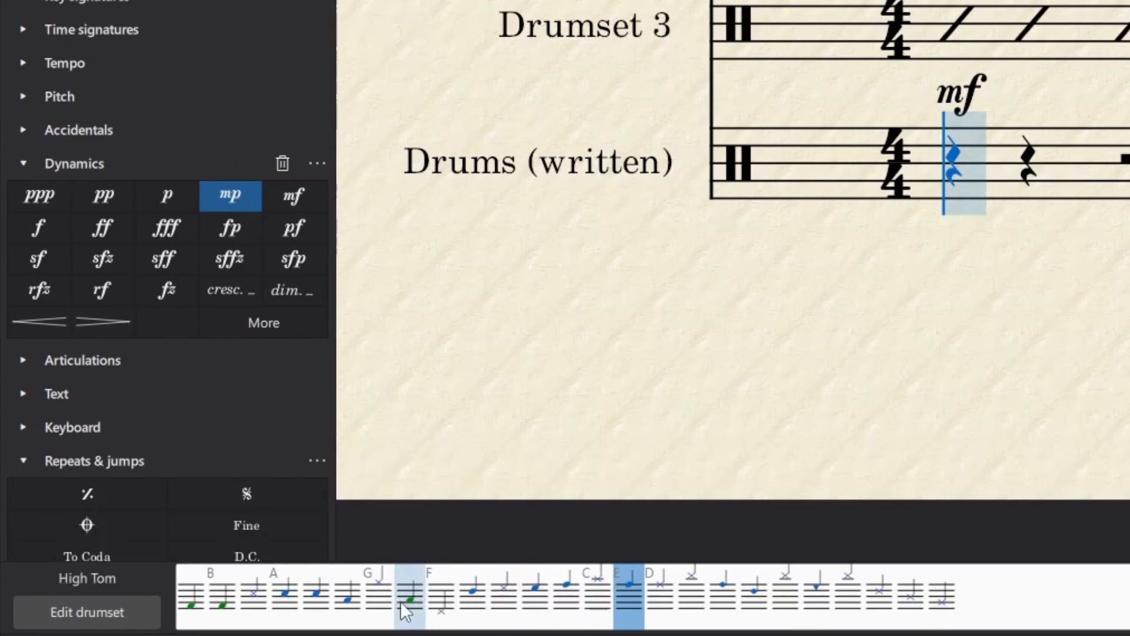
left_click(376, 598)
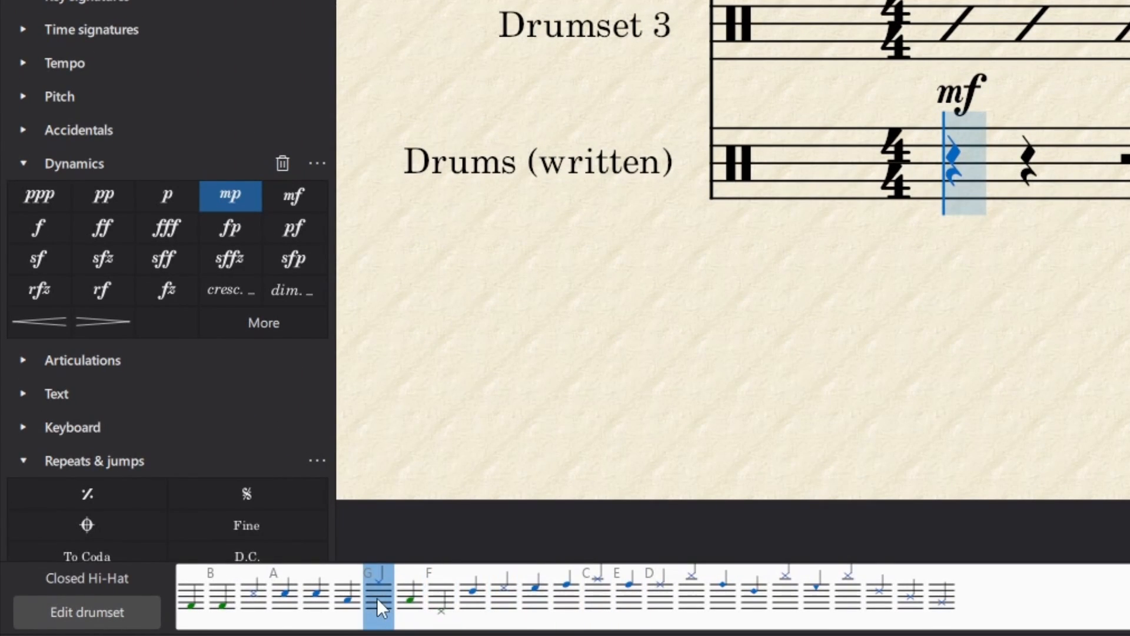
left_click(504, 609)
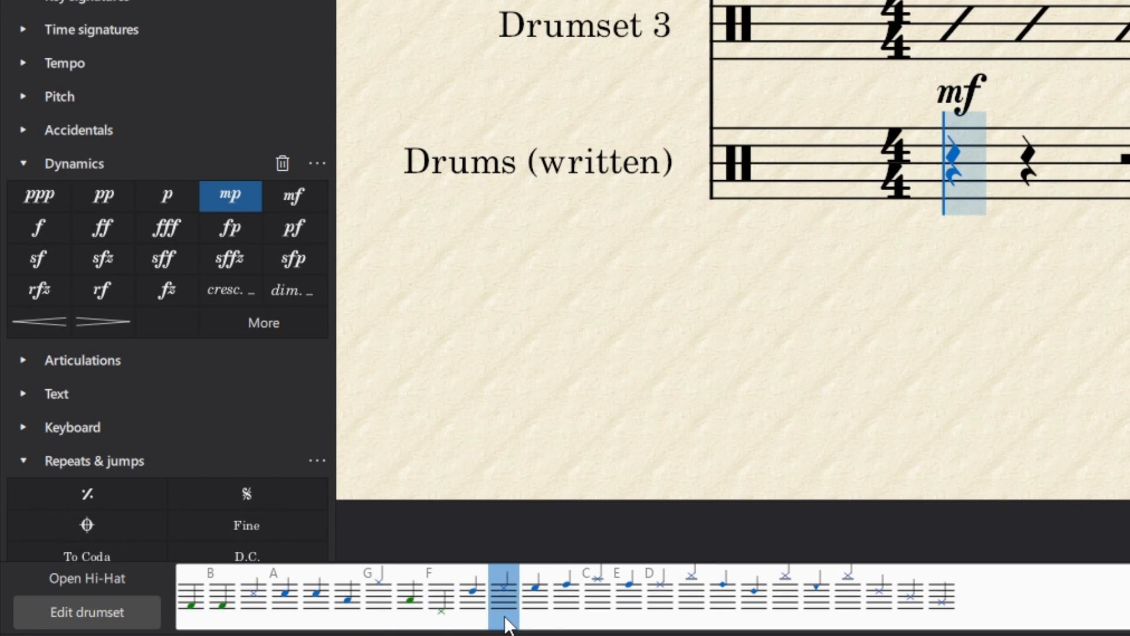
Edit the drumset so that Open Hi-Hat uses the shortcut E.
left_click(91, 608)
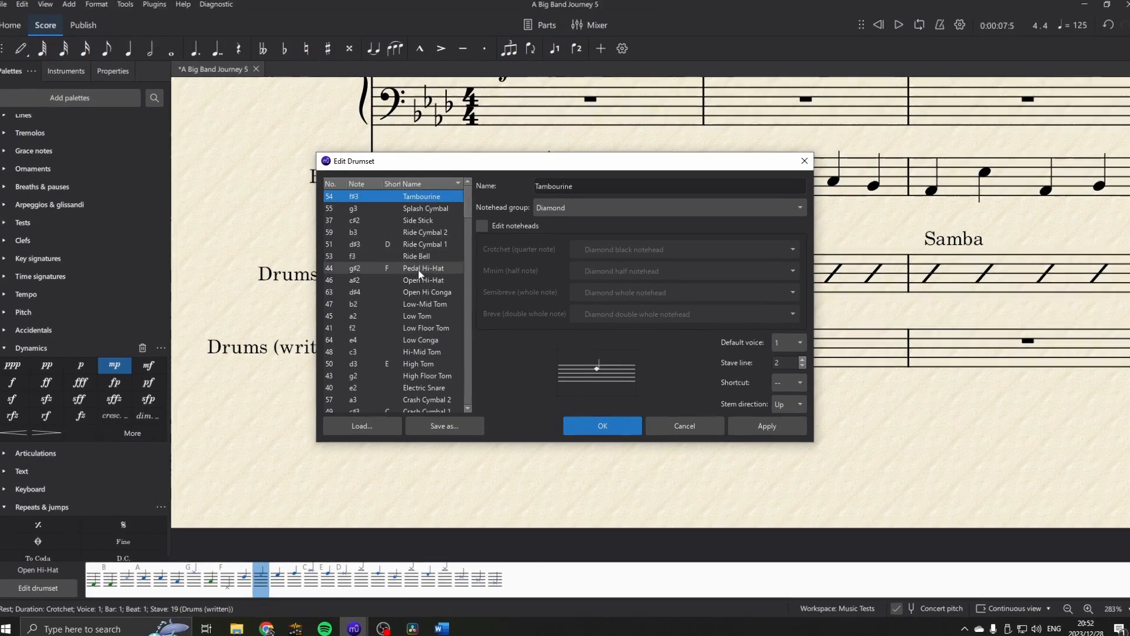
left_click(420, 279)
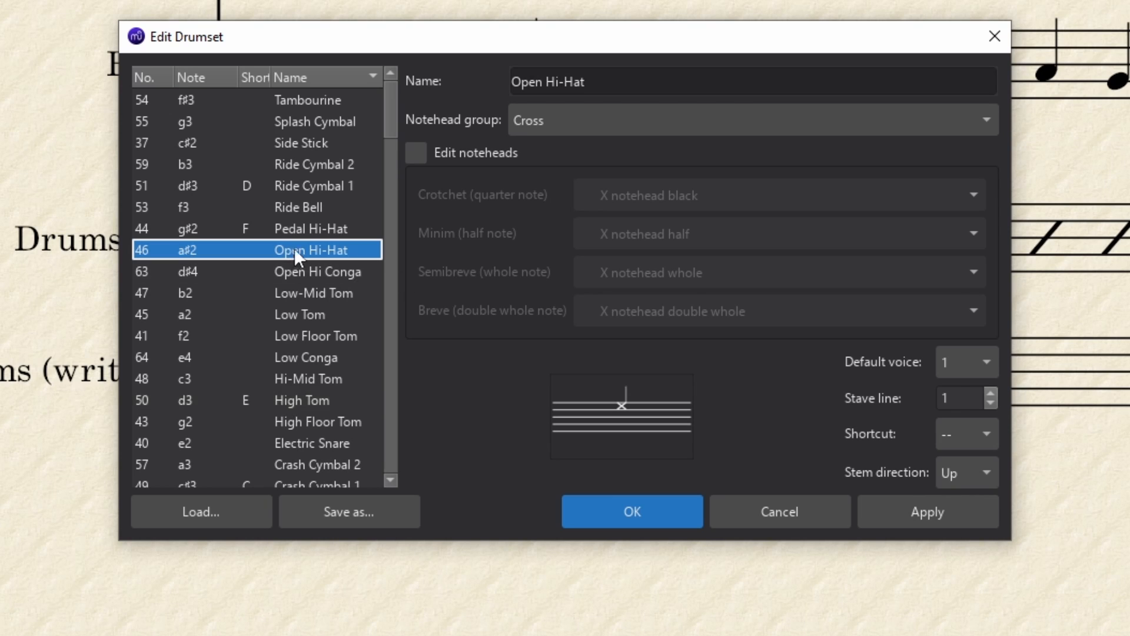
left_click(964, 432)
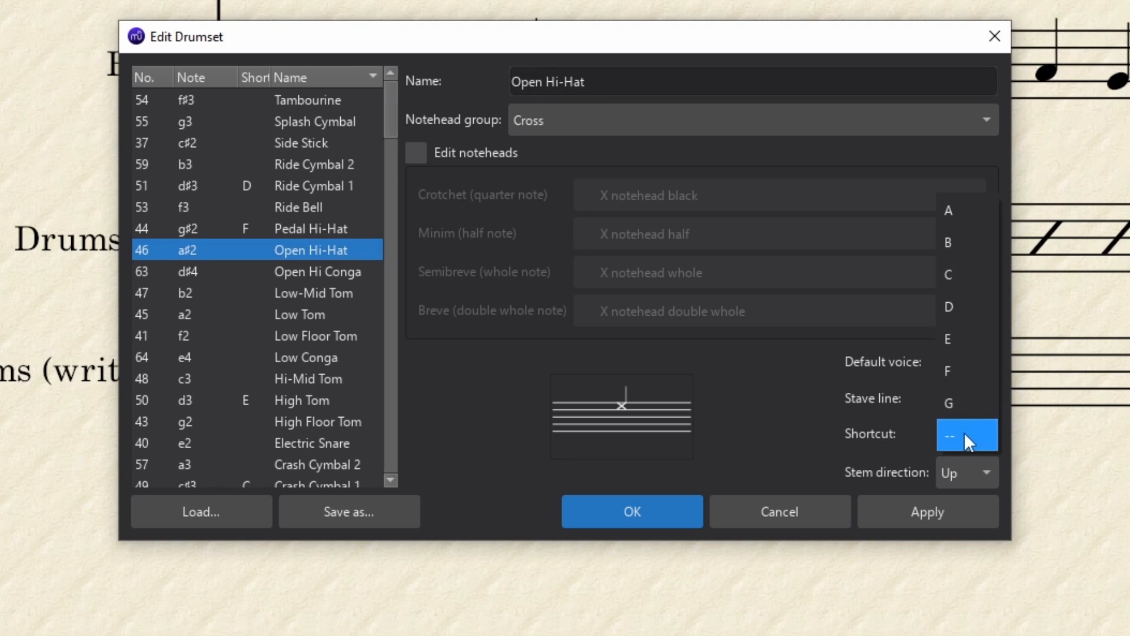
left_click(974, 334)
left_click(953, 517)
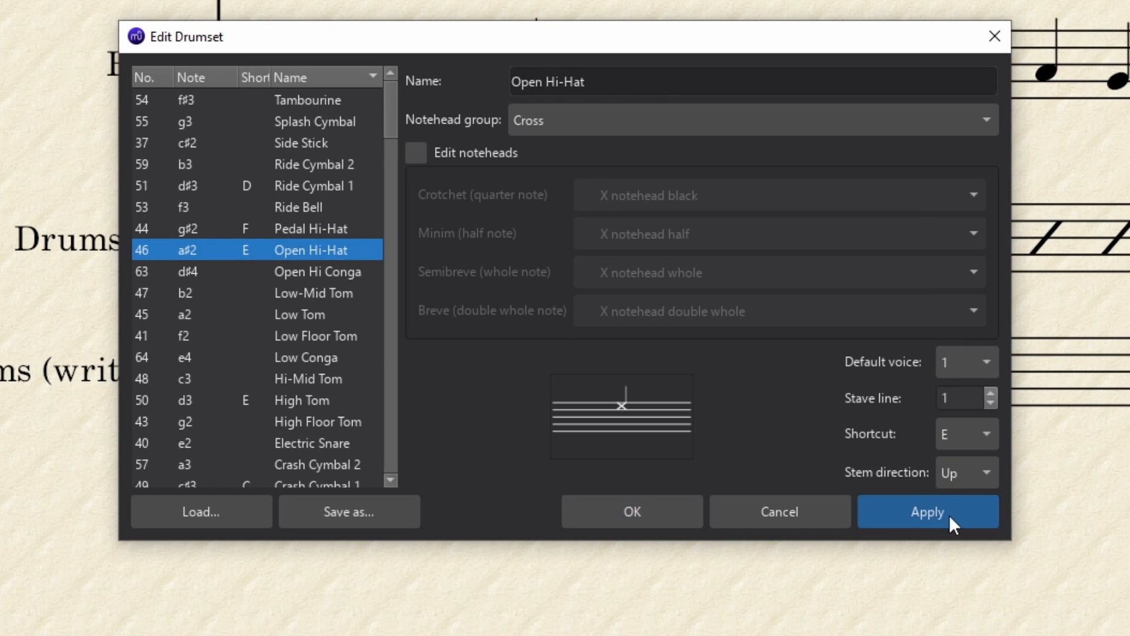
left_click(662, 514)
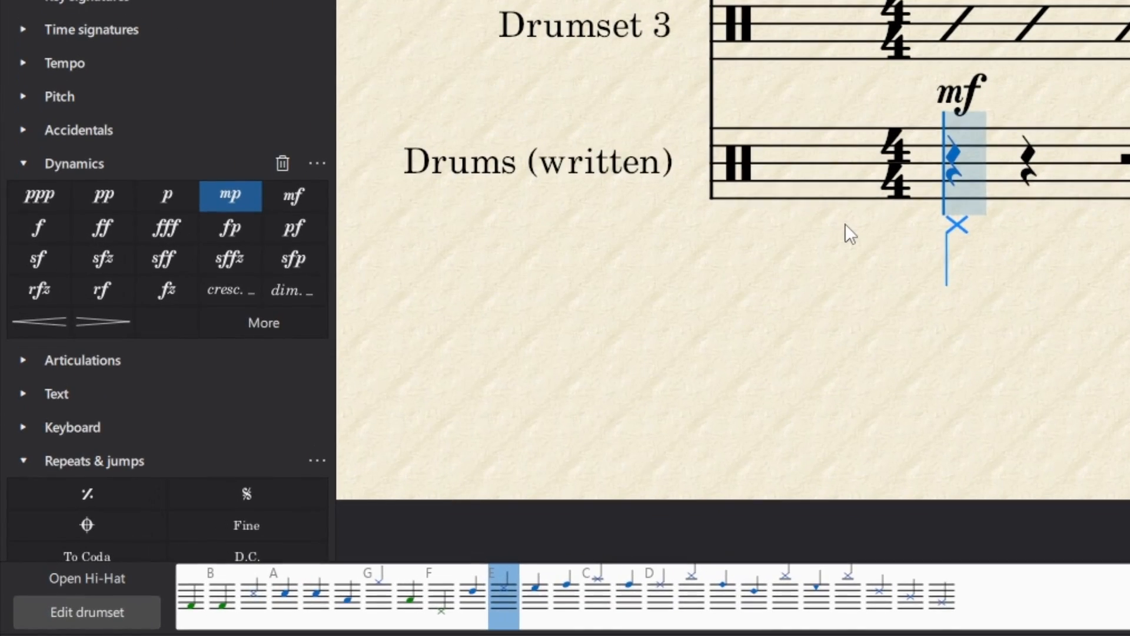
Fill bar 1 of the Drums (written) staff with an open hi-hat crotchet and two closed hi-hat quavers, entered twice.
key("e")
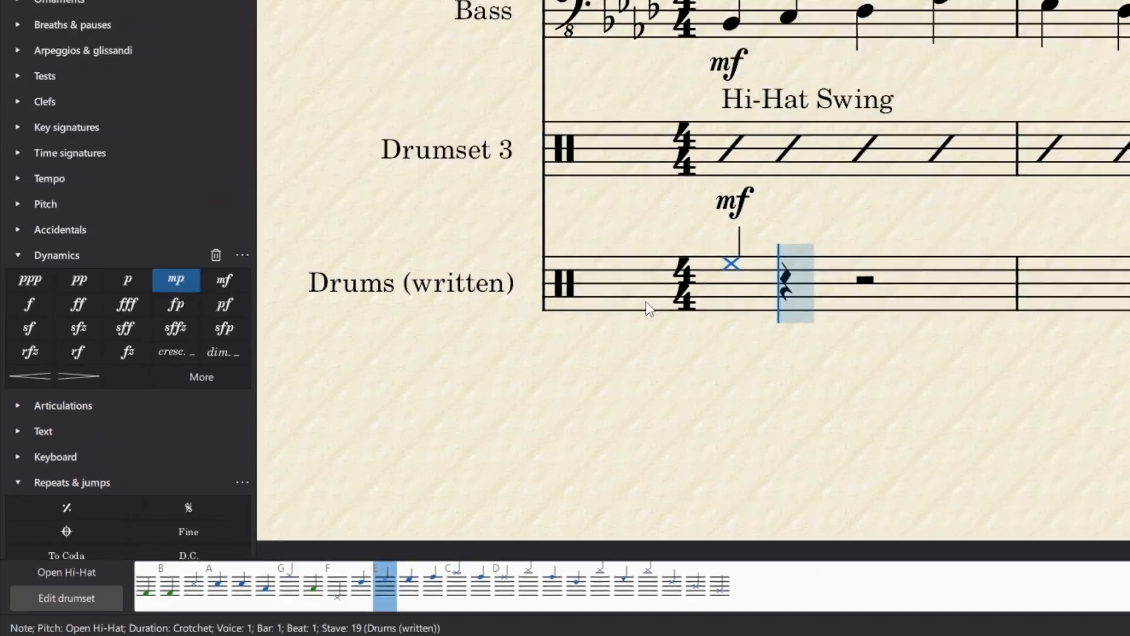
key("4")
key("g")
key("g")
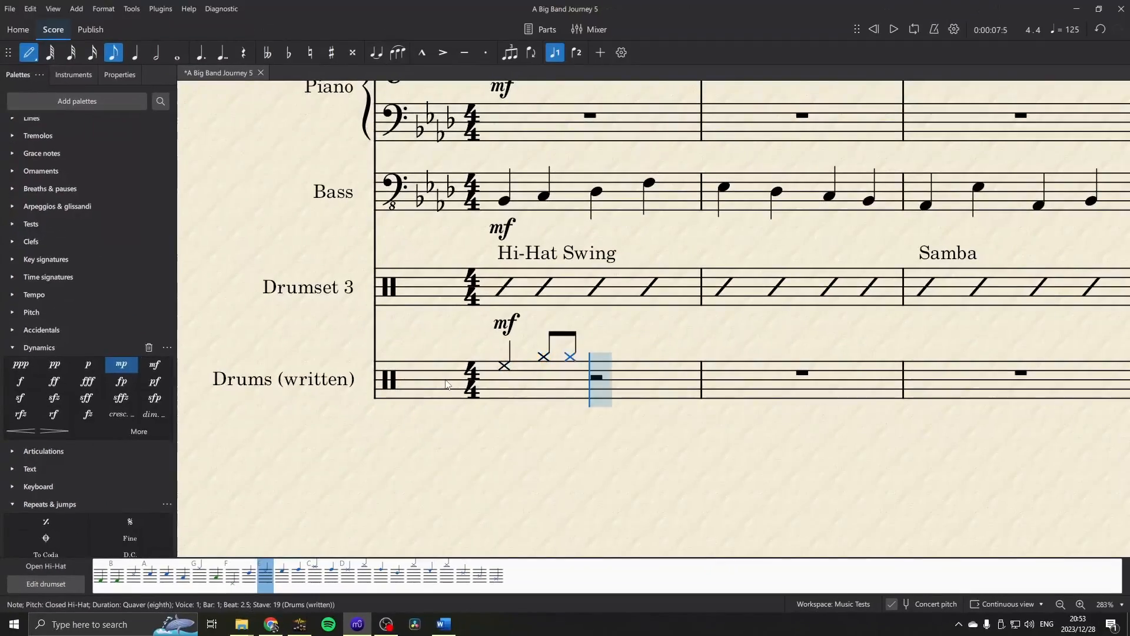
key("5")
key("e")
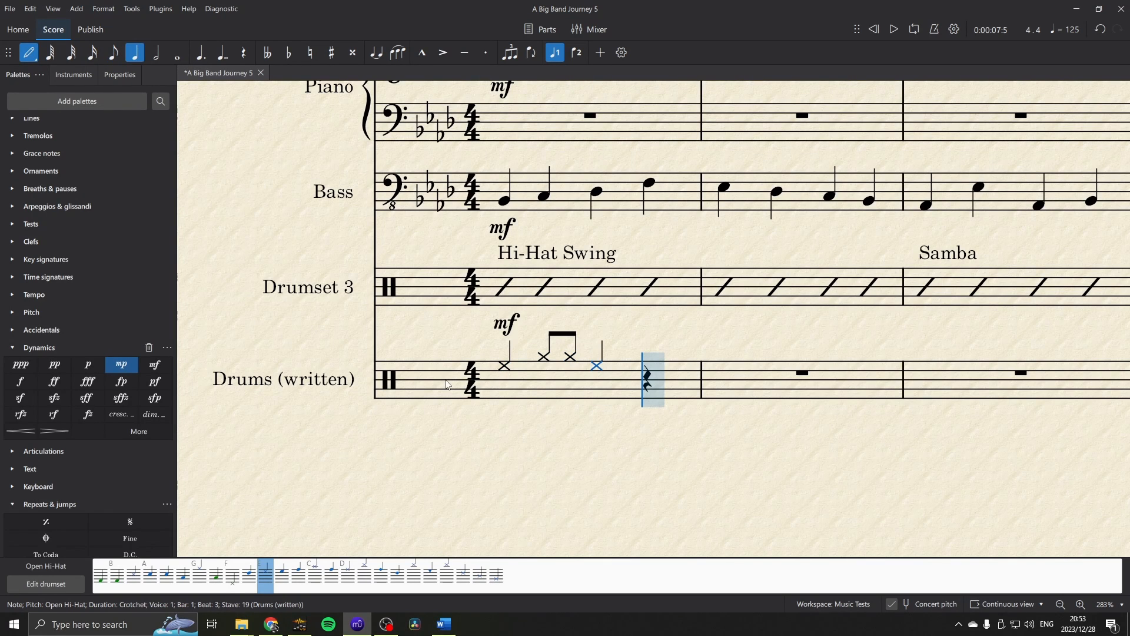
key("4")
key("g")
key("g")
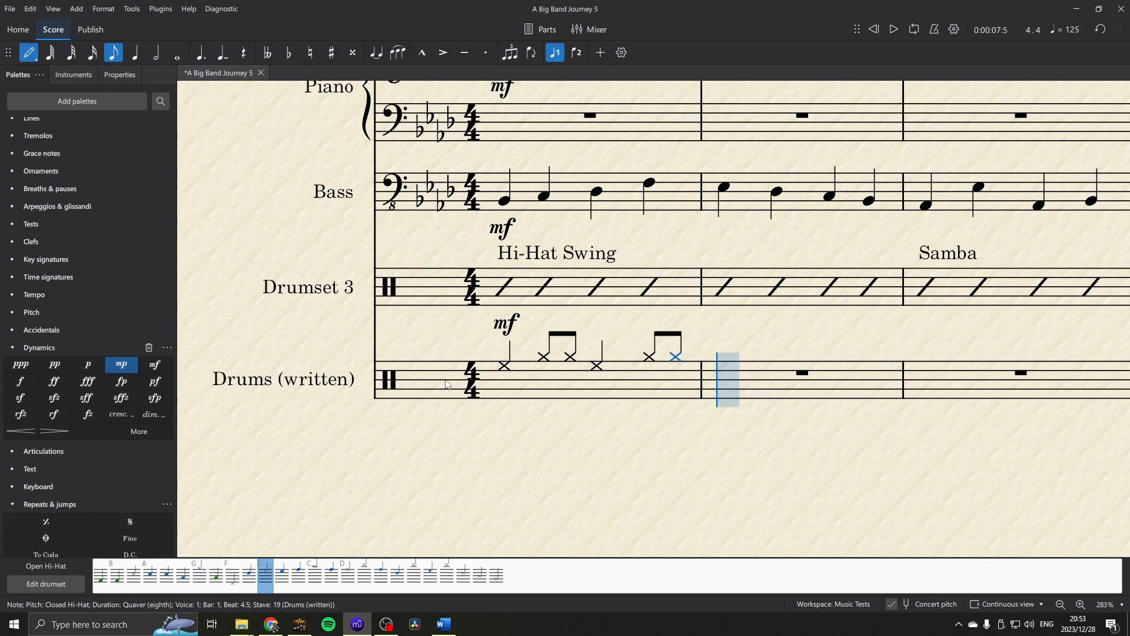
Try to enter a pedal hi-hat quaver on beat 1 of bar 1 in the Drums (written) staff.
key("ctrl+Left")
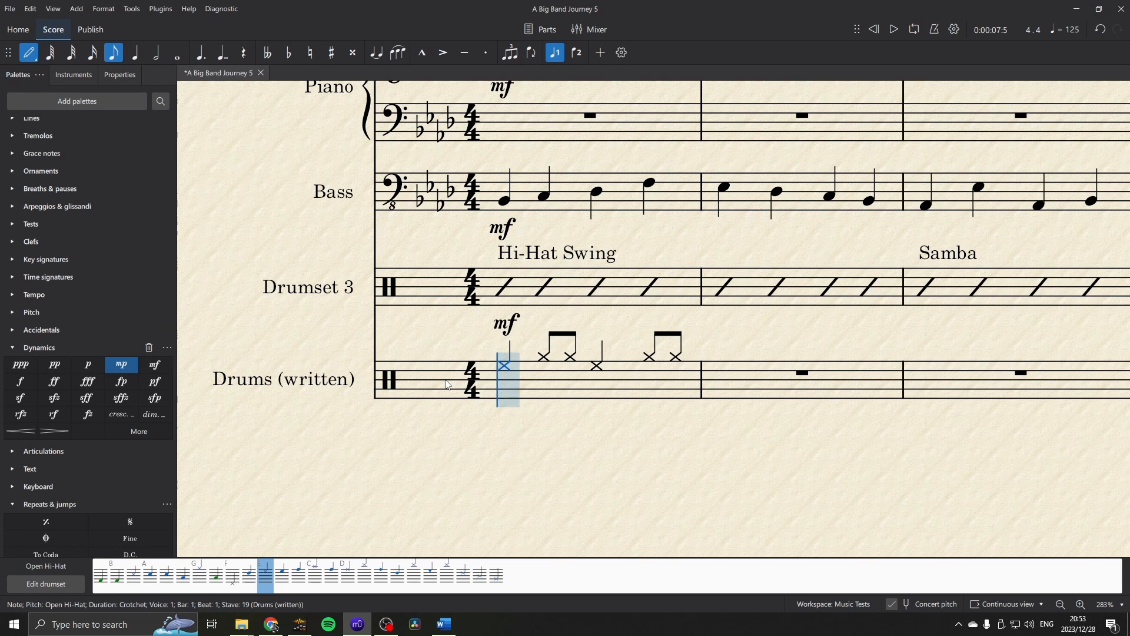
key("Right")
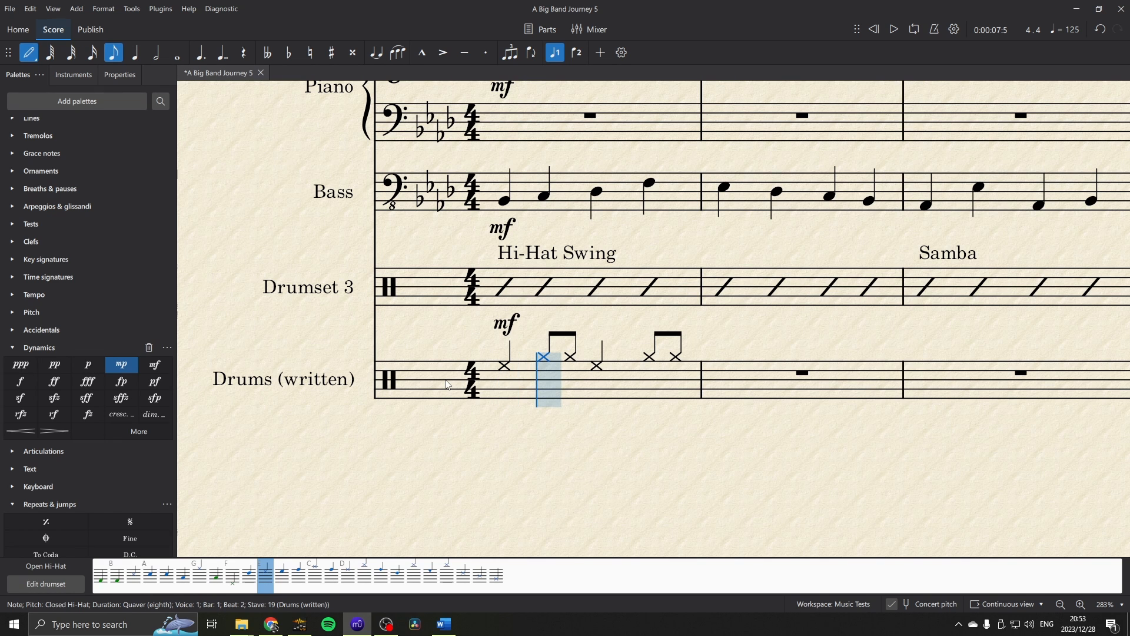
key("Left")
key("f")
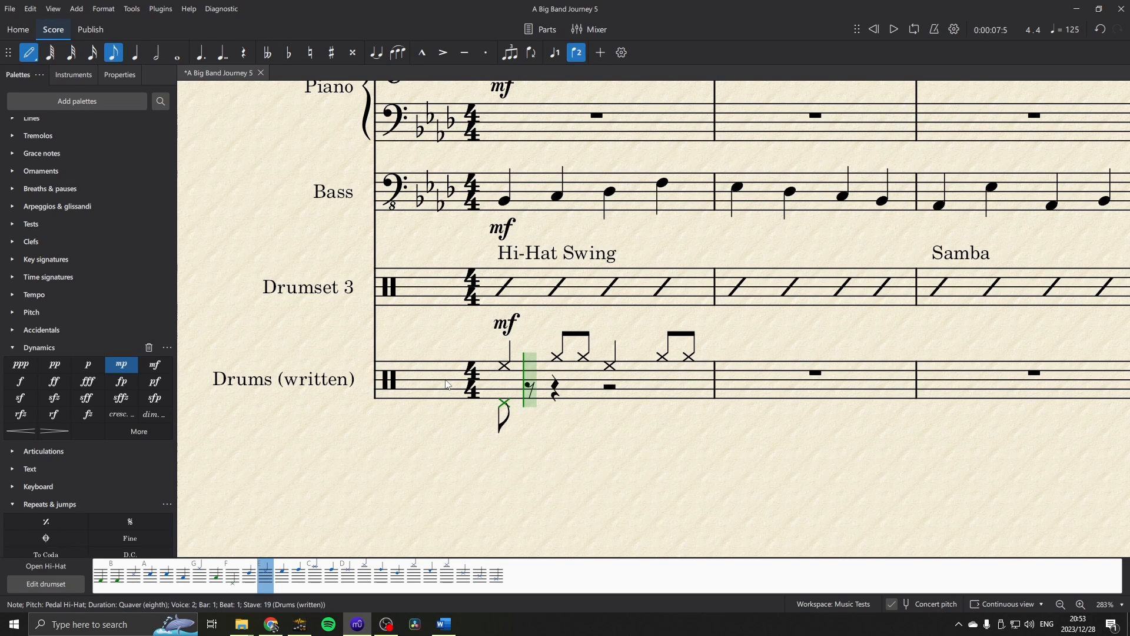
key("Left")
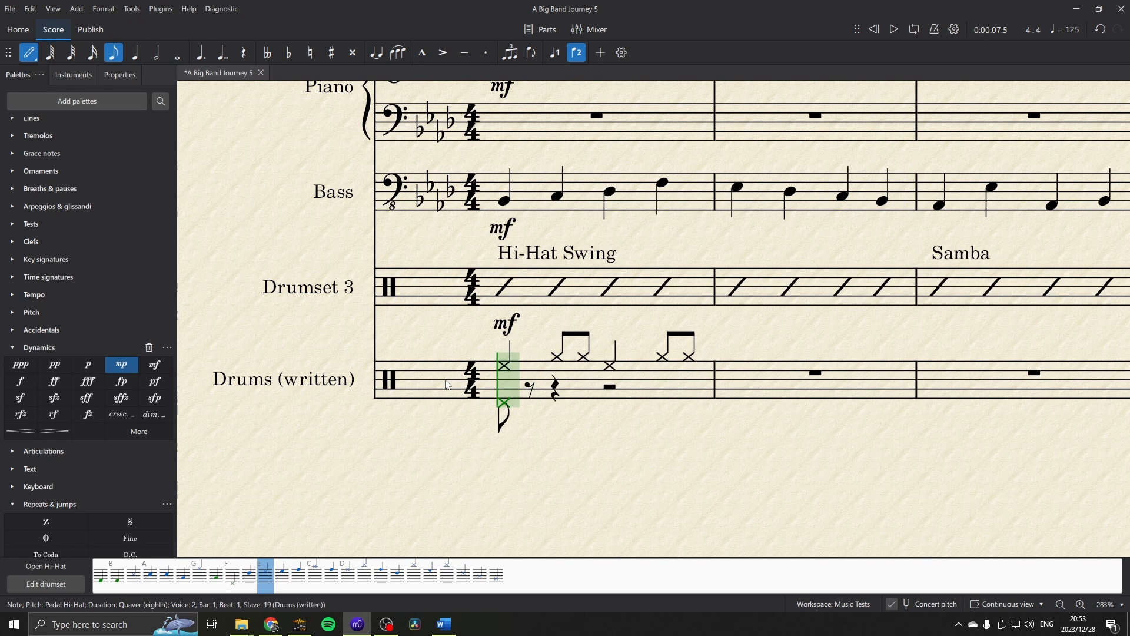
key("ctrl+z")
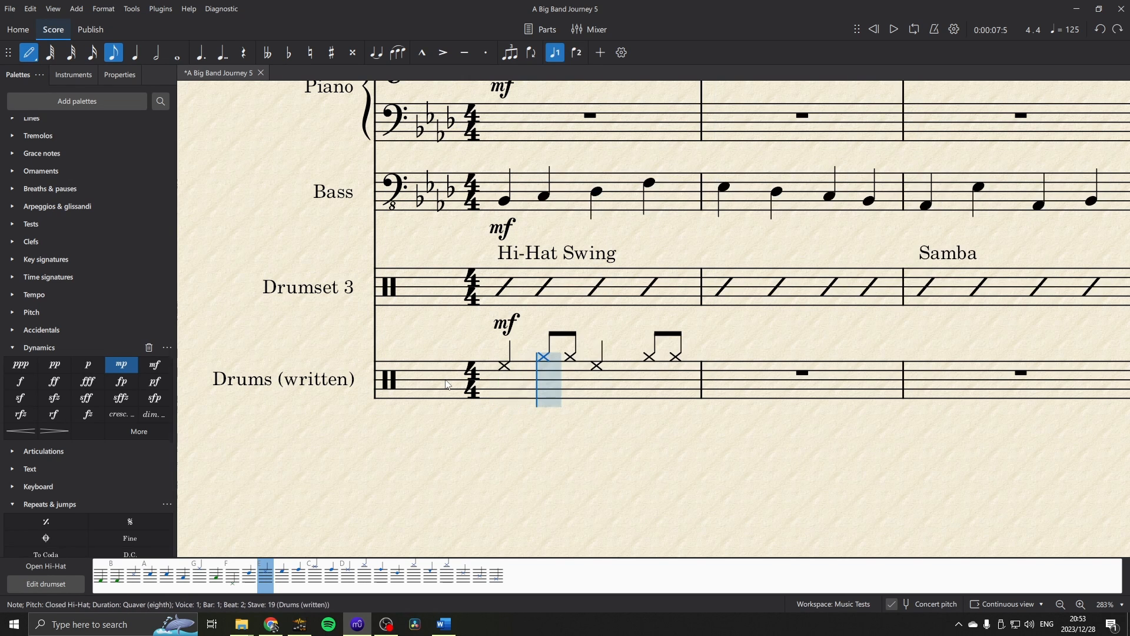
Write voice 2 of bar 1 in the Drums (written) staff with pedal hi-hat crotchets on beats 2 and 4 and crotchet rests on 1 and 3.
key("5")
key("ctrl+alt+2")
key("f")
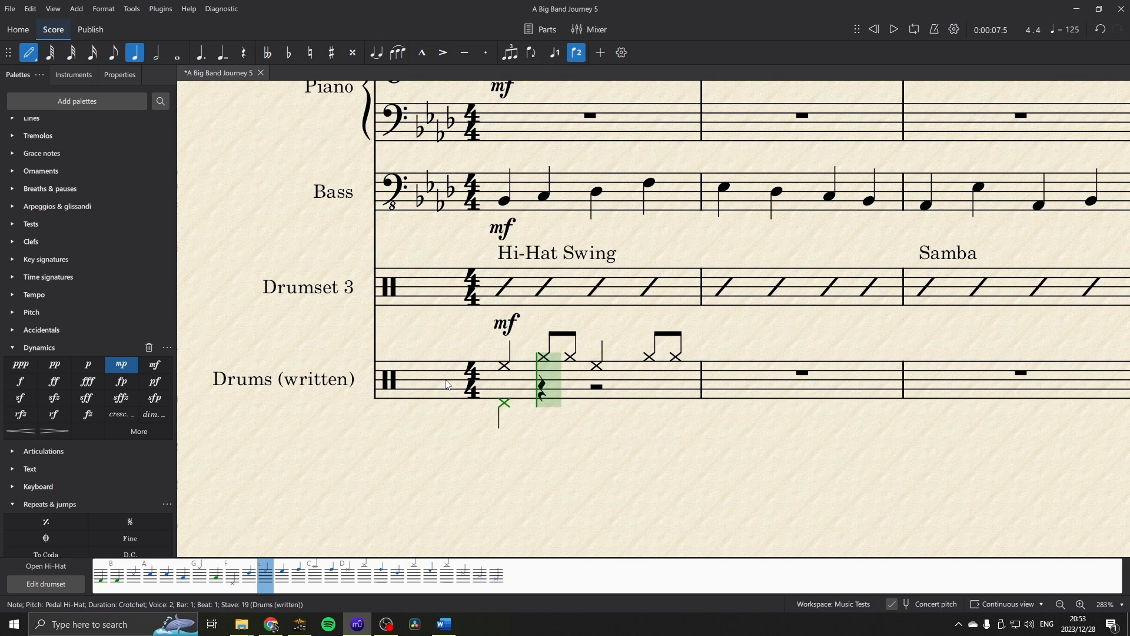
key("Delete")
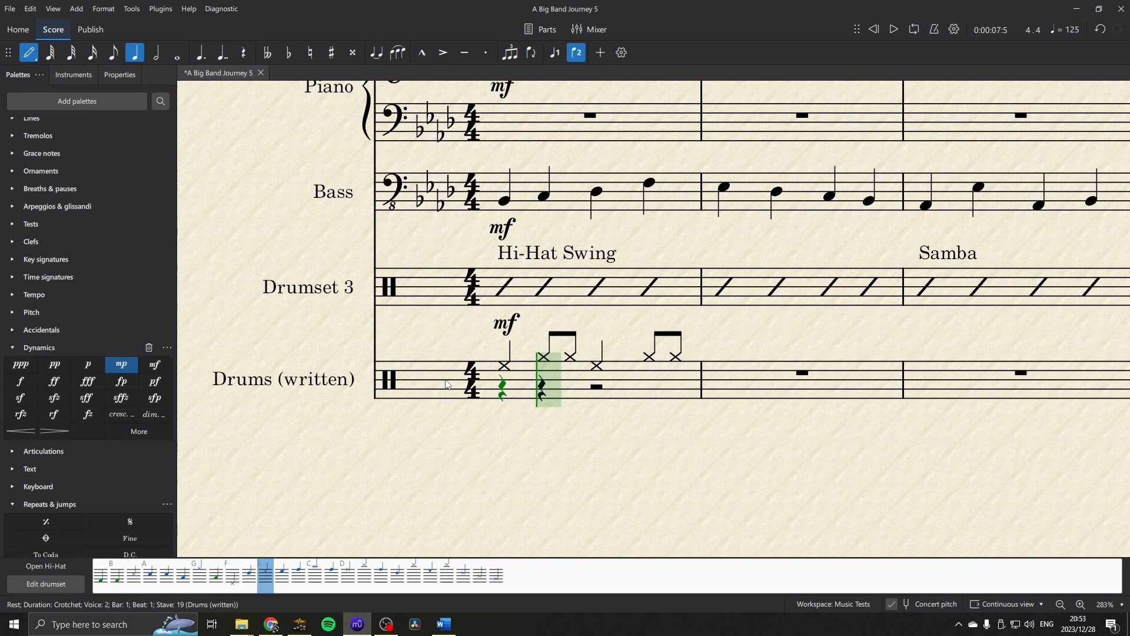
key("f")
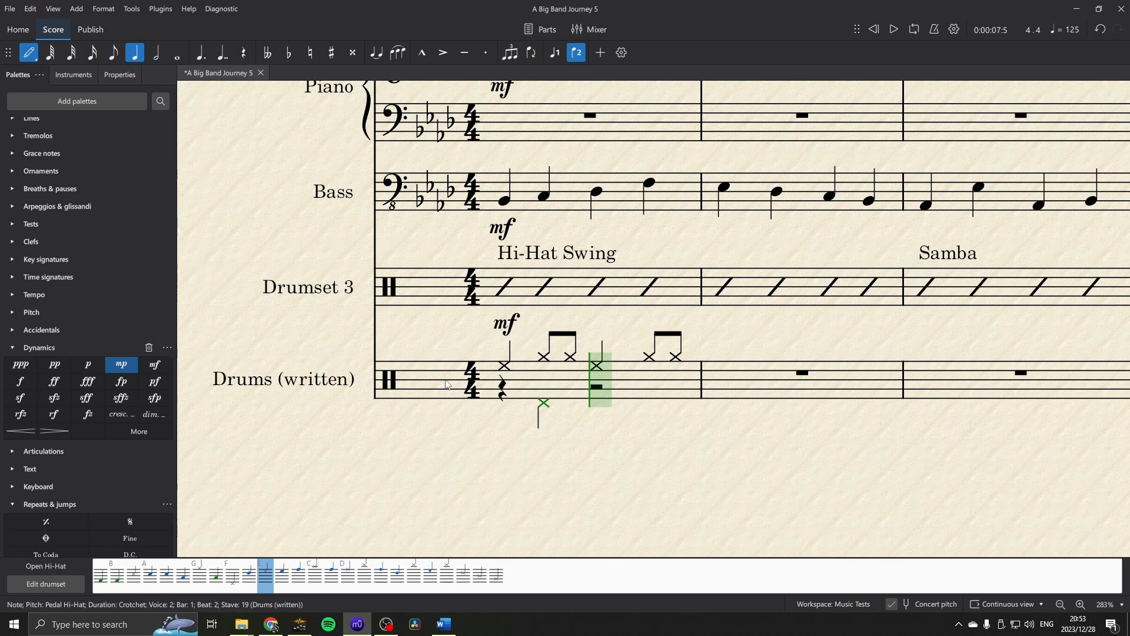
key("0")
key("f")
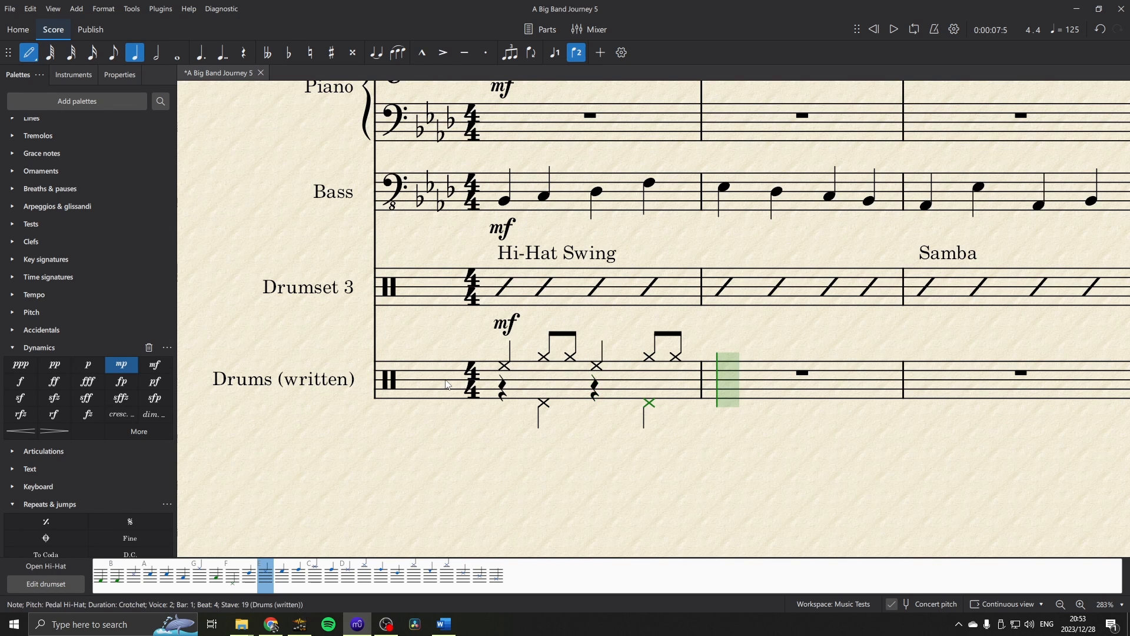
key("Escape")
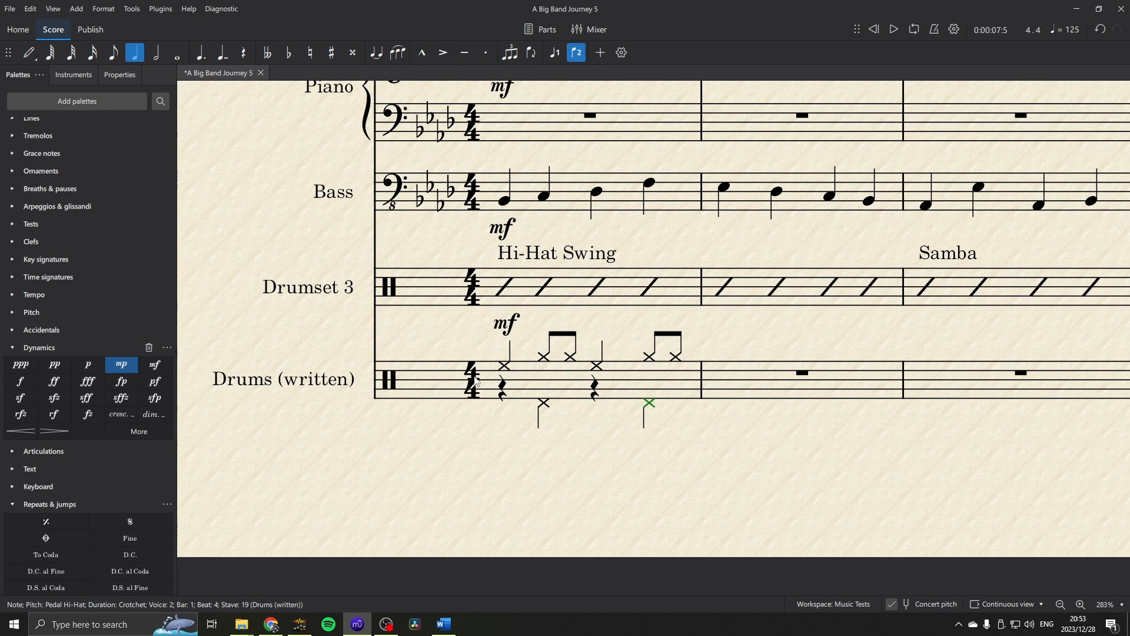
Play the score from bar 1 to hear the written hi-hat pattern, then stop and select bar 1 of the Drums (written) staff.
key("space")
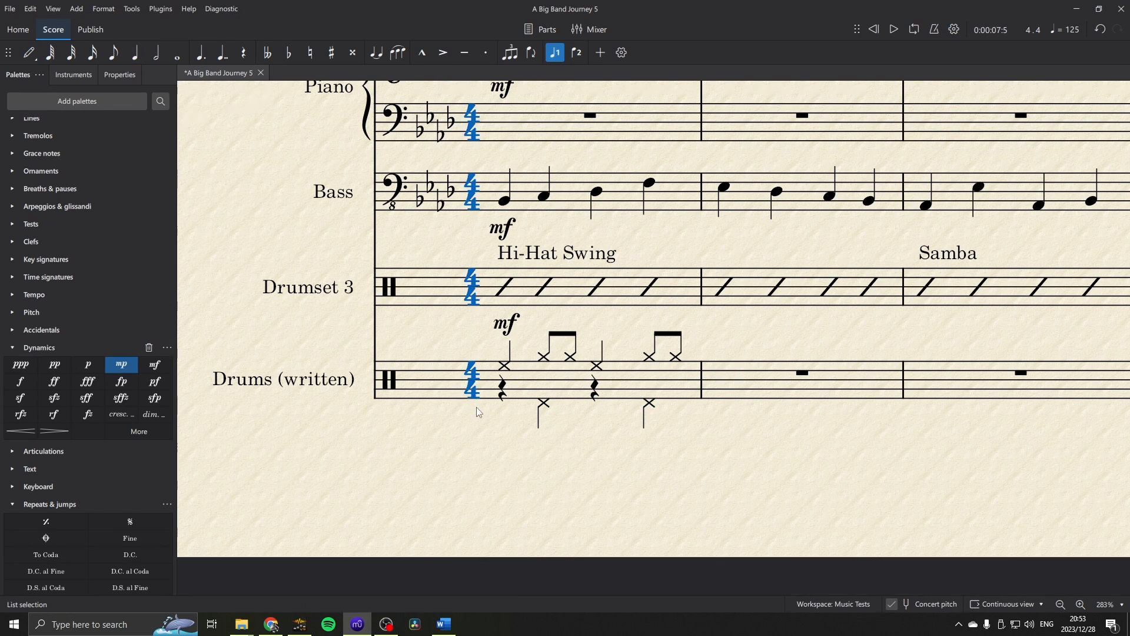
scroll(477, 411, "down", 15)
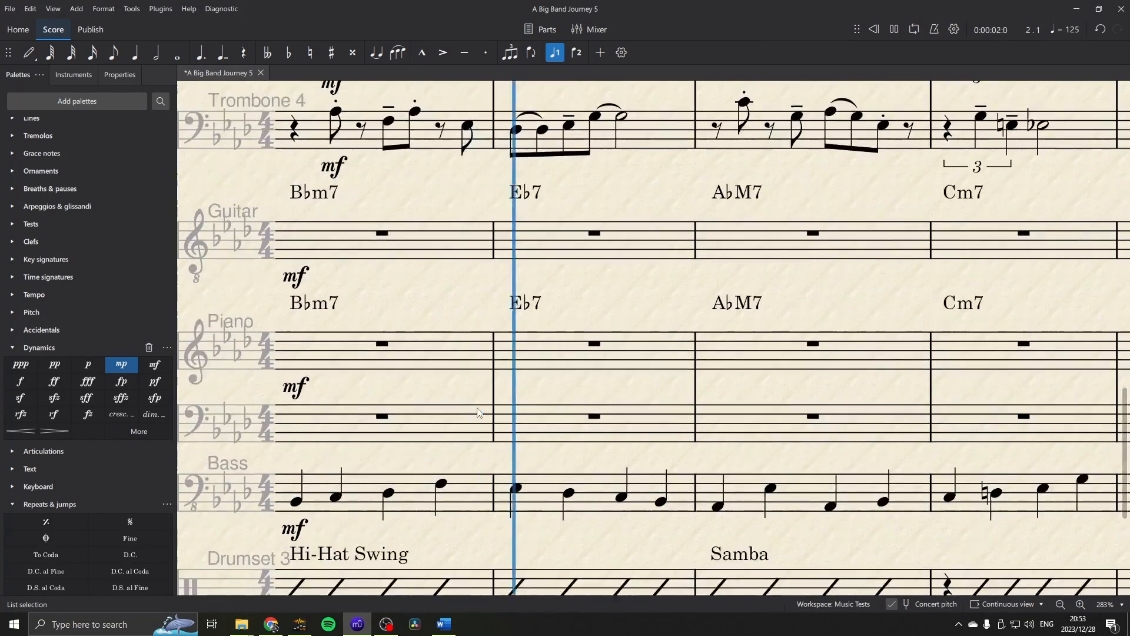
key("space")
scroll(533, 422, "left", 3)
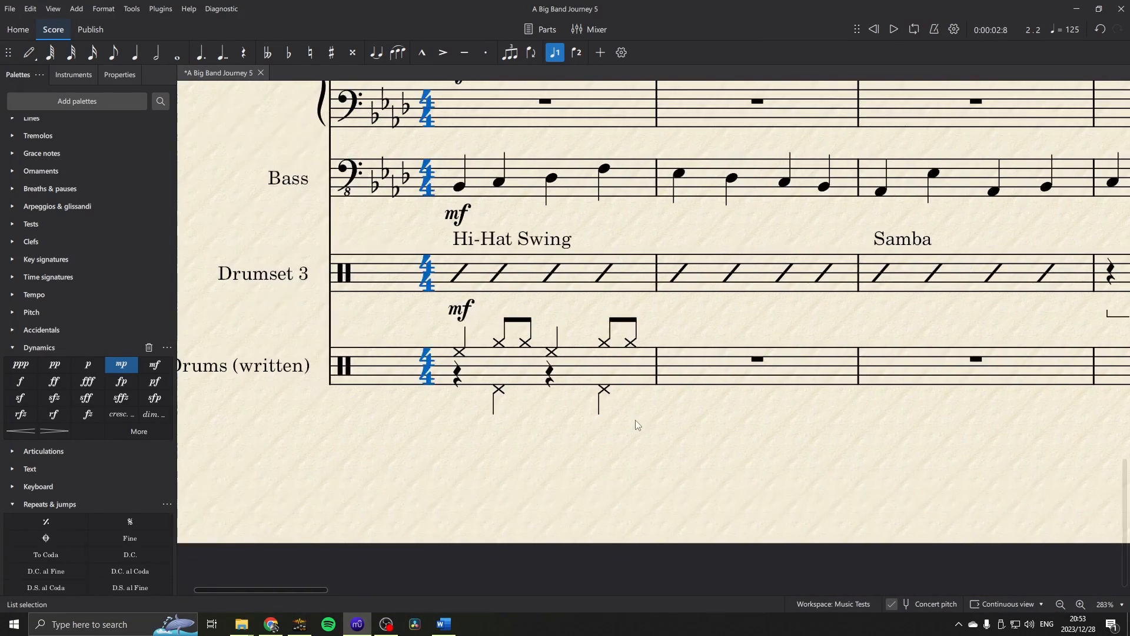
left_click(578, 369)
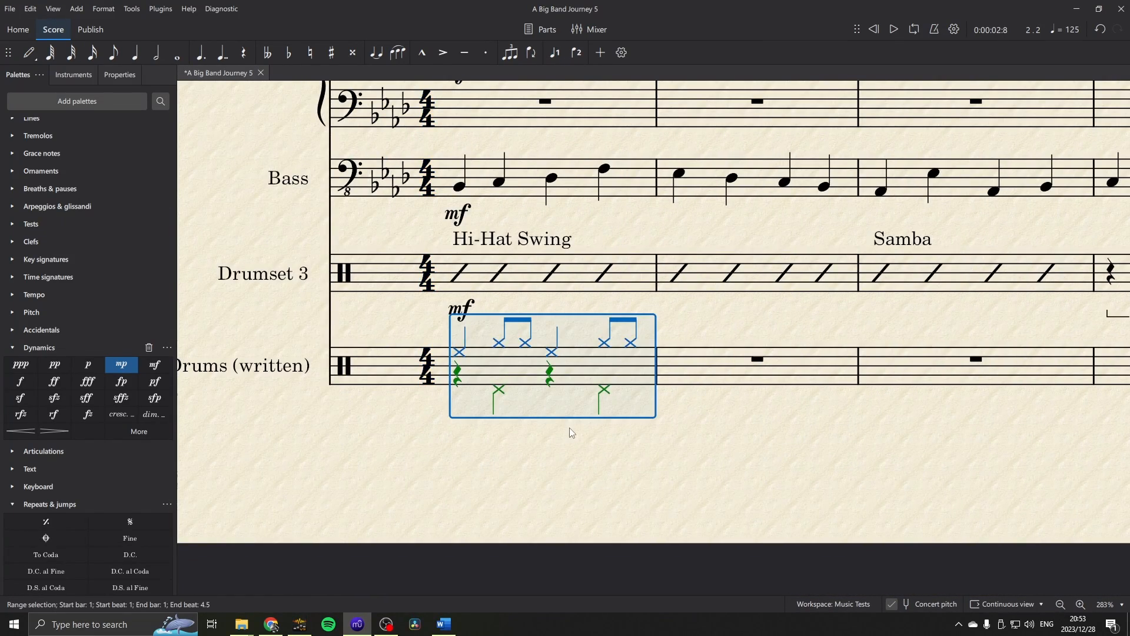
Add a Swing system text at the first beat of bar 1 in the Alto Sax 1 staff.
key("ctrl+Home")
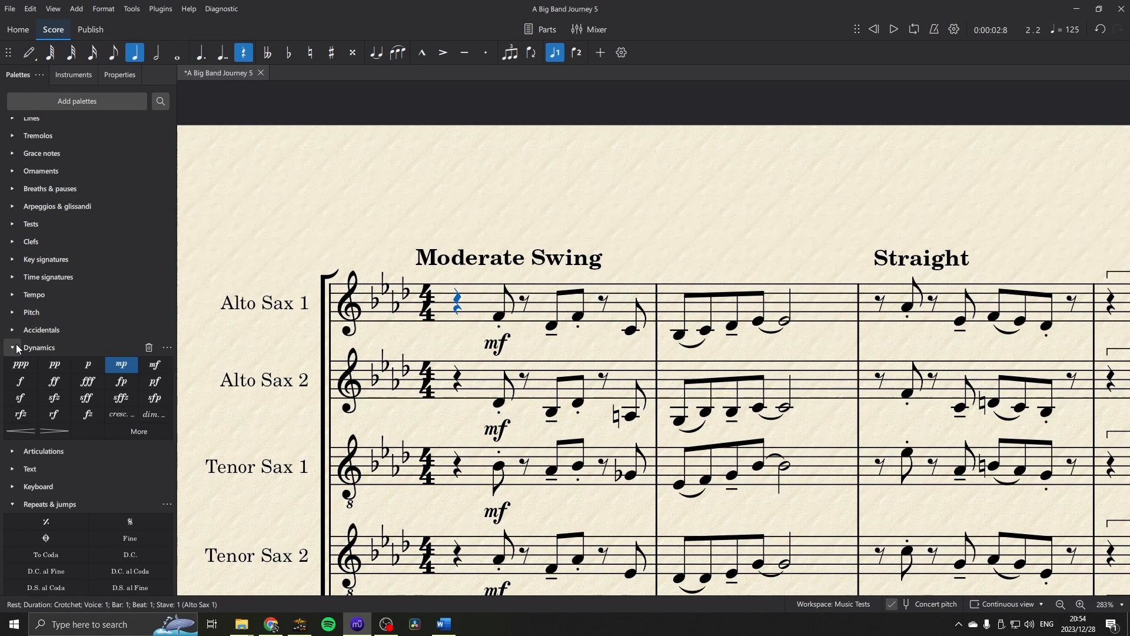
left_click(13, 312)
left_click(13, 294)
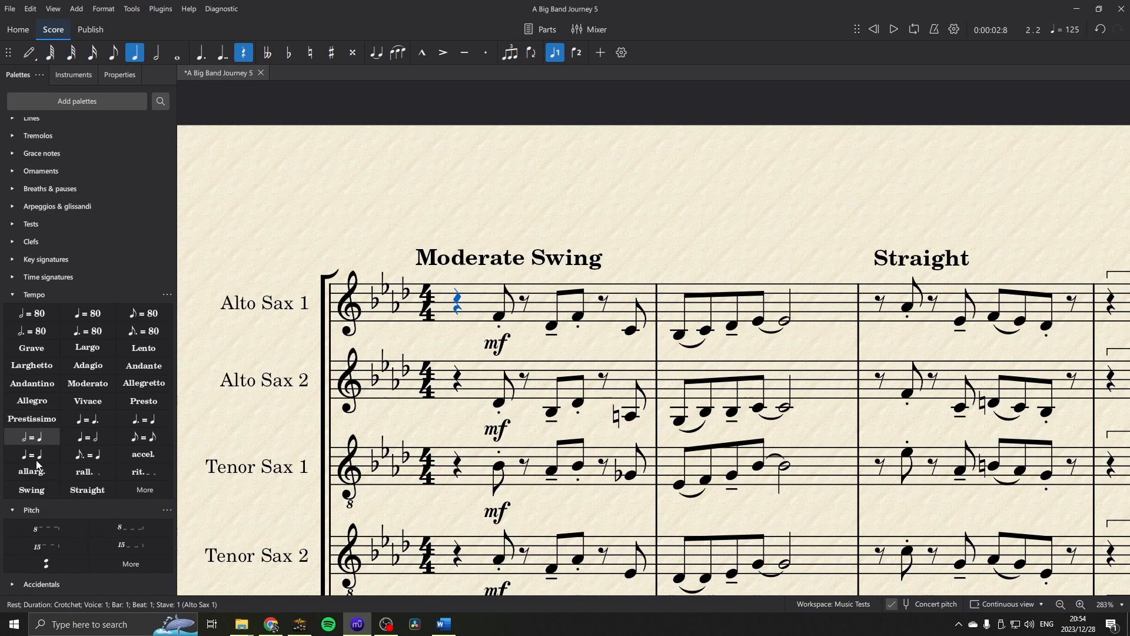
left_click(32, 490)
Confirm the system text properties of the new Swing text in bar 1 and make the text invisible.
right_click(501, 266)
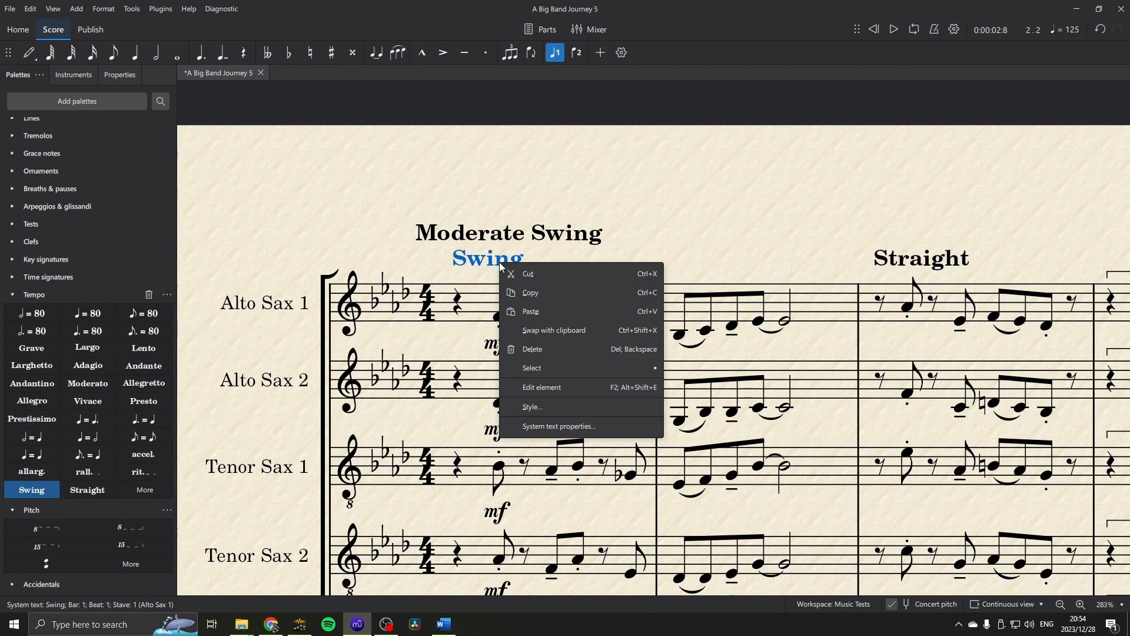
left_click(554, 424)
left_click(492, 203)
key("Return")
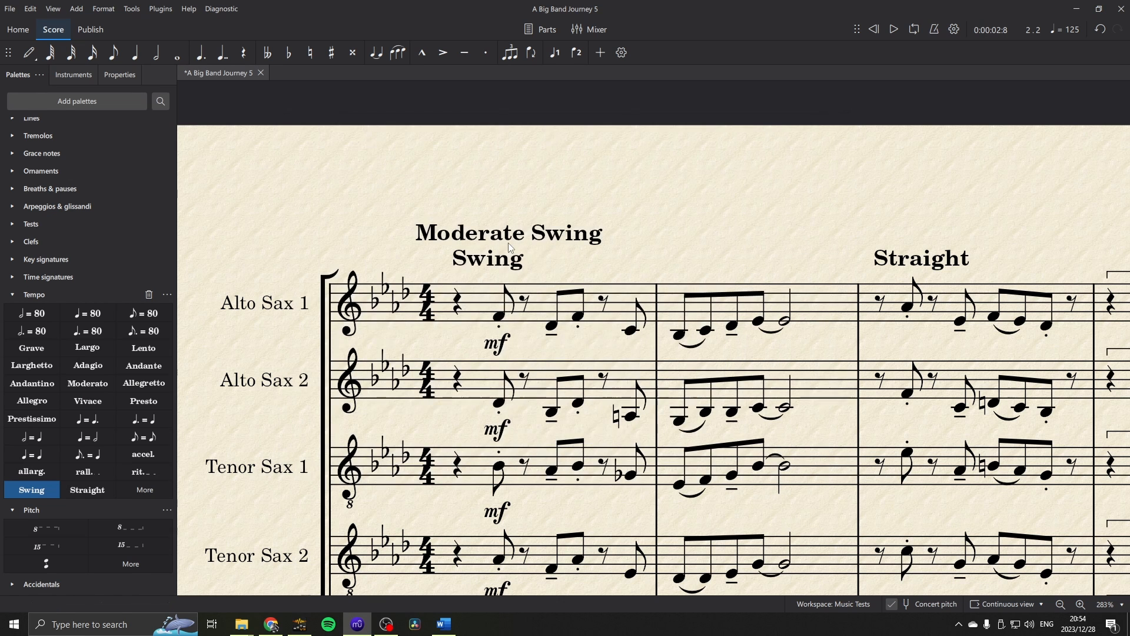
key("v")
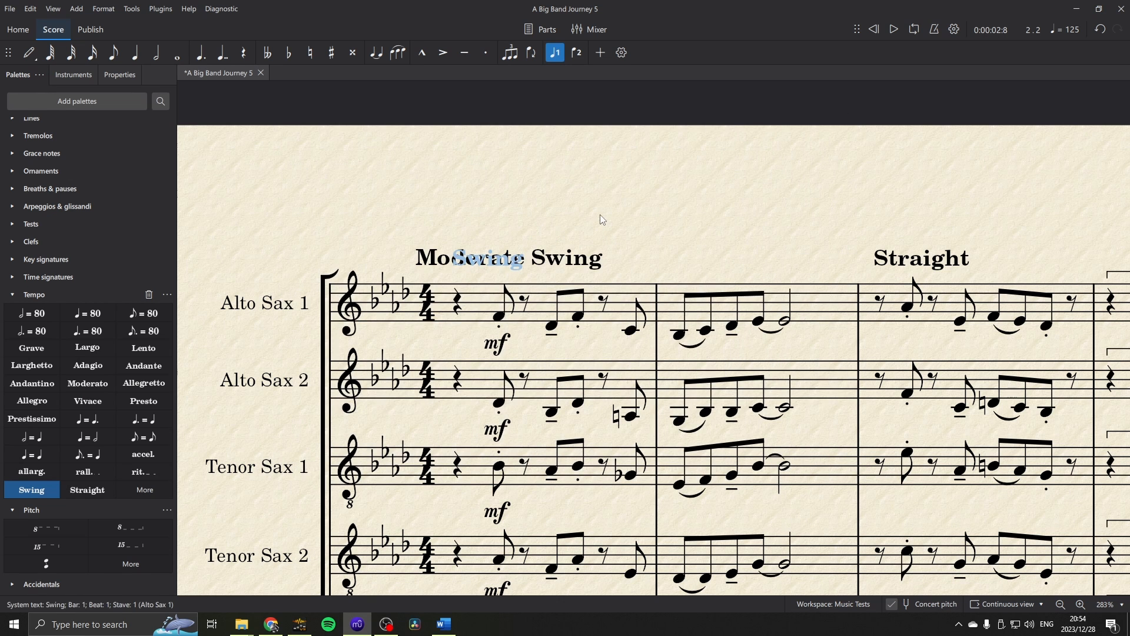
Play the whole score from bar 1 to hear the swing playback, then stop it.
left_click(599, 214)
scroll(599, 214, "down", 1)
left_click(423, 263)
key("space")
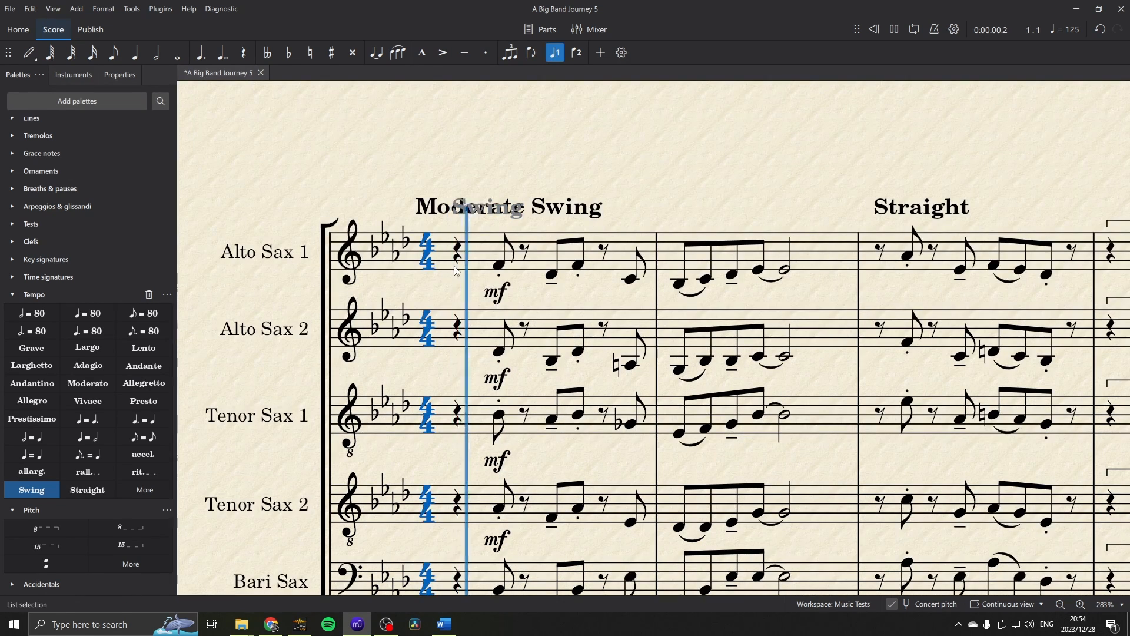
scroll(471, 269, "down", 10)
key("space")
Play bar 1 of the Drums (written) staff to hear the hi-hat pattern swung, then stop and clear the selection.
scroll(472, 270, "up", 4)
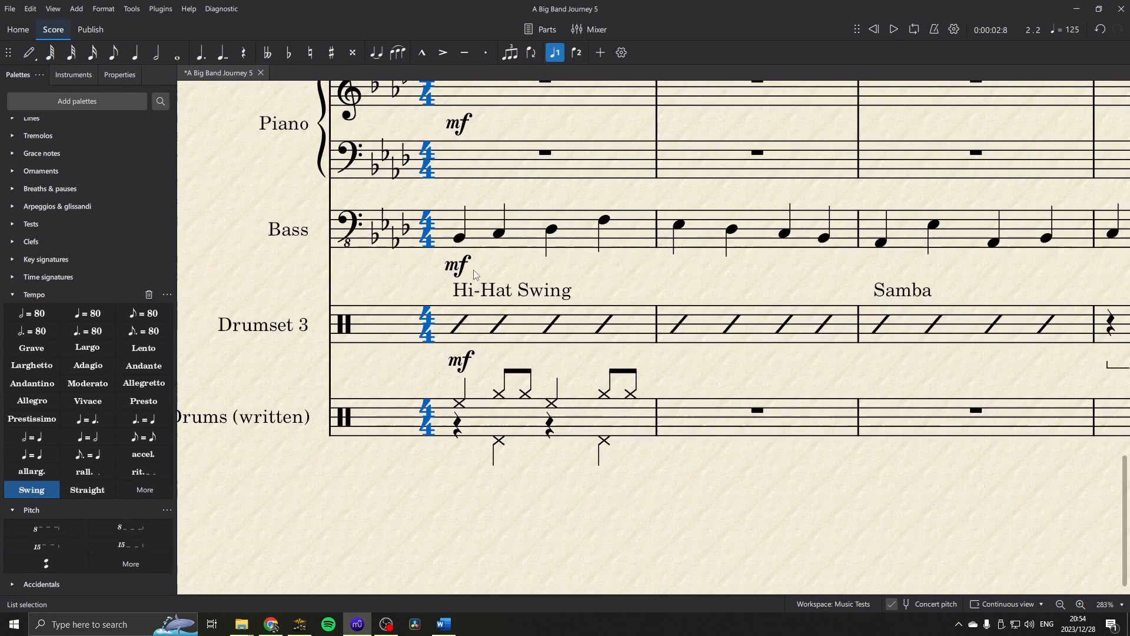
scroll(475, 283, "down", 2)
left_click(494, 321)
key("space")
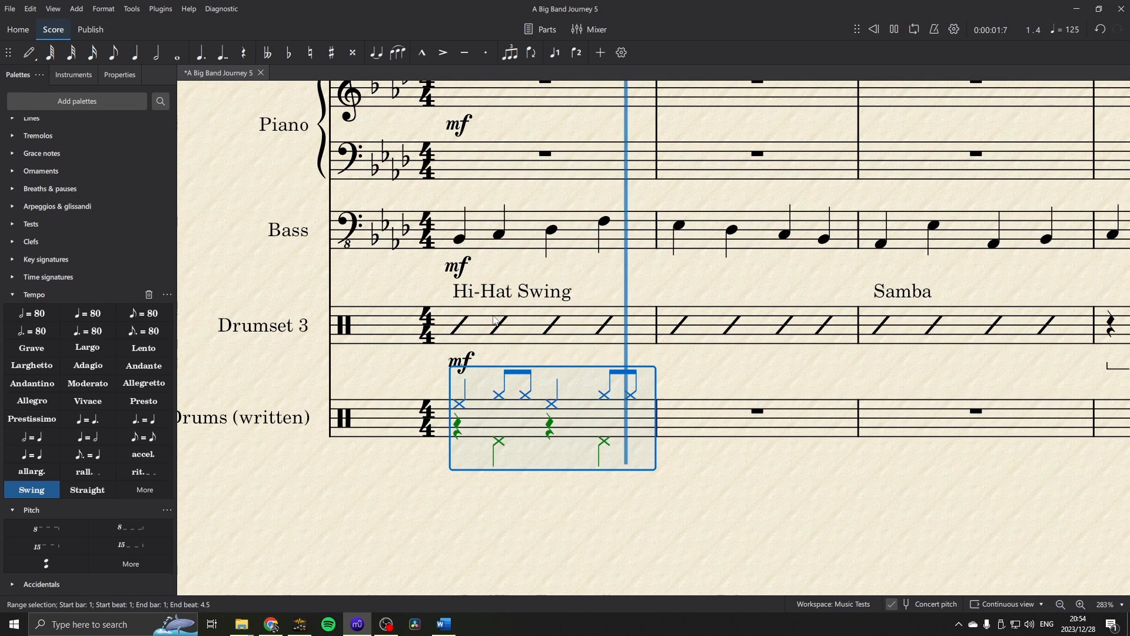
left_click(708, 379)
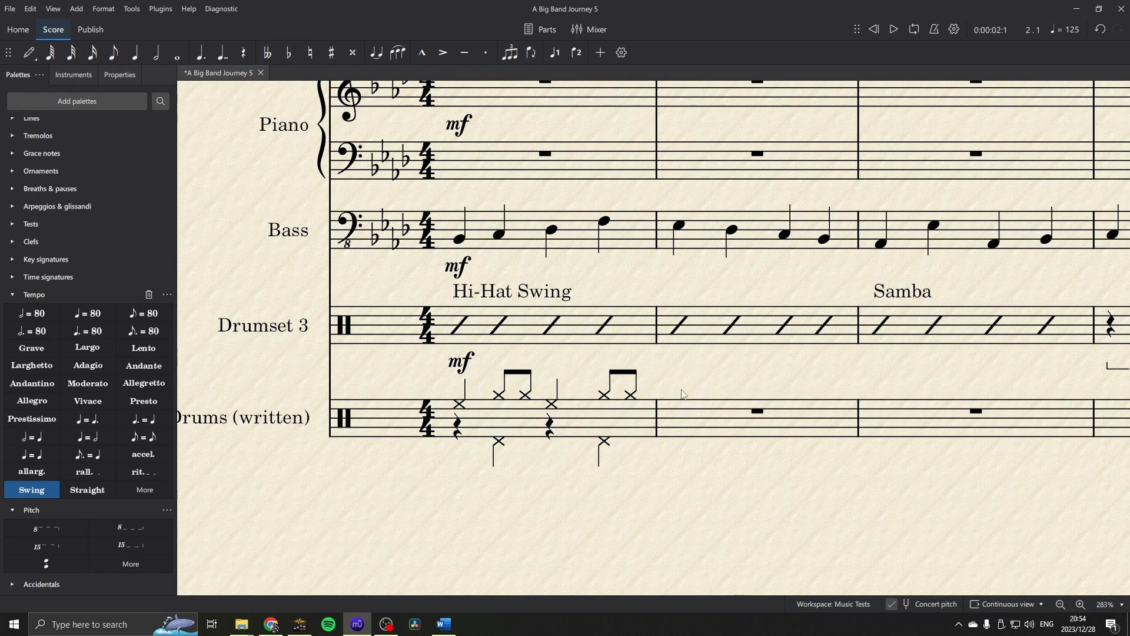
Add acoustic snare notes under the closed hi-hat on beats 2 and 4 of bar 1 in the Drums (written) staff.
left_click(499, 396)
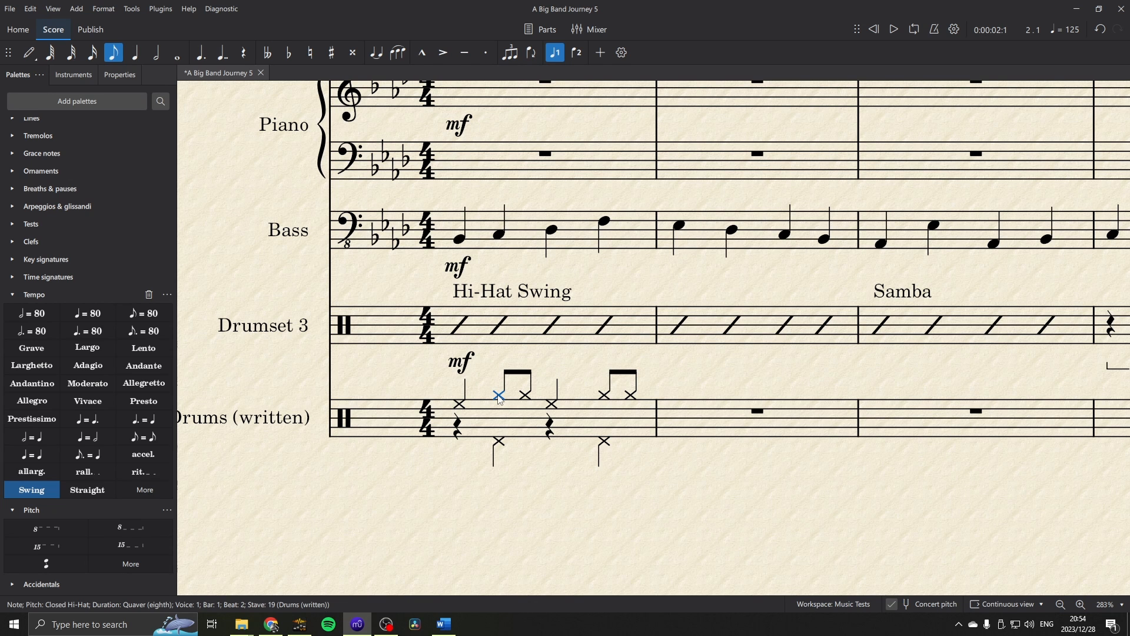
key("n")
key("a")
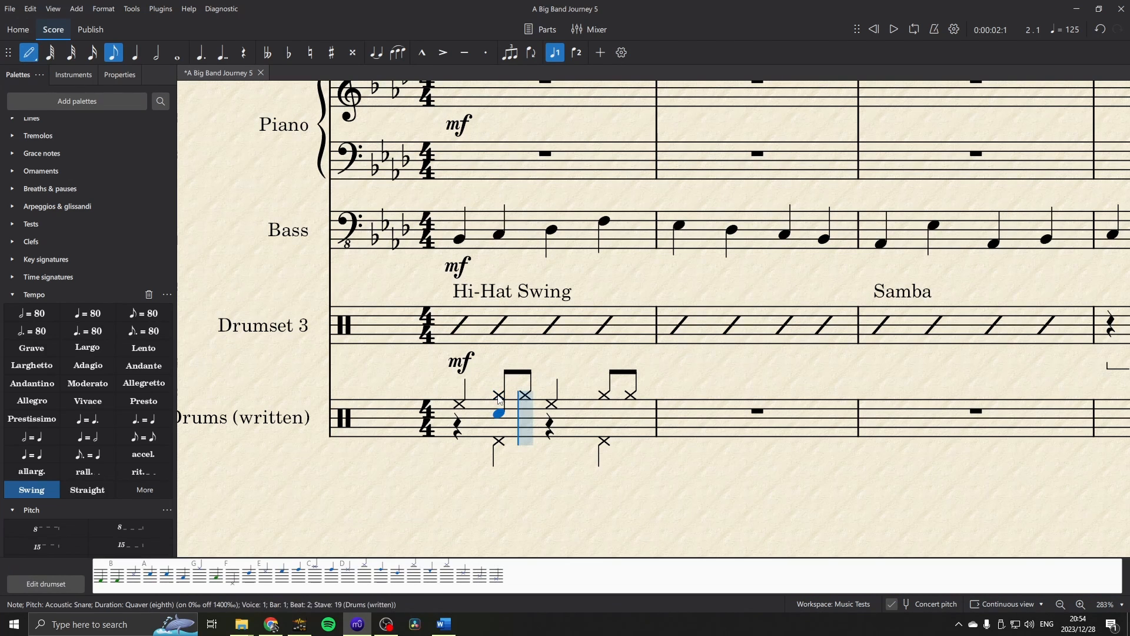
key("Right")
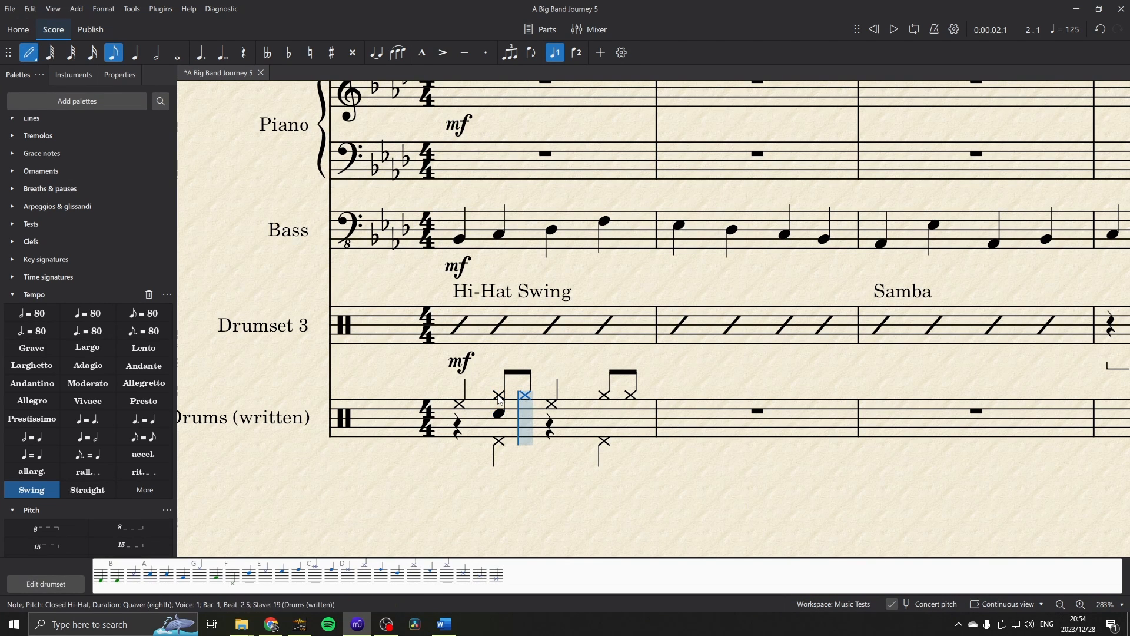
key("Right")
key("Right")
key("a")
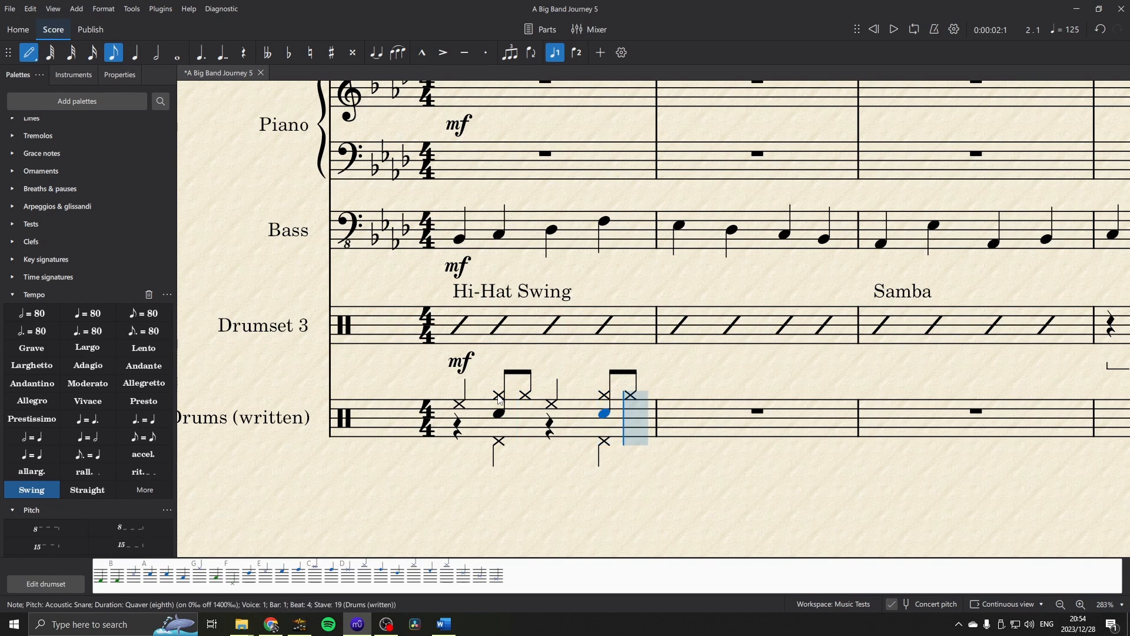
key("Escape")
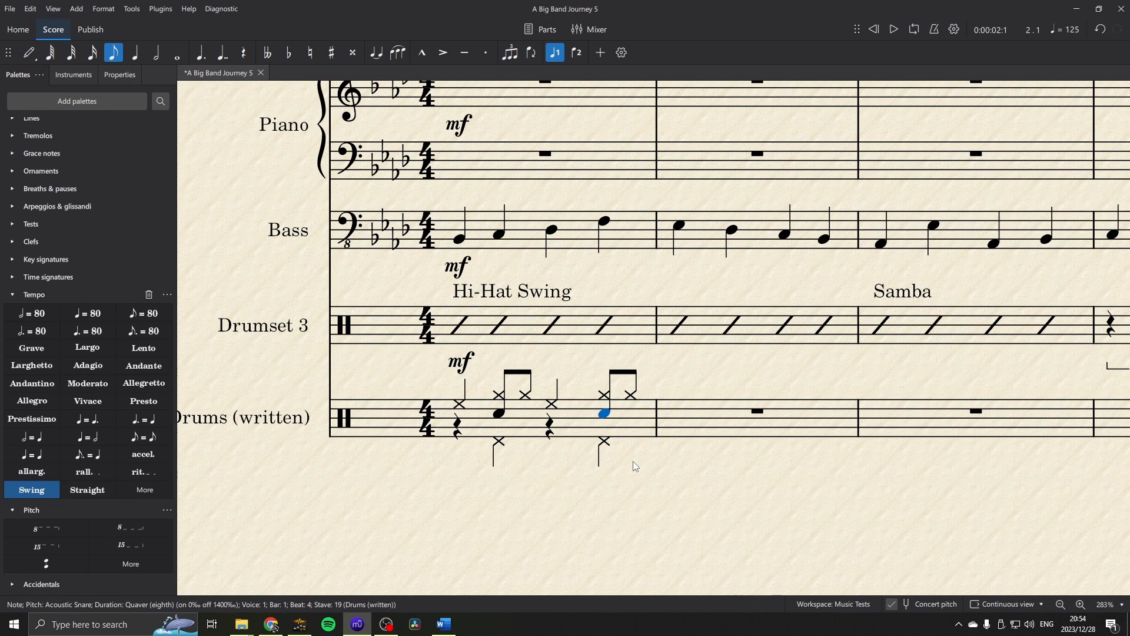
key("Escape")
Repeat the full bar 1 pattern of the Drums (written) staff into bar 2.
left_click(461, 405)
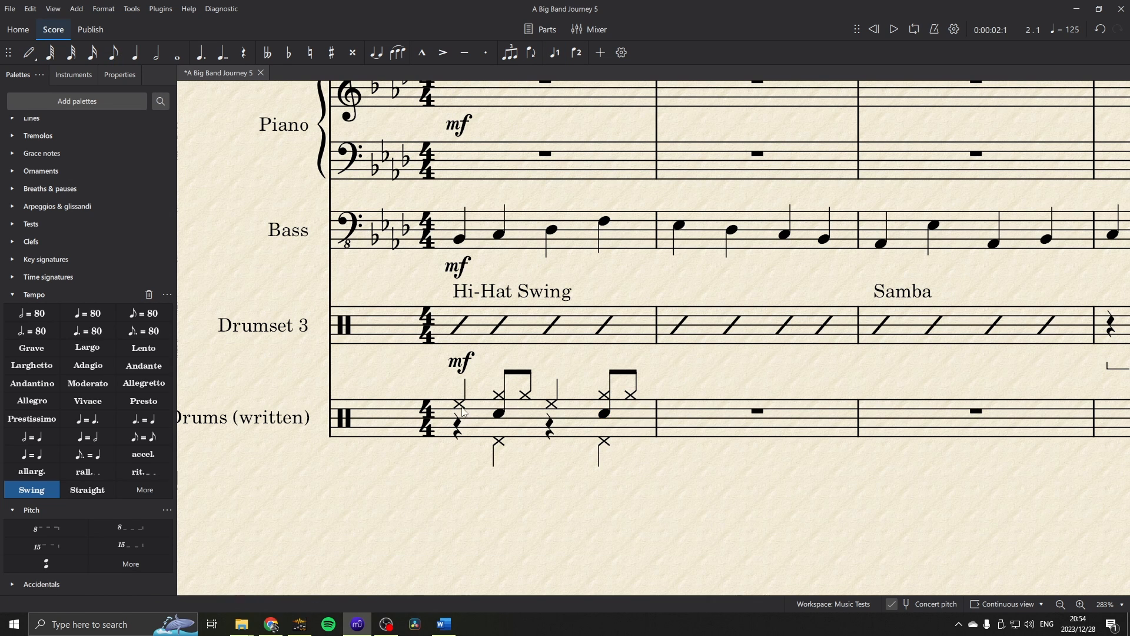
left_click(645, 433, "shift")
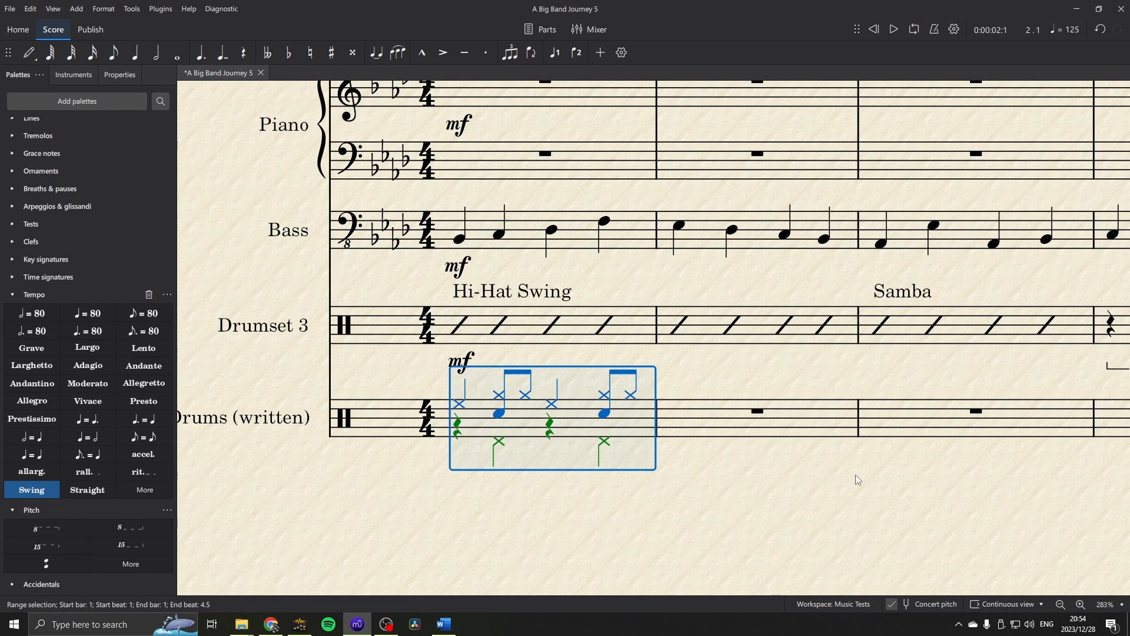
key("r")
left_click_drag(923, 490, 835, 460)
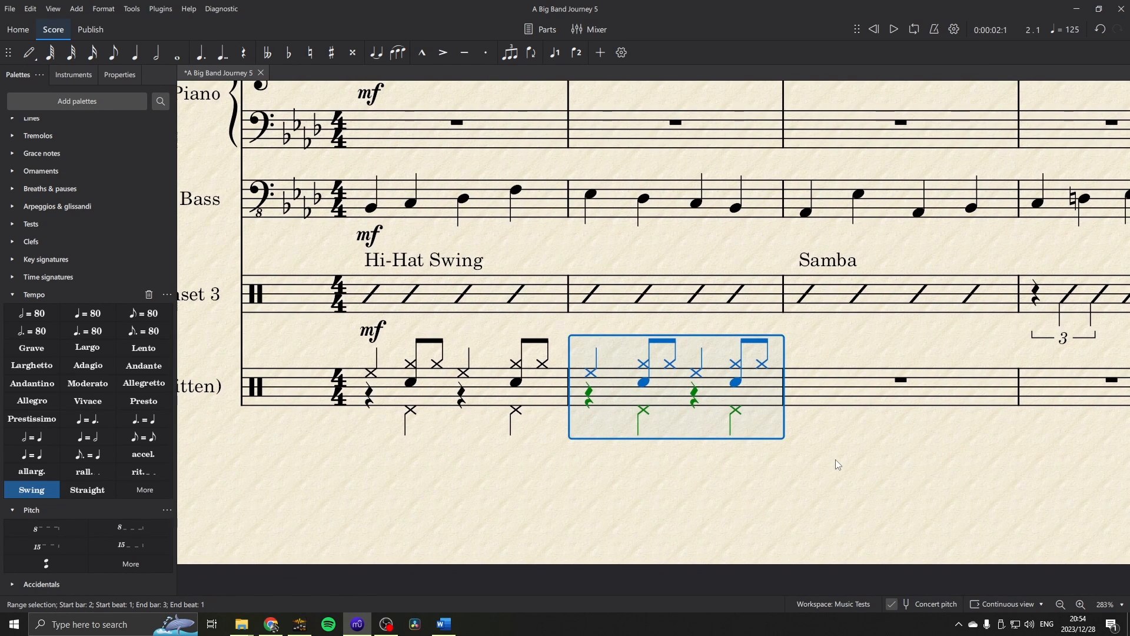
Fill bar 3 of the Drums (written) staff with eight closed hi-hat quavers in voice 1.
left_click_drag(831, 458, 546, 445)
left_click(583, 387)
key("4")
key("n")
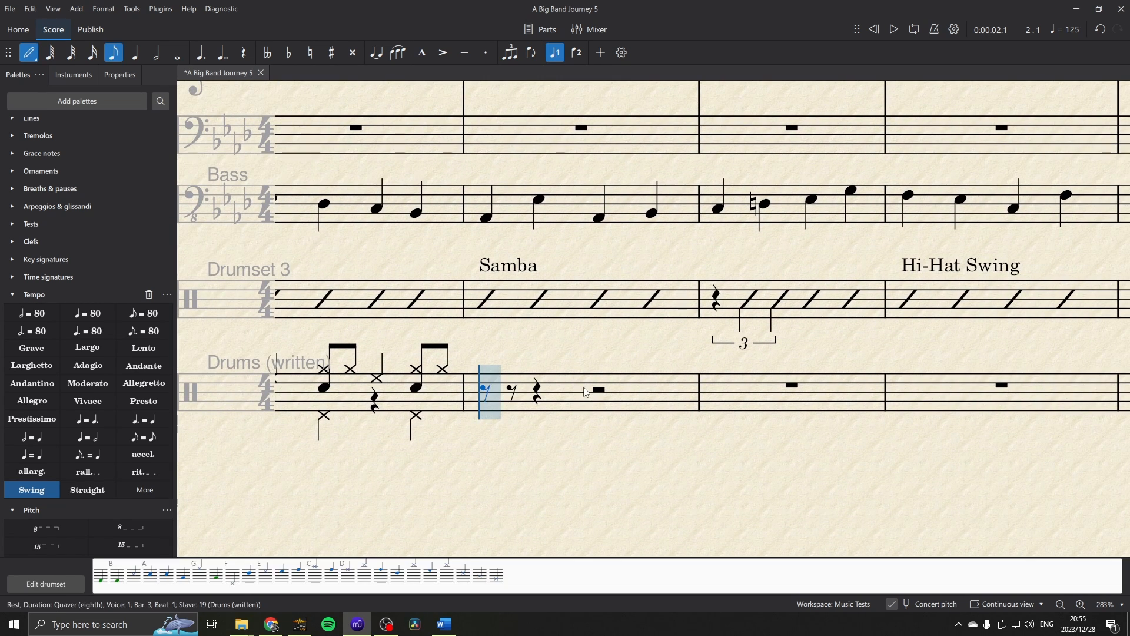
key("g")
key("g")
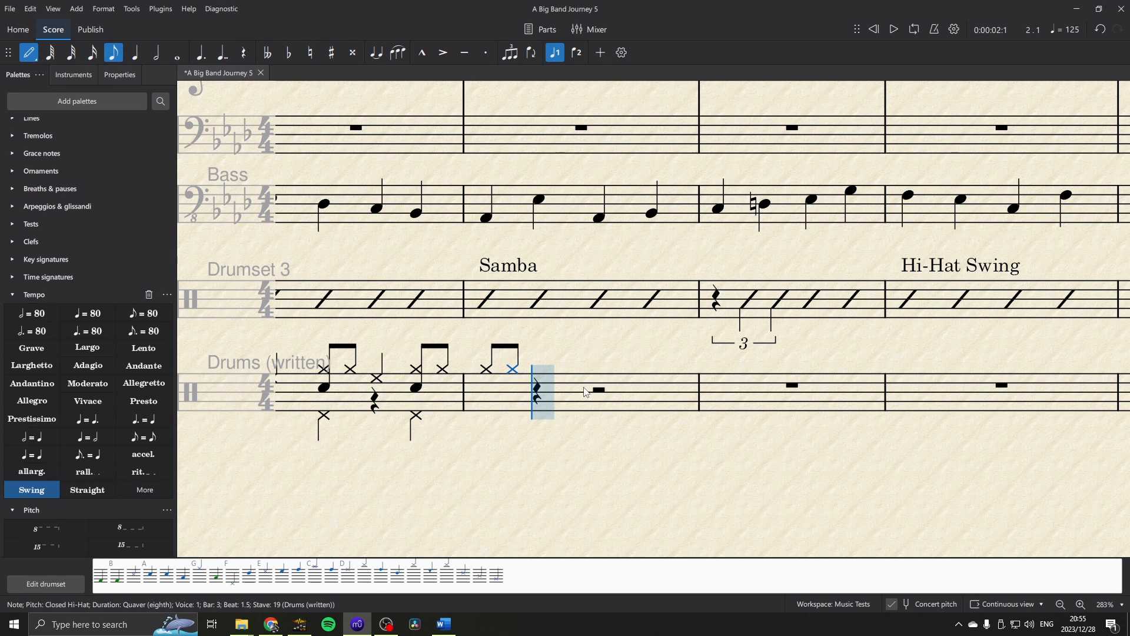
key("g")
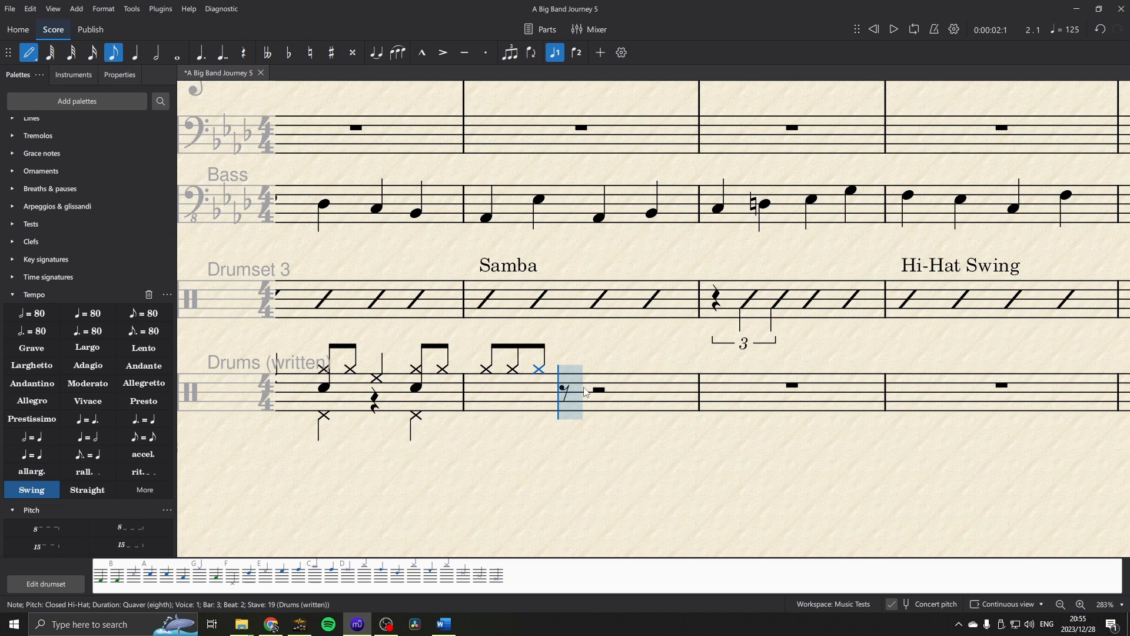
key("g")
key("g")
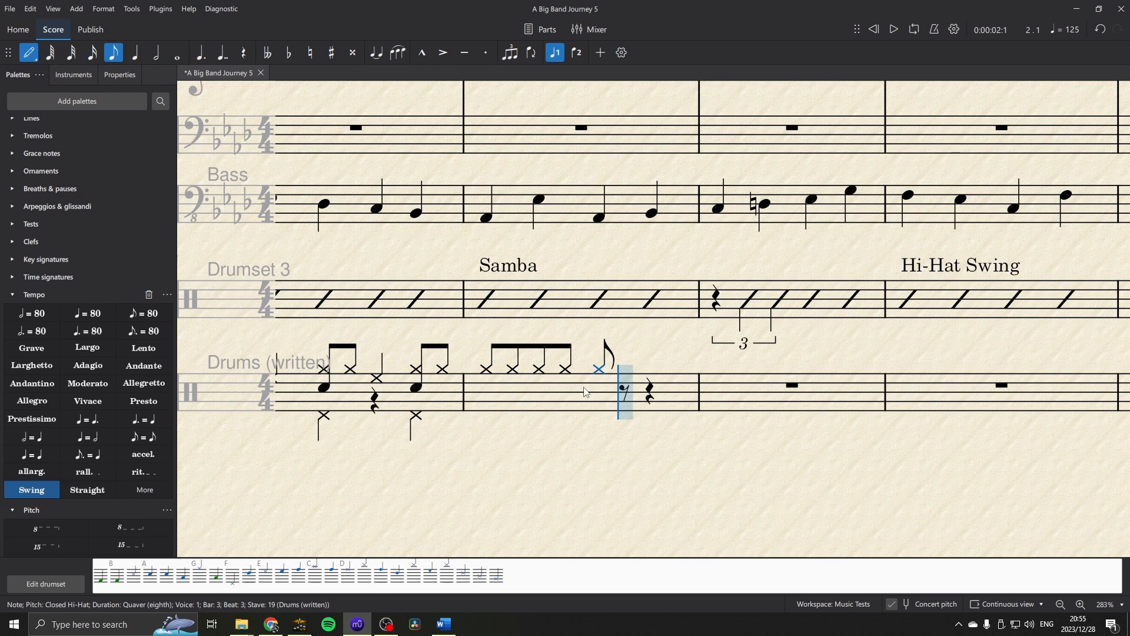
key("g")
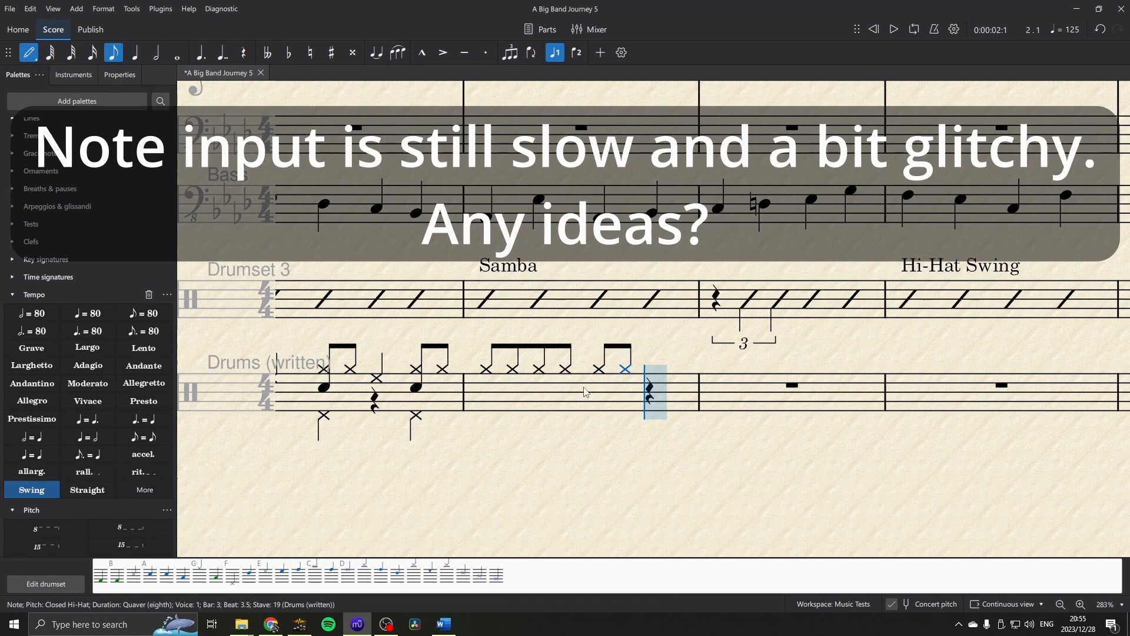
key("g")
key("g")
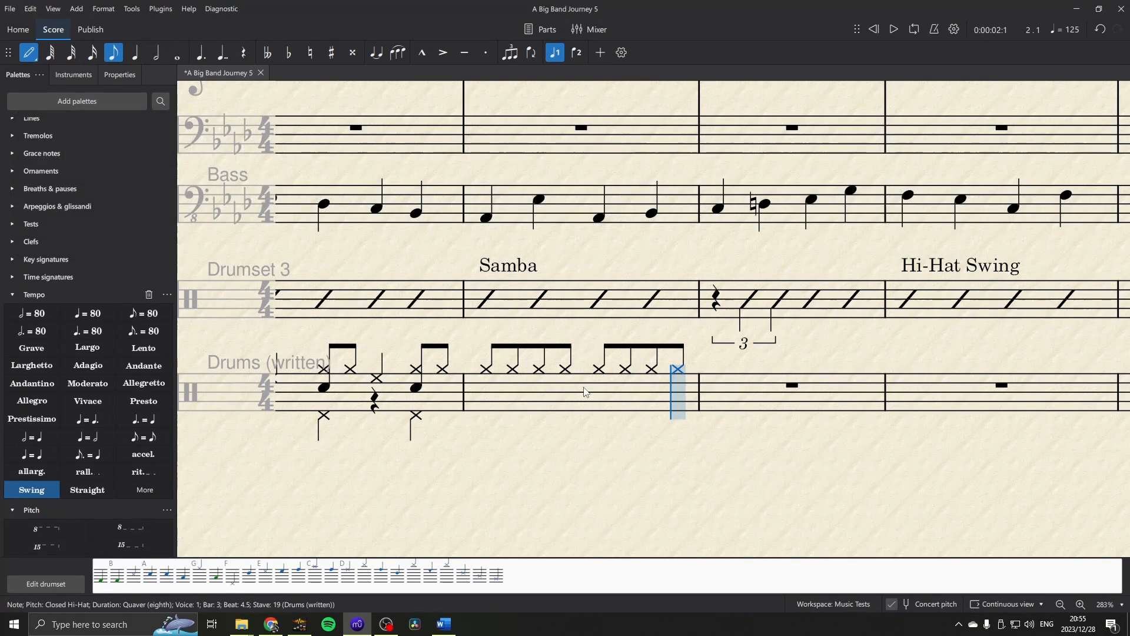
key("Escape")
Write voice 2 of bar 3 with a bass drum crotchet, a quaver rest, a bass drum quaver and a bass drum crotchet on beat 3.
left_click(486, 377)
key("n")
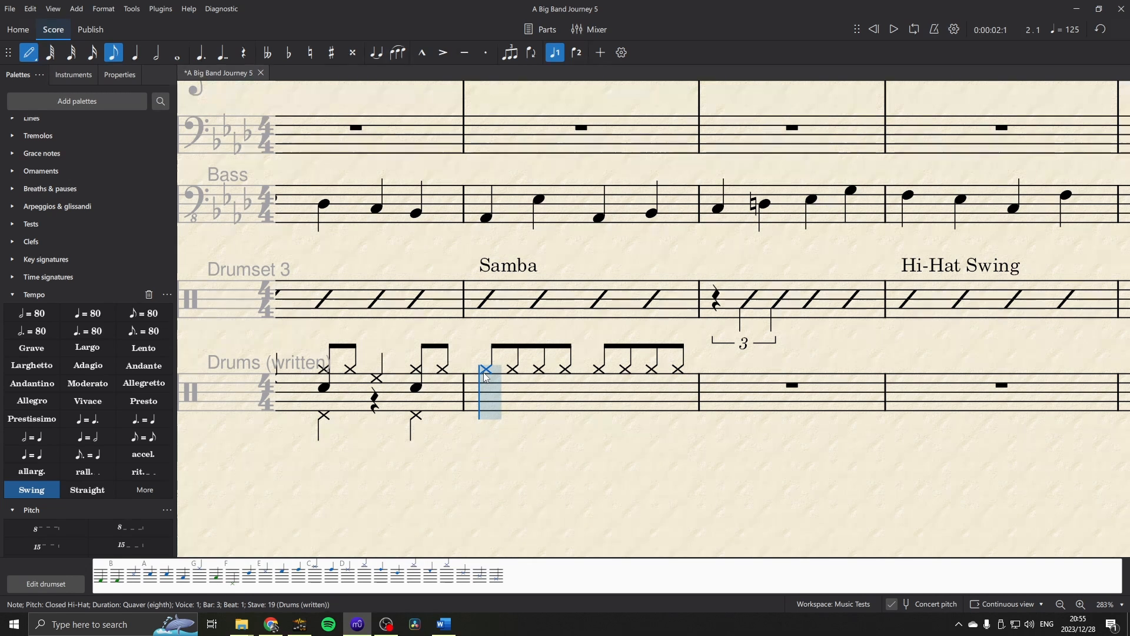
key("ctrl+alt+2")
key("5")
key("b")
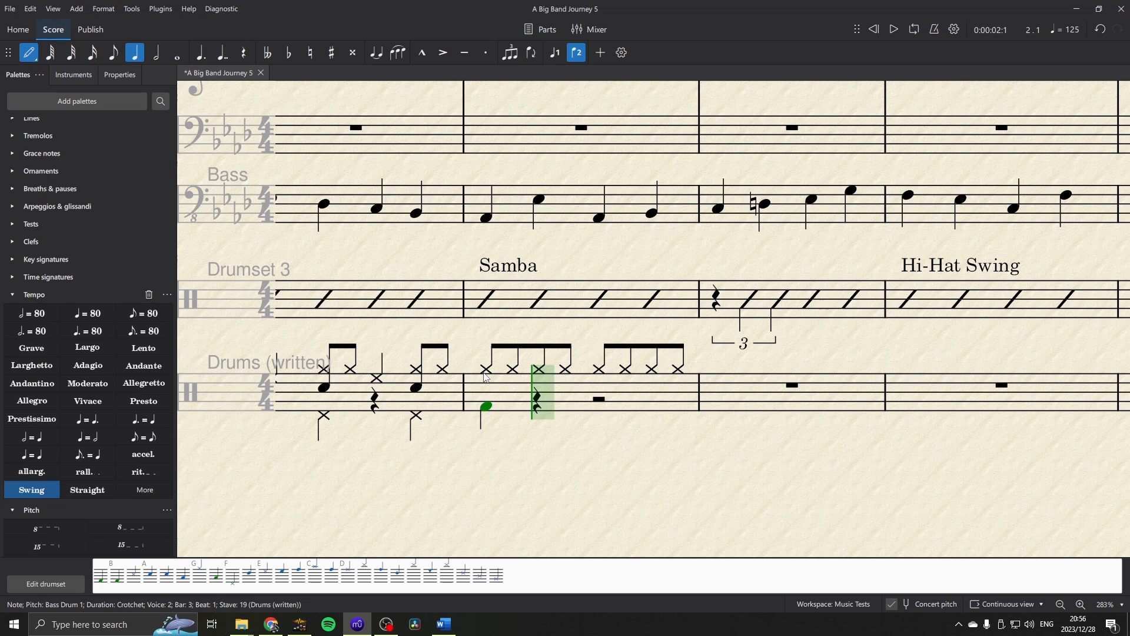
key("4")
key("0")
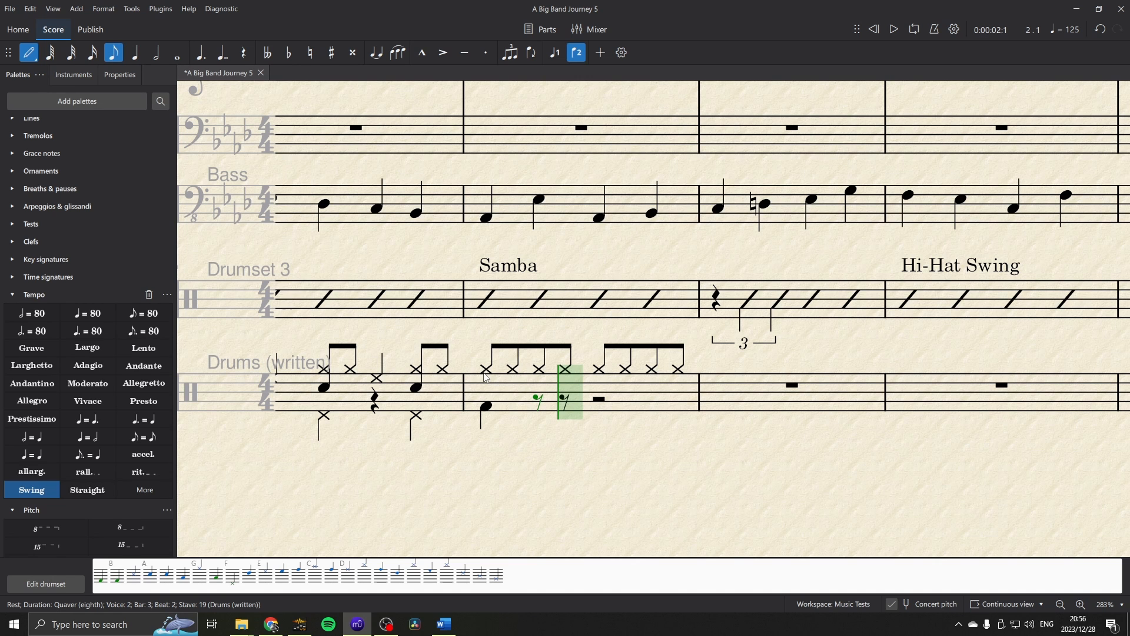
key("b")
key("5")
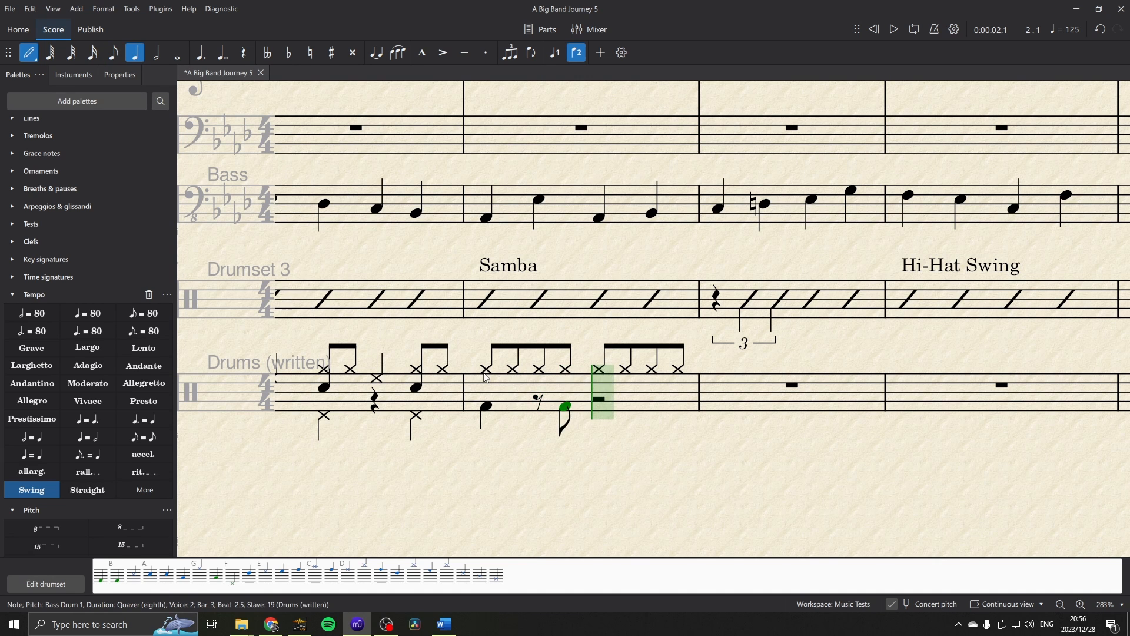
key("b")
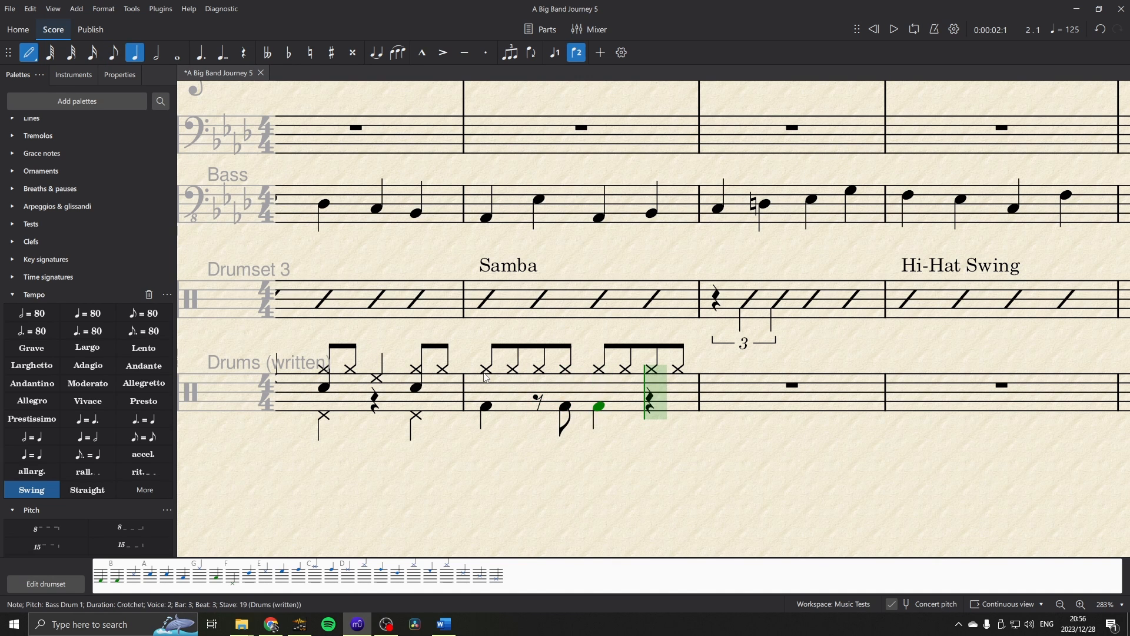
Play the score through the swing and samba bars to hear the written drum patterns, then stop in bar 5.
key("space")
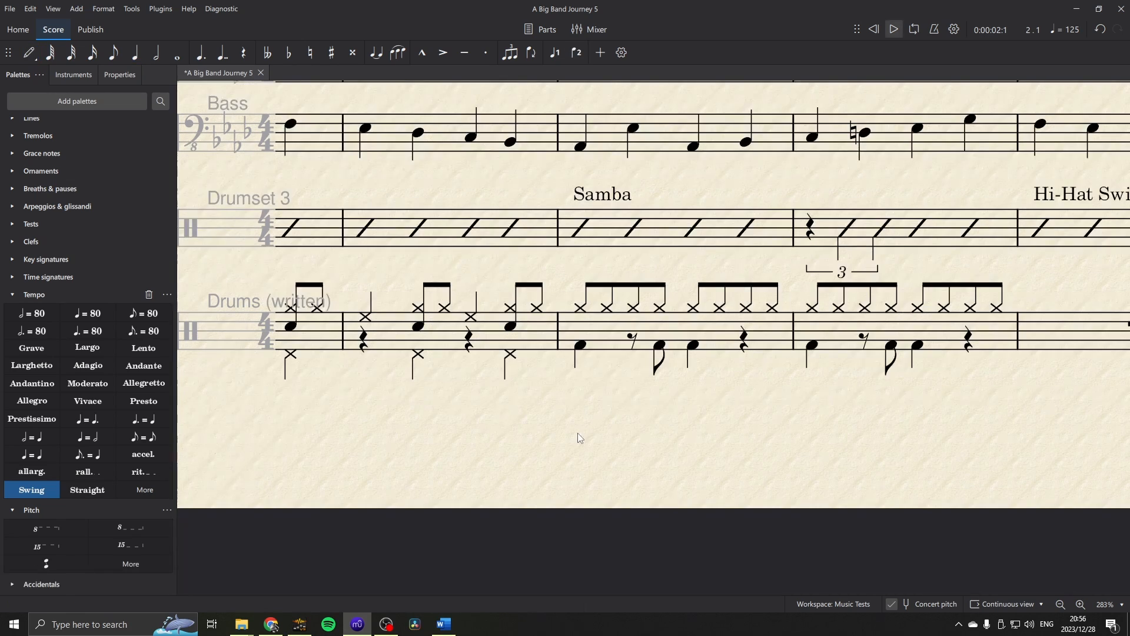
scroll(565, 417, "down", 10)
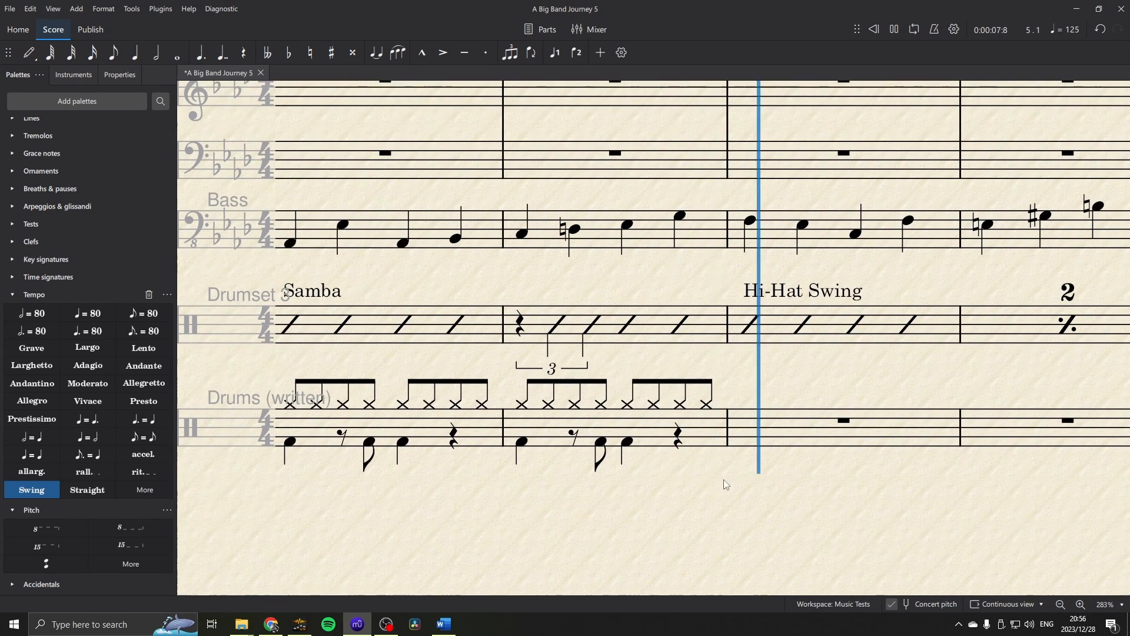
key("space")
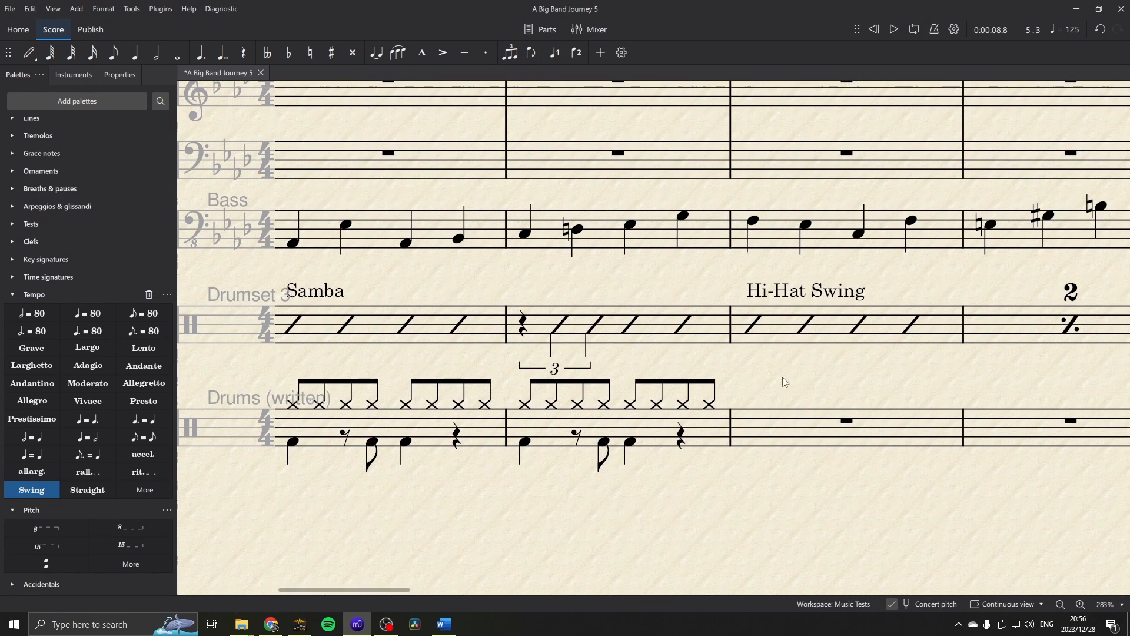
Clear the repeated patterns from bars 4 and 2 of the Drums (written) staff.
left_click(937, 382)
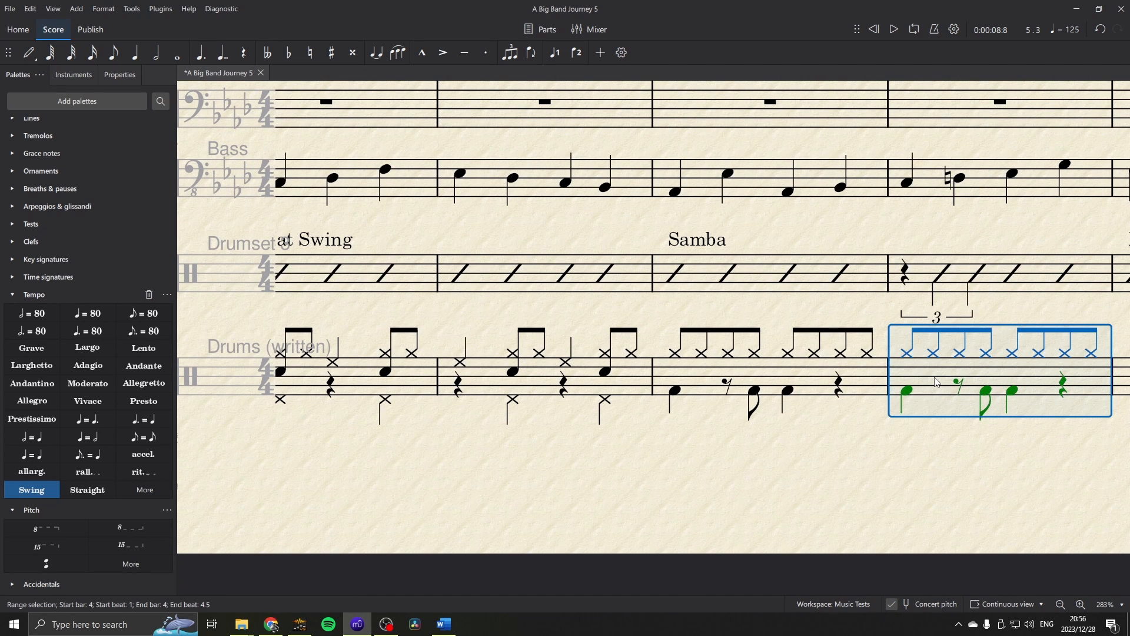
key("Delete")
left_click(637, 389)
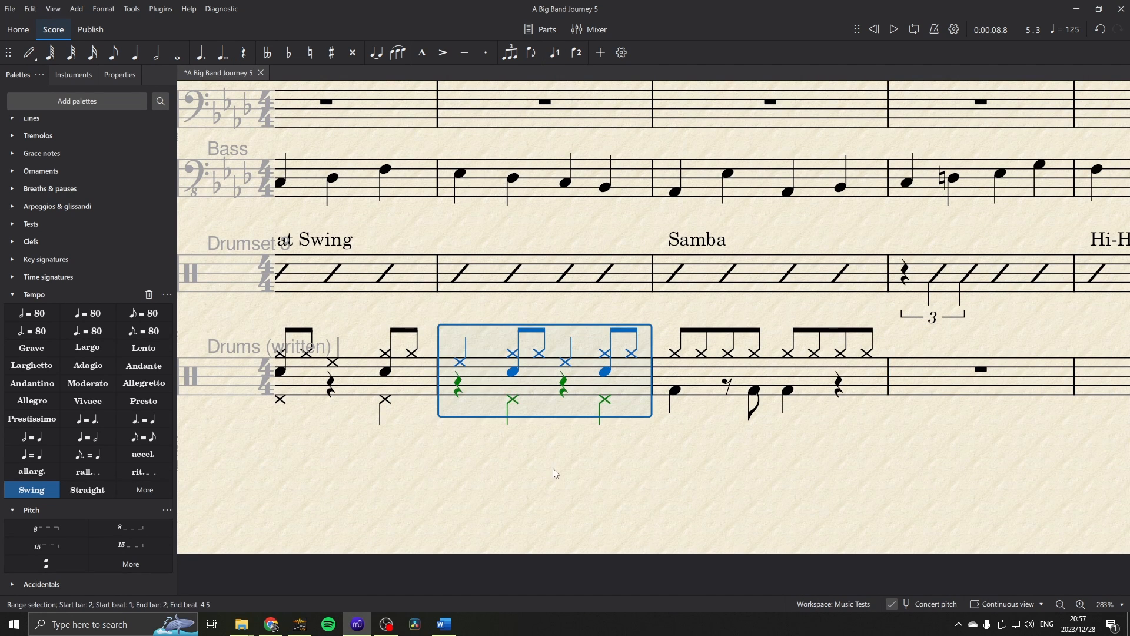
key("Delete")
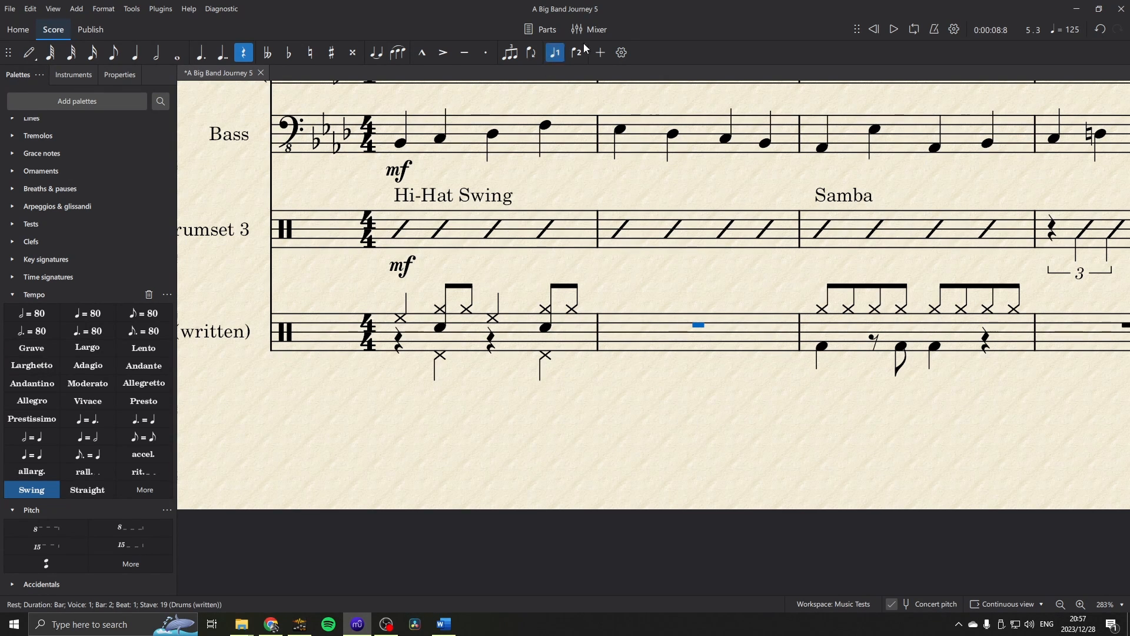
Show the mixer and set the Drumset 2 channel's sound to the Jazz 1 kit from the MS Basic SoundFont.
left_click(605, 30)
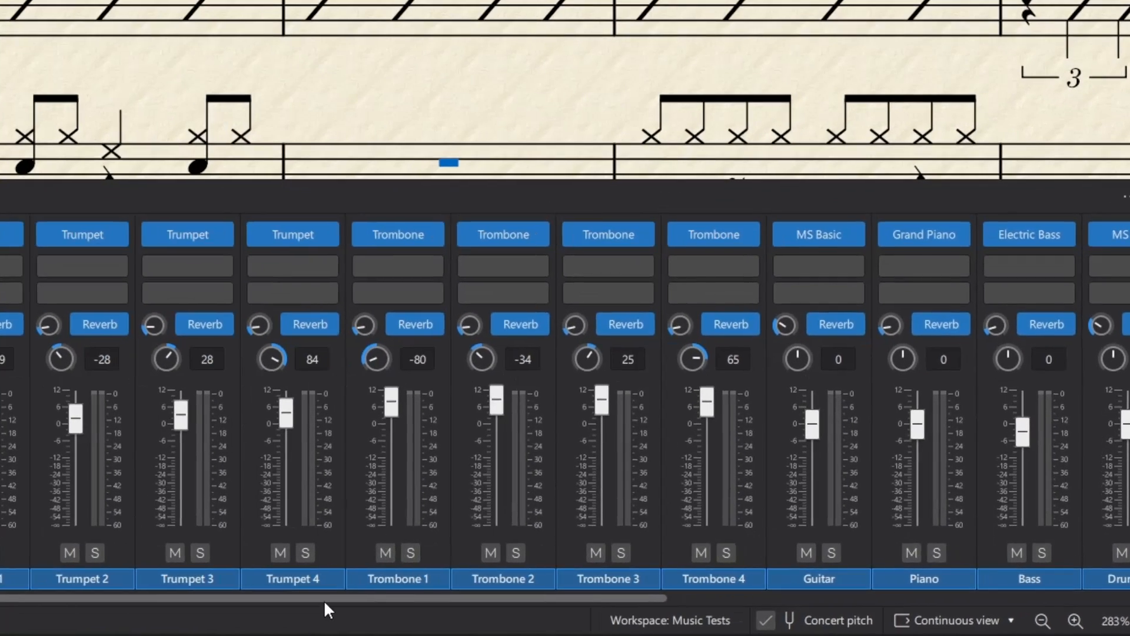
left_click_drag(369, 598, 836, 591)
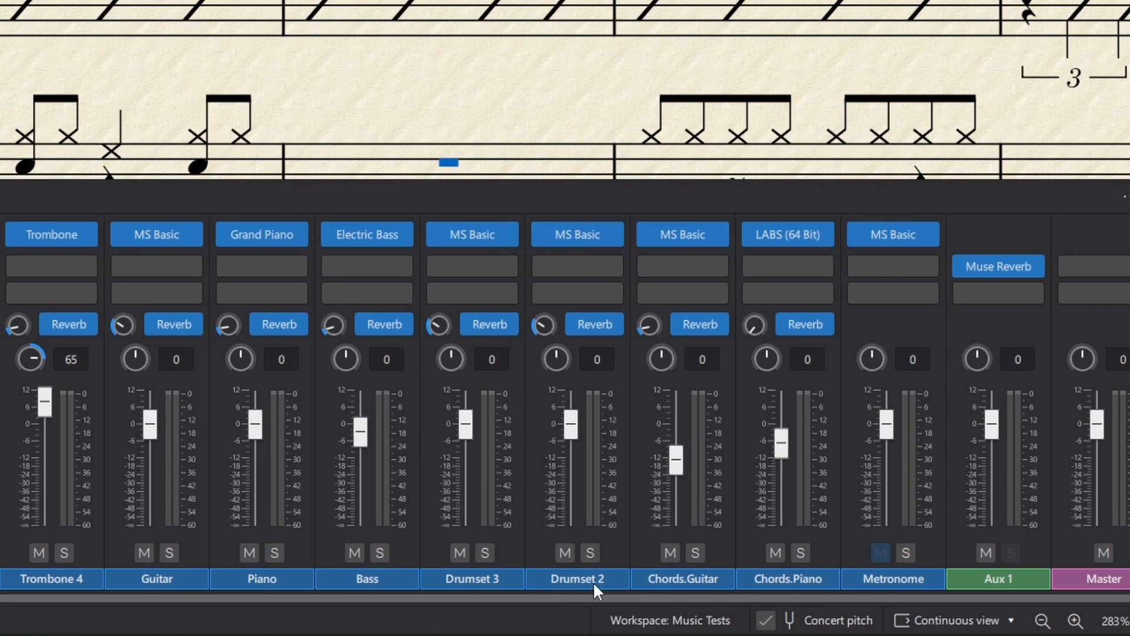
left_click(612, 233)
mouse_move(657, 361)
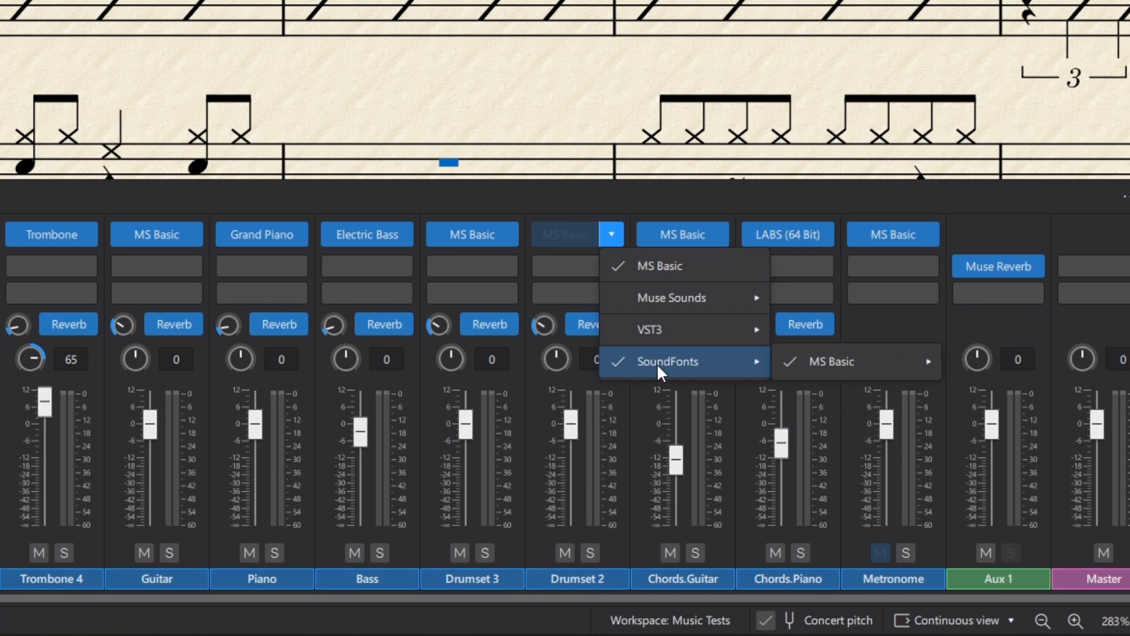
mouse_move(838, 361)
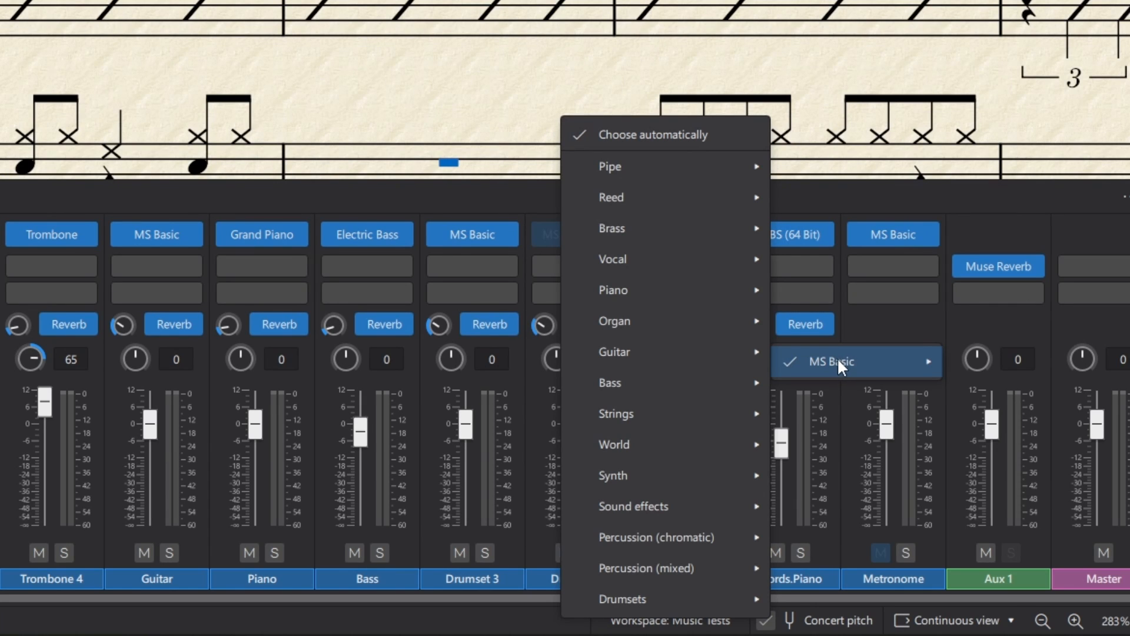
mouse_move(677, 600)
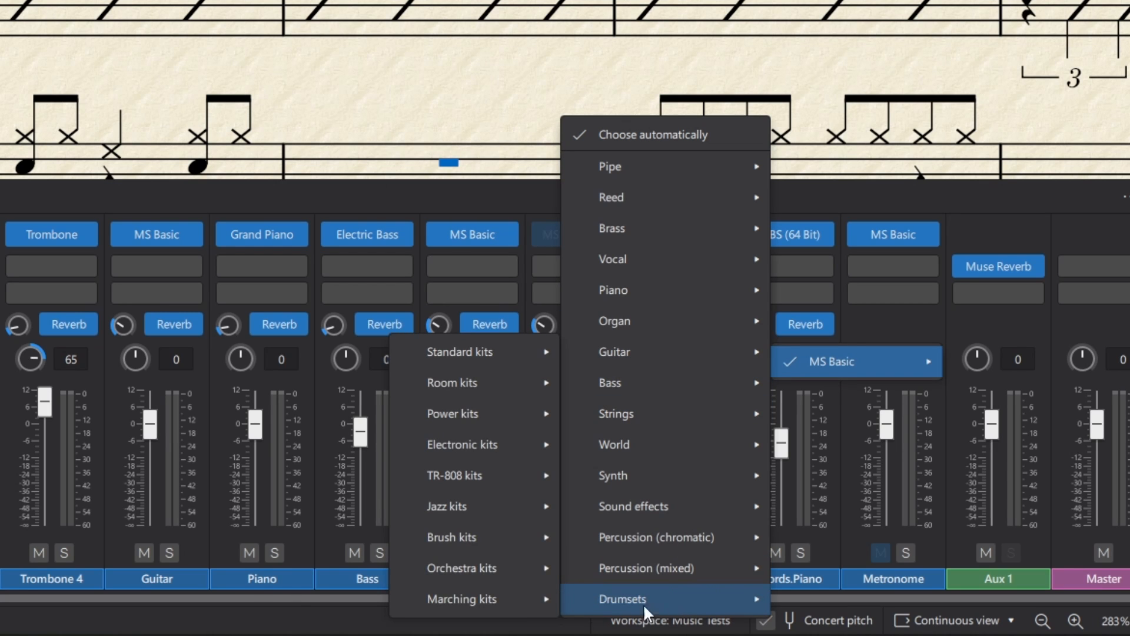
mouse_move(467, 507)
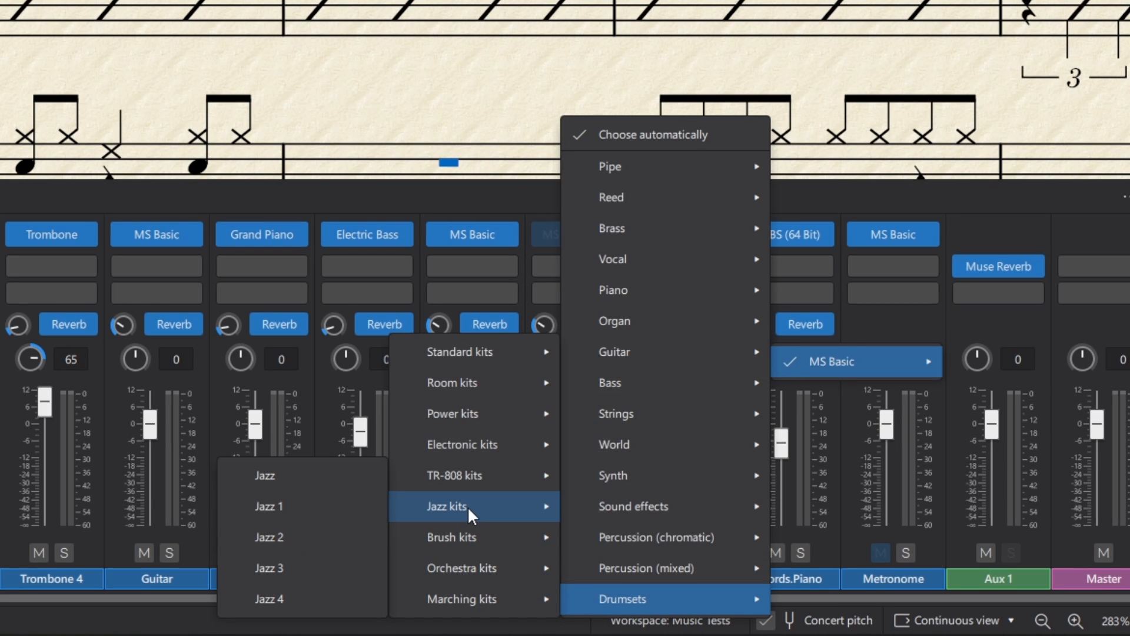
left_click(319, 509)
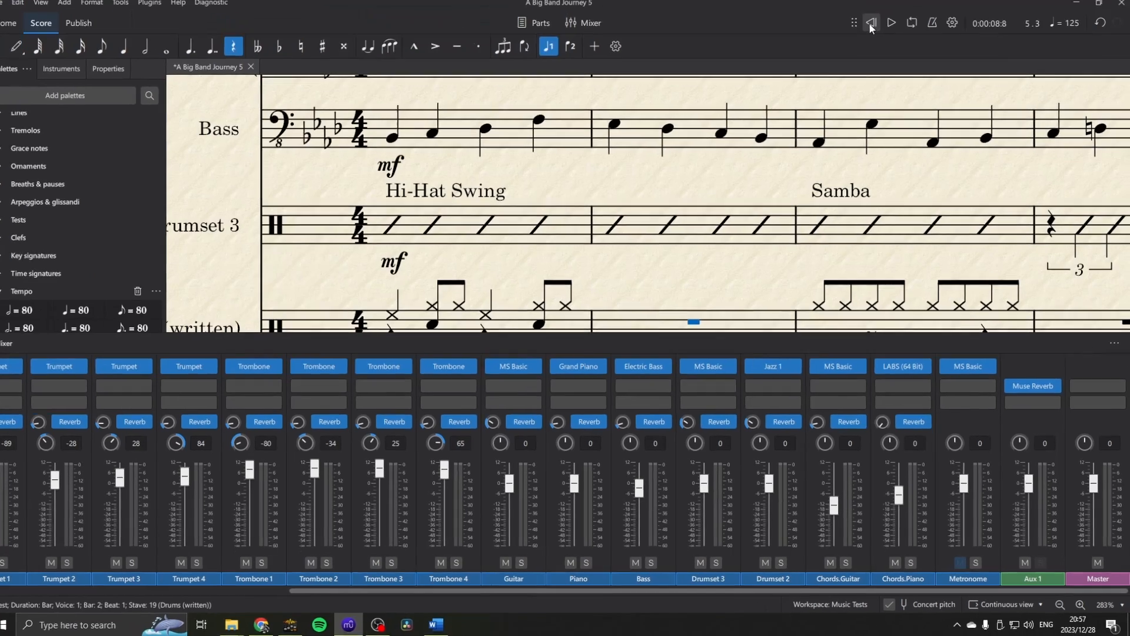
Play the full score from the beginning through the swing and samba bars with the Jazz 1 kit, stopping in bar 4.
key("space")
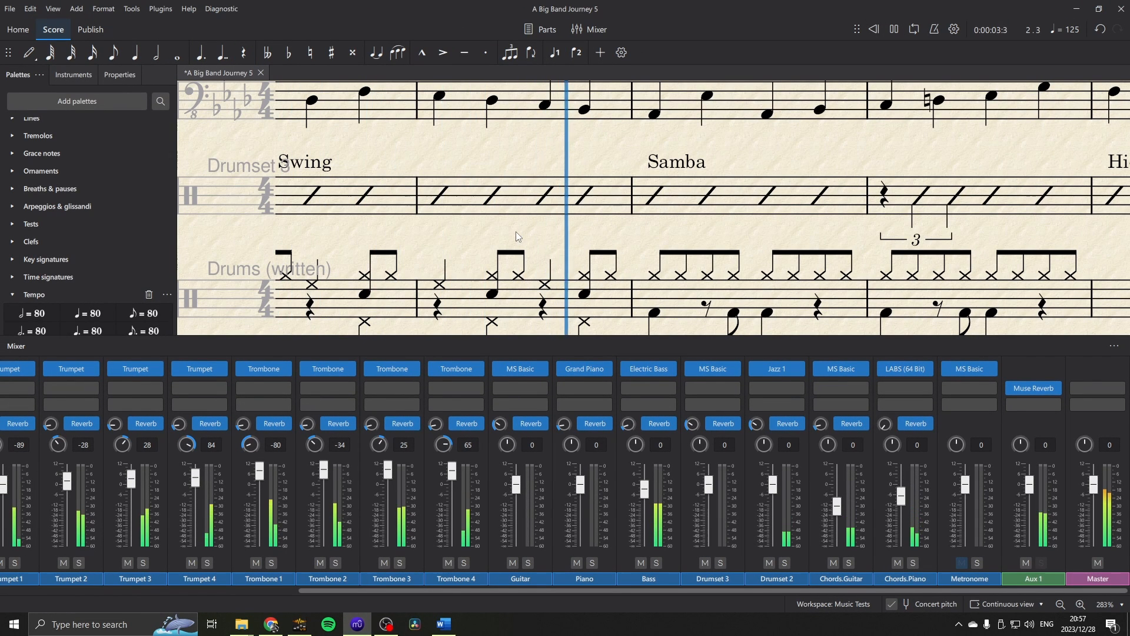
left_click_drag(648, 229, 514, 170)
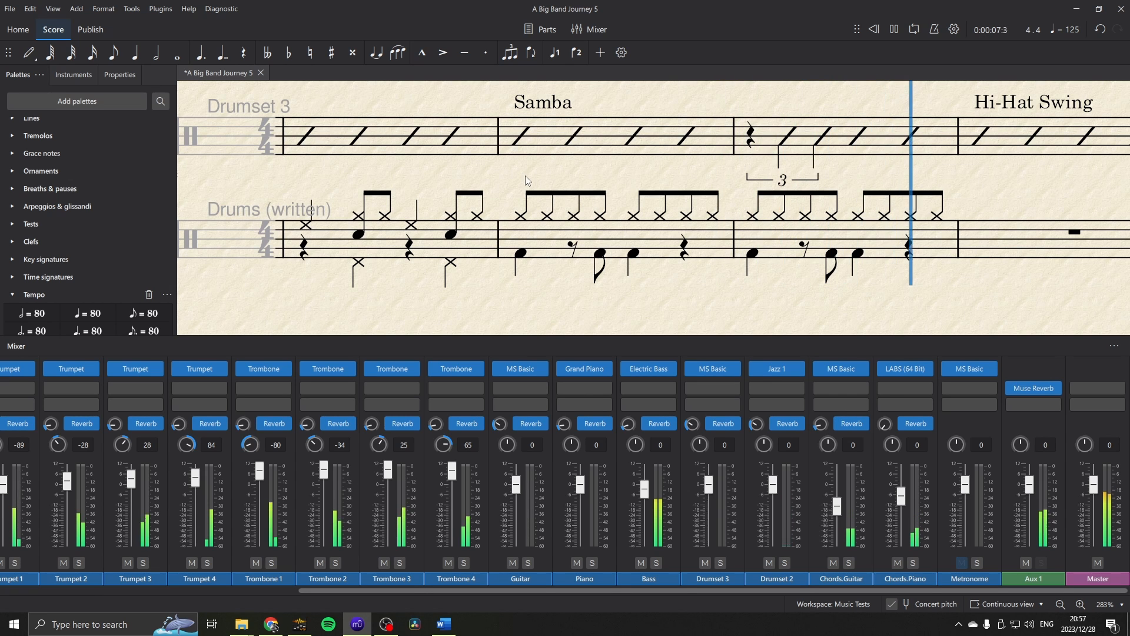
key("space")
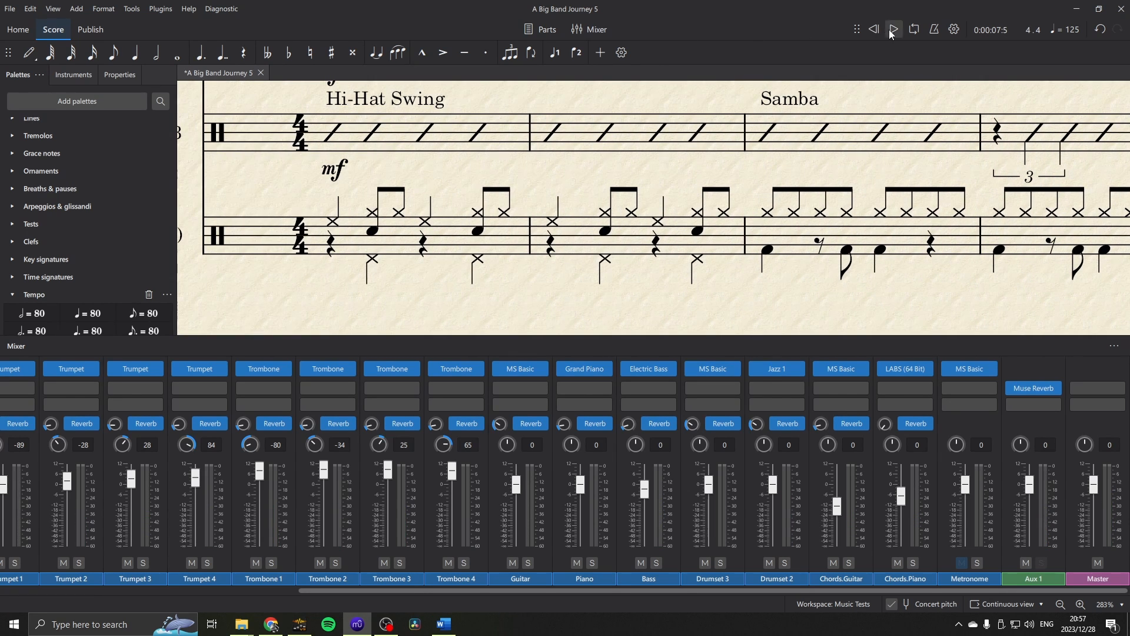
Change the Drumset 2 channel's sound to the Brush 1 kit from the MS Basic SoundFont.
left_click(799, 368)
mouse_move(832, 445)
mouse_move(941, 446)
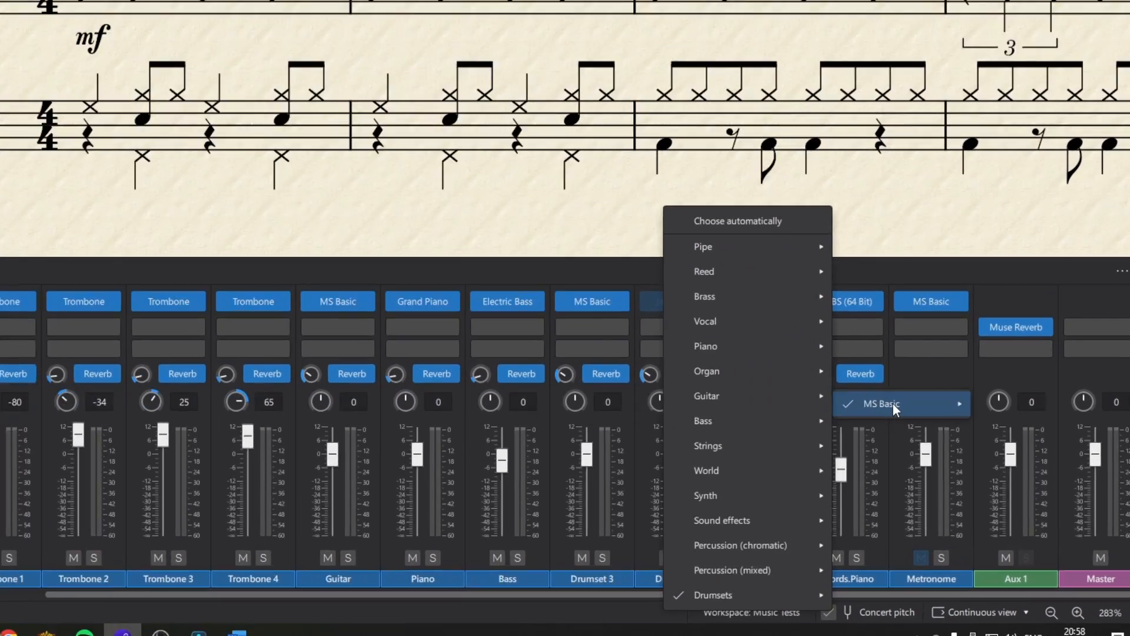
mouse_move(797, 595)
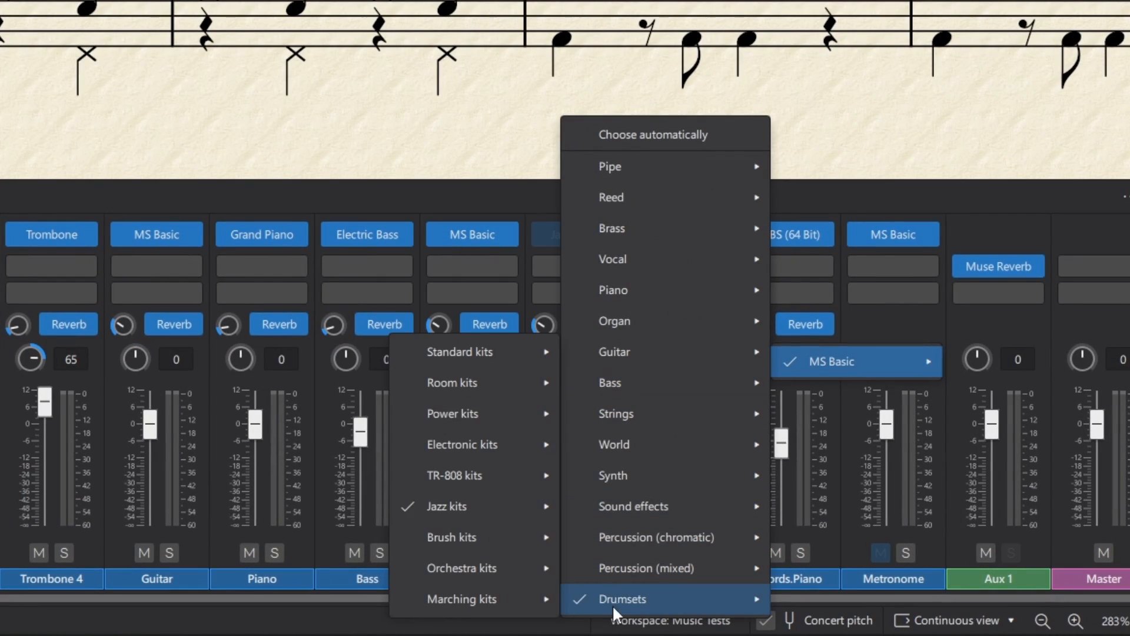
mouse_move(495, 539)
left_click(302, 569)
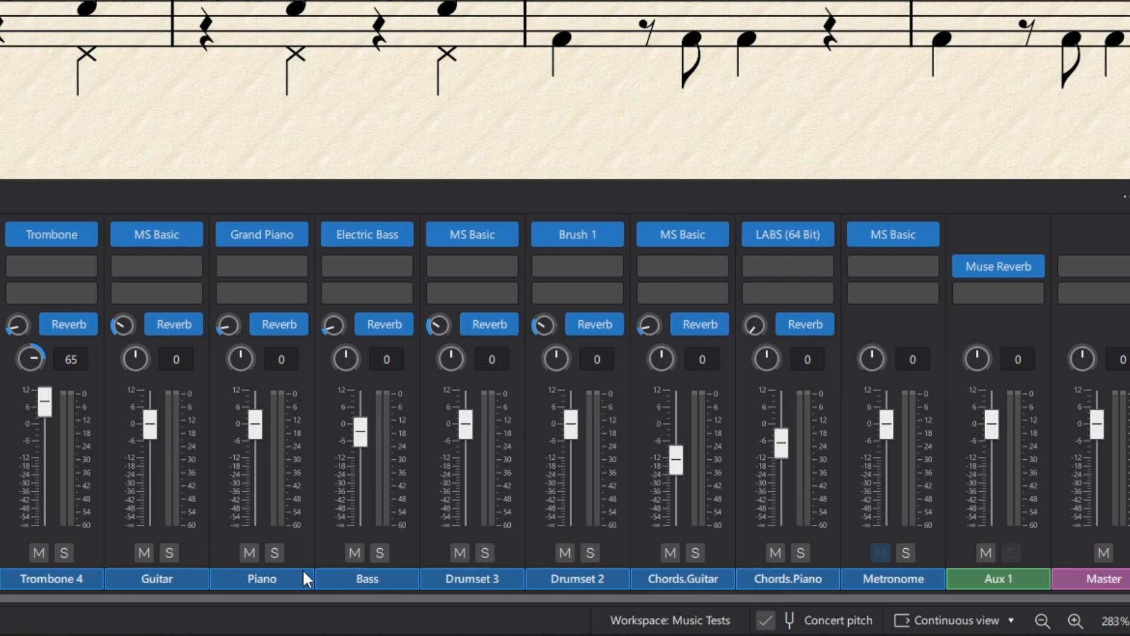
Play only the Drums (written) staff from bar 1 to hear the Brush 1 kit, stopping at the start of bar 4.
left_click(80, 91)
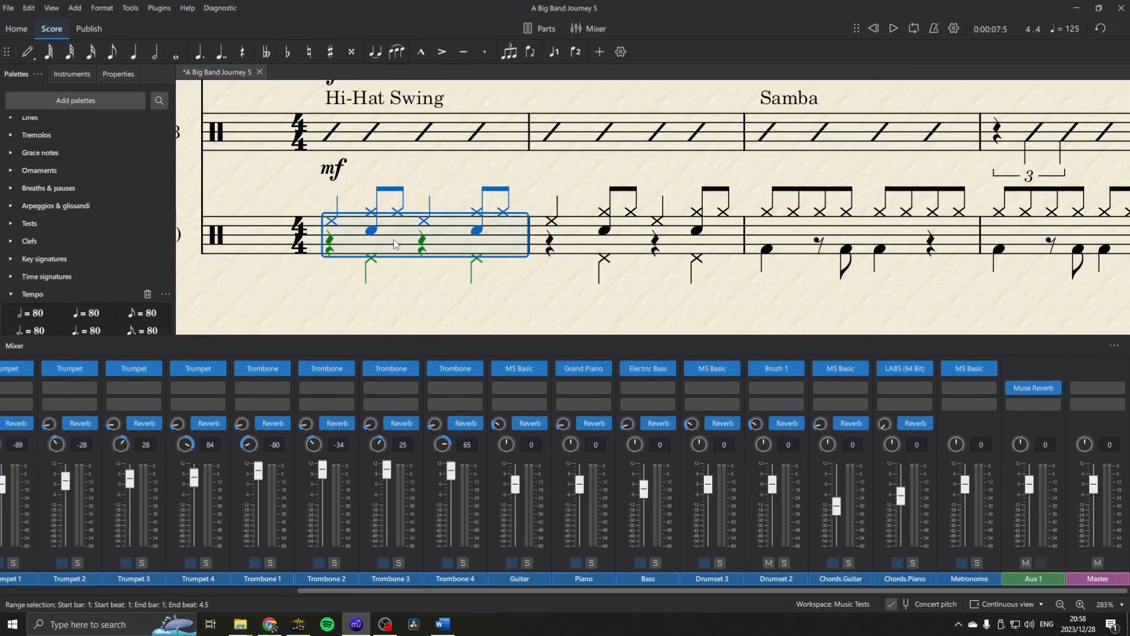
key("space")
scroll(420, 267, "down", 10)
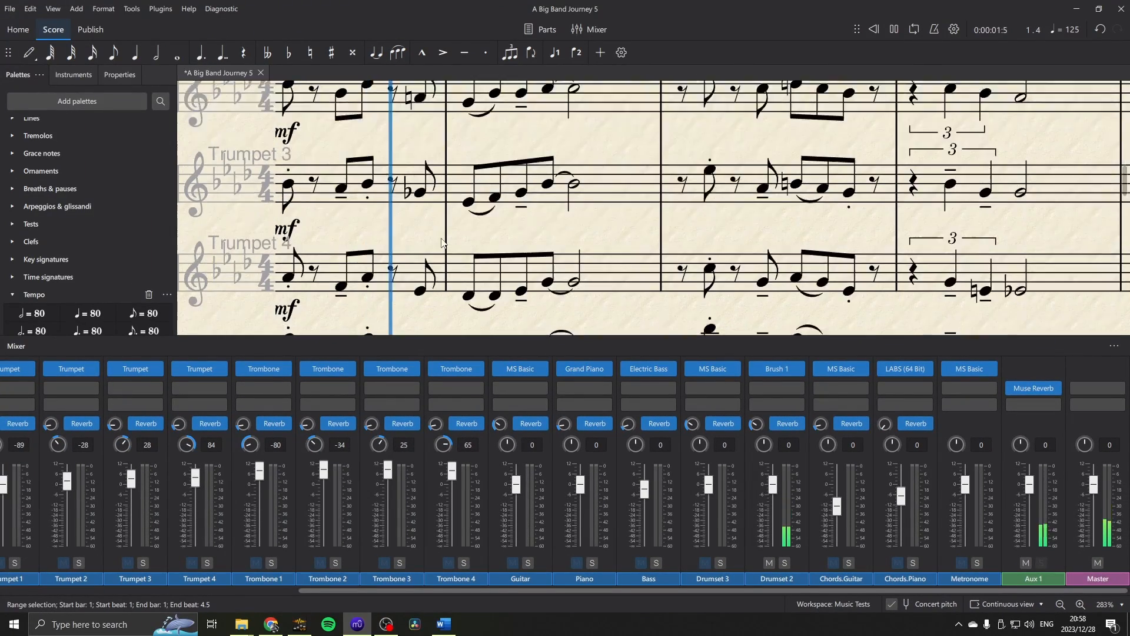
scroll(443, 242, "down", 10)
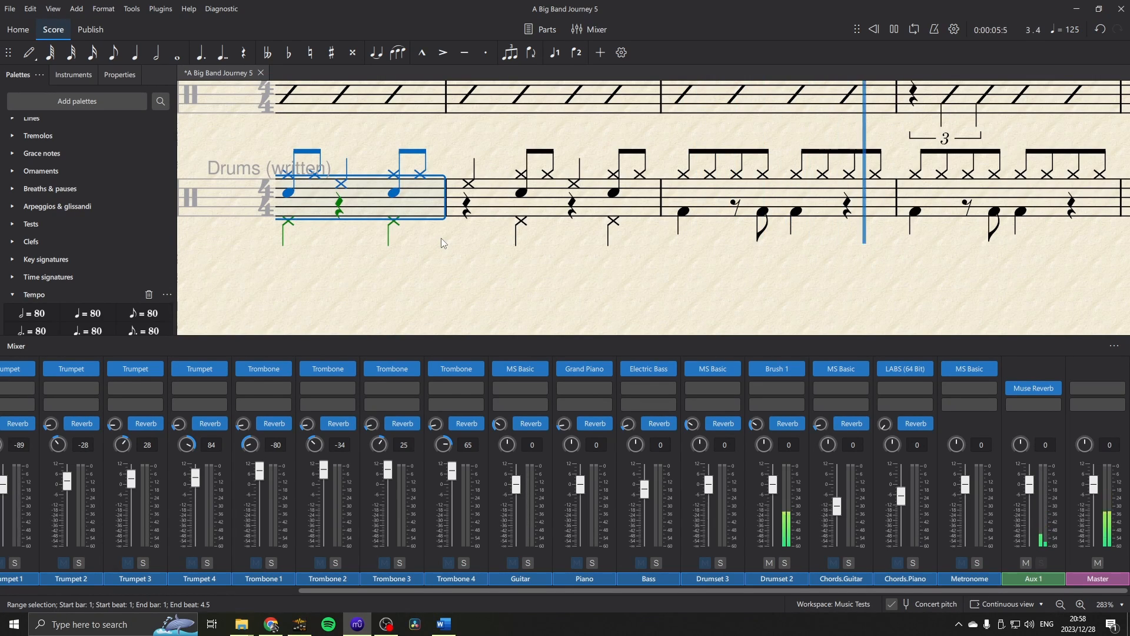
key("space")
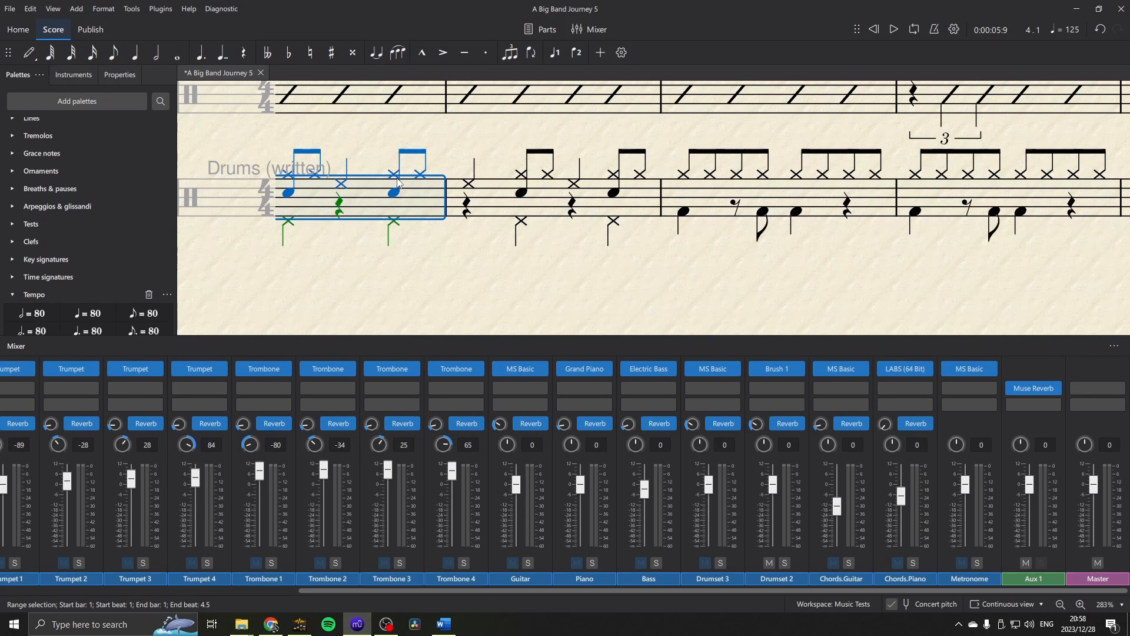
Switch the Drumset 2 channel's sound back to the Jazz 1 kit and clear the selection of bar 1.
scroll(495, 261, "left", 3)
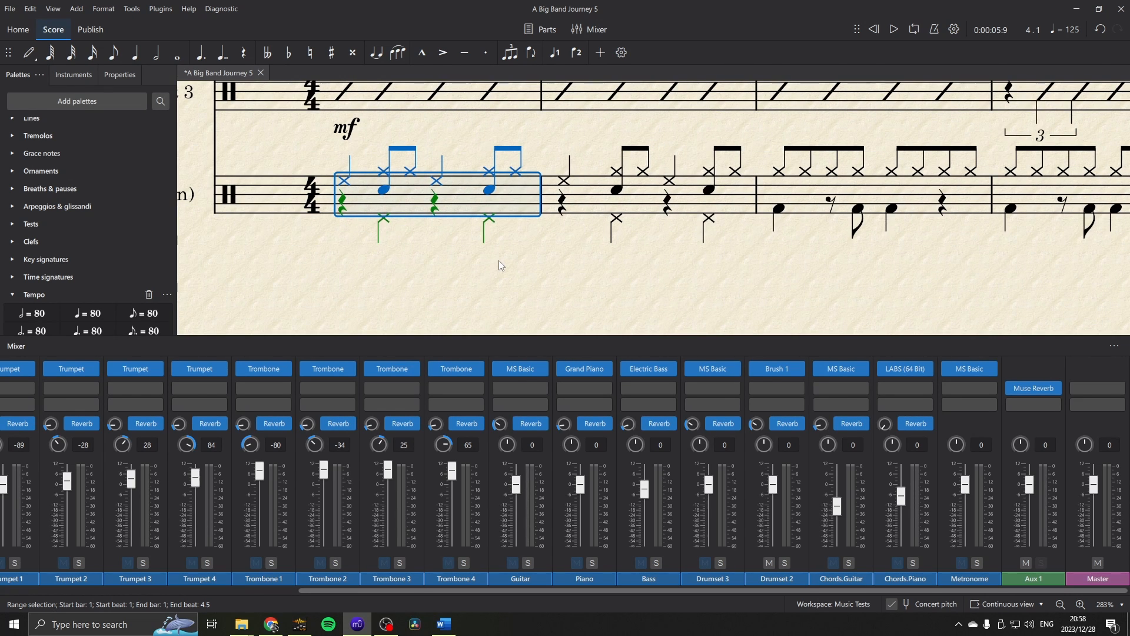
left_click(797, 369)
mouse_move(829, 452)
mouse_move(948, 442)
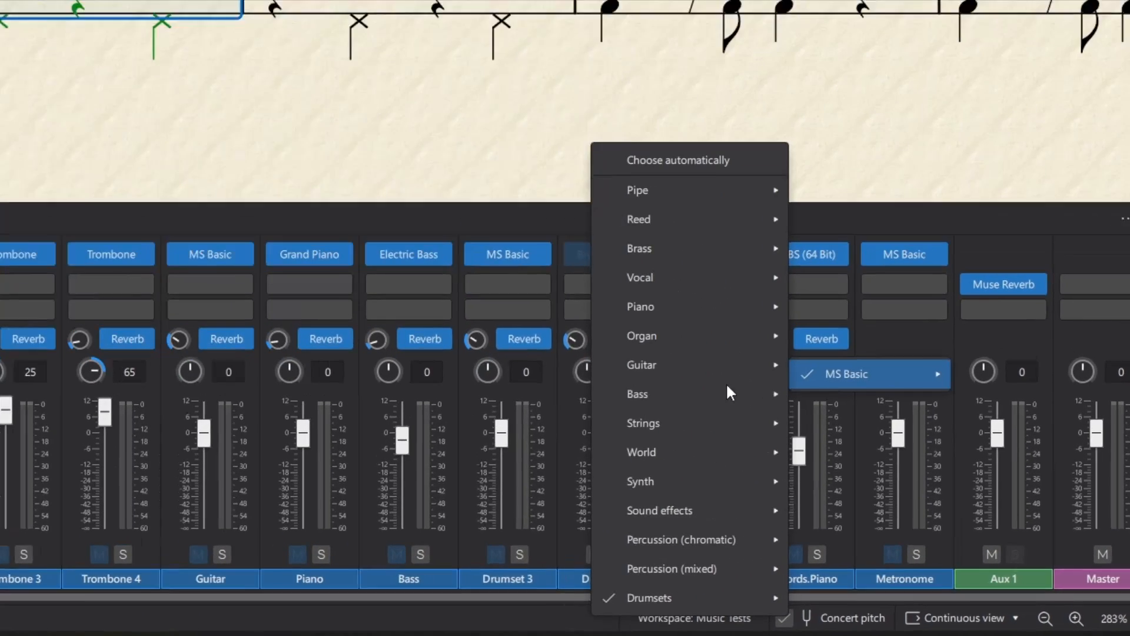
mouse_move(678, 493)
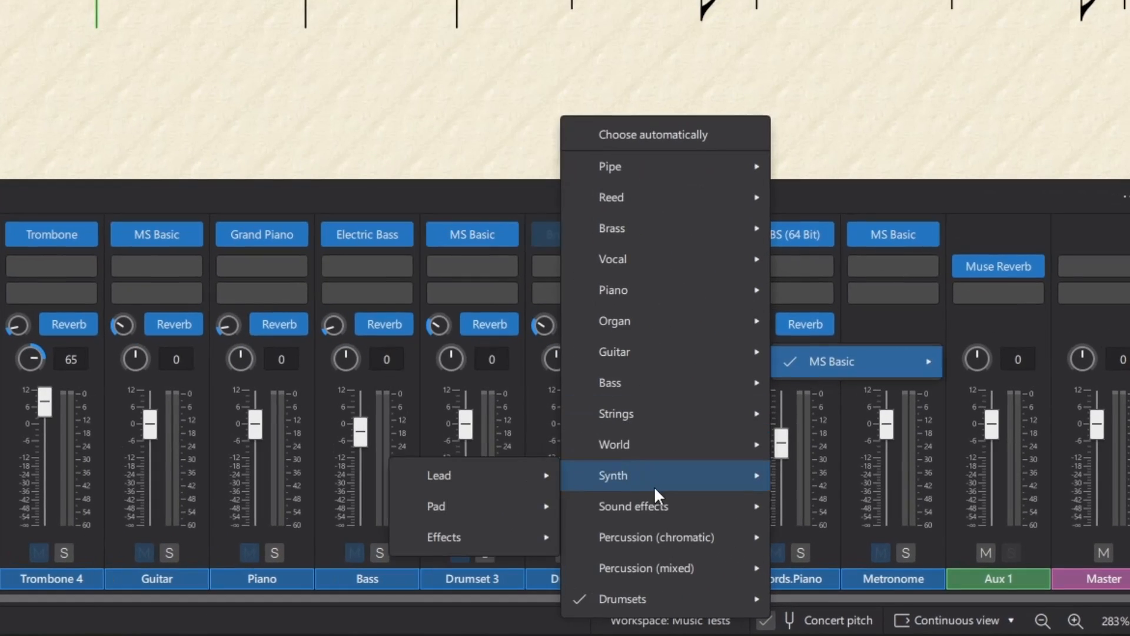
mouse_move(645, 602)
mouse_move(503, 538)
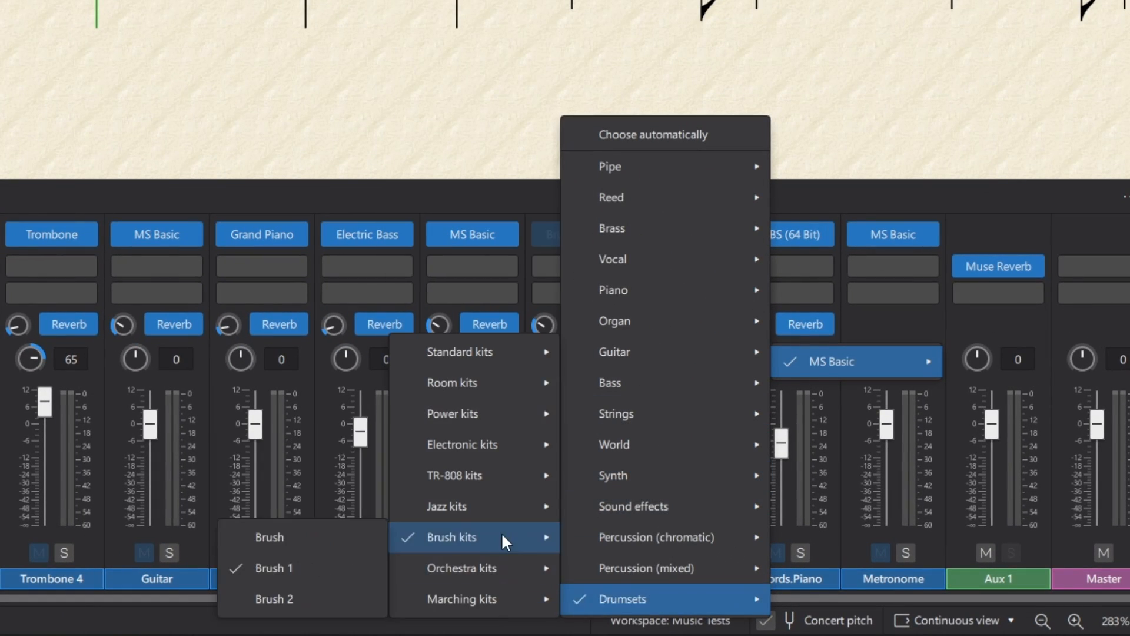
mouse_move(506, 505)
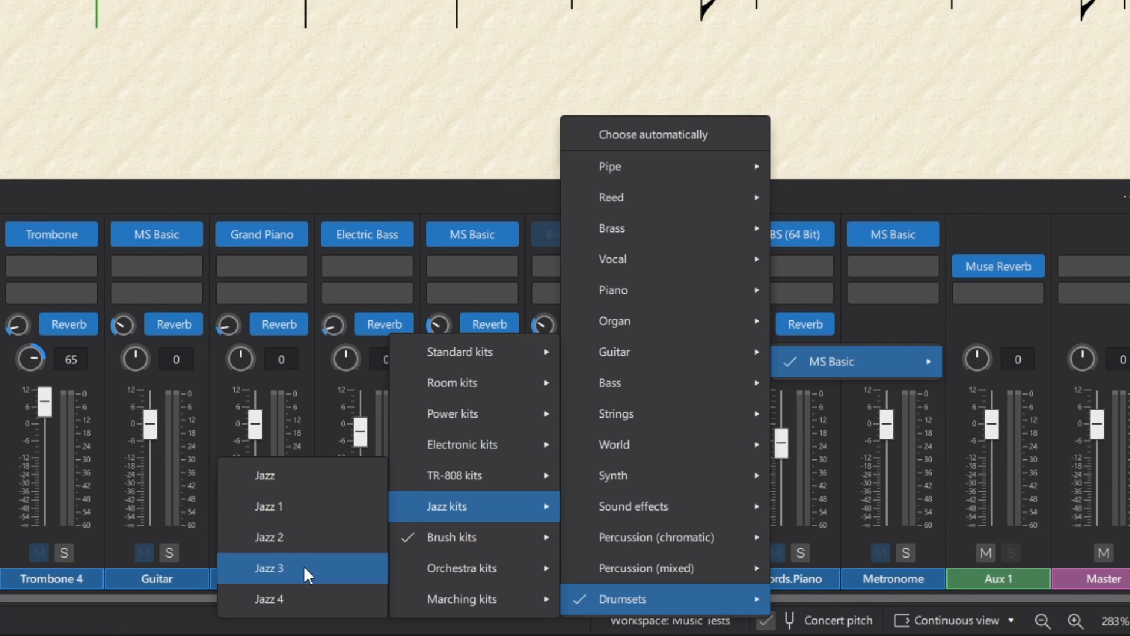
left_click(294, 509)
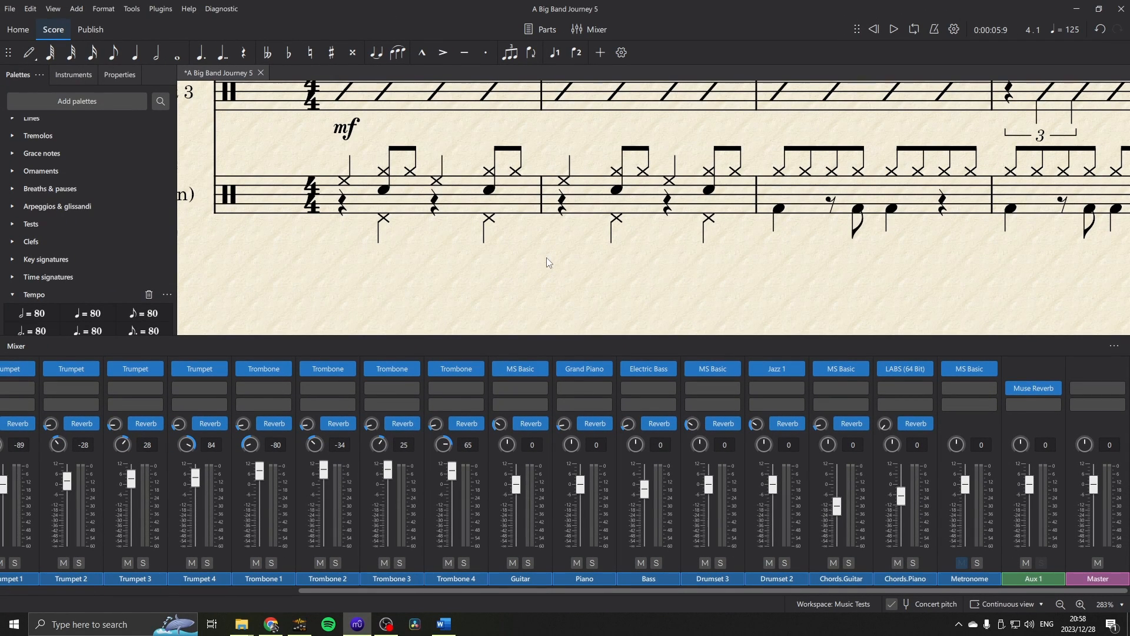
Look through the VST3 instruments offered for the Chords.Guitar channel, down to OCK under OrganicDrumLoops.
left_click(862, 368)
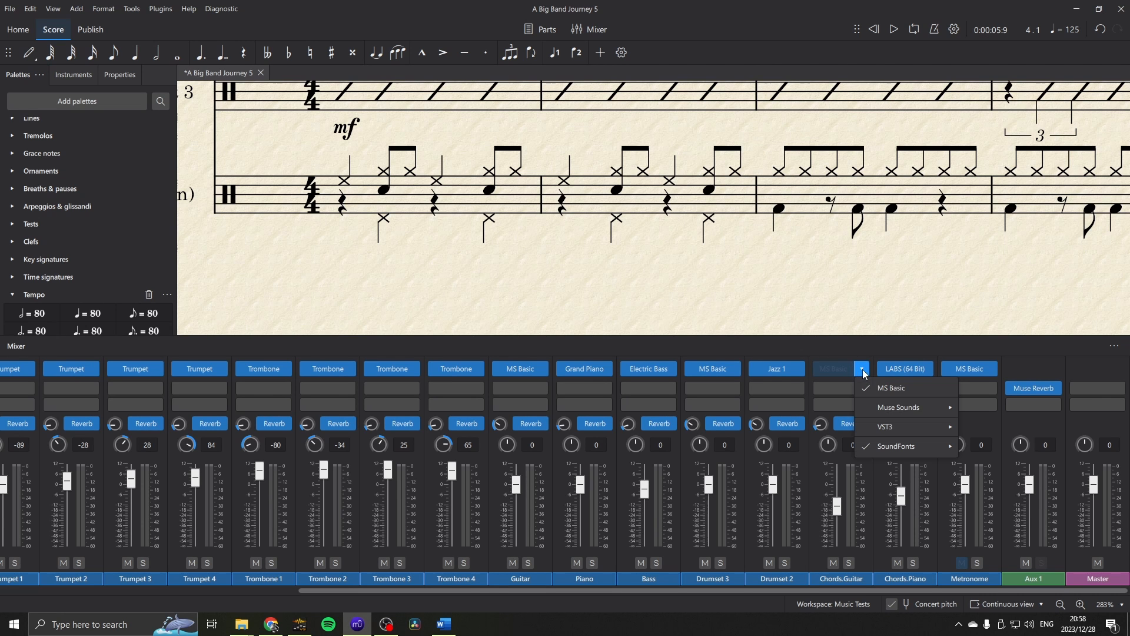
mouse_move(894, 428)
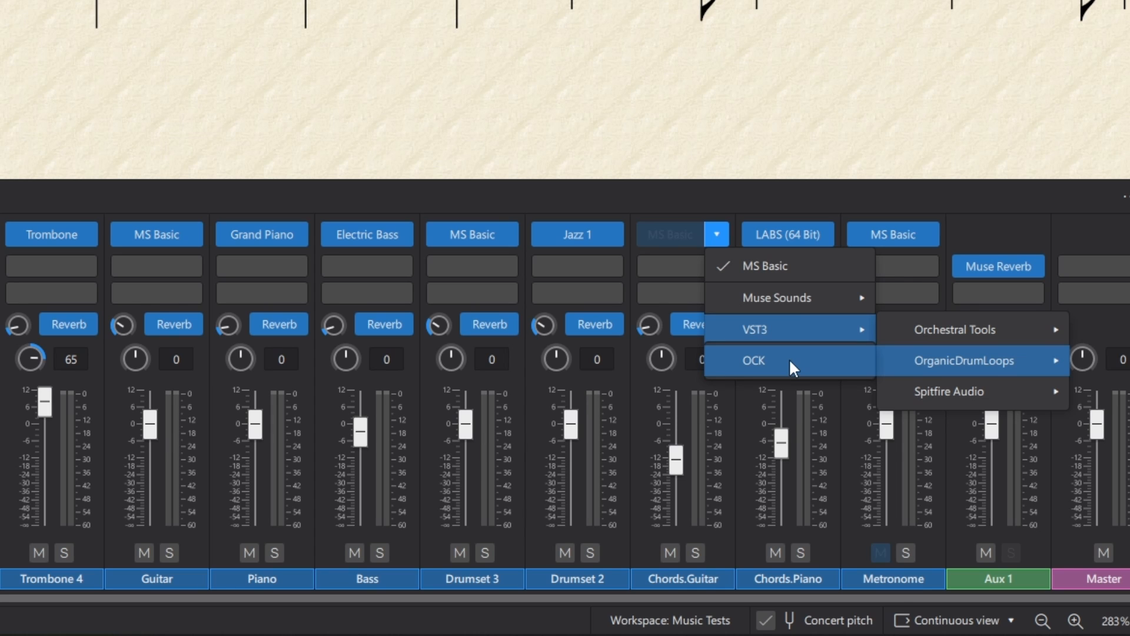
Assign the OrganicDrumLoops OCK VST3 instrument to the Drumset 2 mixer channel and move its plugin window aside.
left_click(453, 155)
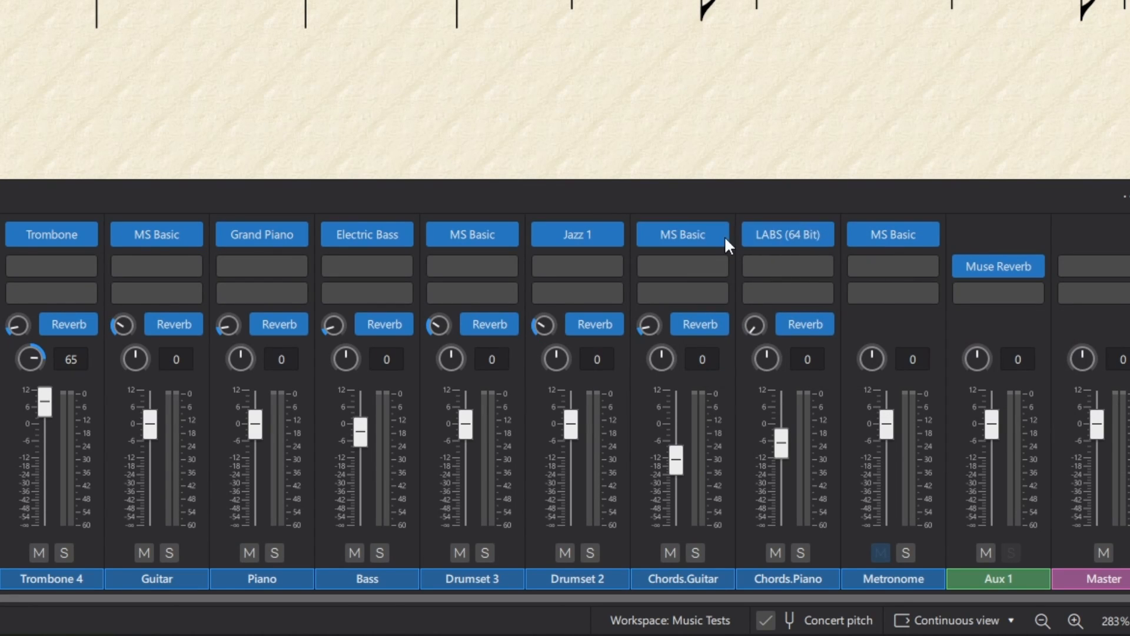
left_click(610, 237)
mouse_move(697, 330)
mouse_move(853, 358)
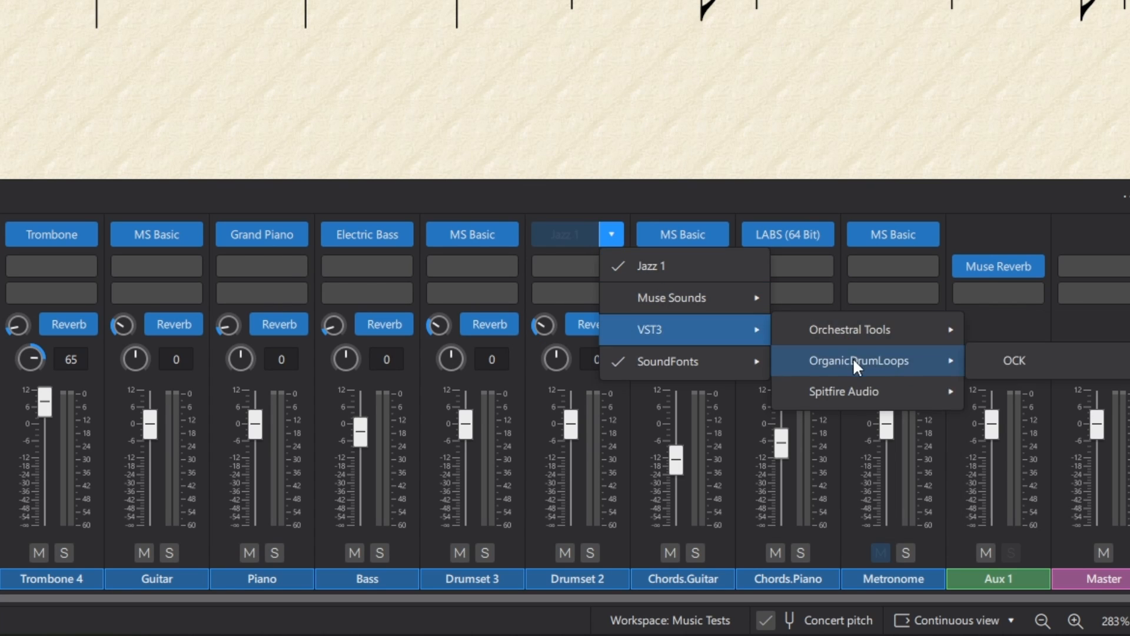
left_click(1021, 356)
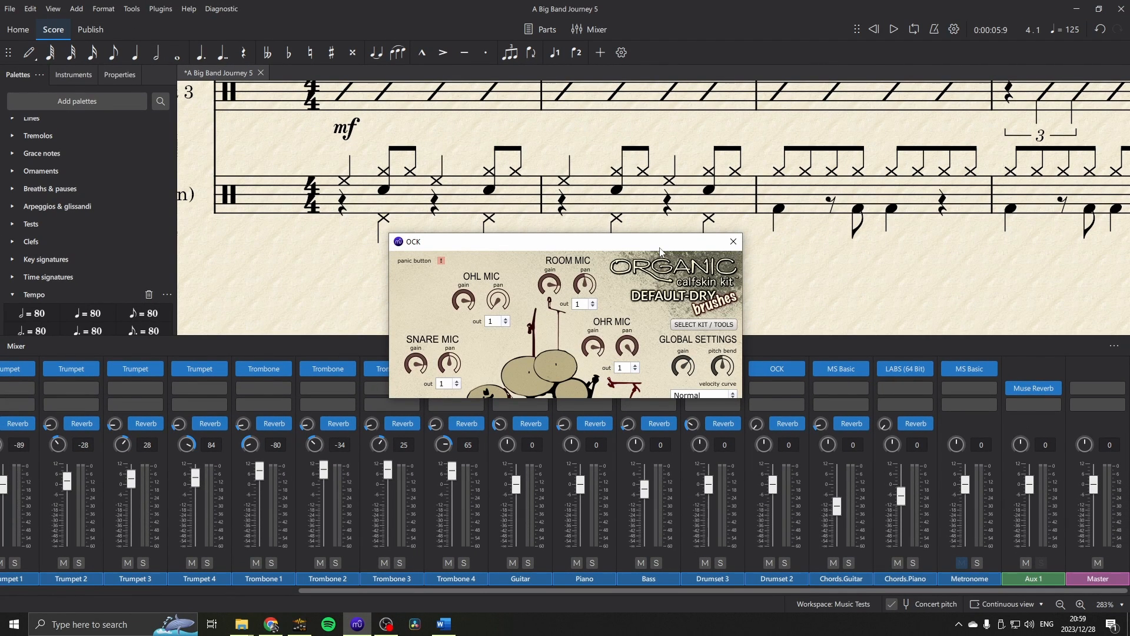
mouse_move(660, 249)
left_mouse_down()
mouse_move(661, 218)
mouse_move(658, 234)
left_mouse_up()
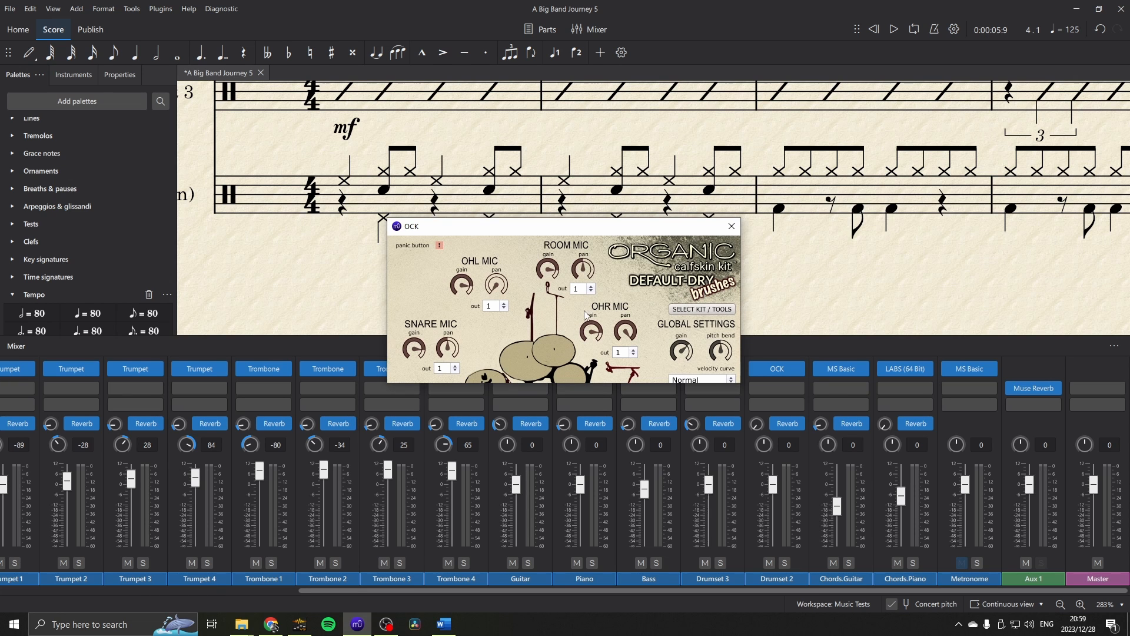
left_click_drag(599, 227, 694, 201)
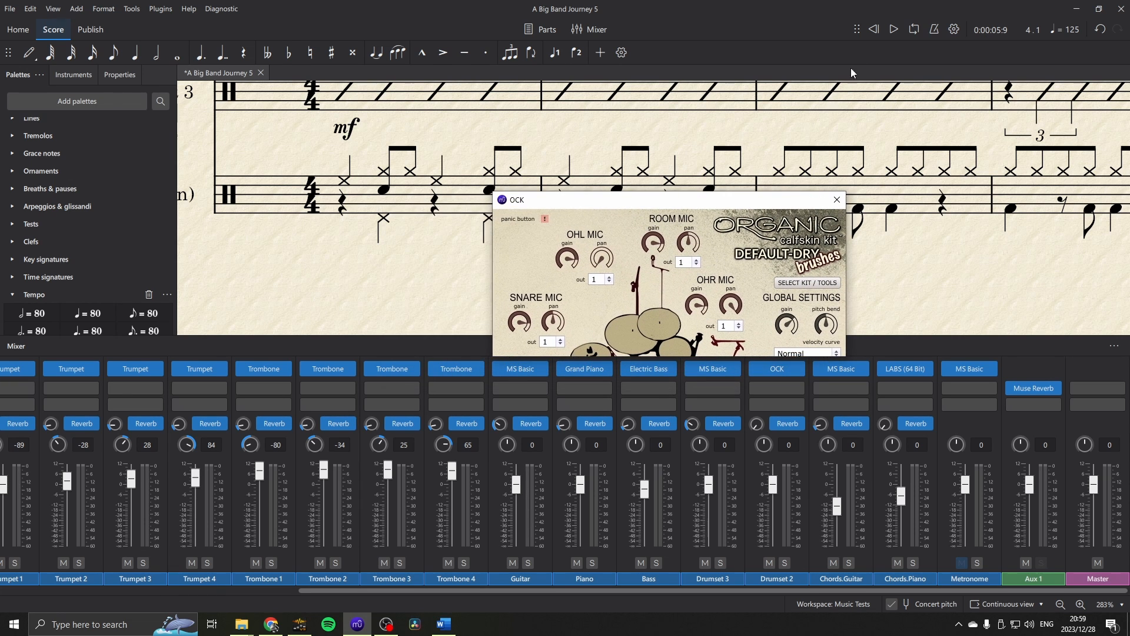
Play the score while raising the Drumset 2 channel's volume to about 12 dB, and close the OCK window.
left_click(878, 30)
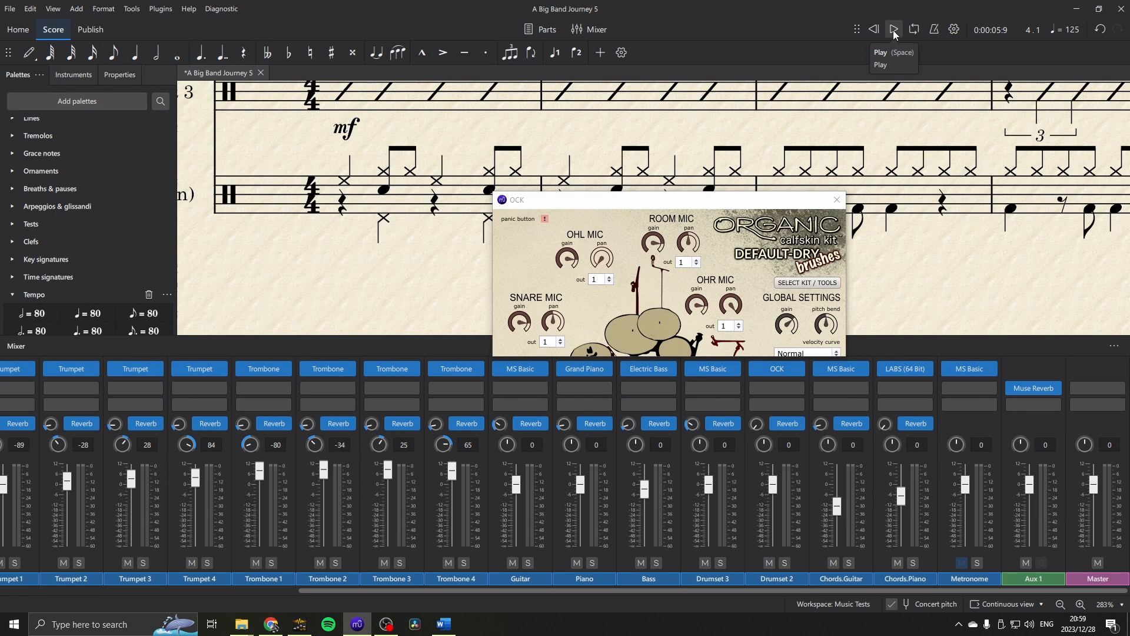
left_click(893, 30)
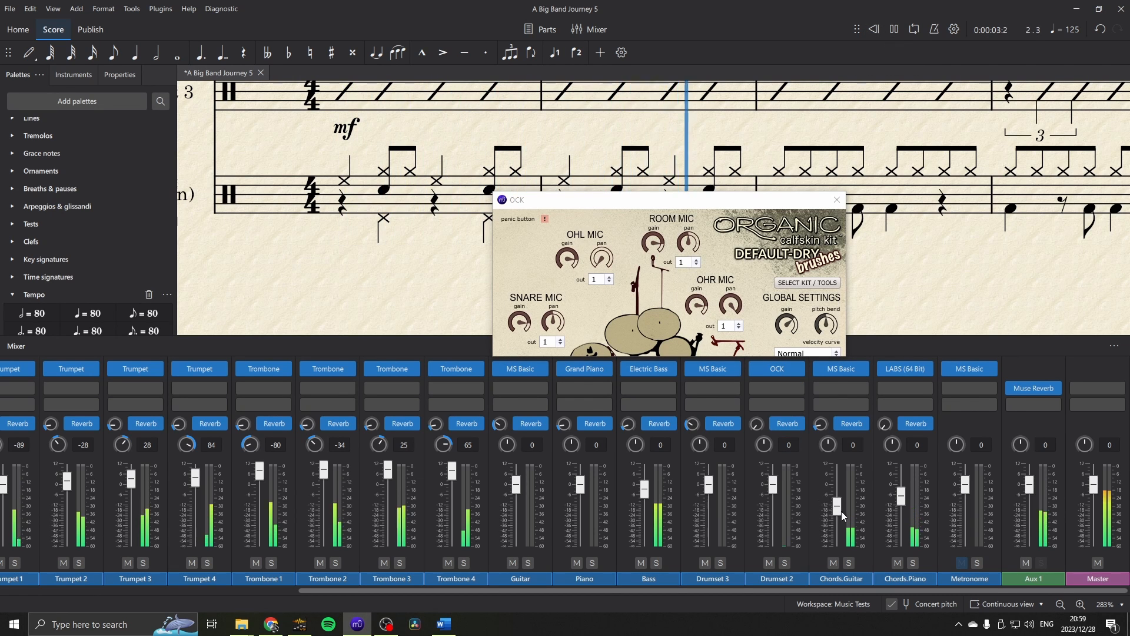
left_click_drag(775, 487, 774, 465)
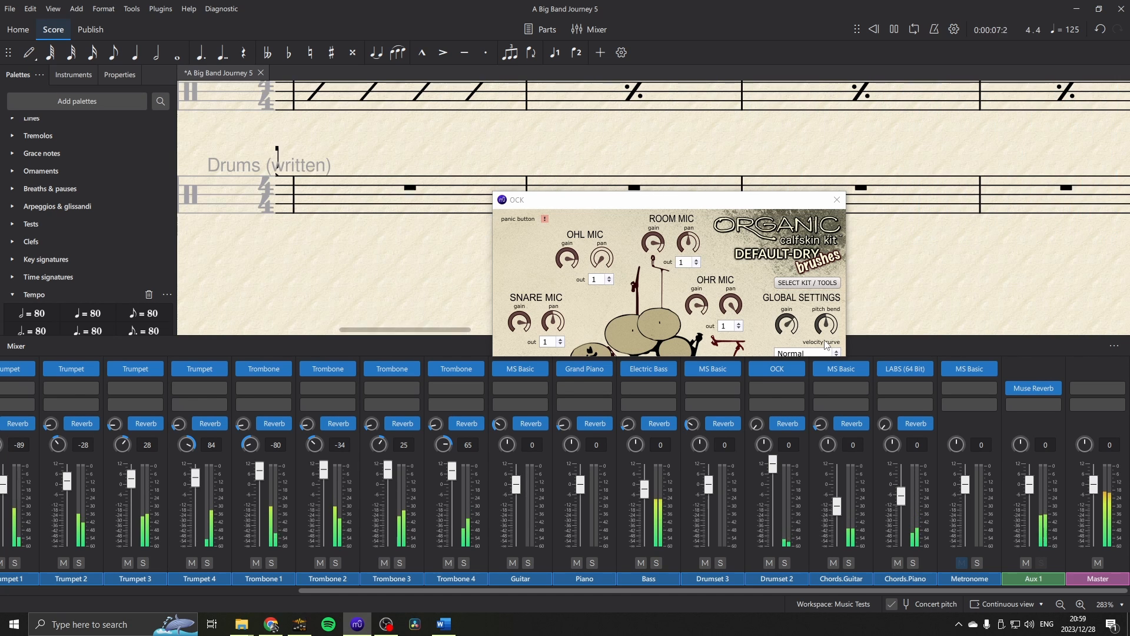
key("space")
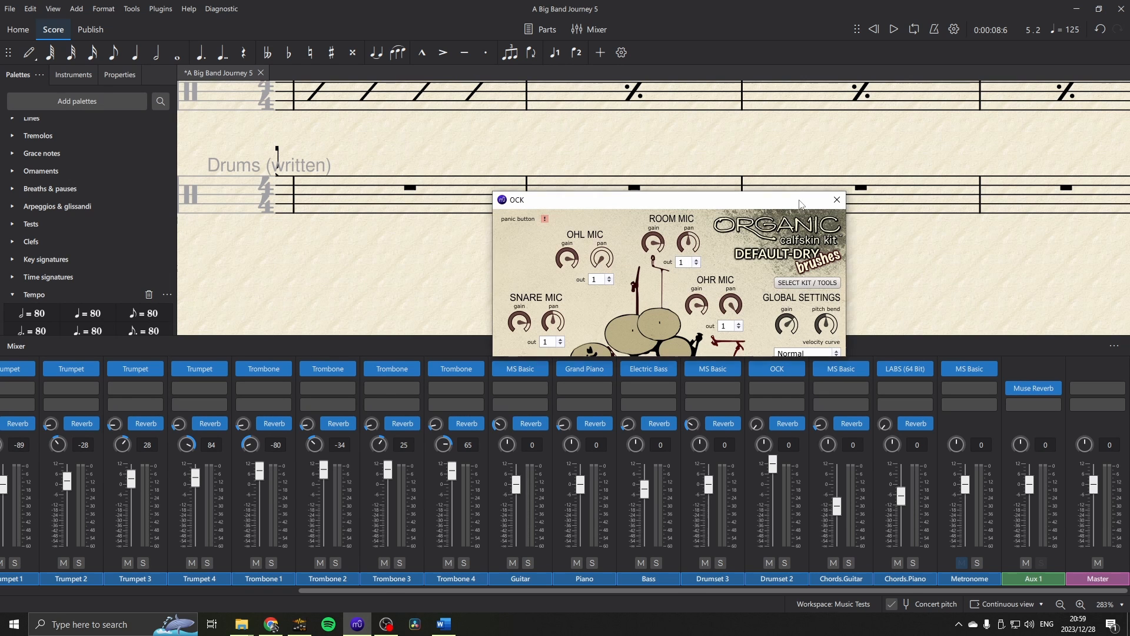
left_click_drag(800, 201, 788, 136)
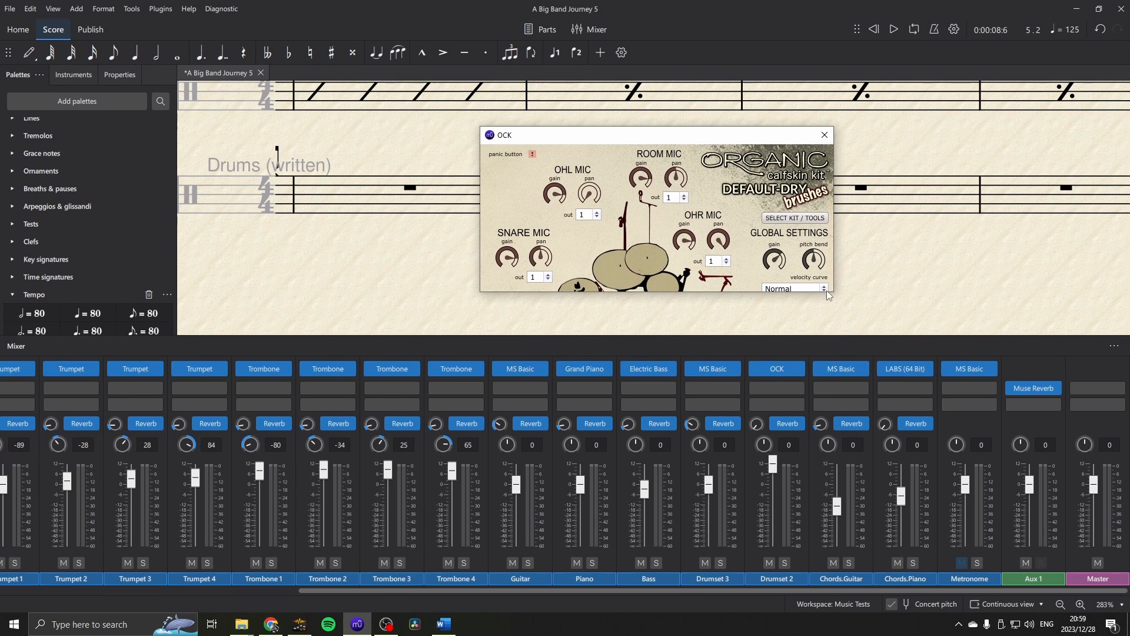
left_click(825, 134)
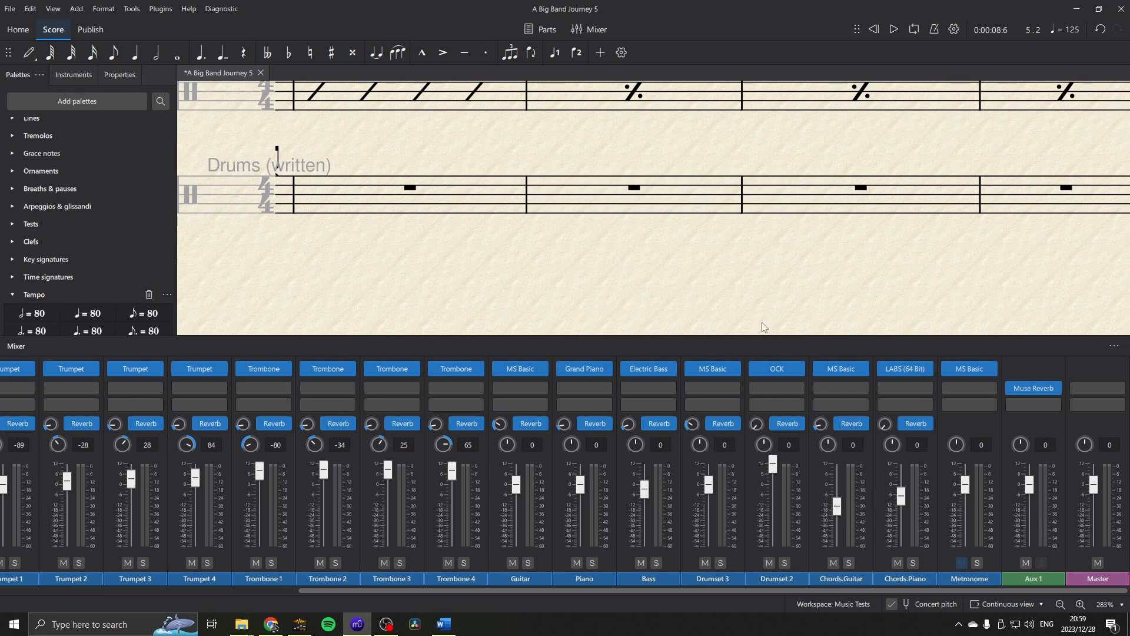
Set the Drumset 2 channel's sound back to the MS Basic soundfont's Jazz 1 drum kit.
left_click(800, 369)
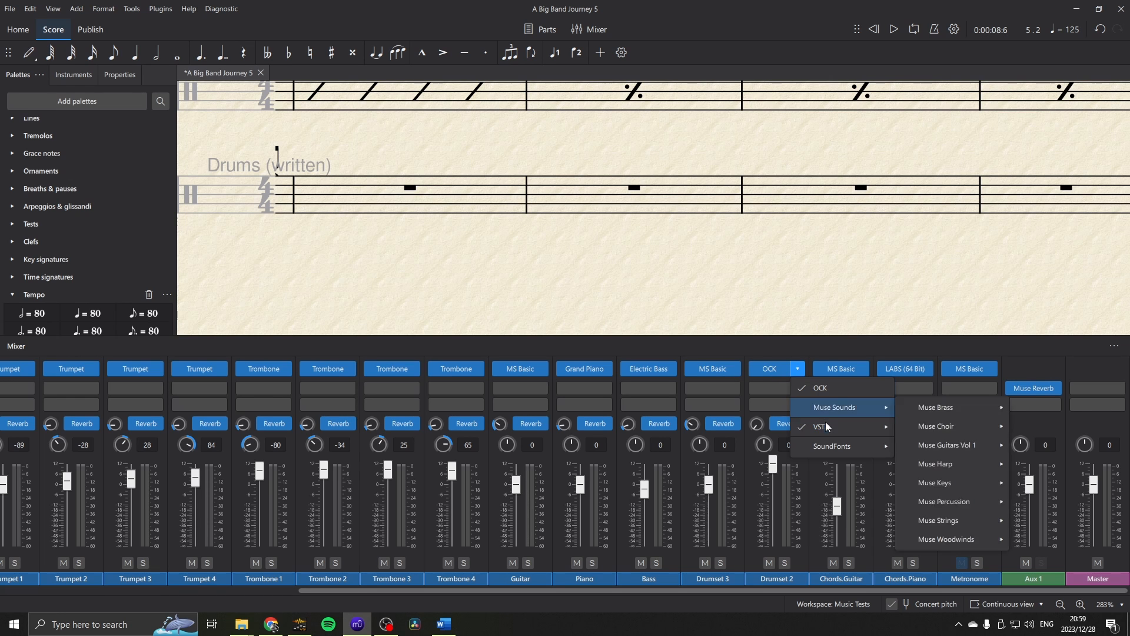
mouse_move(834, 447)
mouse_move(928, 447)
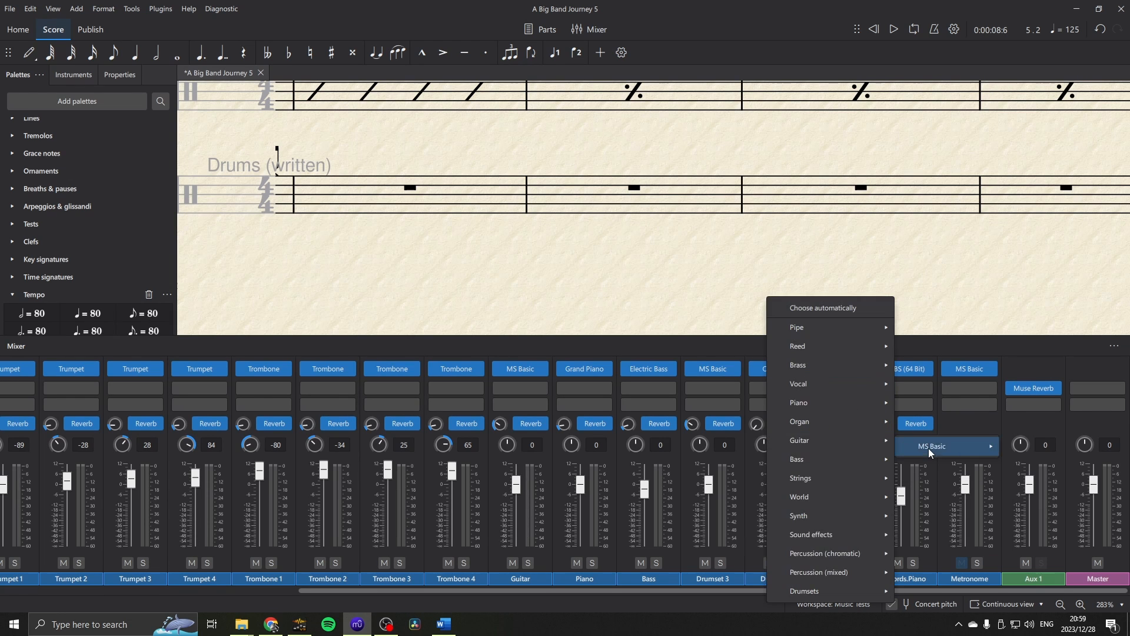
mouse_move(812, 591)
mouse_move(730, 535)
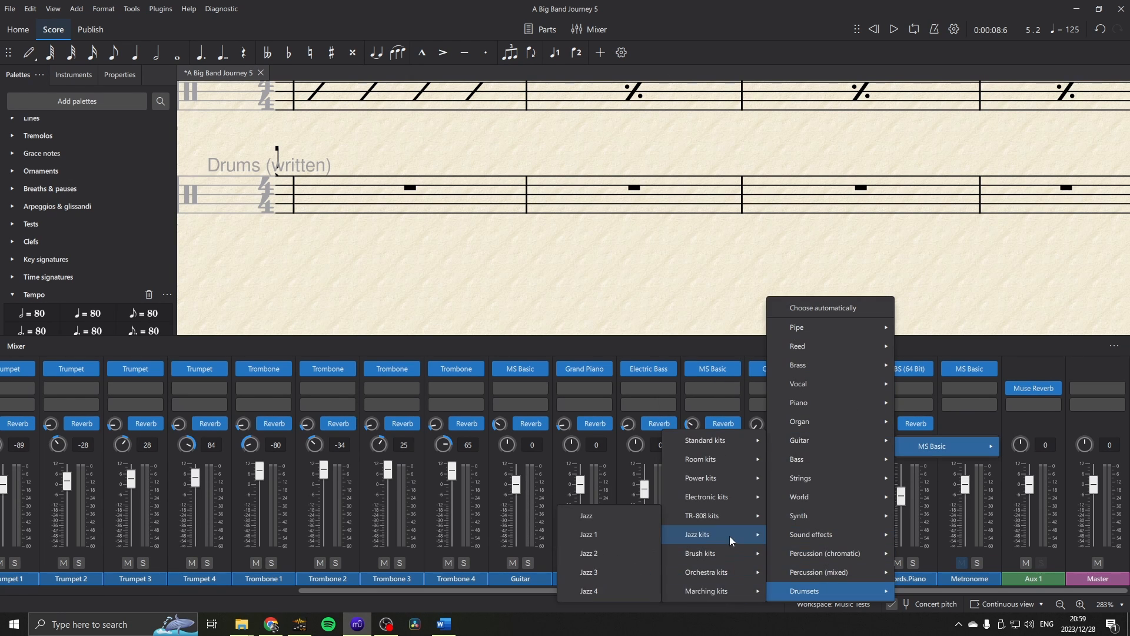
left_click(616, 534)
Clear the notes from bars 2 and 4 of the Drums (written) staff.
left_click_drag(438, 224, 1050, 242)
left_click_drag(549, 283, 955, 284)
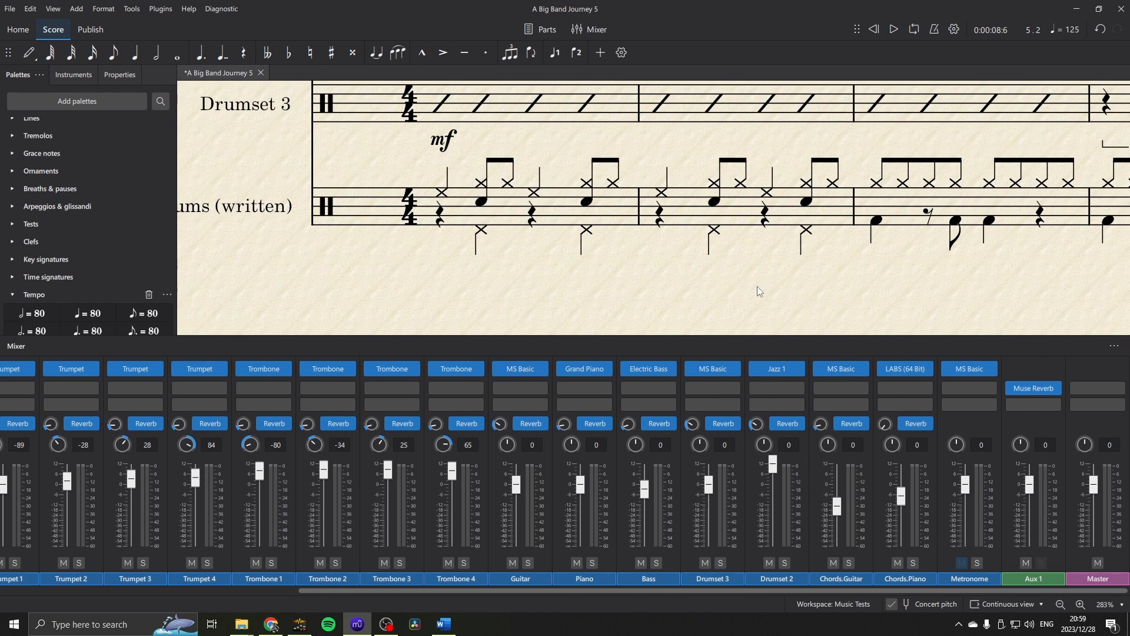
left_click_drag(823, 289, 747, 285)
left_click(761, 211)
key("Delete")
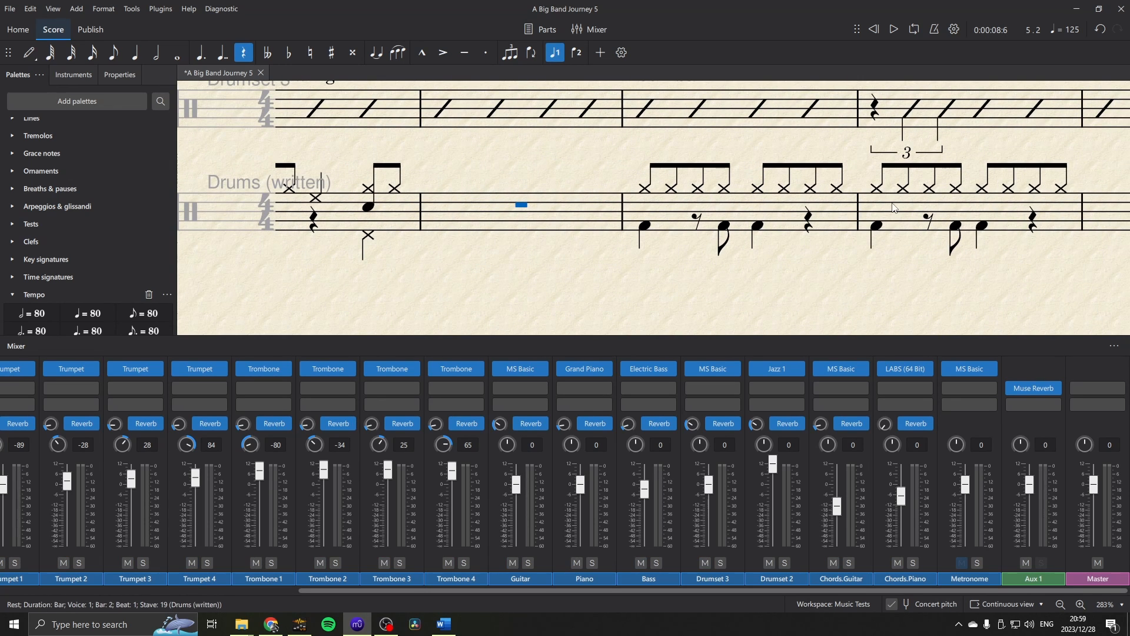
left_click(893, 208)
key("Delete")
left_click_drag(546, 272, 760, 259)
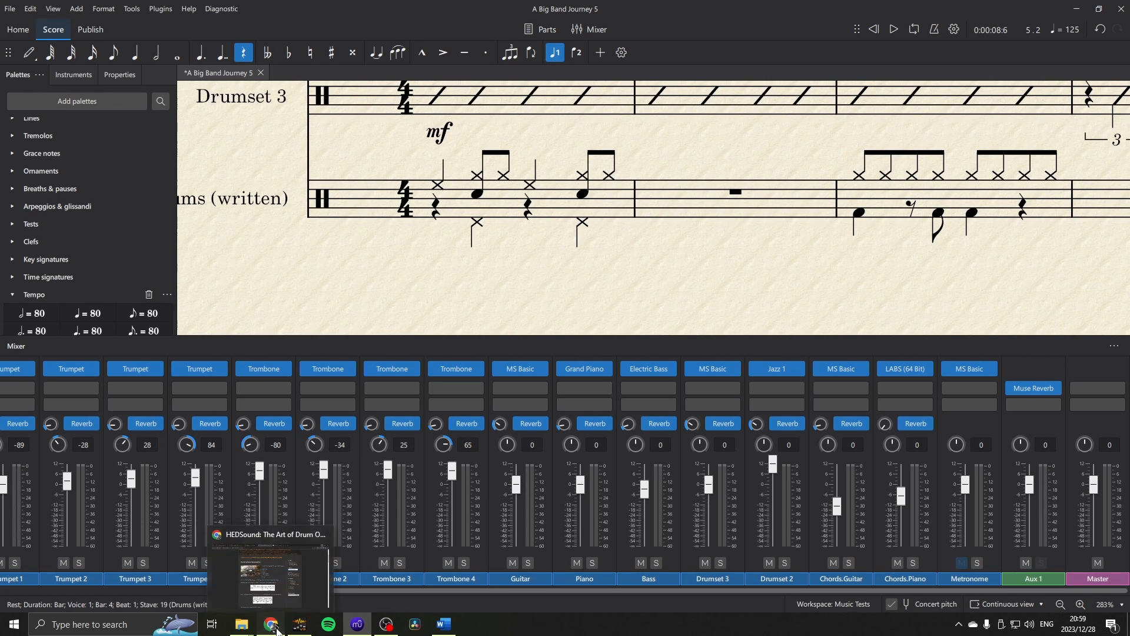
Switch to the browser and read HEDSound's The Art of Drum Optimization article, including the hi-hat off-beat and weak-beat velocity advice.
left_click(274, 626)
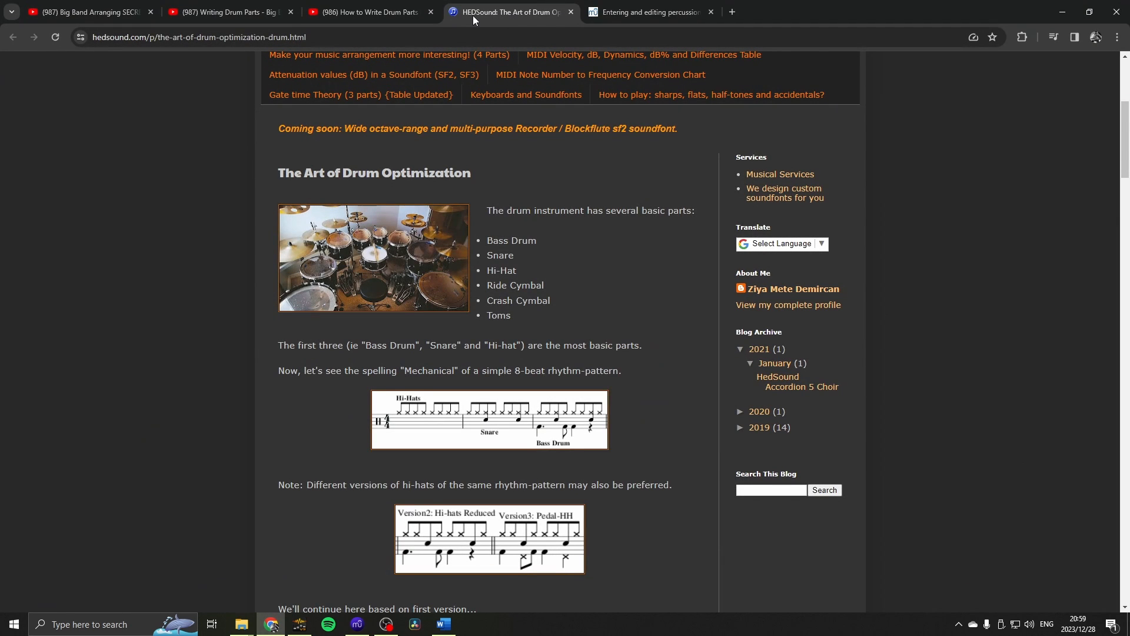
scroll(549, 189, "up", 5)
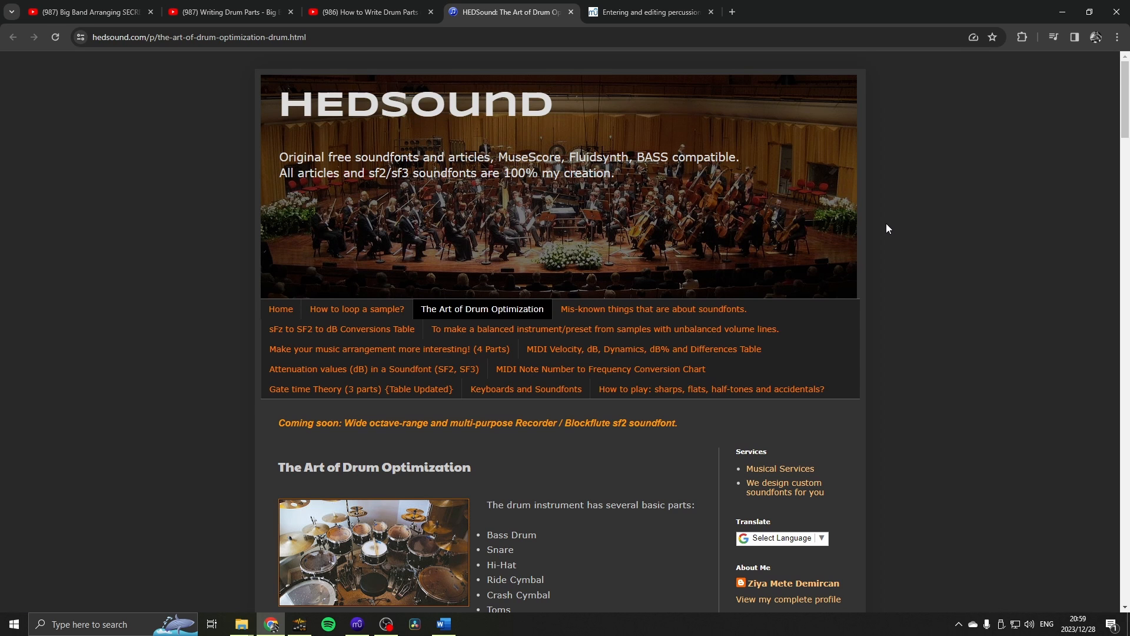
scroll(888, 228, "down", 2)
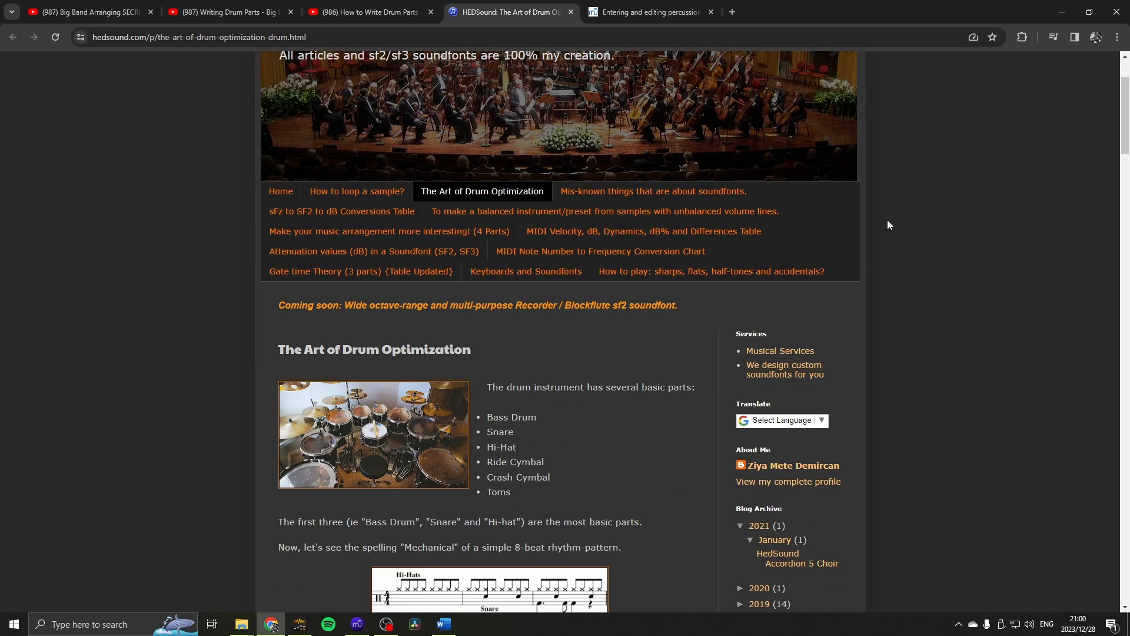
scroll(616, 300, "down", 4)
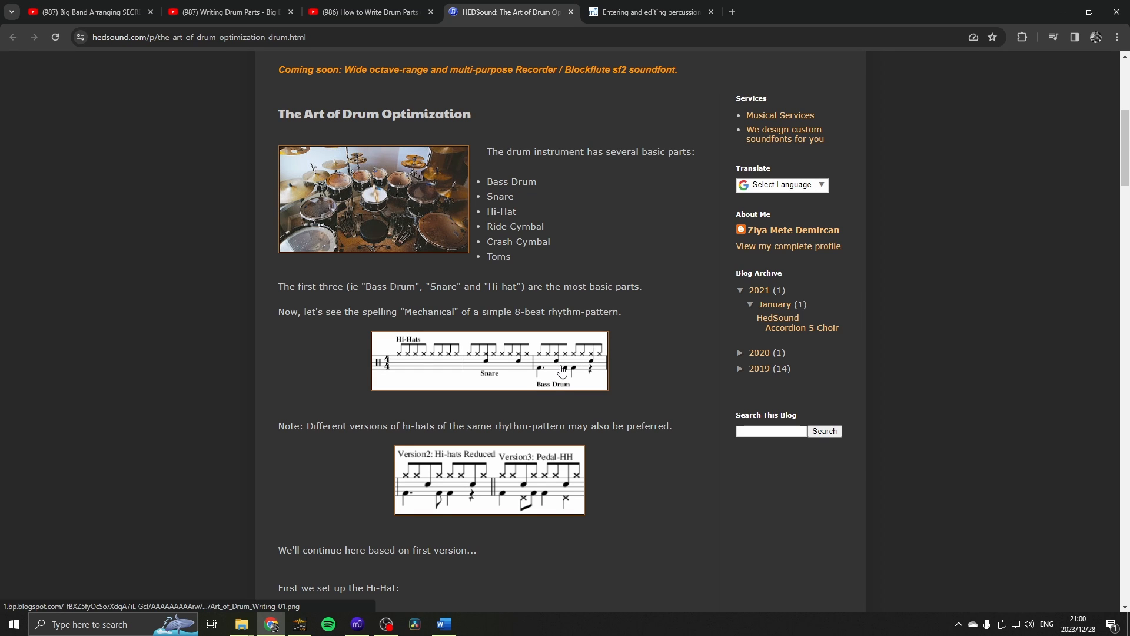
scroll(553, 370, "down", 5)
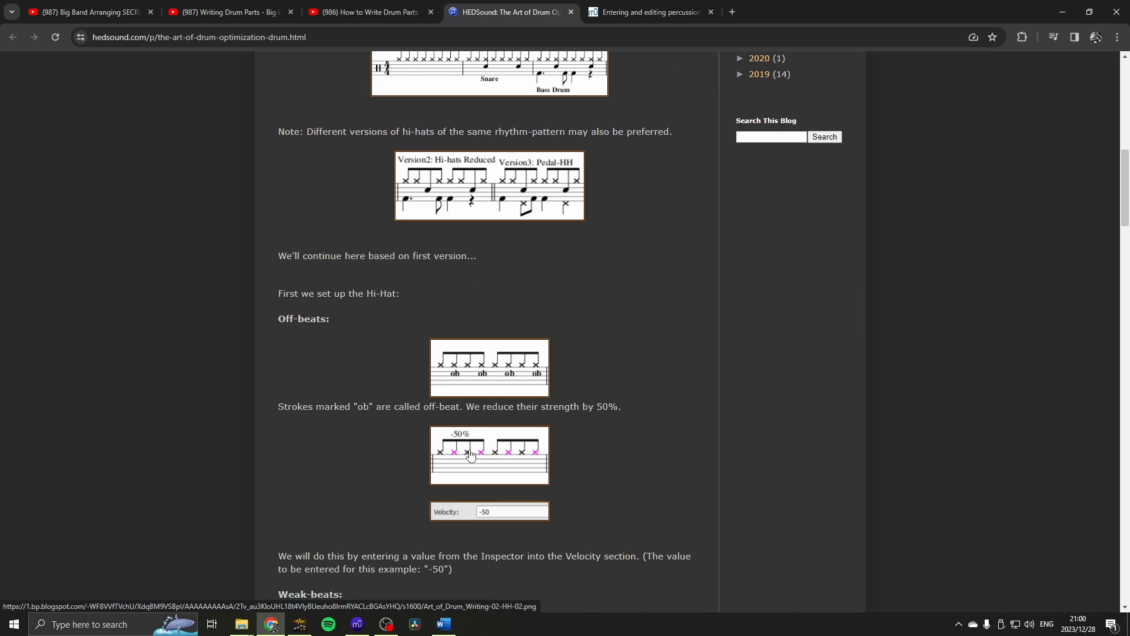
scroll(590, 435, "down", 5)
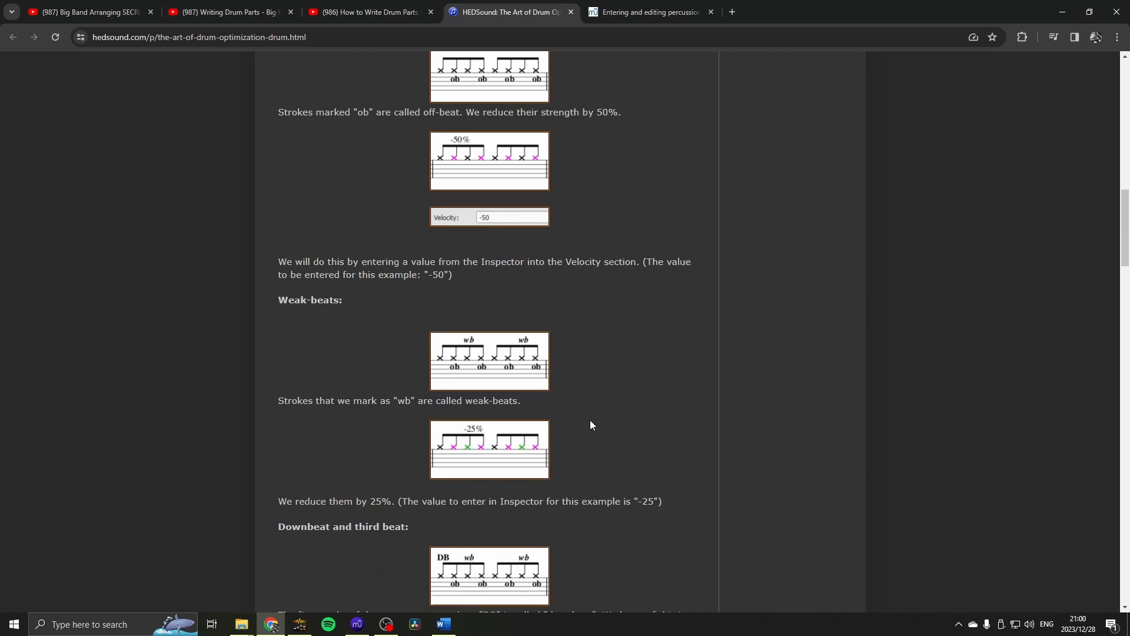
Switch back to MuseScore and play the first bar of the Drums (written) staff.
left_click(357, 624)
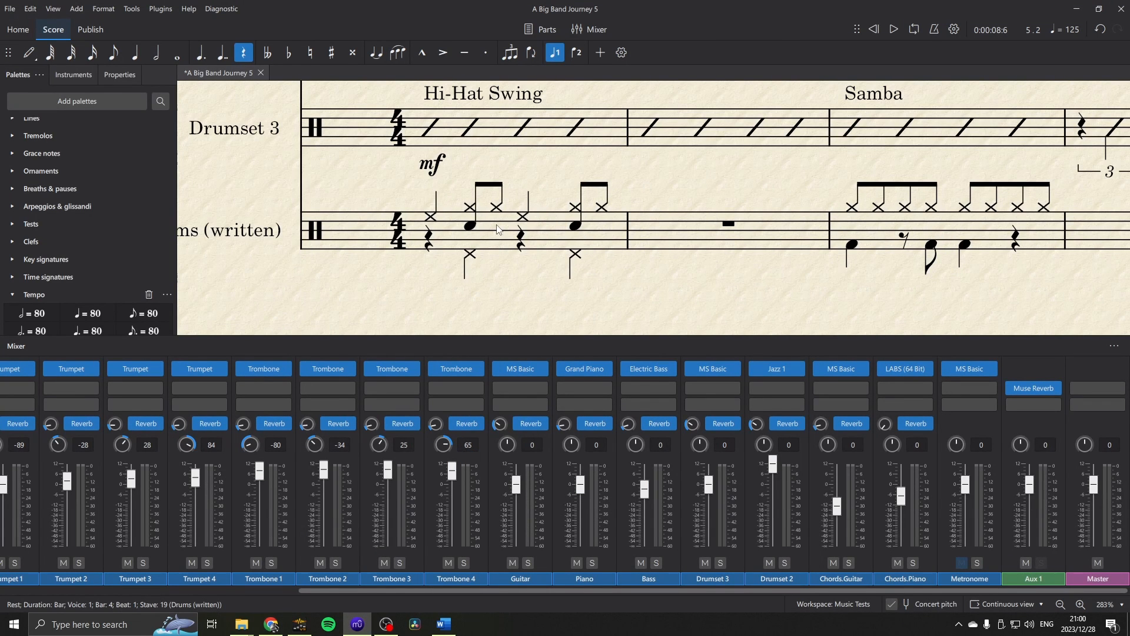
left_click(497, 230)
key("space")
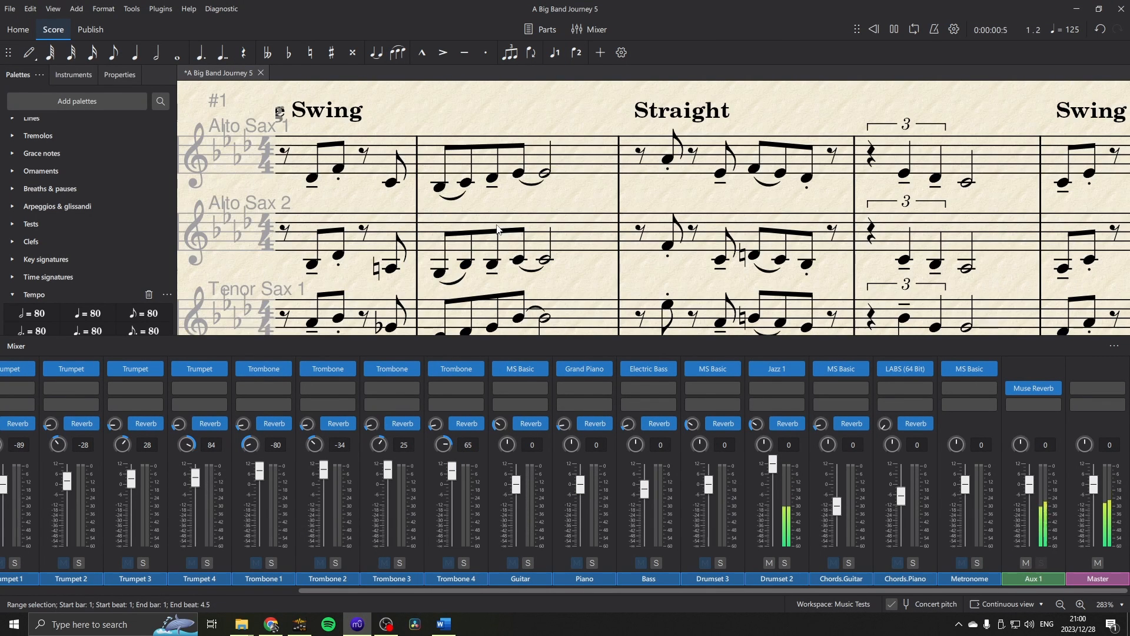
key("space")
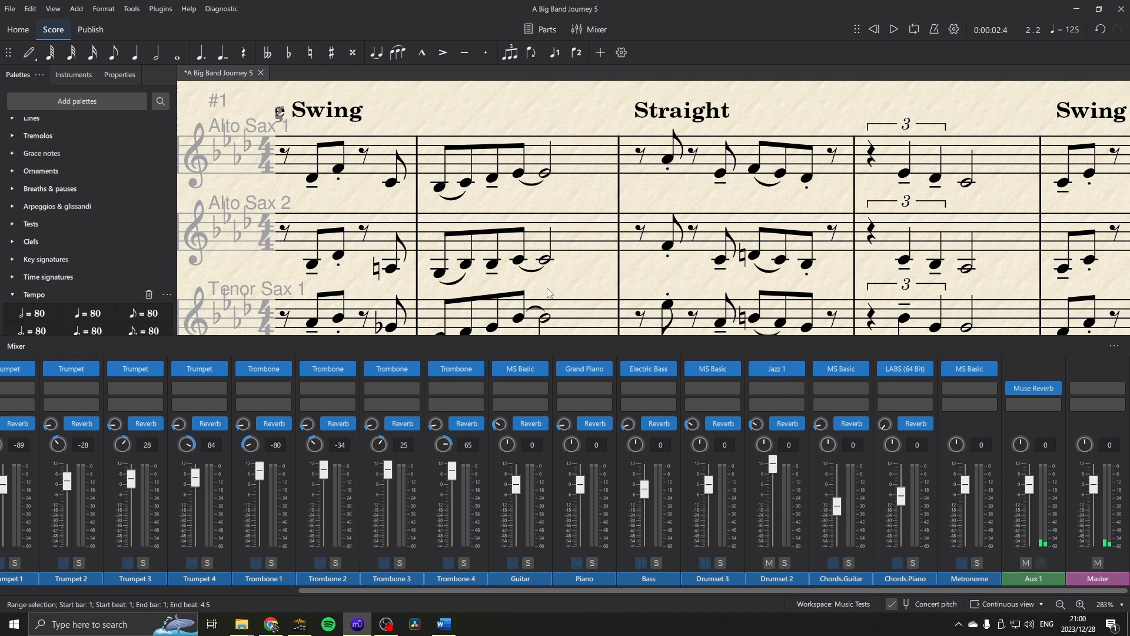
Hide the mixer and clear the bar selection on the Drums (written) staff.
scroll(653, 256, "down", 10)
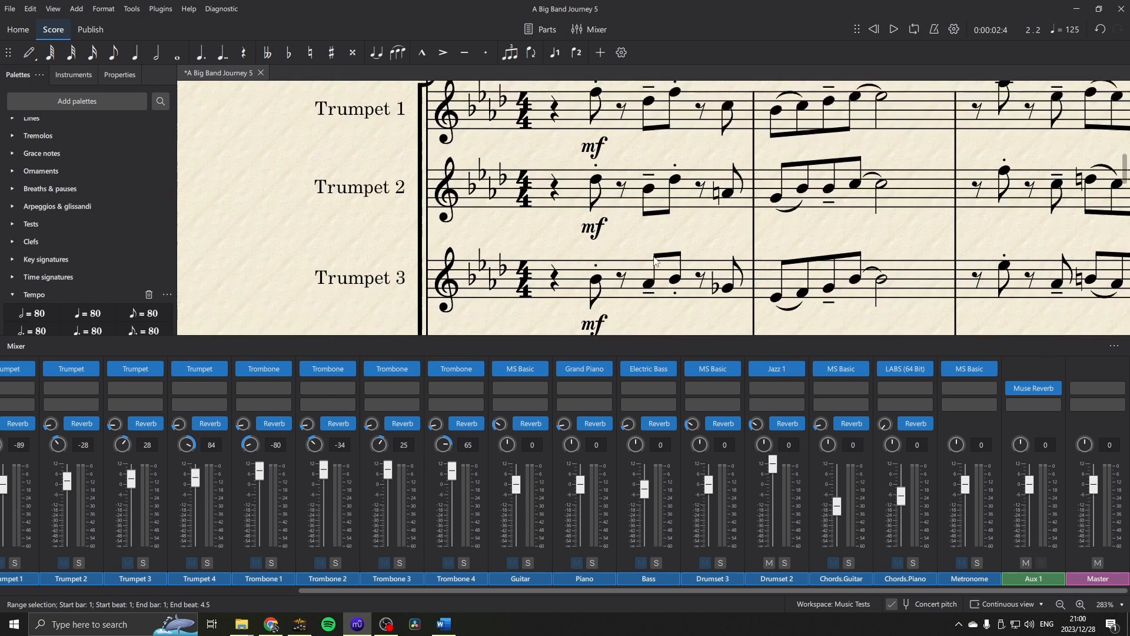
left_click(589, 28)
scroll(655, 274, "down", 15)
left_click_drag(651, 270, 605, 376)
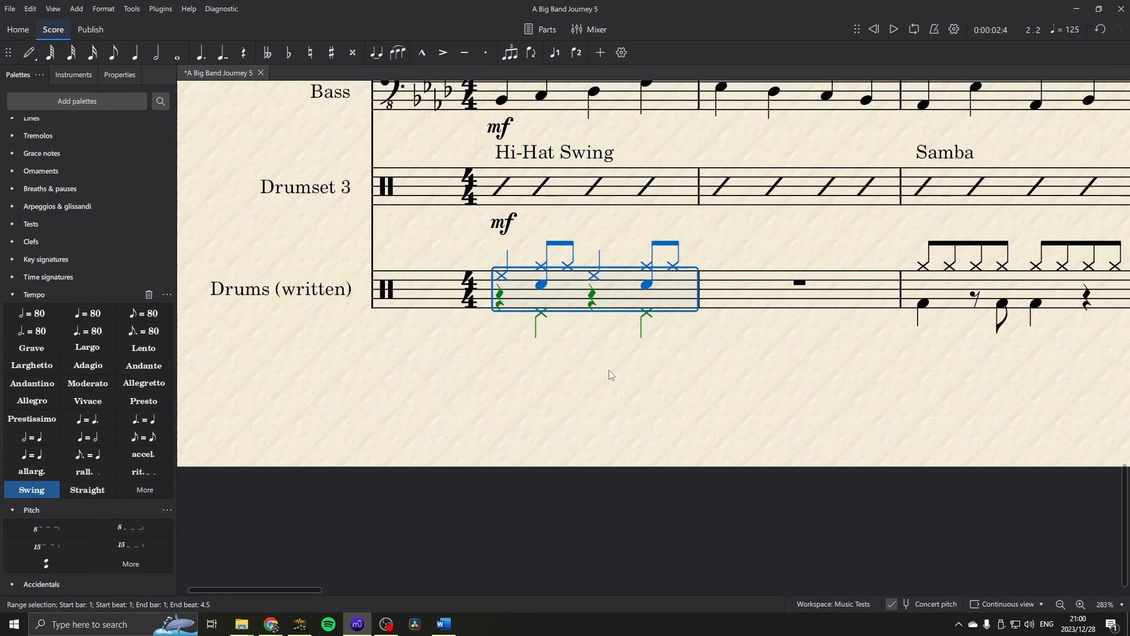
scroll(630, 340, "down", 2)
scroll(626, 334, "up", 3)
left_click(625, 344)
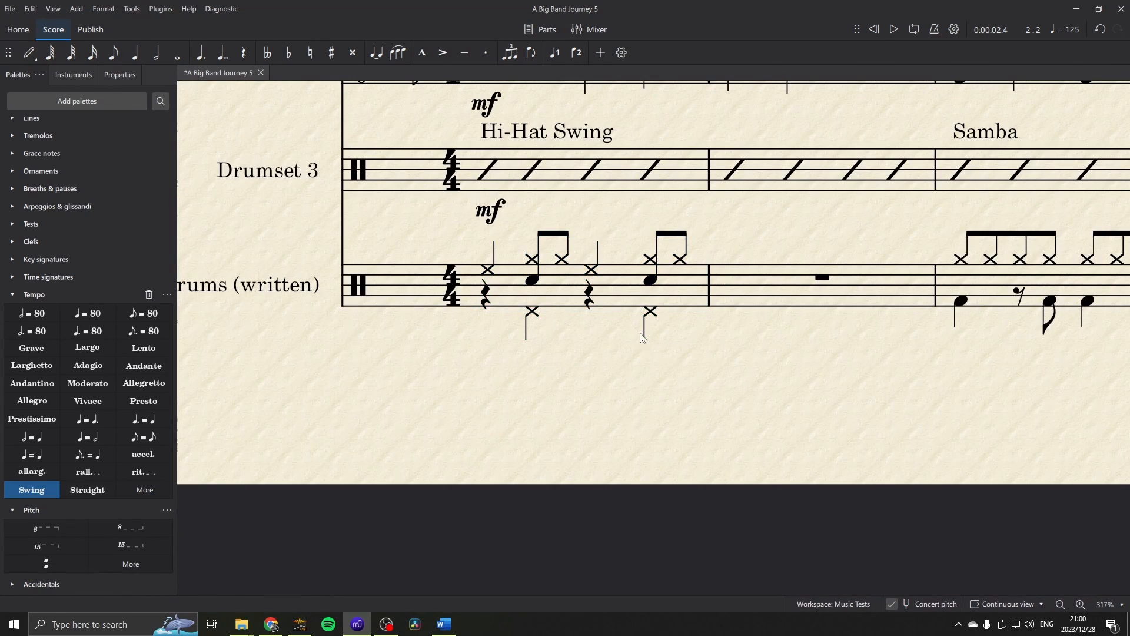
Add an mf dynamic to the start of bar 1 on the Drums (written) staff.
left_click(591, 270)
left_click(488, 269)
left_click(539, 283)
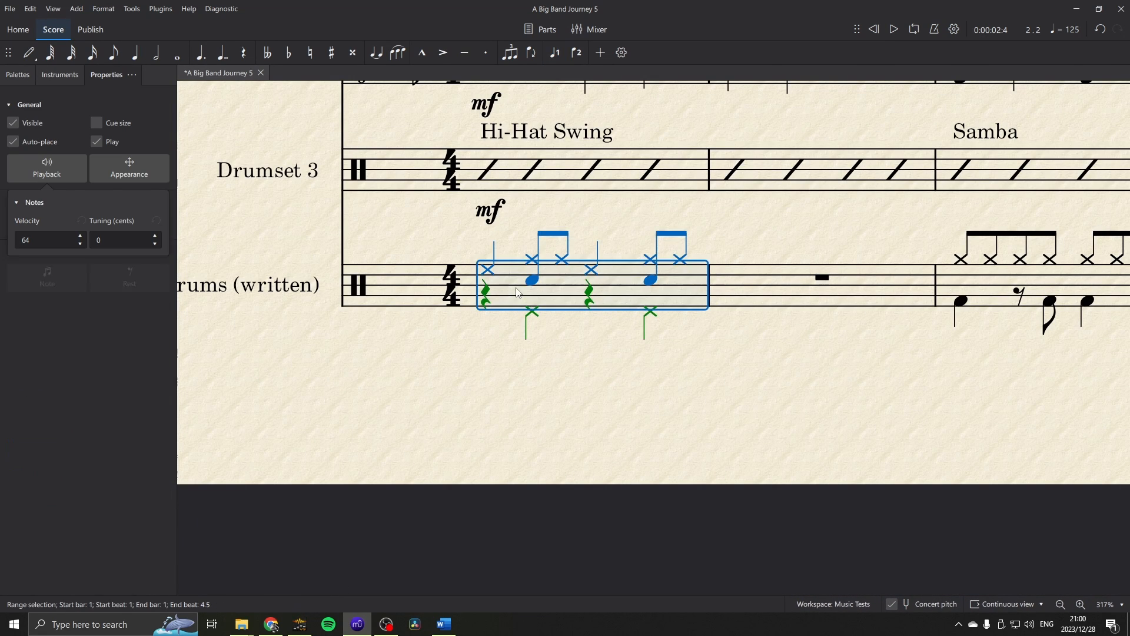
left_click(21, 76)
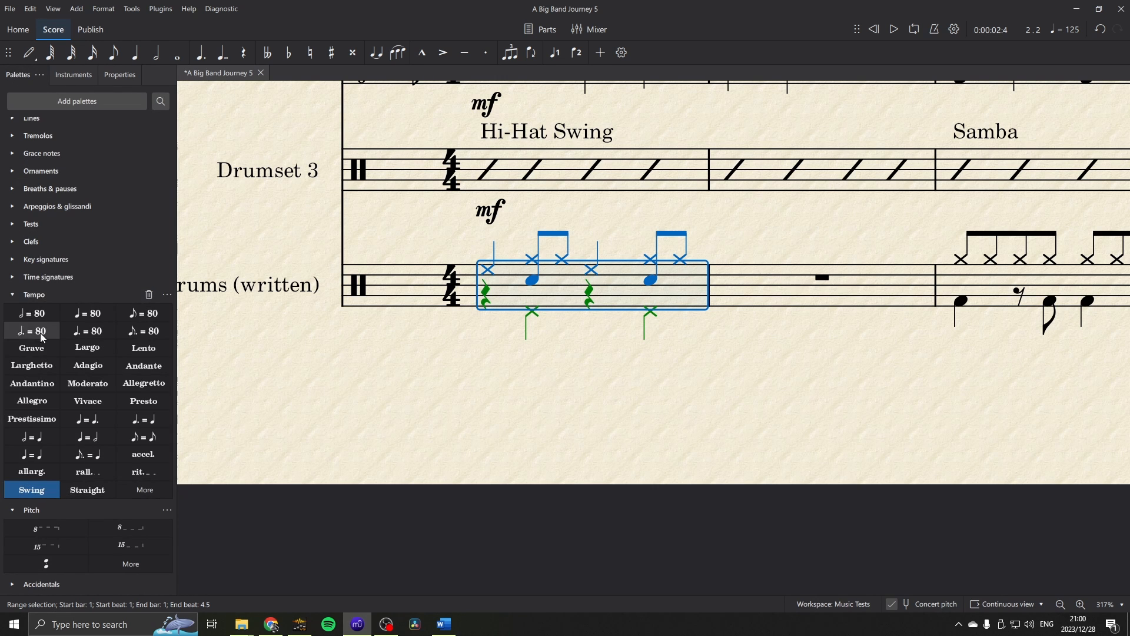
left_click(12, 294)
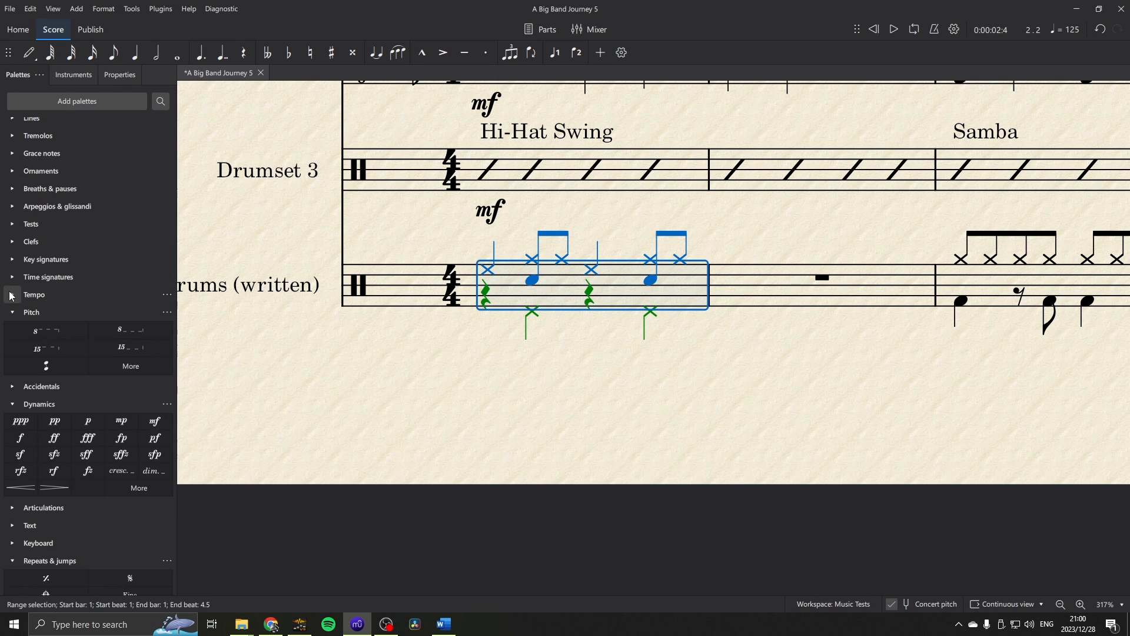
left_click(154, 421)
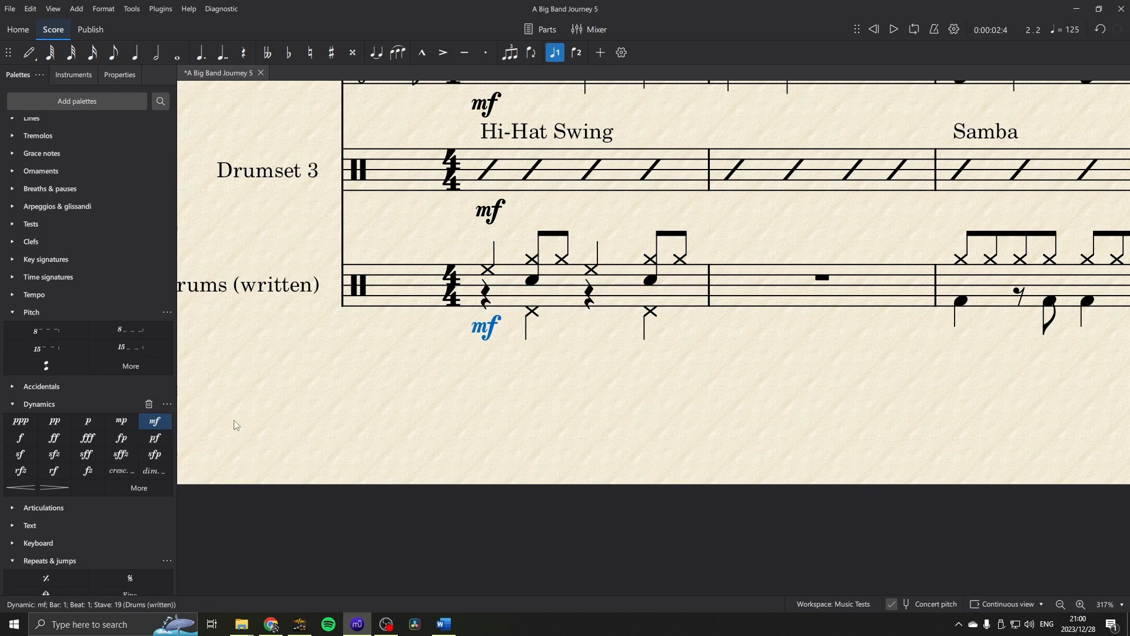
Set the velocity of the open hi-hat on beat 3 of bar 1 in the Drums (written) staff to 50.
left_click(636, 401)
left_click(591, 269)
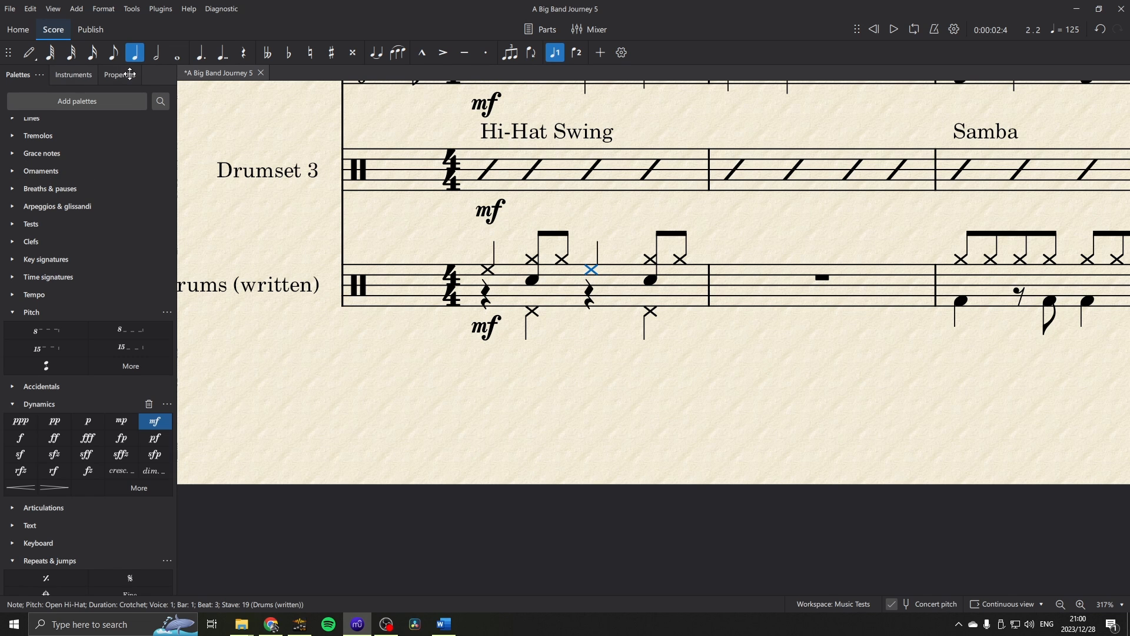
left_click(129, 74)
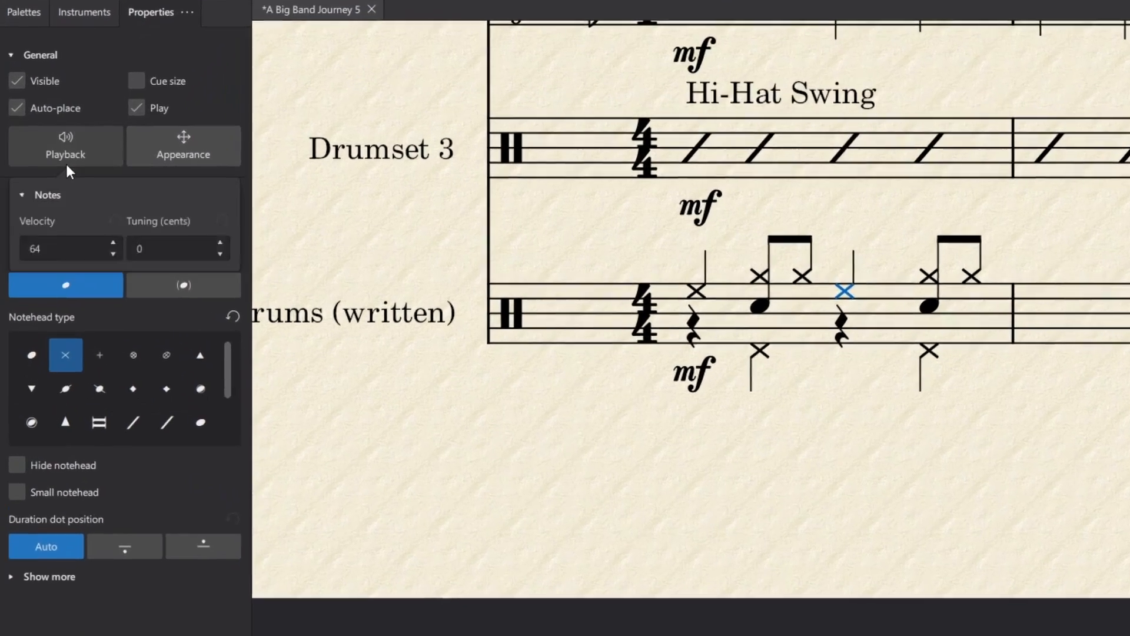
double_click(56, 250)
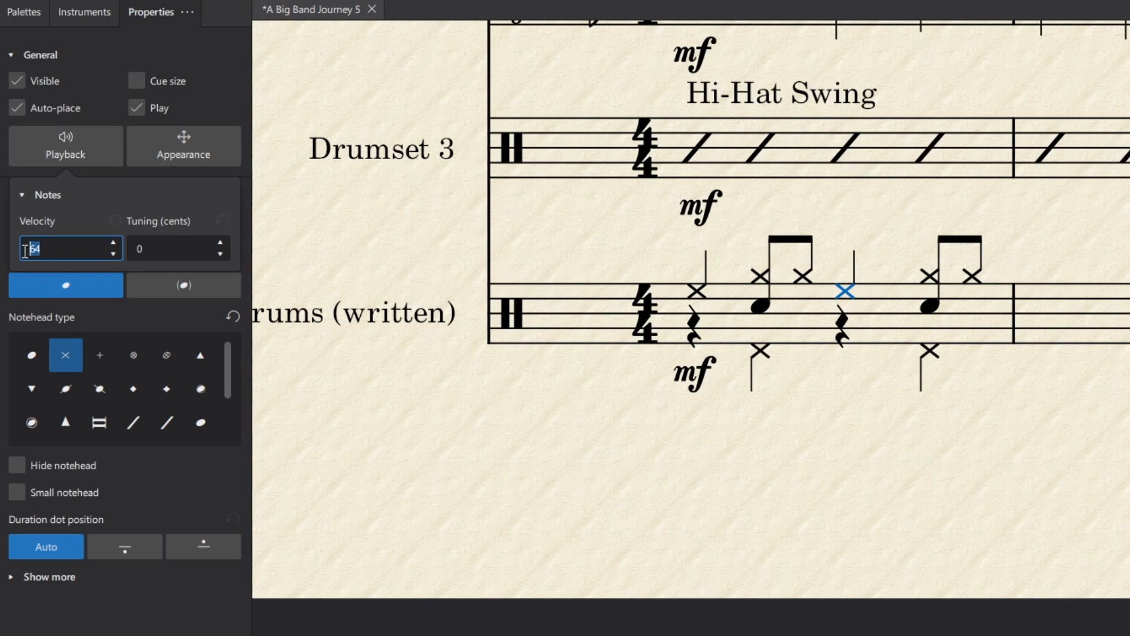
type("50")
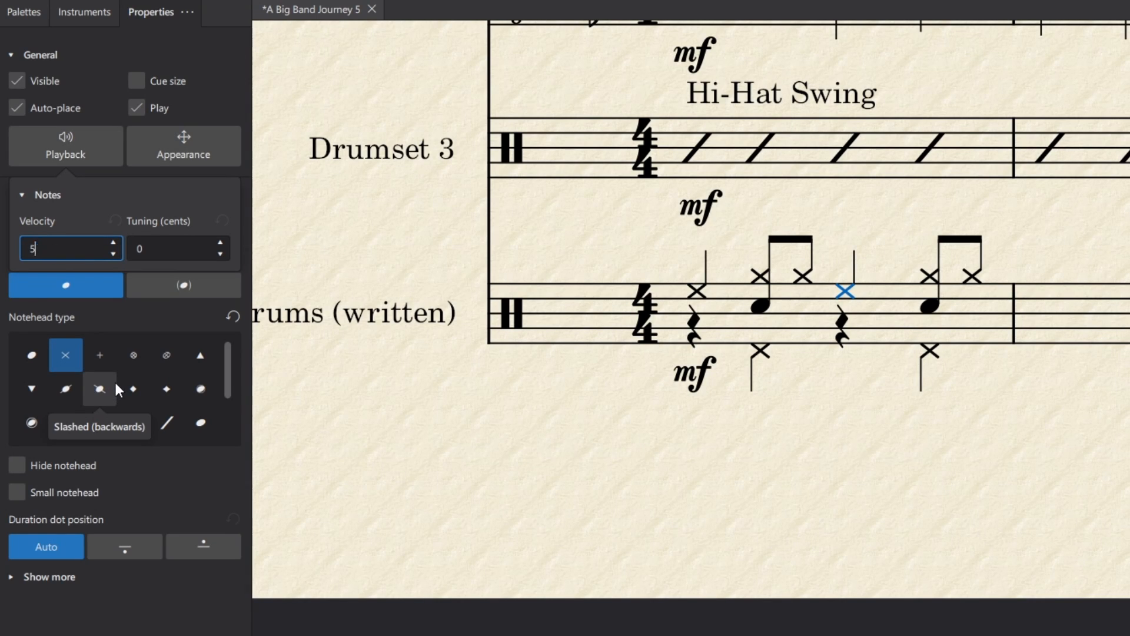
Set the velocity of both off-beat closed hi-hat notes in bar 1, after beats 2 and 4, to 40.
left_click(804, 280)
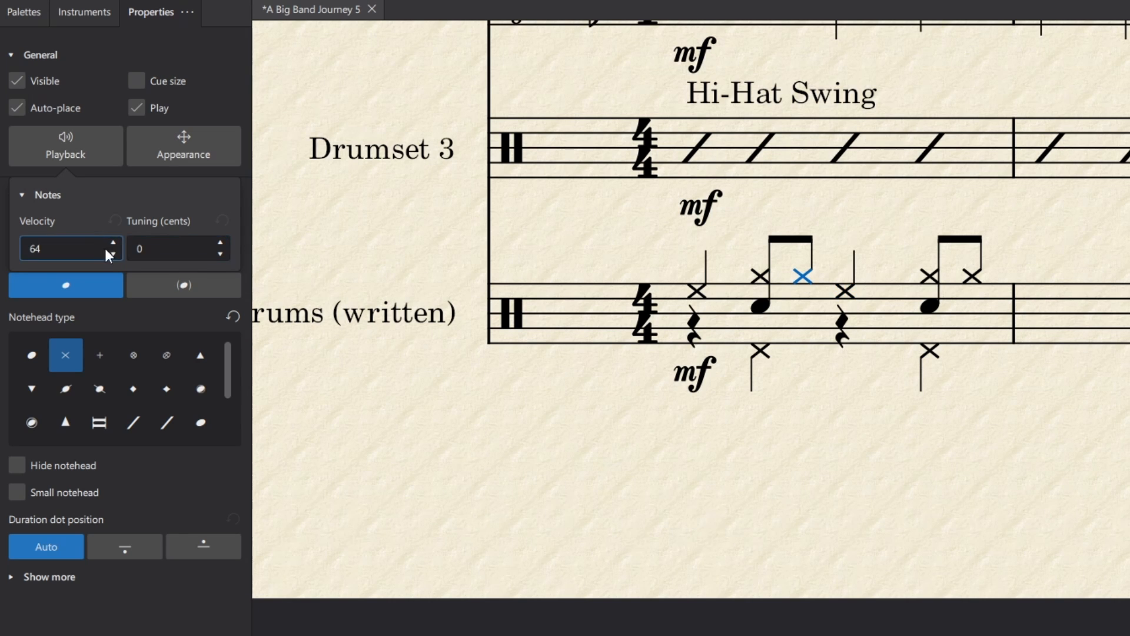
left_click(972, 277, "ctrl")
double_click(33, 248)
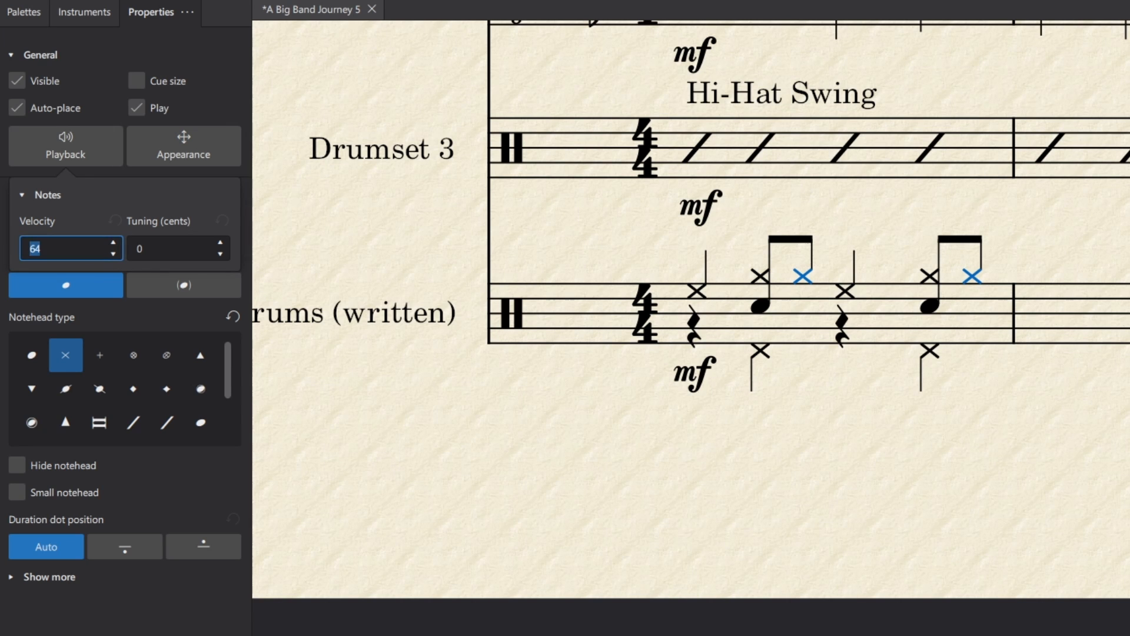
type("40")
Set the velocity of the closed hi-hat on beat 2 of bar 1 to 40.
left_click(761, 278)
left_click(137, 253)
key("shift+Tab")
type("40")
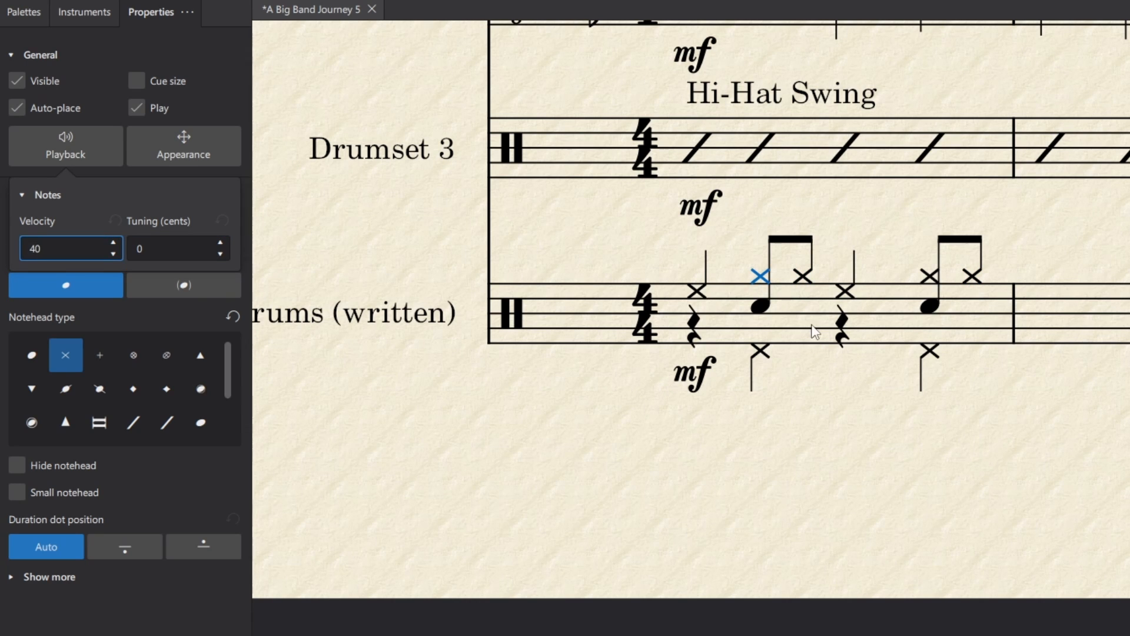
Set the beat 2 snare's velocity to 50 and the pedal hi-hat below it to 45 in bar 1.
left_click(766, 315)
left_click(64, 248)
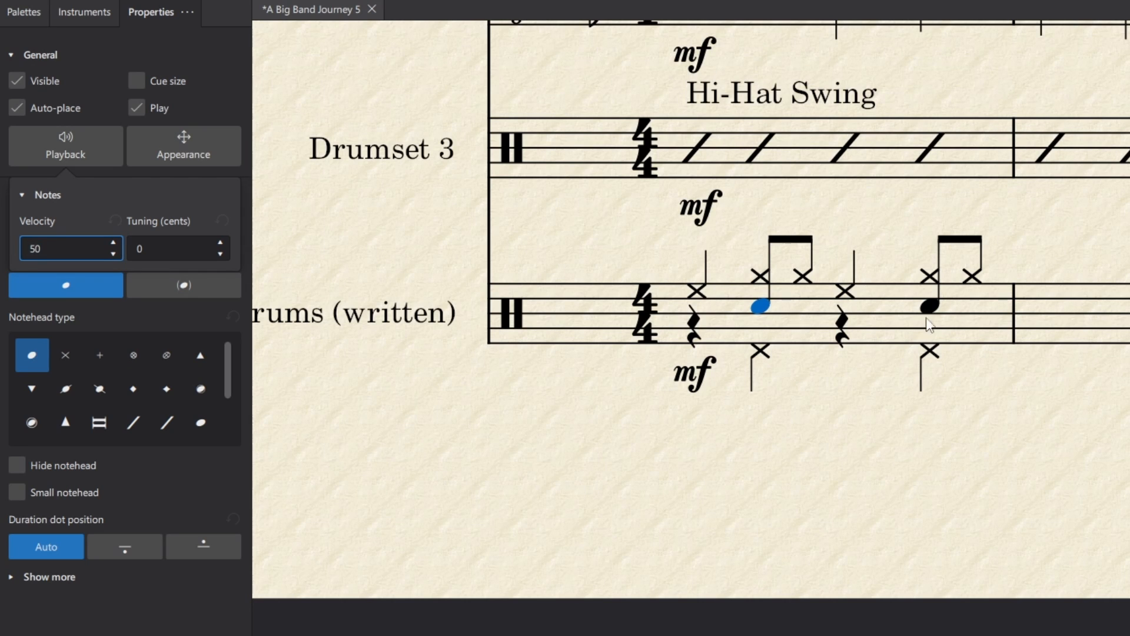
left_click(760, 352)
left_click(32, 248)
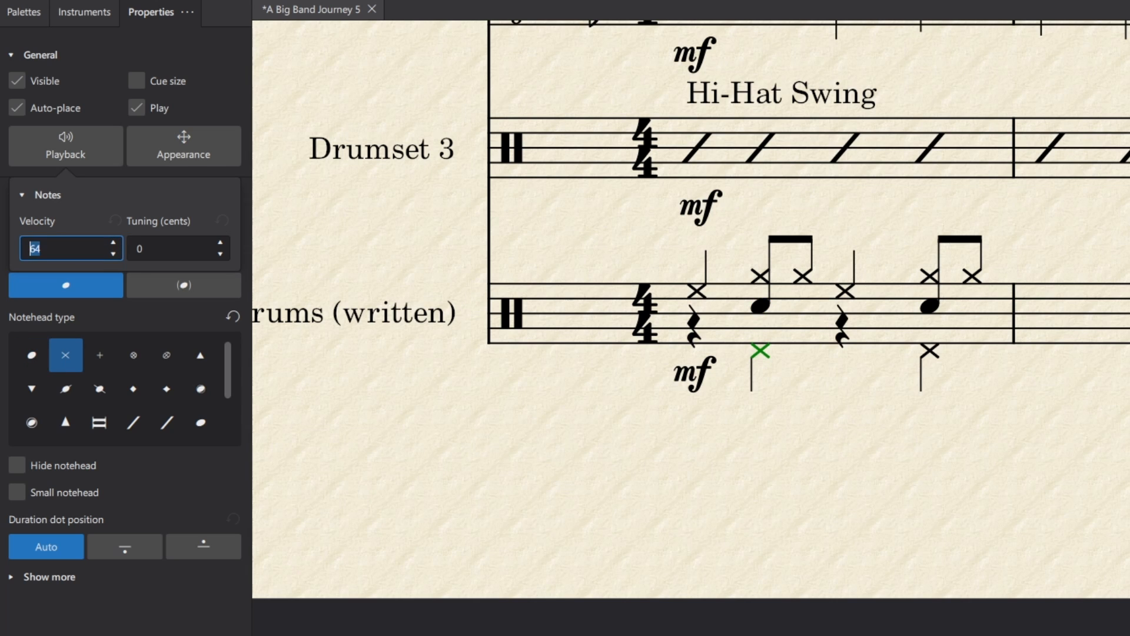
type("45")
Play back bar 1 of the Drums (written) staff to hear the adjusted velocities.
left_click(893, 462)
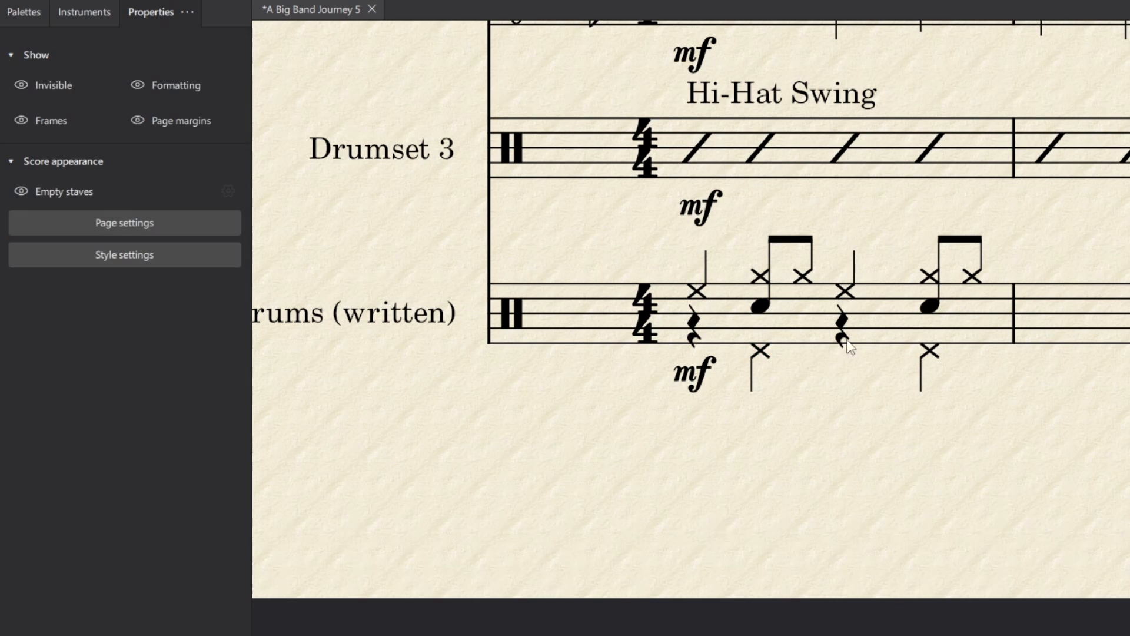
left_click(884, 323)
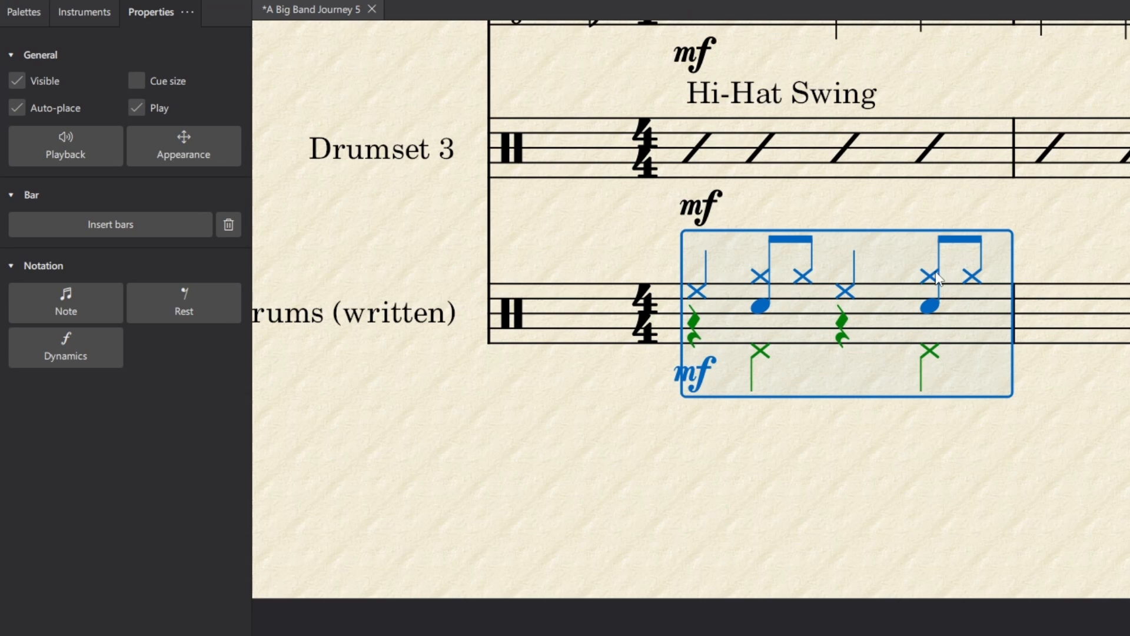
key("space")
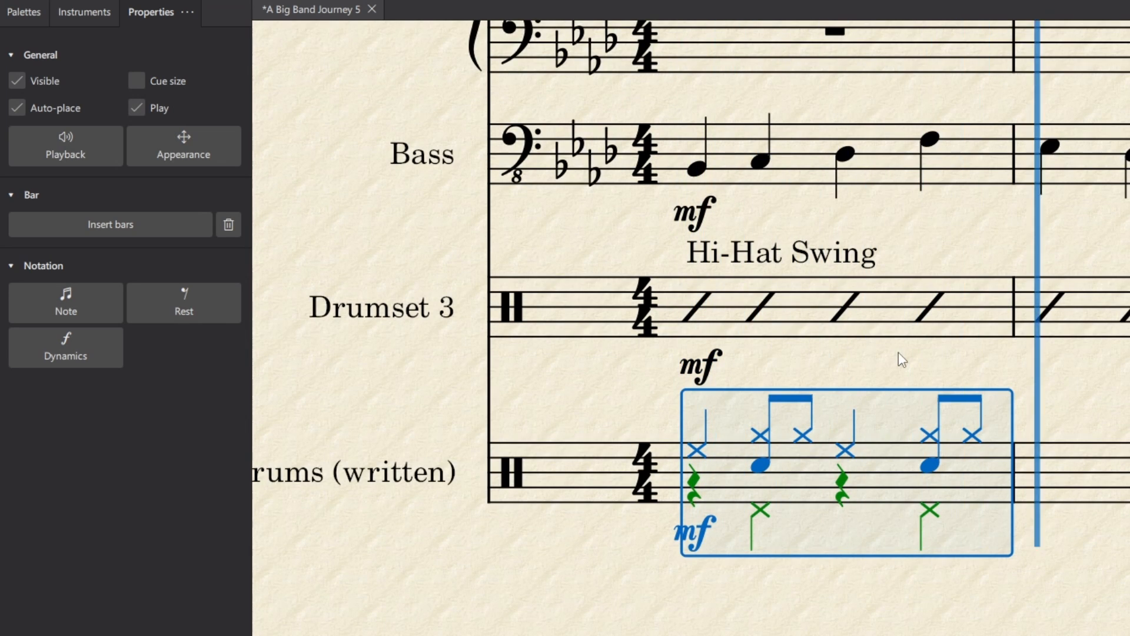
Open the velocities of the beat 4 snare and pedal hi-hat in bar 1, and set the closed hi-hat's velocity on that beat to 55.
left_click(929, 439)
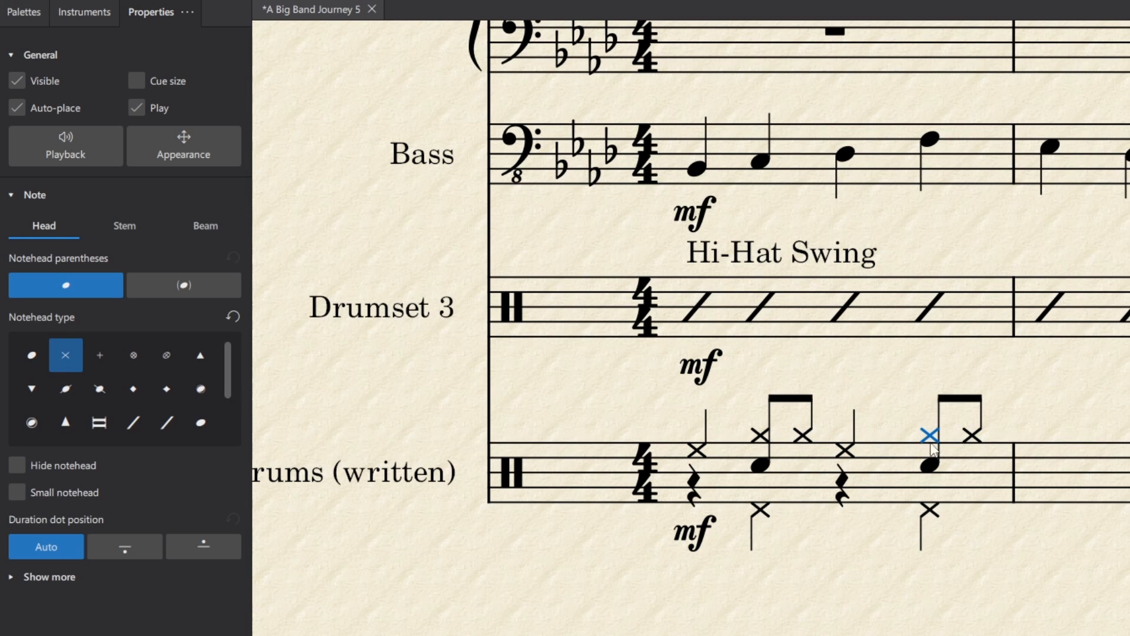
left_click(932, 464)
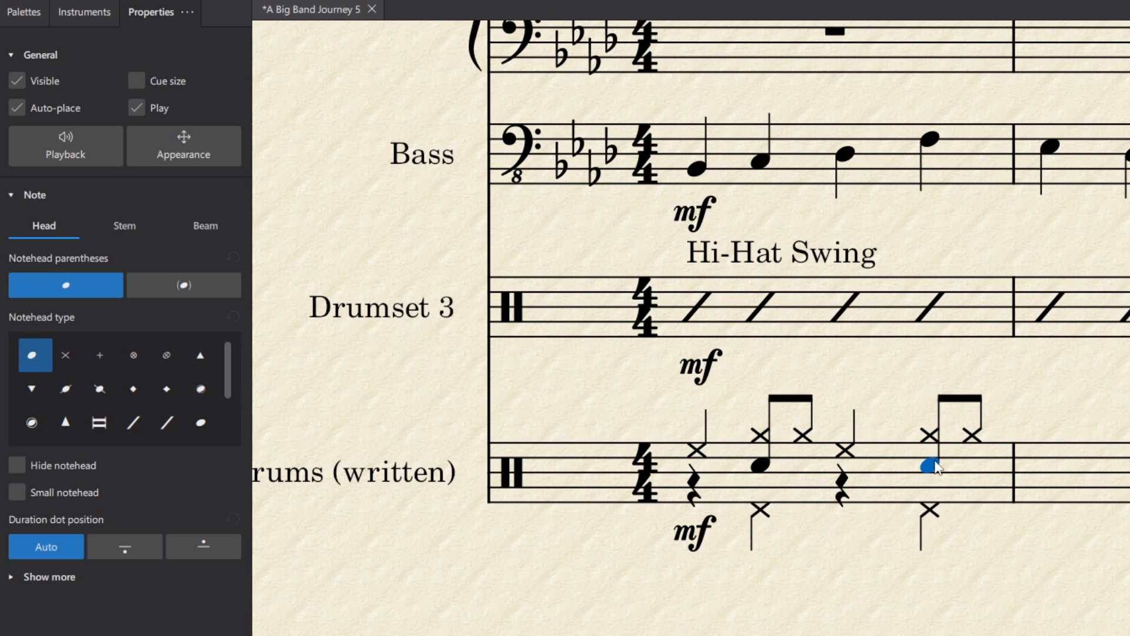
left_click(69, 155)
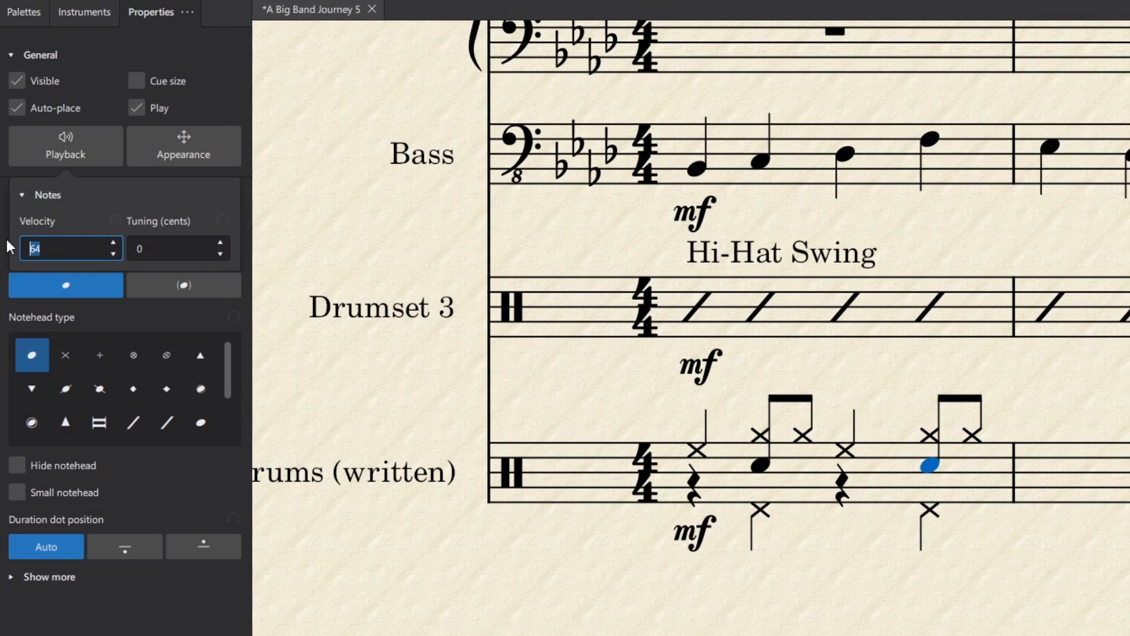
left_click(930, 511)
left_click(36, 249)
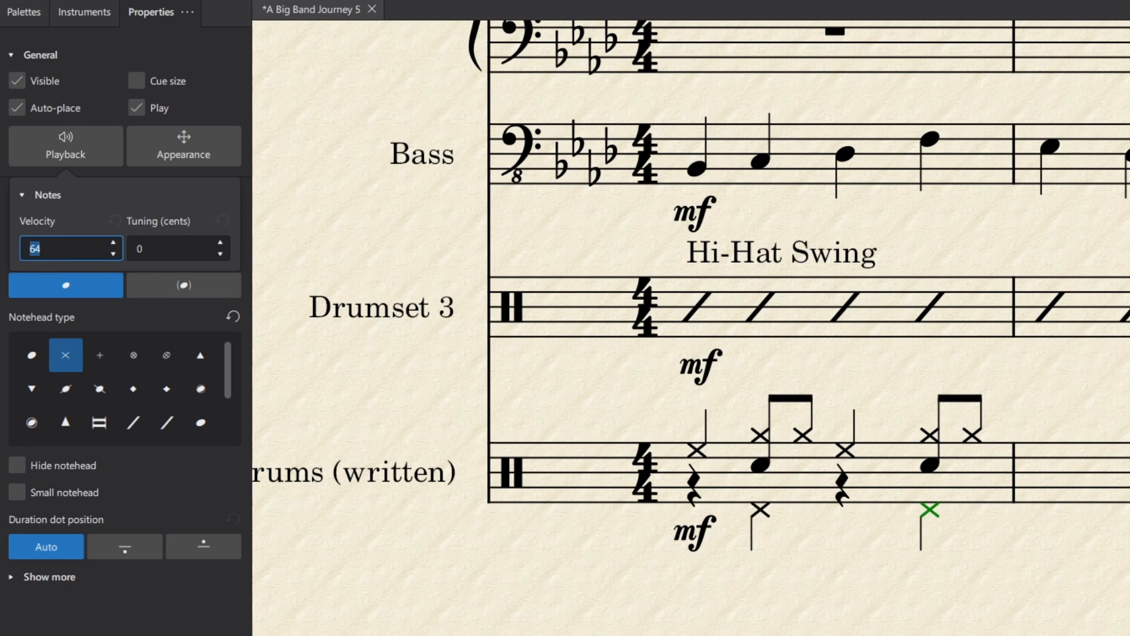
left_click(930, 435)
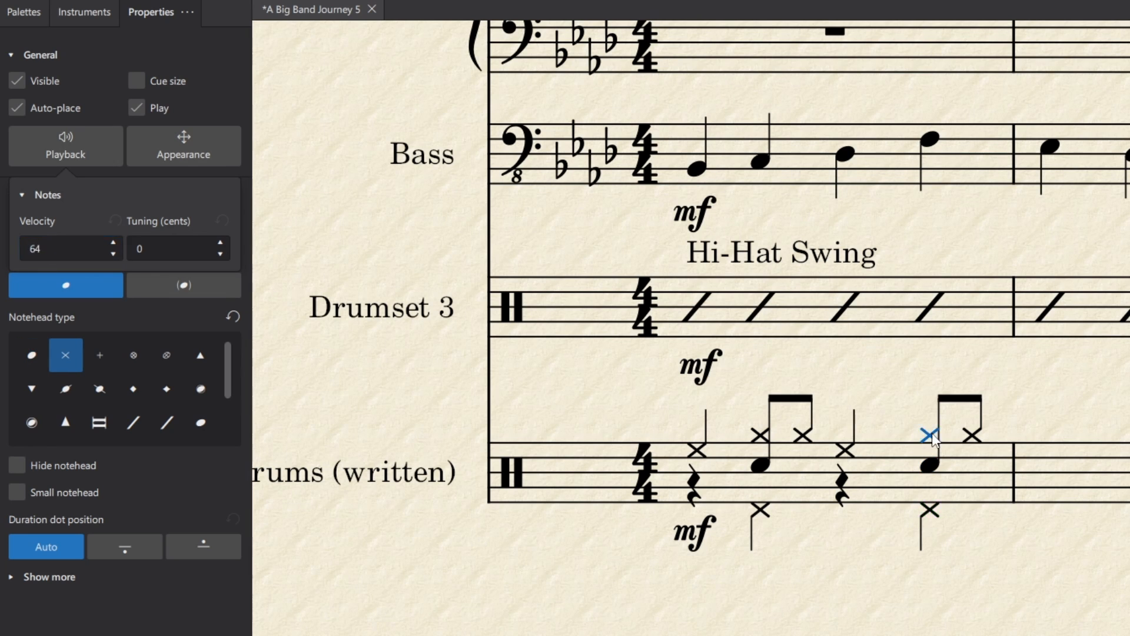
left_click(35, 249)
type("55")
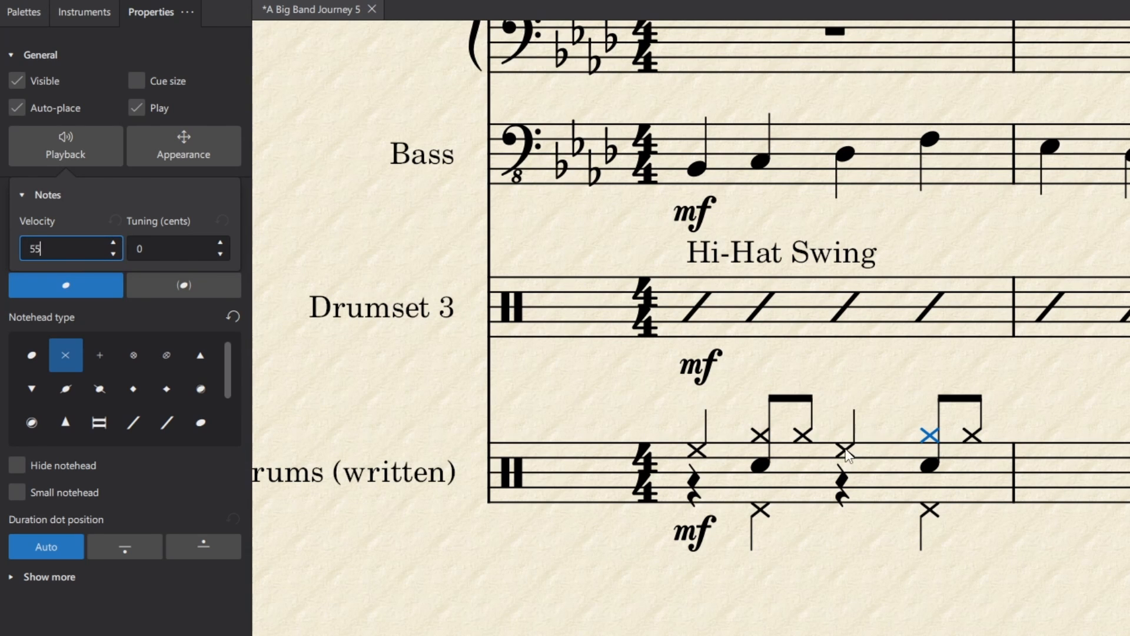
Check the velocities of the hi-hat notes on beats 1, 3 and 4 and the final off-beat of bar 1.
left_click(695, 451)
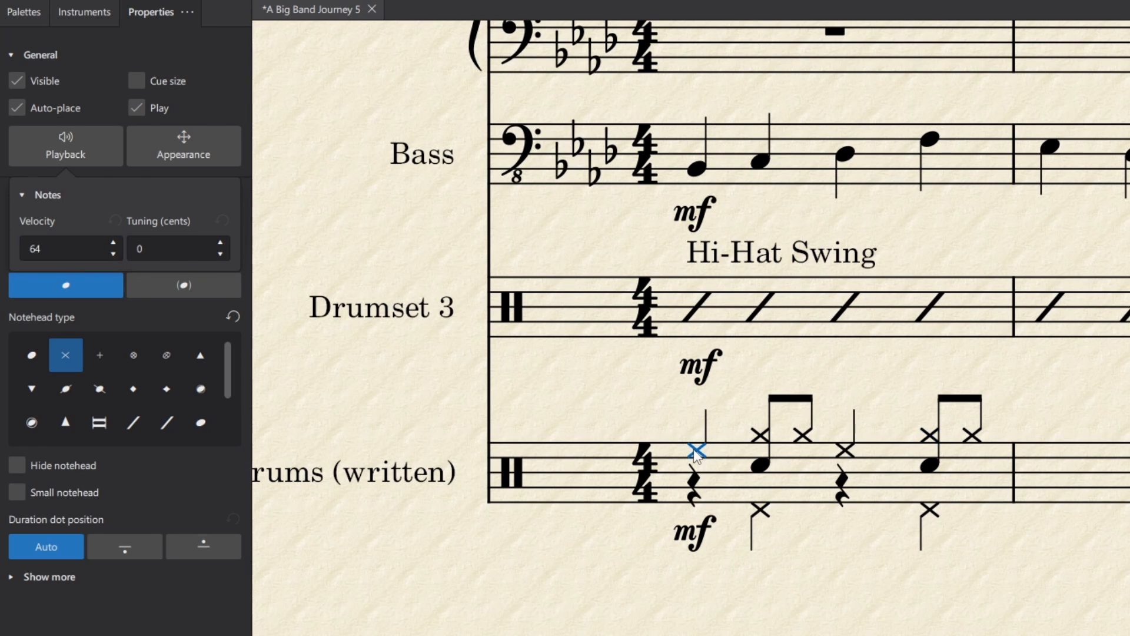
left_click(845, 452)
left_click(929, 436)
left_click(971, 436)
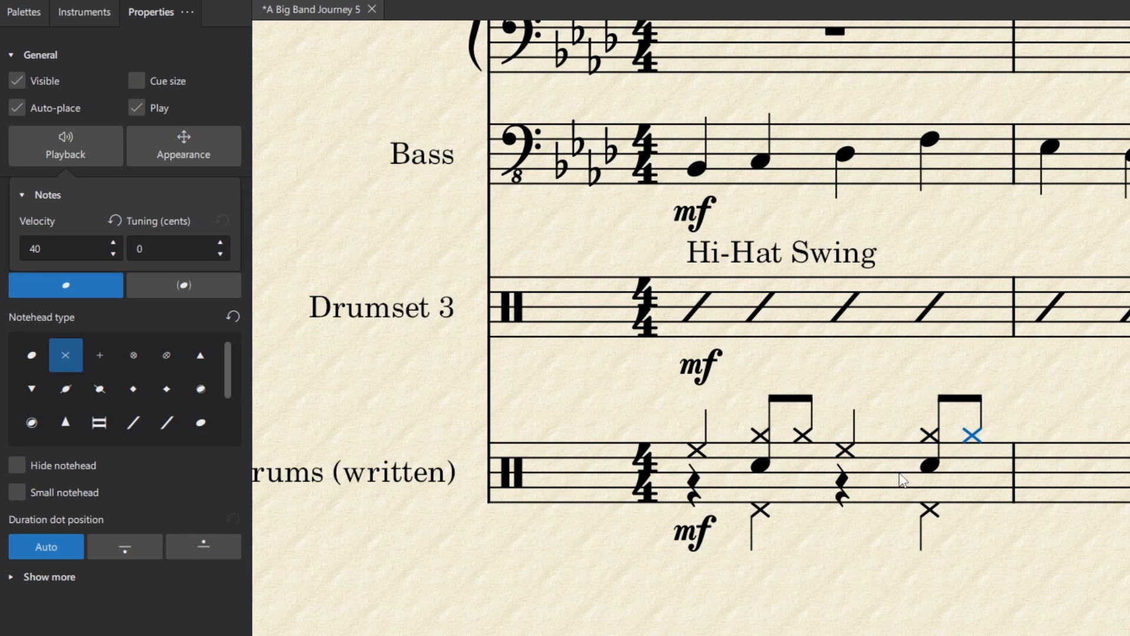
Play bar 1 of the Drums (written) staff again, stop the playback and clear the selection.
left_click(902, 496)
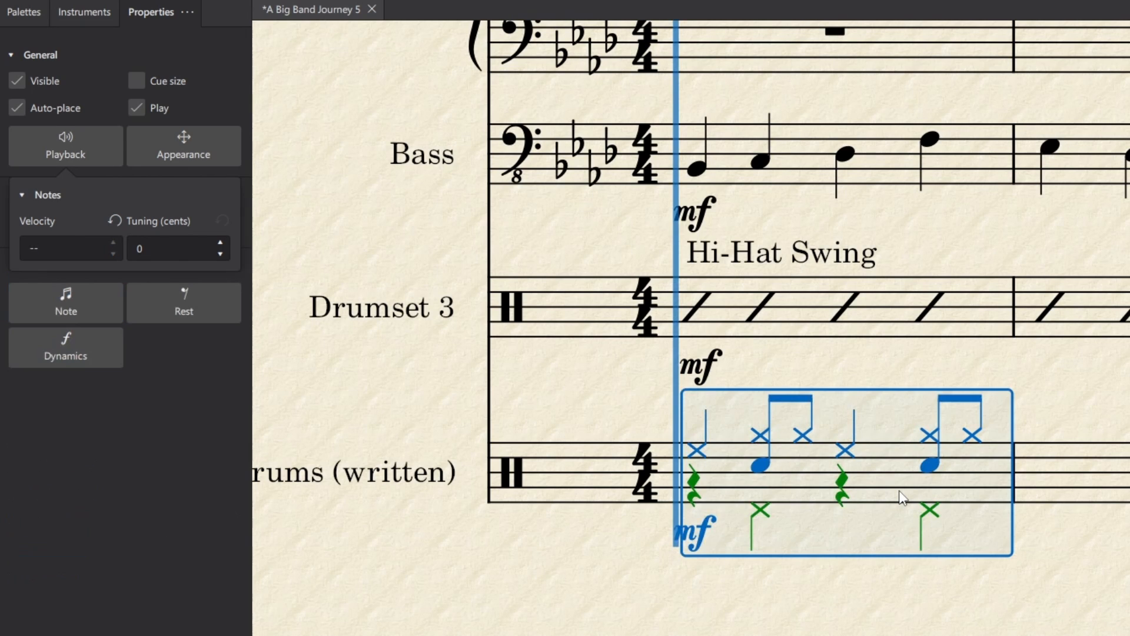
key("space")
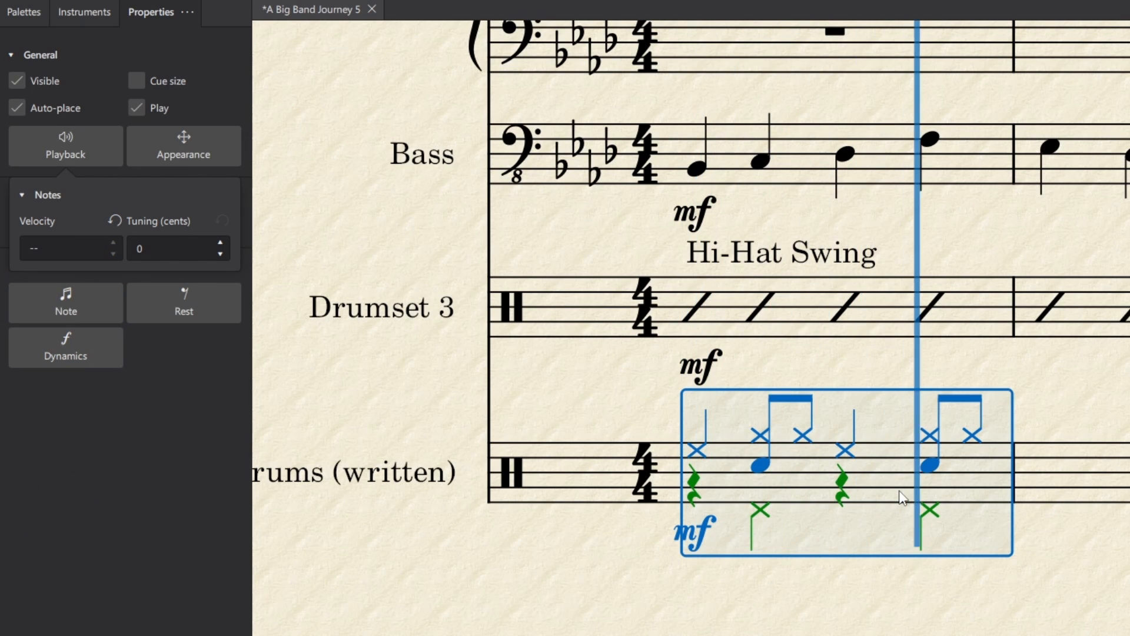
key("space")
left_click(855, 604)
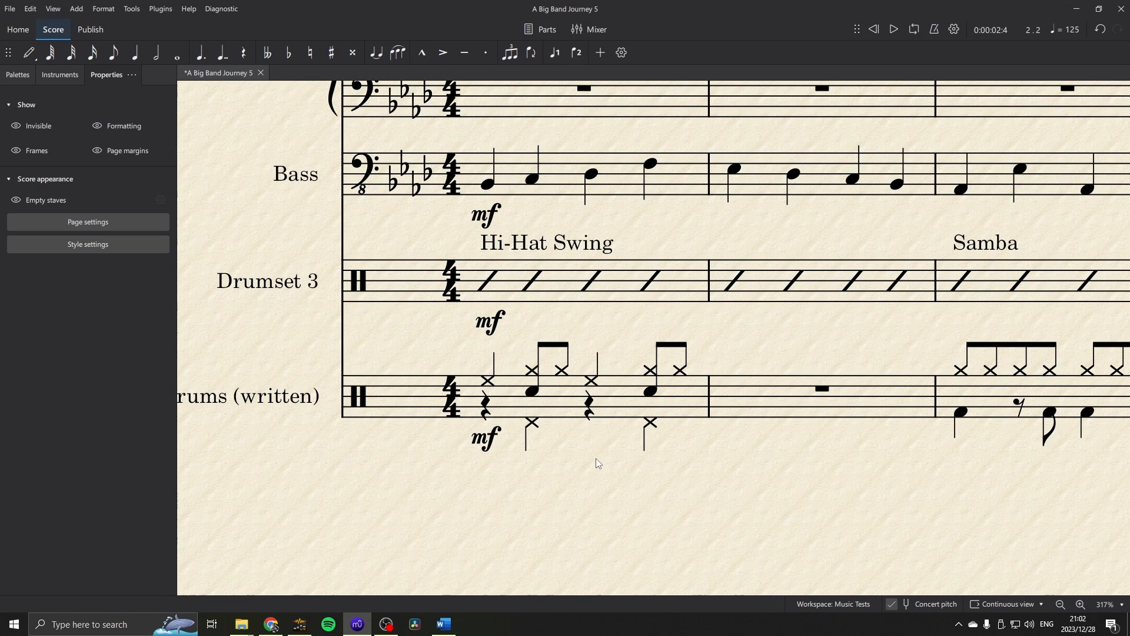
Repeat bar 1 of the Drums (written) staff into bar 2 and delete the duplicated mf dynamic there.
left_click(612, 407)
key("r")
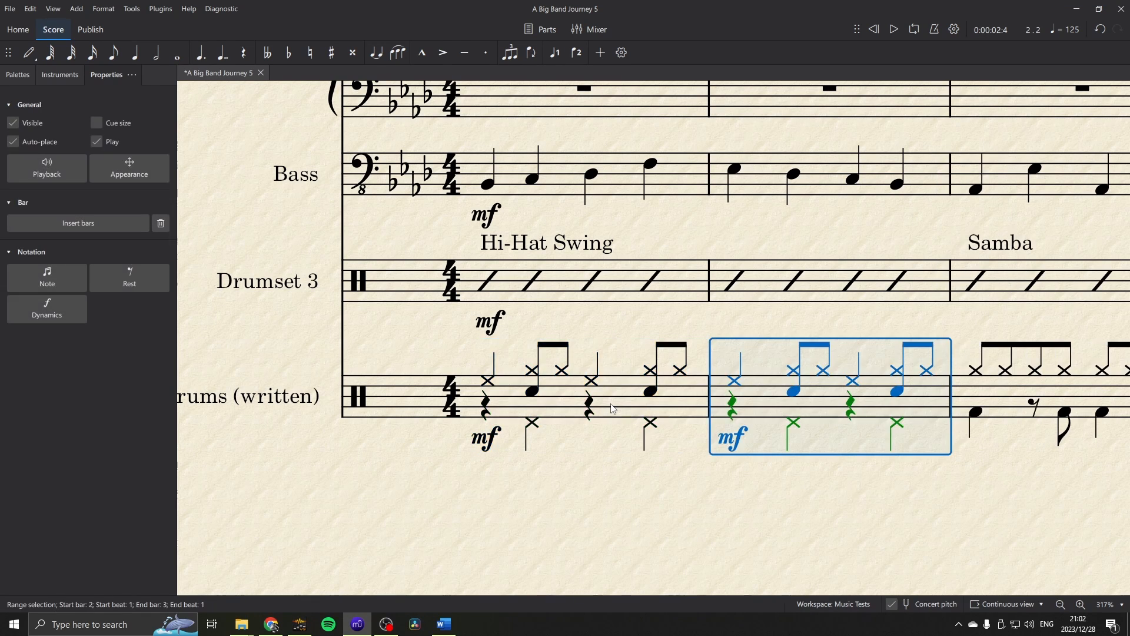
left_click(731, 446)
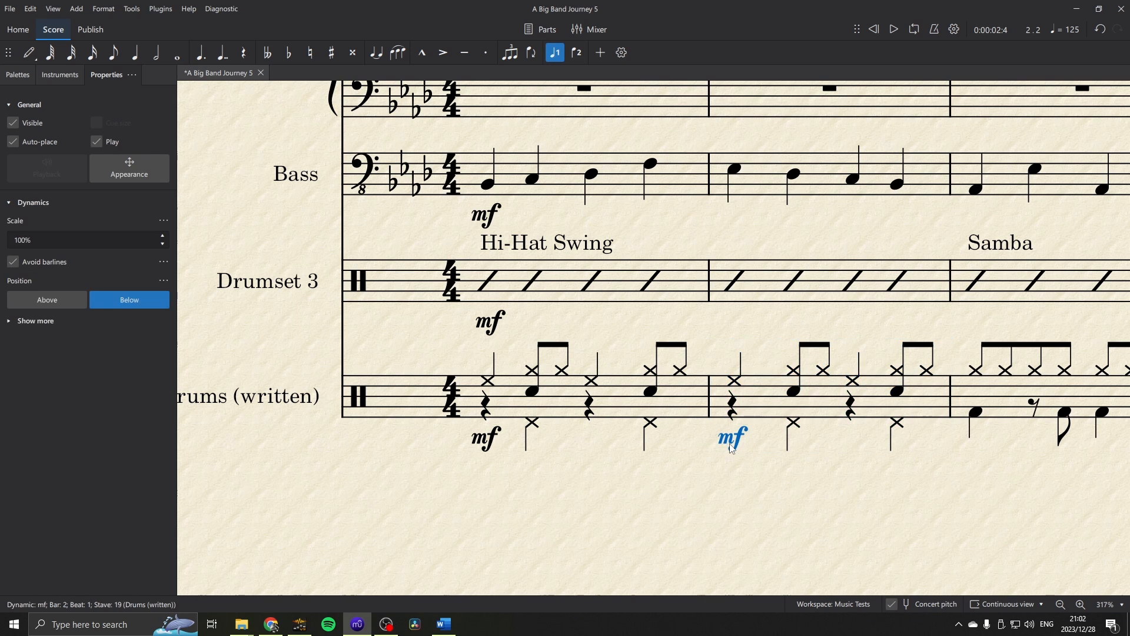
key("Delete")
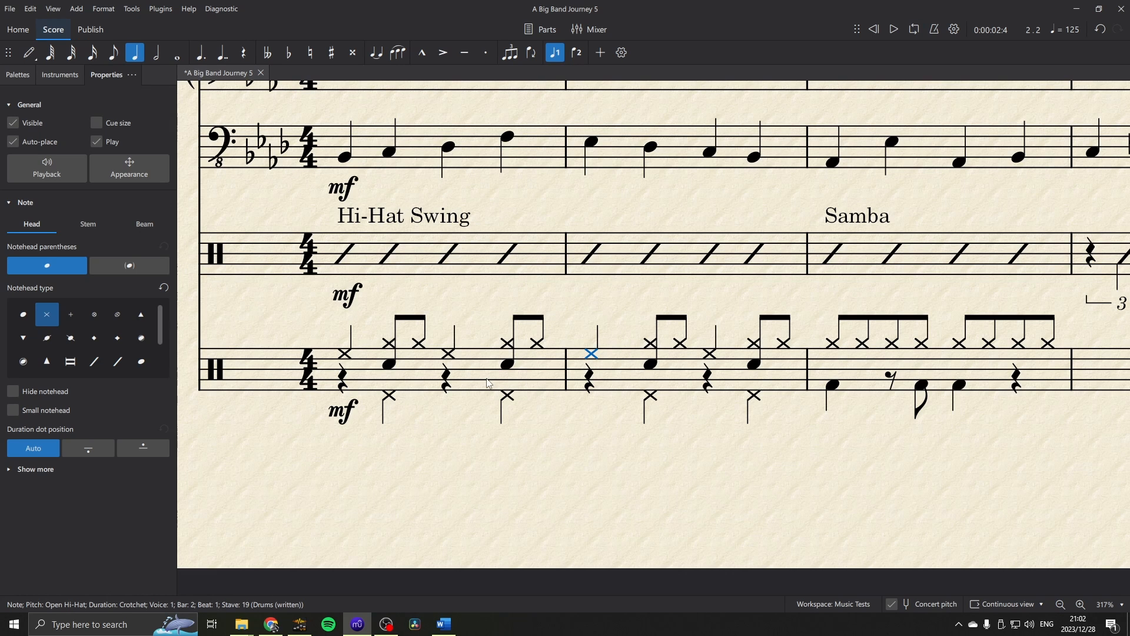
Shorten the off-beat hi-hat after beat 2 in bar 1 to a 16th and fill the following 16th rest with an acoustic snare note.
left_click(419, 346)
key("3")
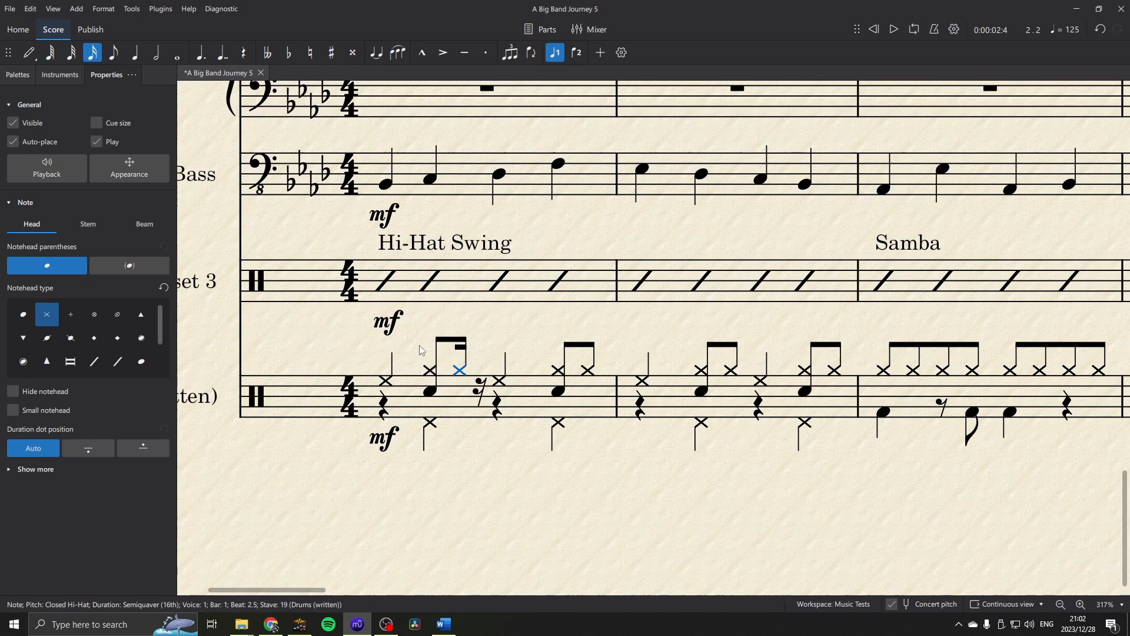
key("Right")
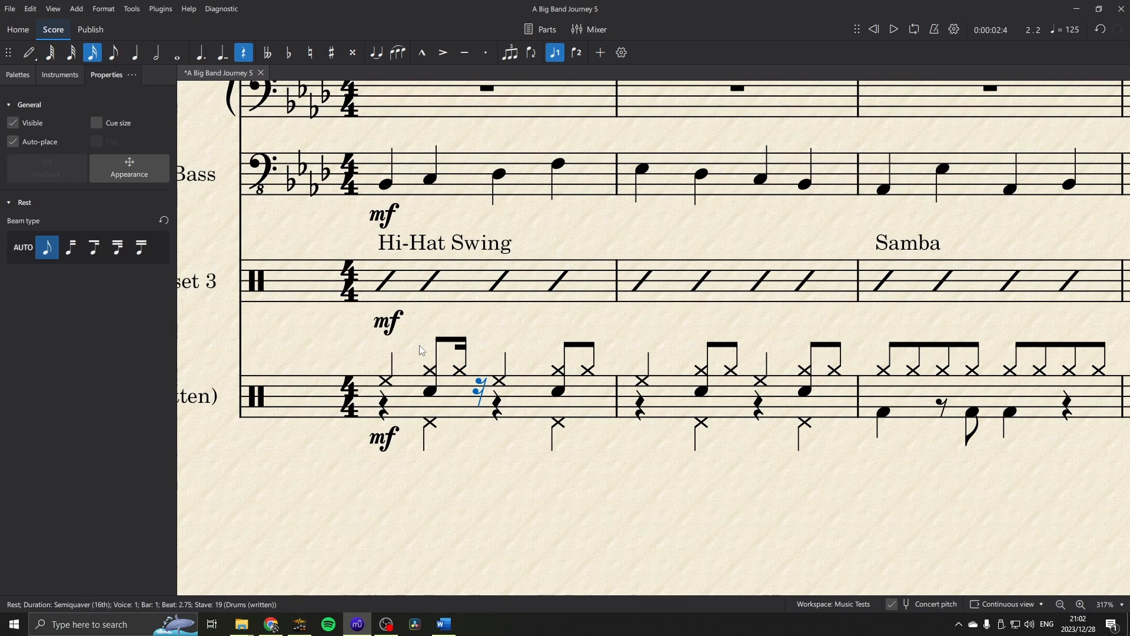
key("n")
key("a")
key("Escape")
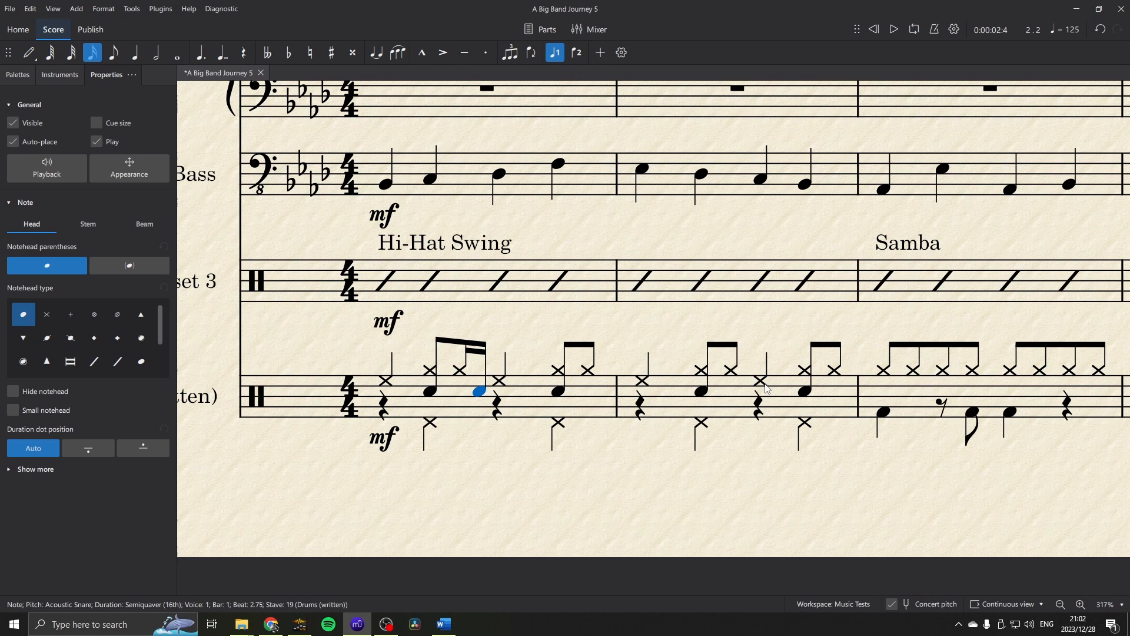
Shorten the open hi-hat on beat 3 of bar 2 to an eighth and add an eighth-note acoustic snare right after it.
left_click(766, 383)
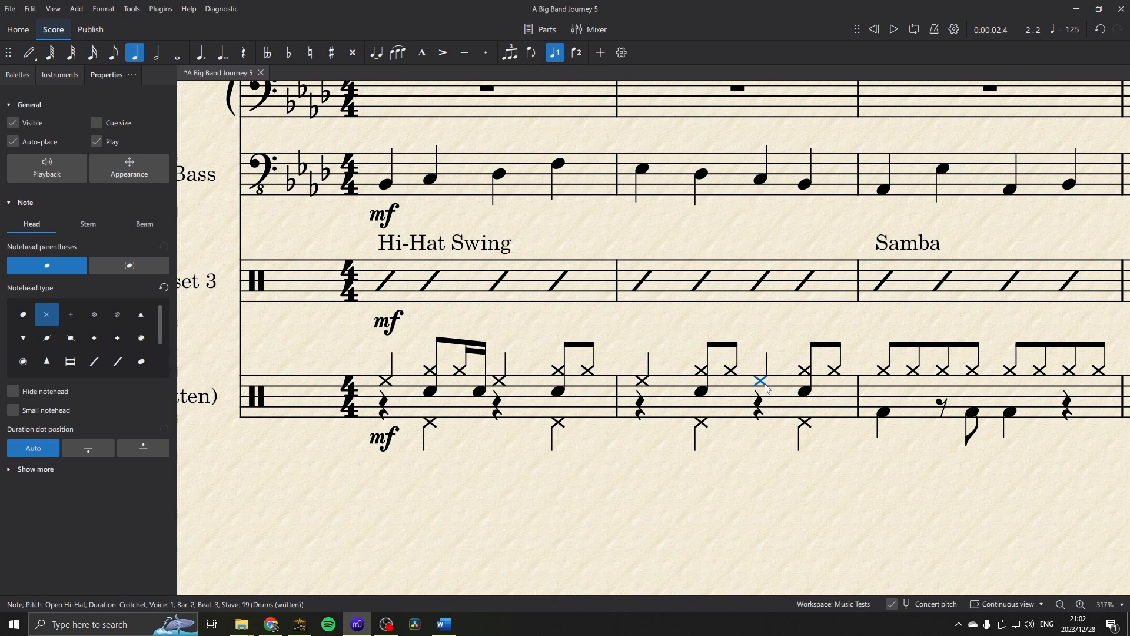
key("4")
key("n")
key("a")
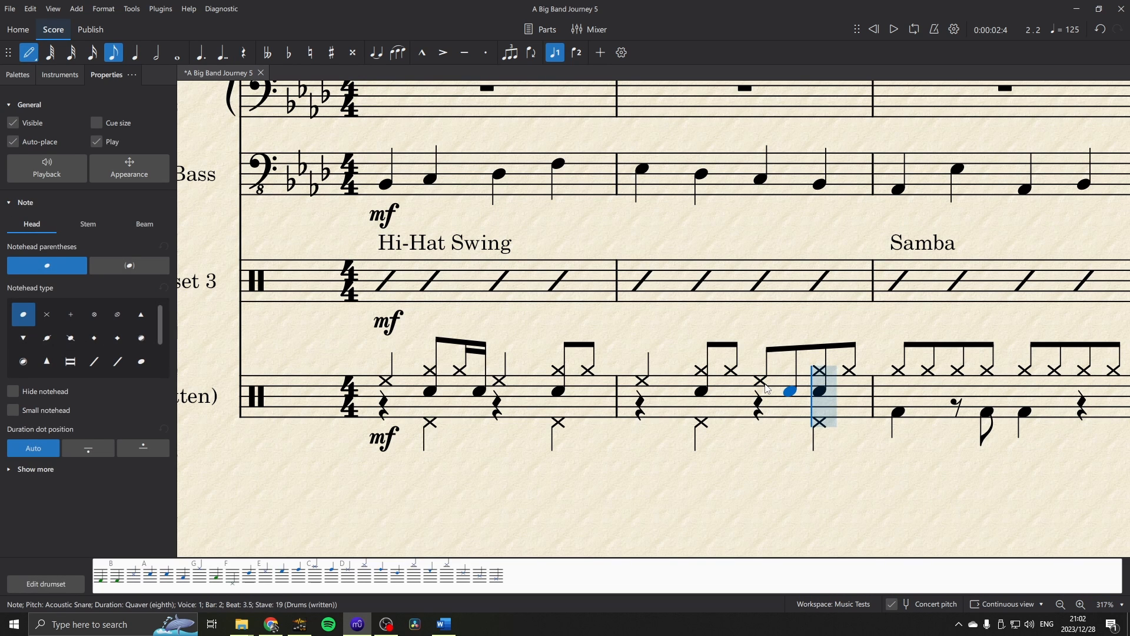
key("Escape")
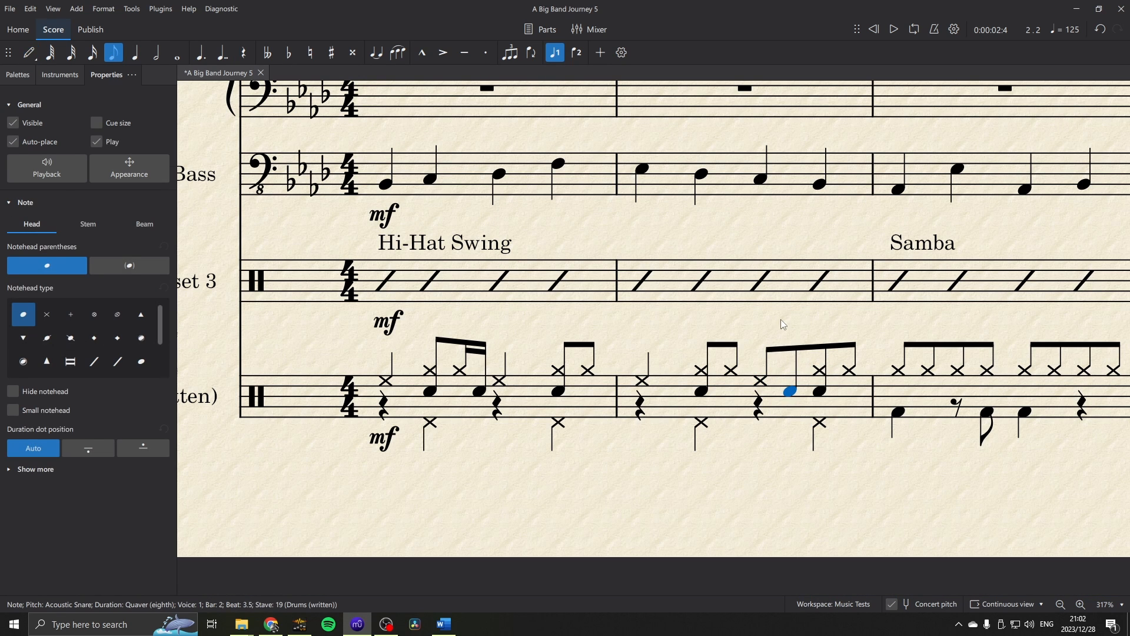
key("Escape")
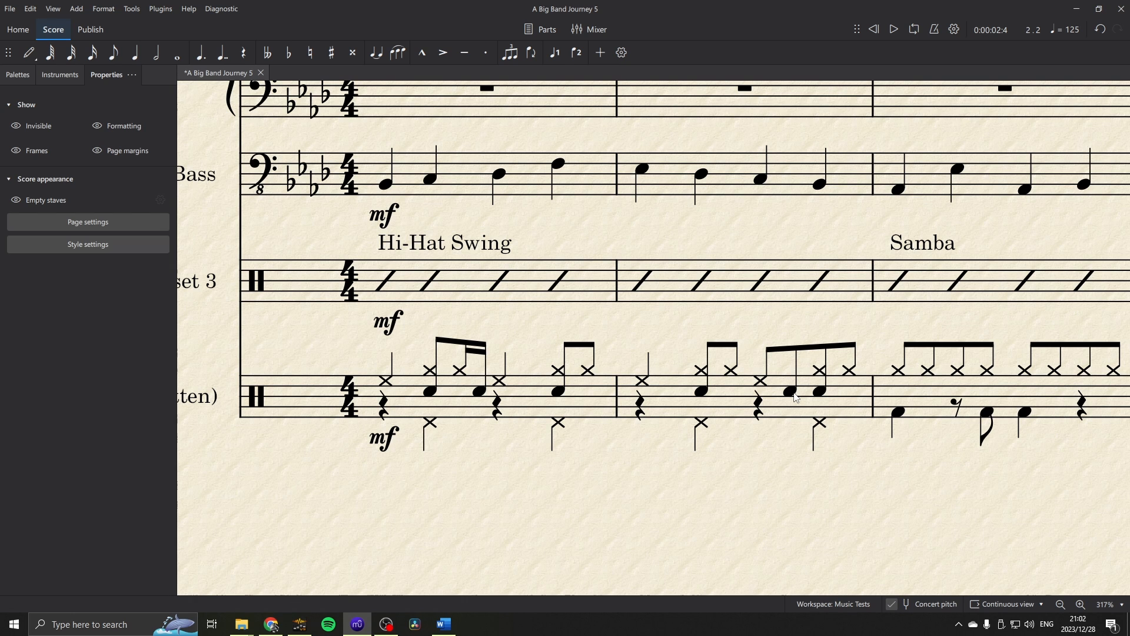
Put parentheses around the noteheads of the two added snare notes in bars 1 and 2.
left_click(793, 393)
left_click(478, 395, "ctrl")
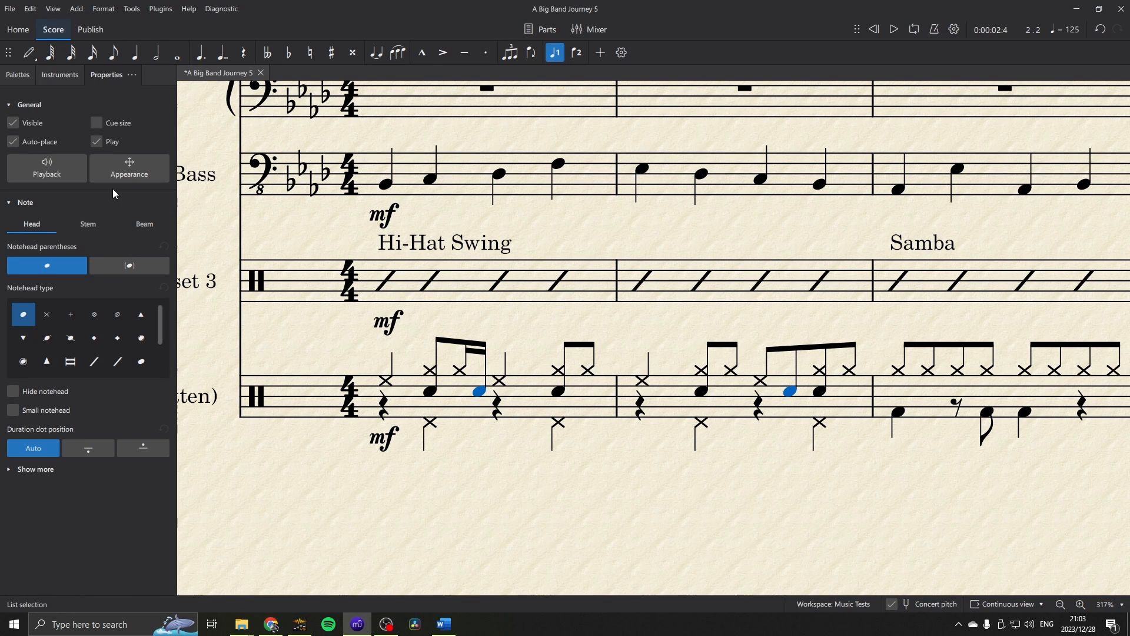
left_click(131, 268)
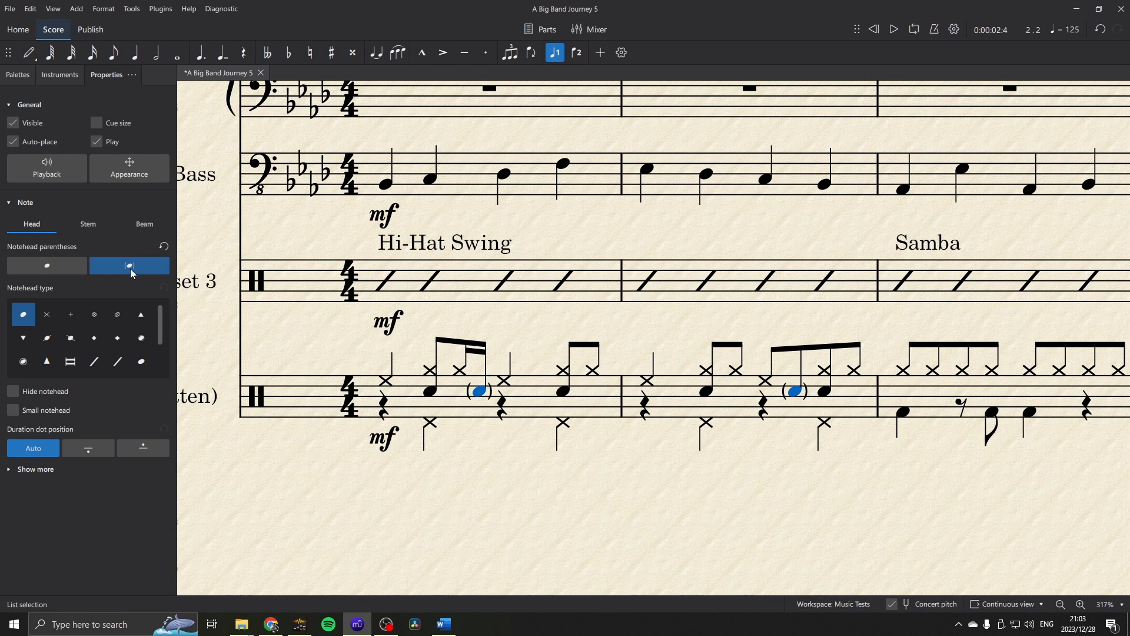
Adjust the playback velocity of the two parenthesised snare notes in bars 1 and 2.
left_click(62, 176)
left_click_drag(57, 241, 2, 242)
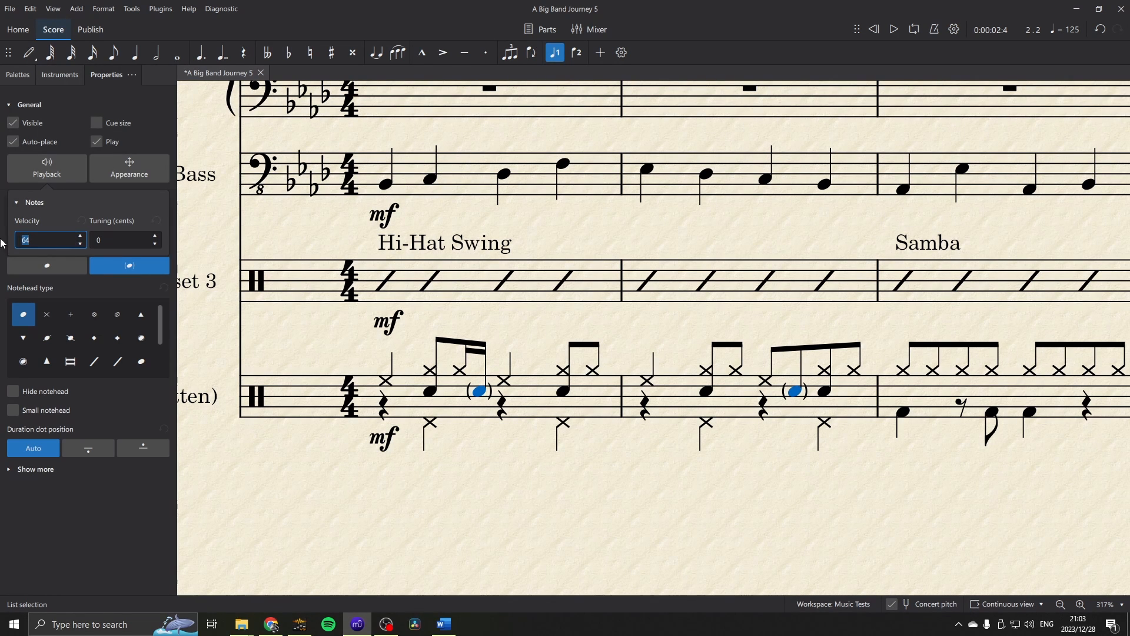
left_click(639, 325)
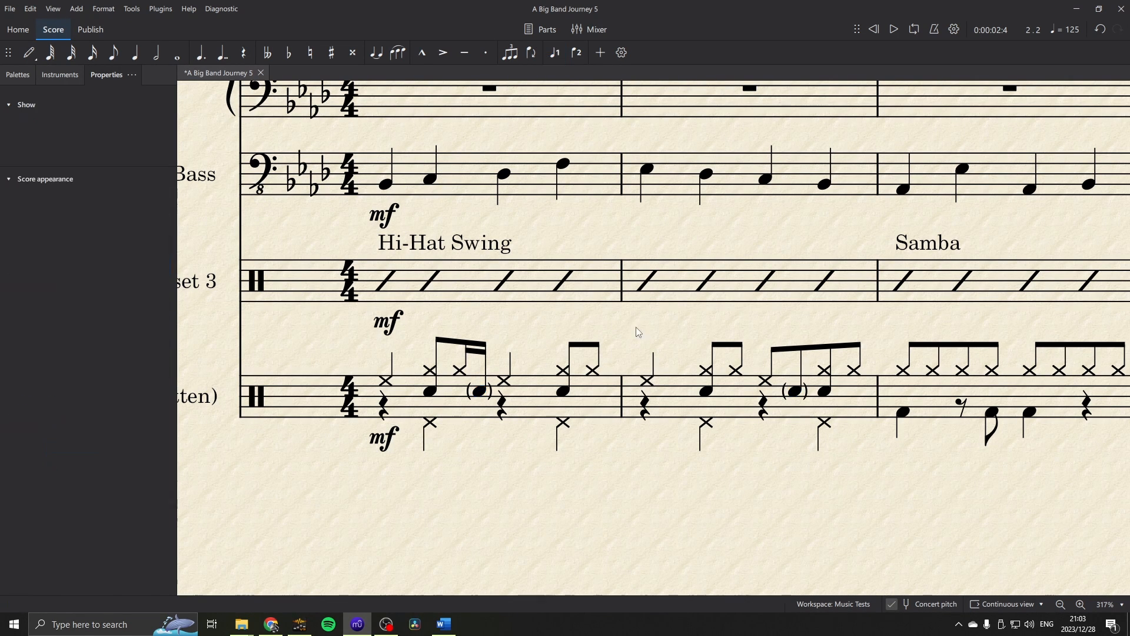
Play back bars 1 and 2 of the Drums (written) staff to check the ghost notes.
left_click(606, 404)
left_click(662, 405)
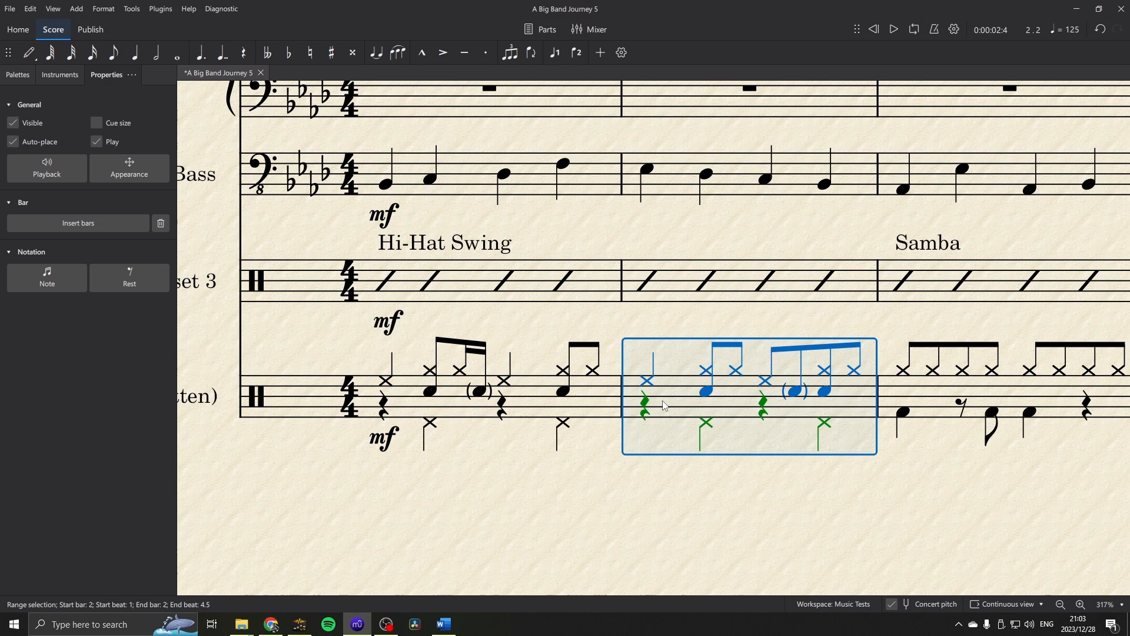
left_click(593, 402, "shift")
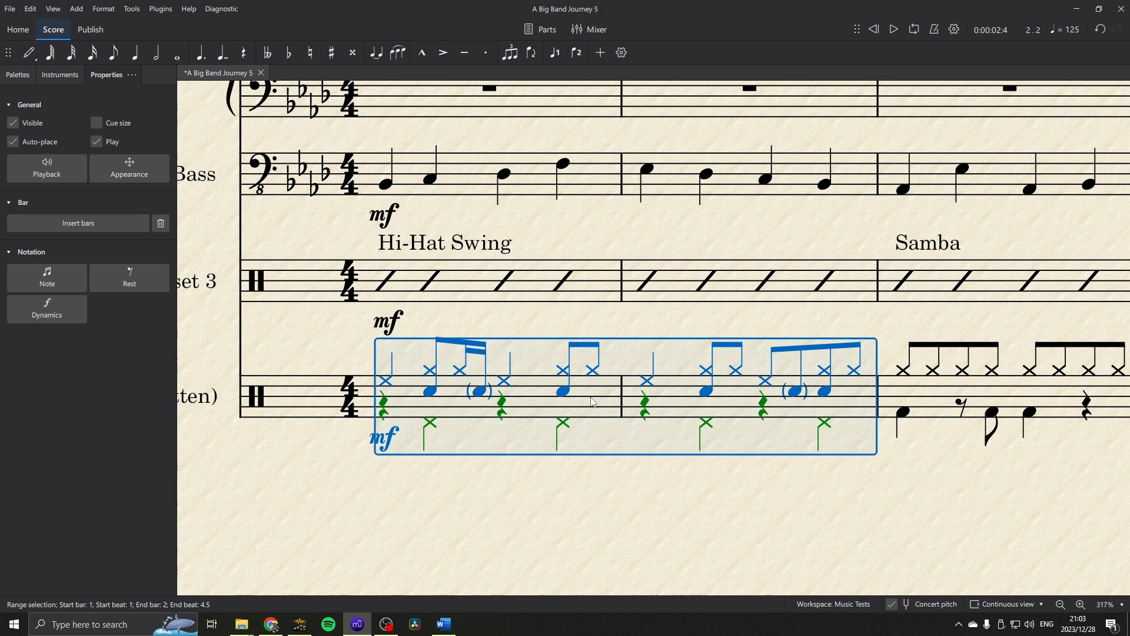
key("space")
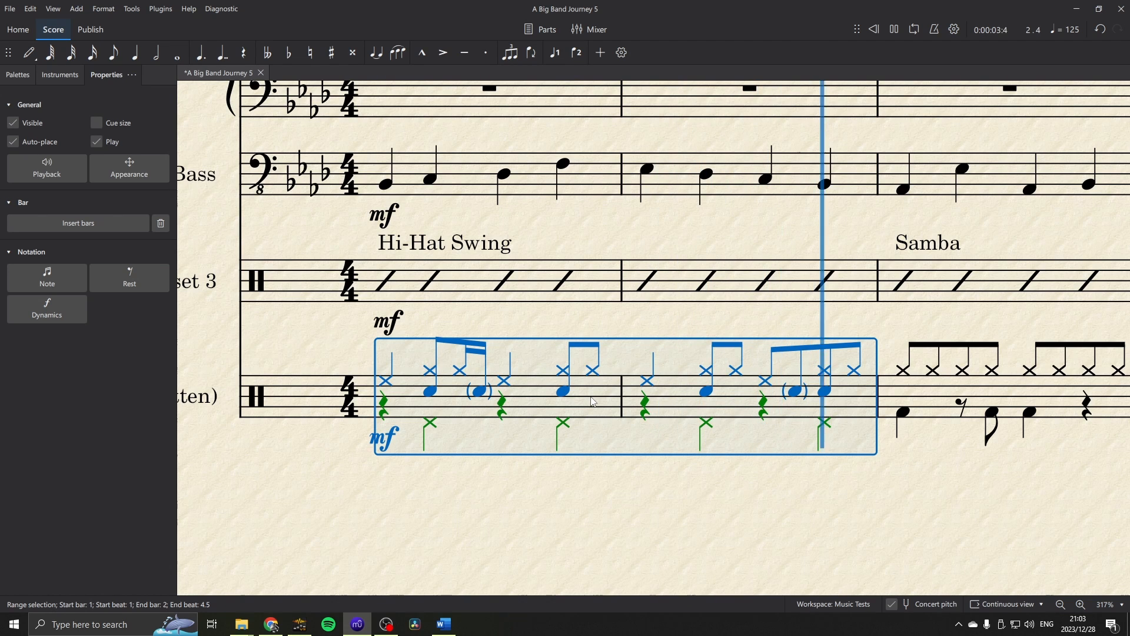
key("space")
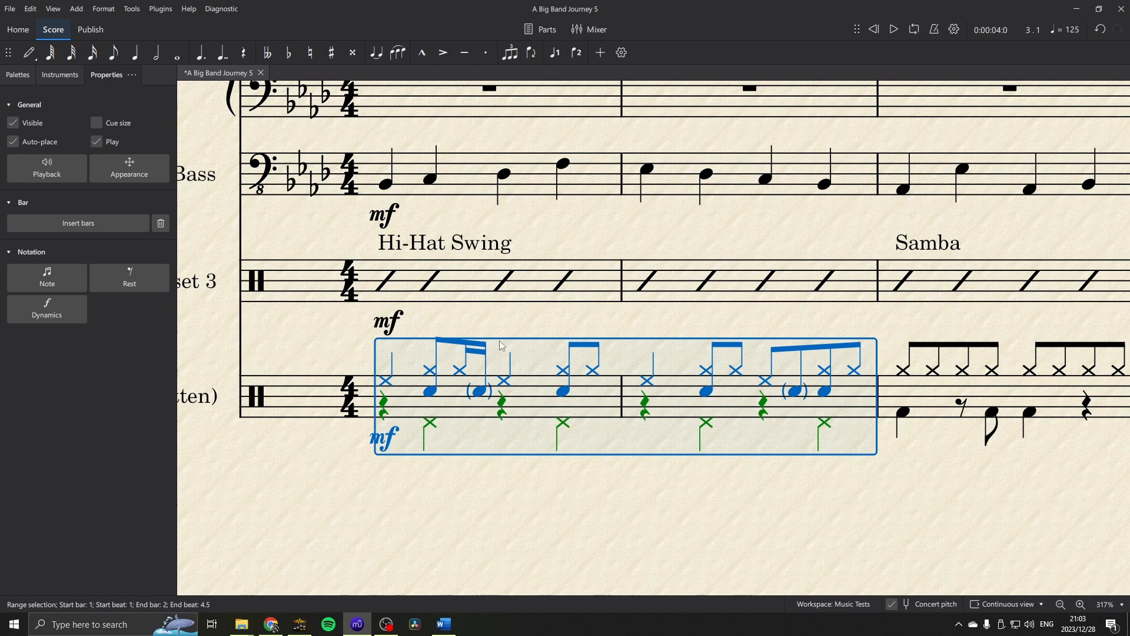
Delete the ghost snare note in bar 1, then restore the preceding hi-hat to an eighth and the beat 3 hi-hat to a quarter.
left_click(496, 367)
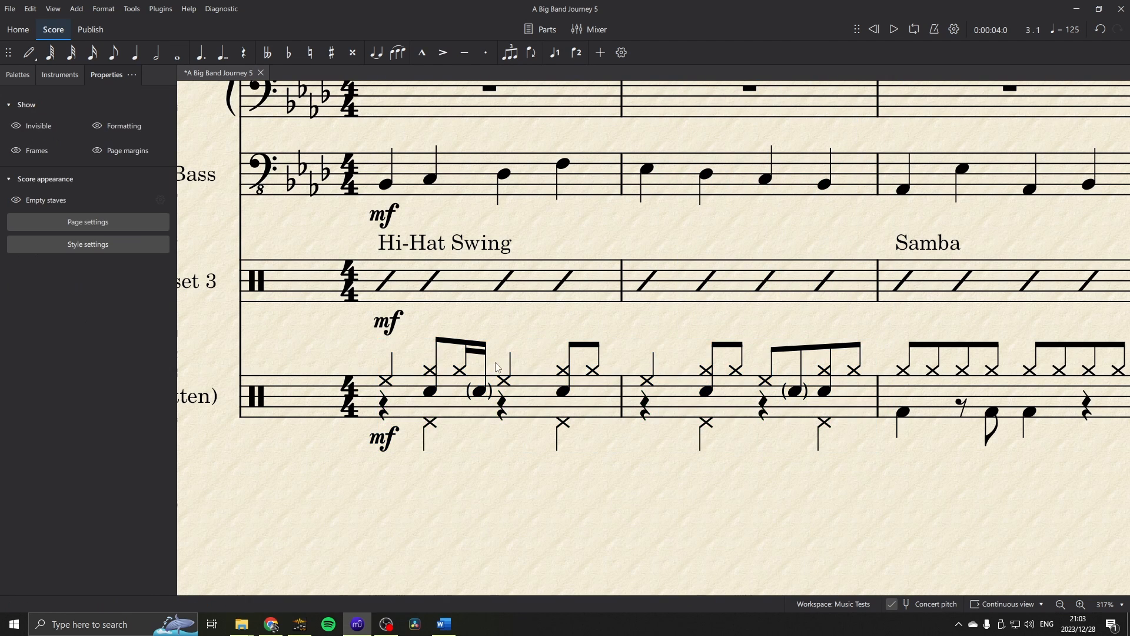
left_click(481, 396)
key("Delete")
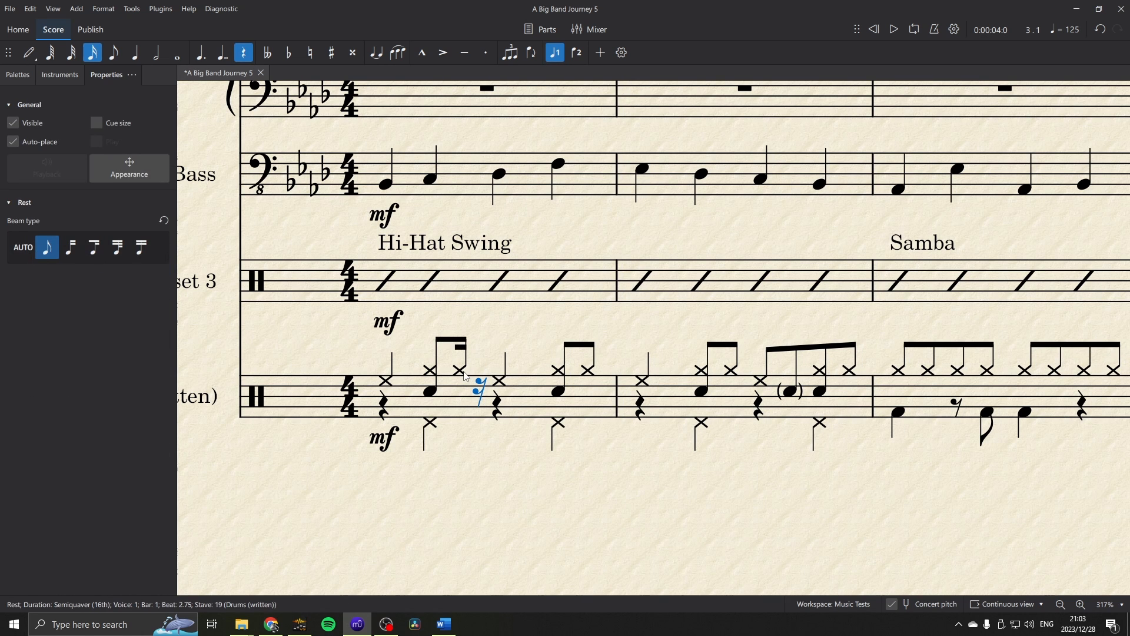
left_click(463, 371)
key("4")
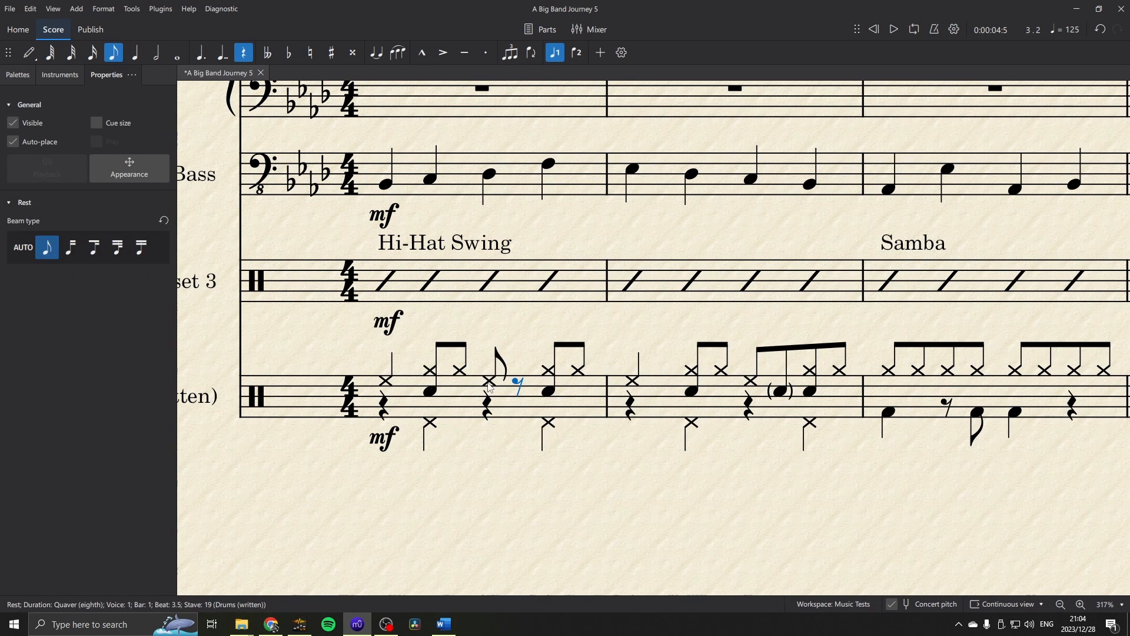
left_click(489, 387)
key("5")
left_click(508, 477)
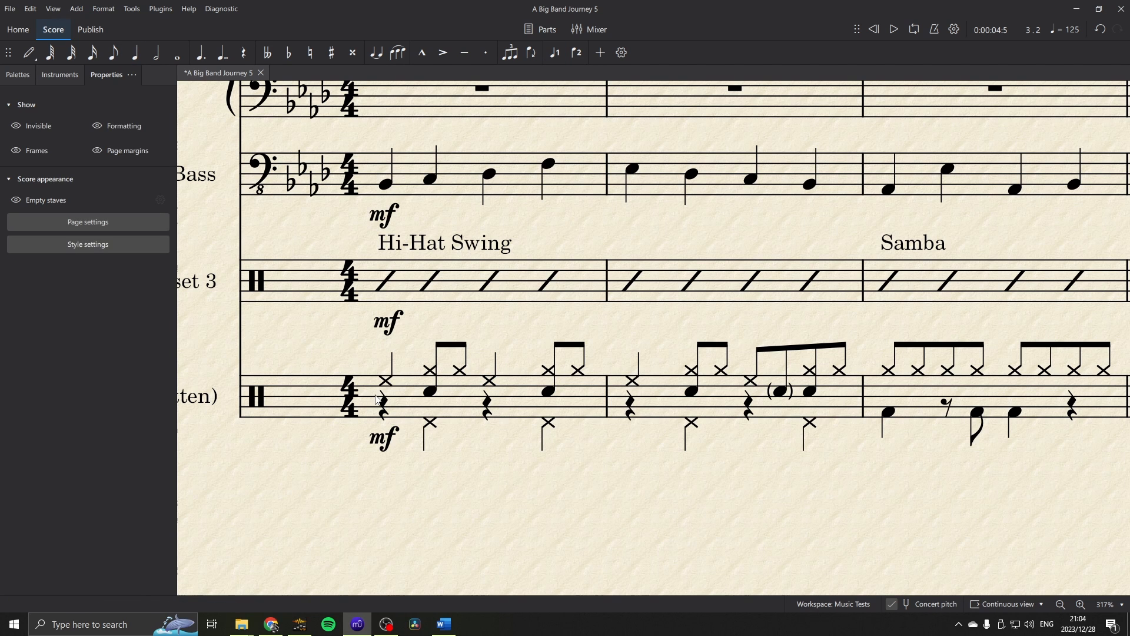
Play back the Drums (written) staff from bar 1 through bar 2.
left_click(428, 412)
key("space")
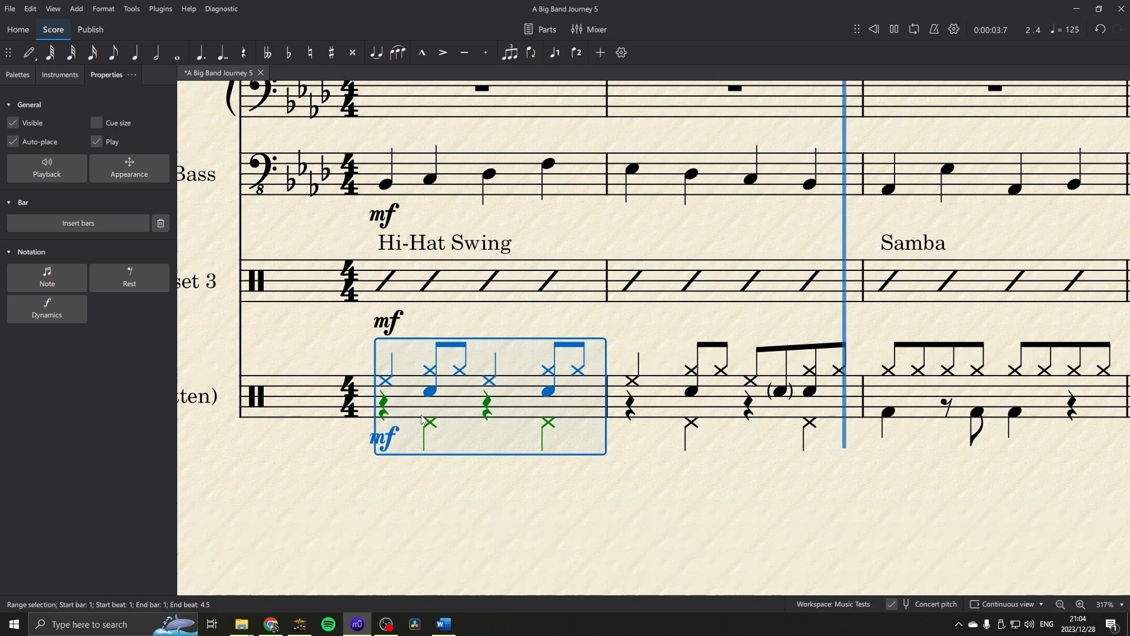
key("space")
Set the velocity of the four off-beat hi-hat notes in the Samba bar 3 to 40.
left_click(894, 479)
left_click_drag(982, 476, 642, 461)
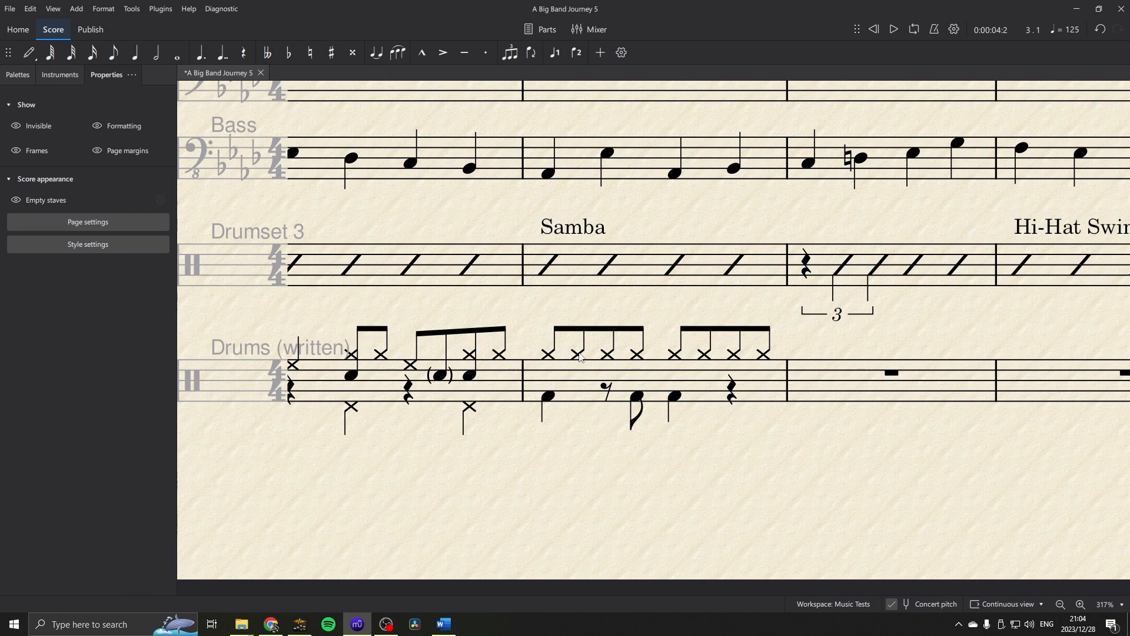
left_click(578, 356)
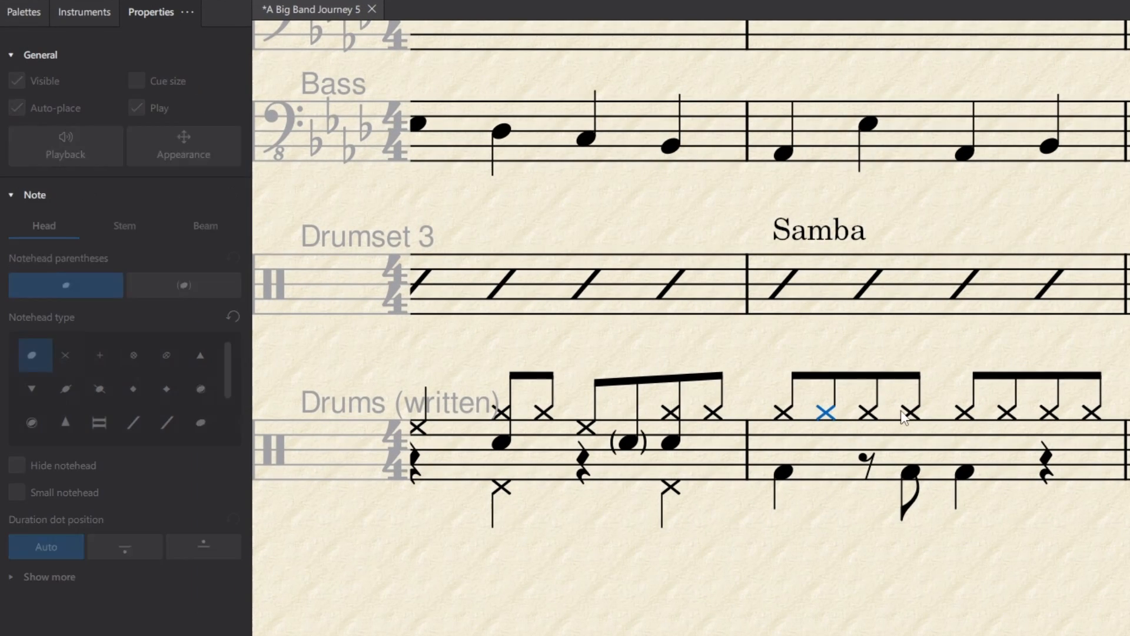
left_click(908, 415, "ctrl")
left_click(1007, 415, "ctrl")
left_click(1091, 415, "ctrl")
left_click(65, 146)
left_click_drag(64, 249, 9, 253)
type("40")
Set the velocity of bar 3's third and seventh hi-hat notes to 30 and its off-beat bass drum eighth to 50.
left_click(868, 415)
left_click(1049, 413, "ctrl")
type("30")
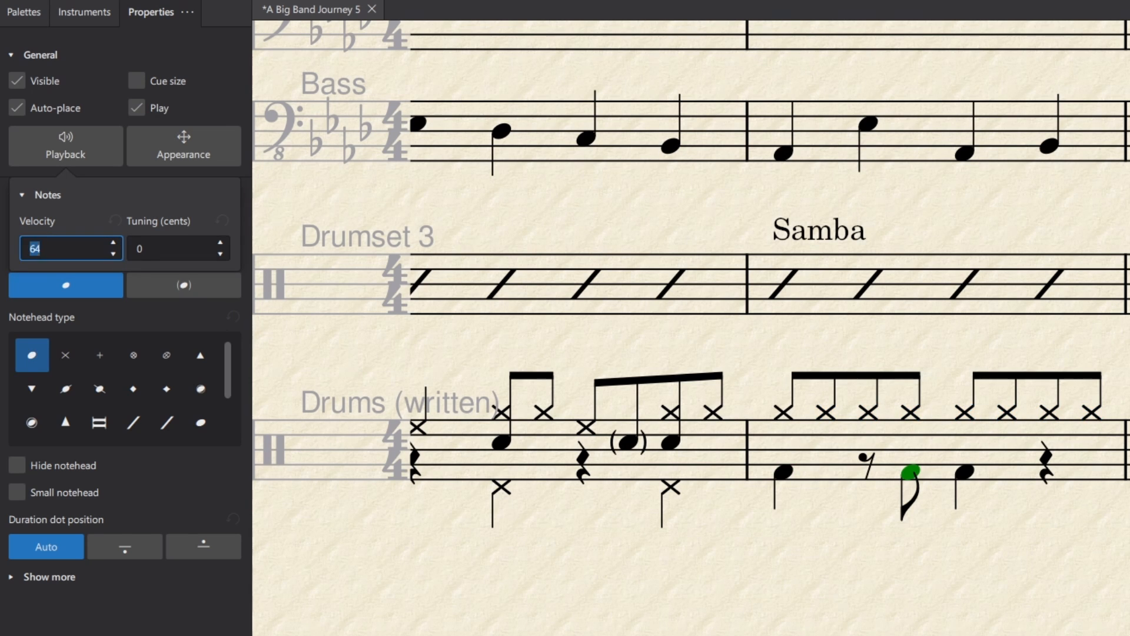
type("50")
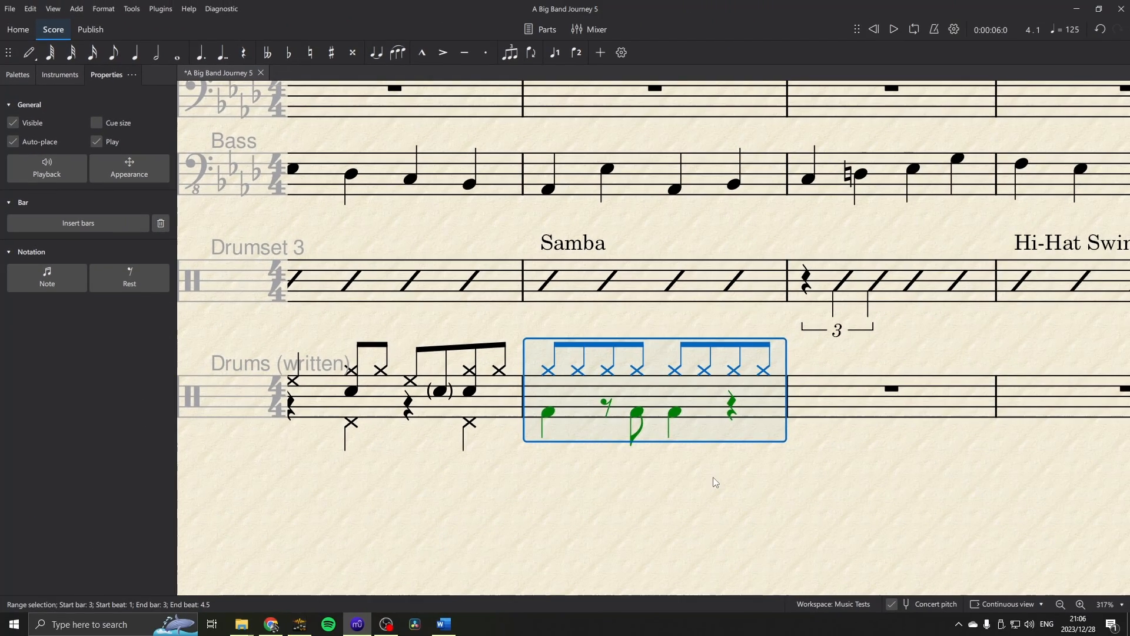
Repeat the Samba pattern from bar 3 of the Drums (written) staff into bar 4.
left_click_drag(640, 511, 1002, 511)
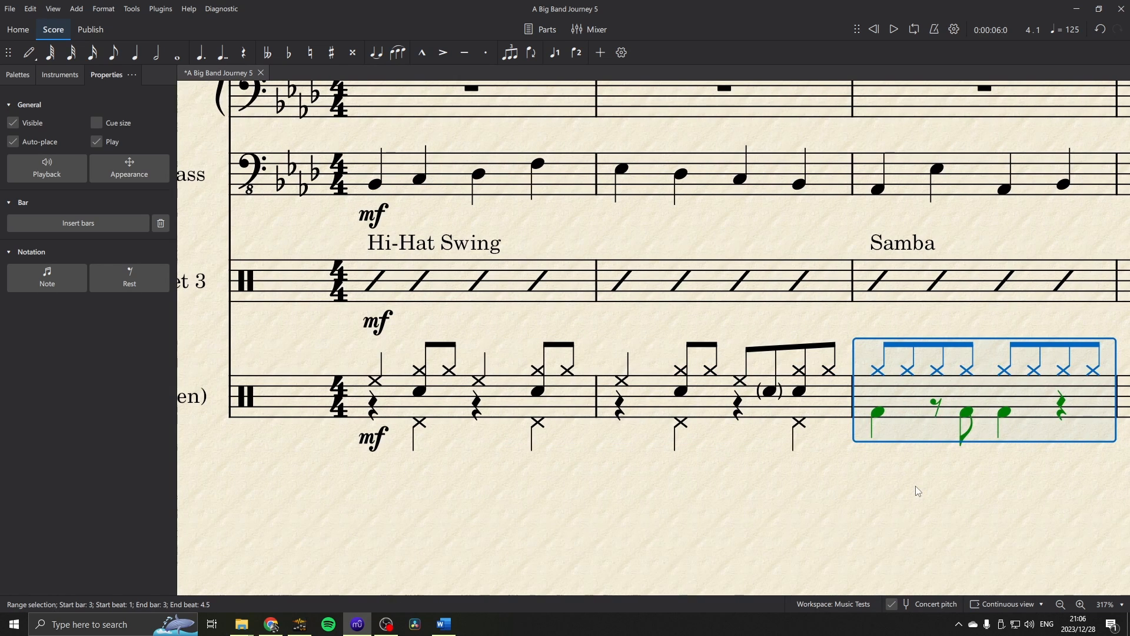
left_click_drag(910, 486, 645, 462)
key("r")
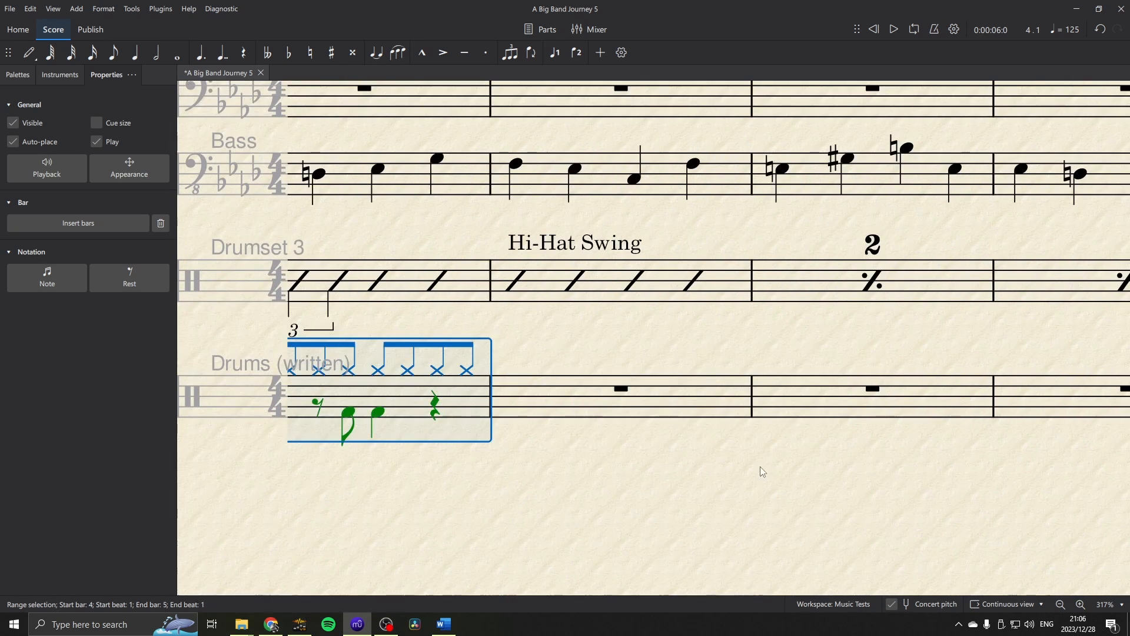
Copy bars 1 and 2 of the Drums (written) staff into bars 5 and 6 and delete the pasted mf dynamic.
scroll(760, 466, "left", 6)
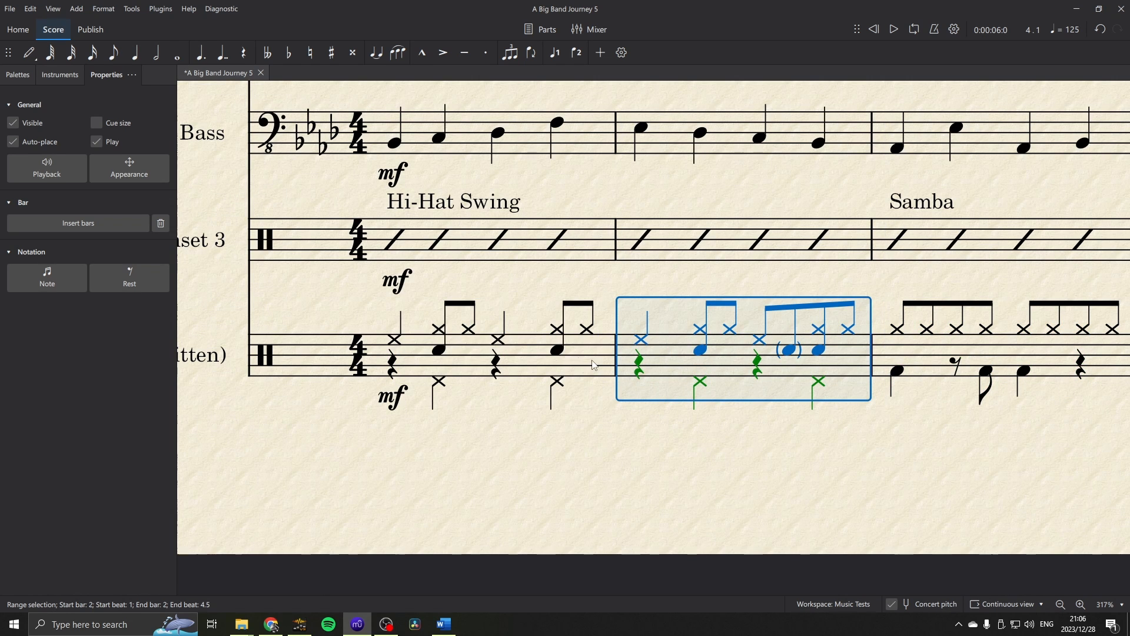
left_click(592, 360, "shift")
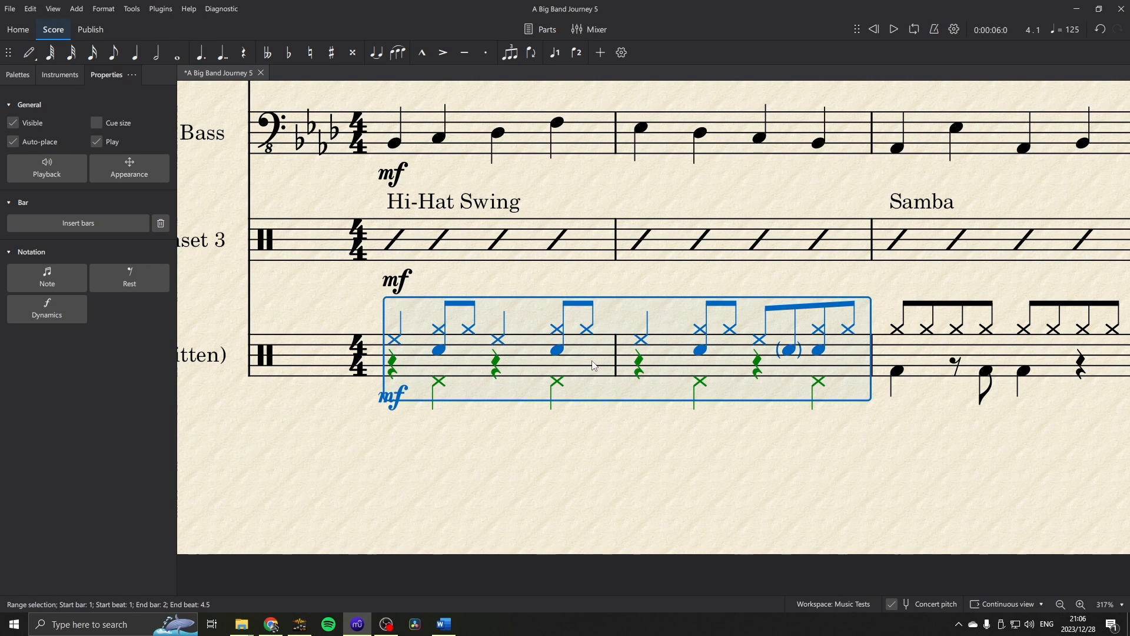
left_click_drag(941, 449, 1, 452)
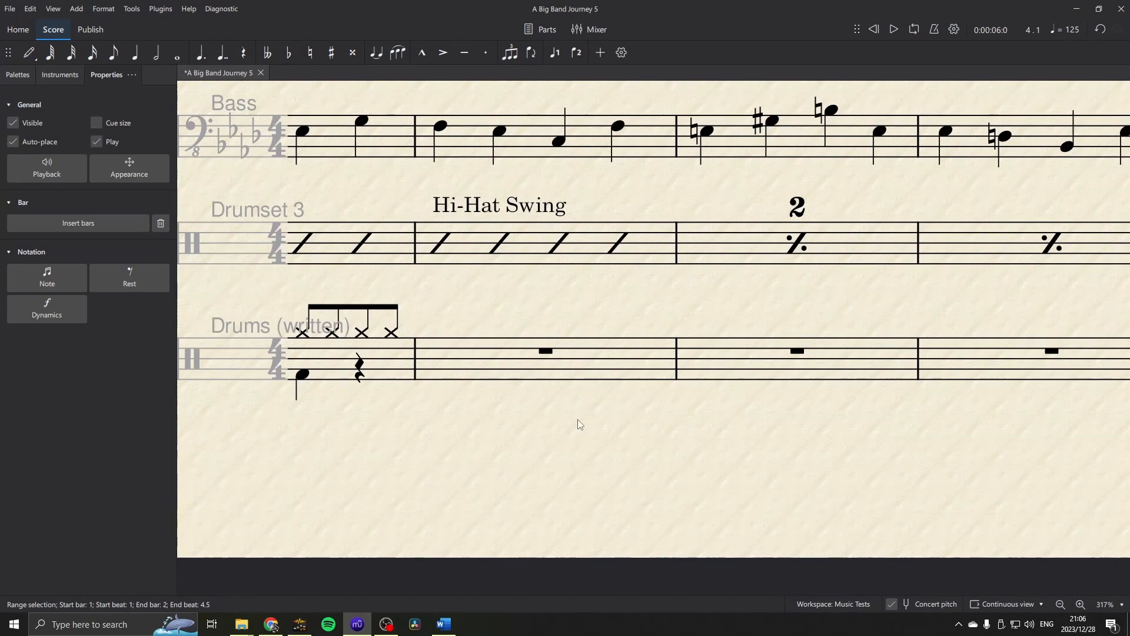
key("ctrl+v")
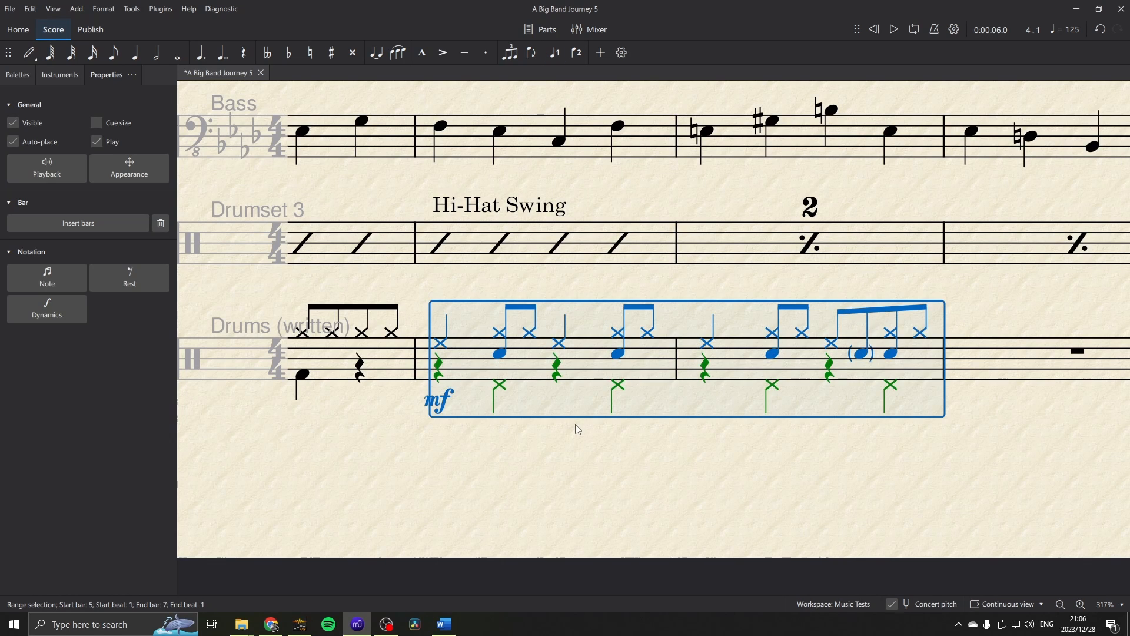
left_click(446, 404)
key("Delete")
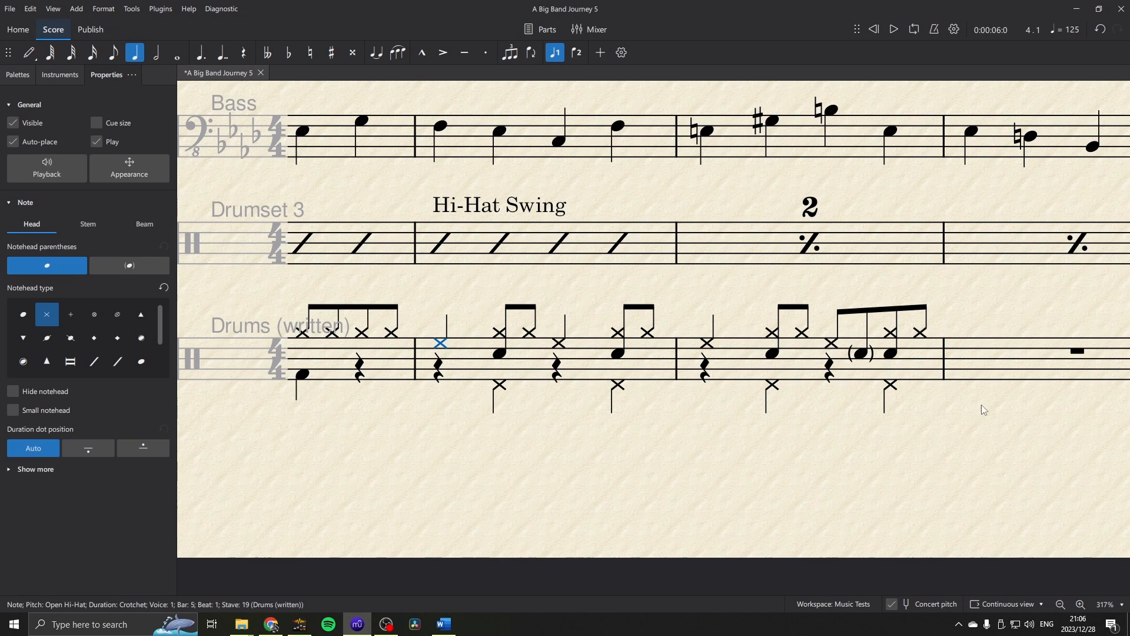
Repeat bars 5 and 6 of the Drums (written) staff into bars 7 and 8.
scroll(983, 410, "right", 5)
scroll(595, 395, "down", 2)
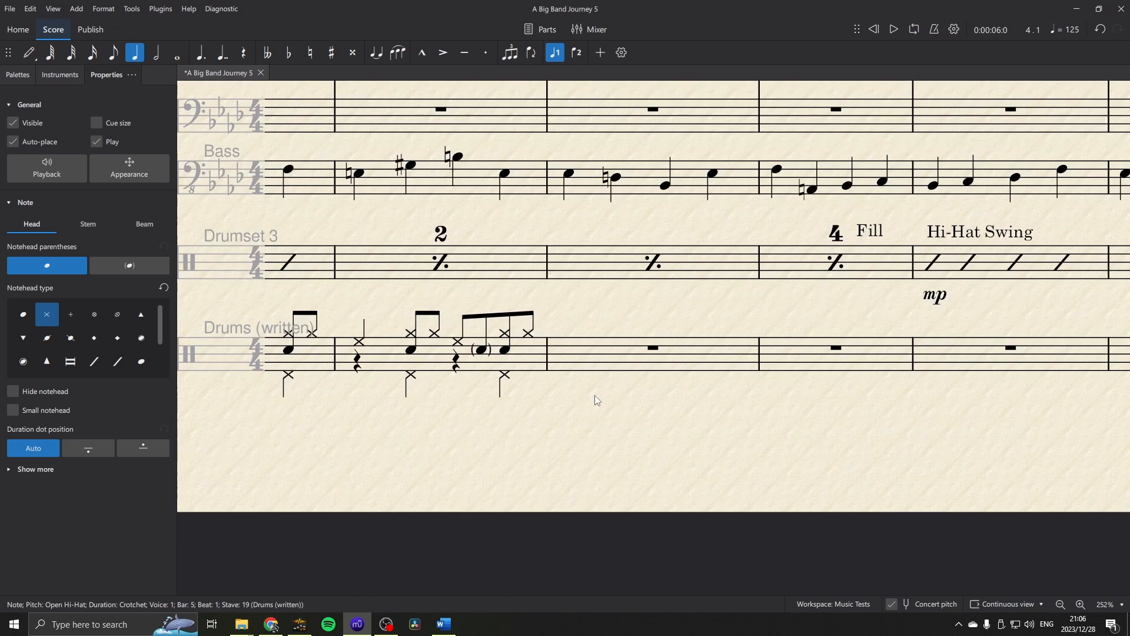
left_click_drag(476, 421, 630, 398)
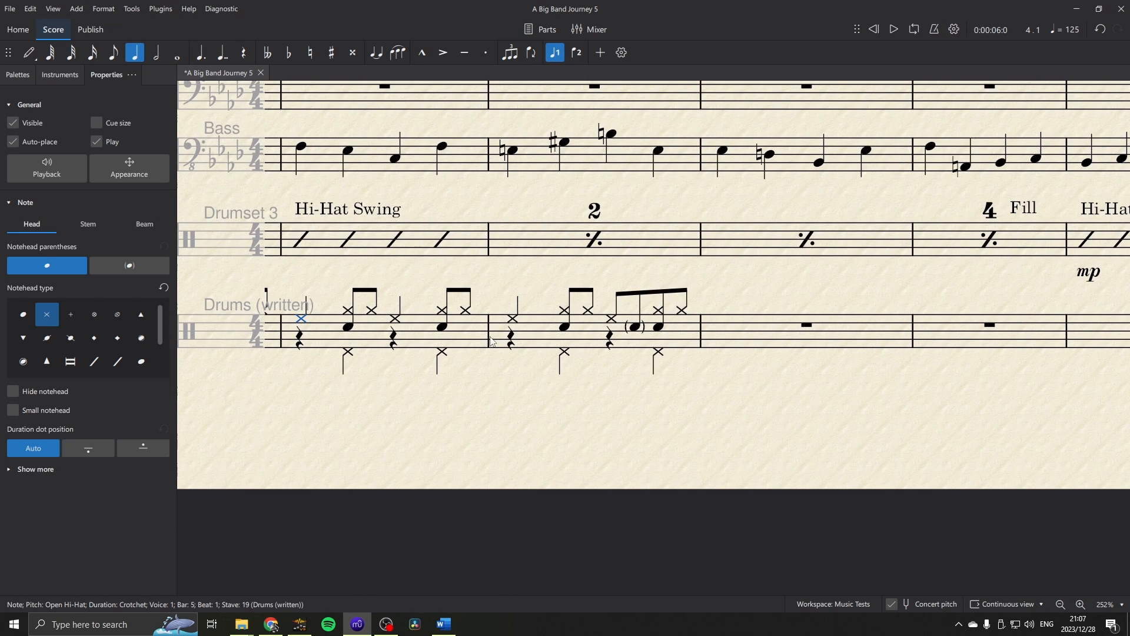
left_click(492, 341)
left_click(477, 341, "shift")
key("r")
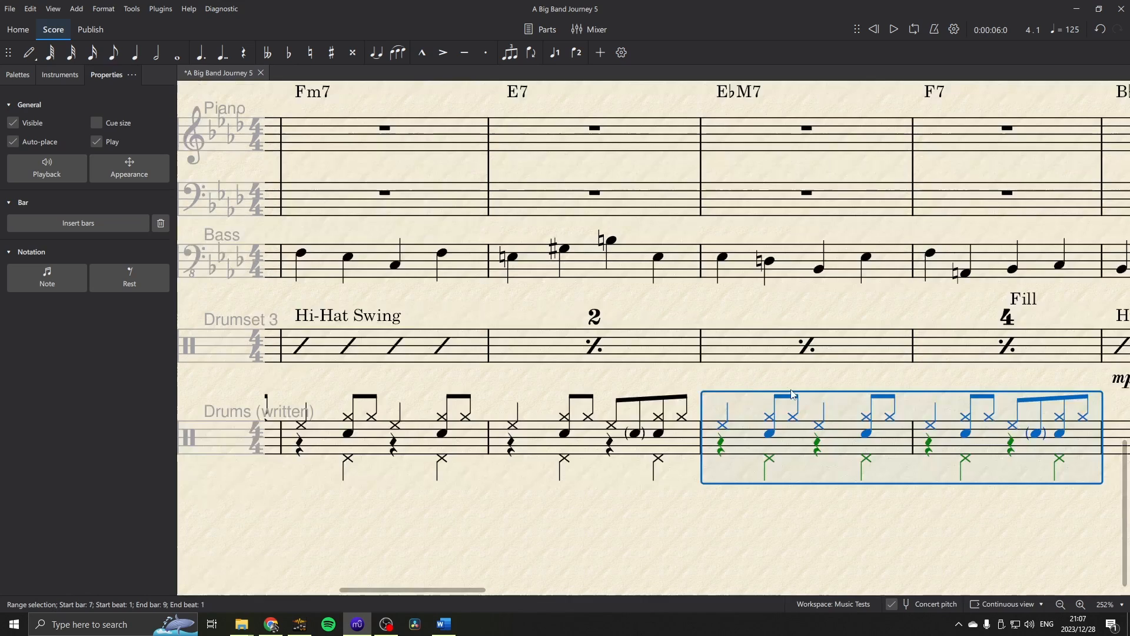
left_click_drag(872, 528, 527, 418)
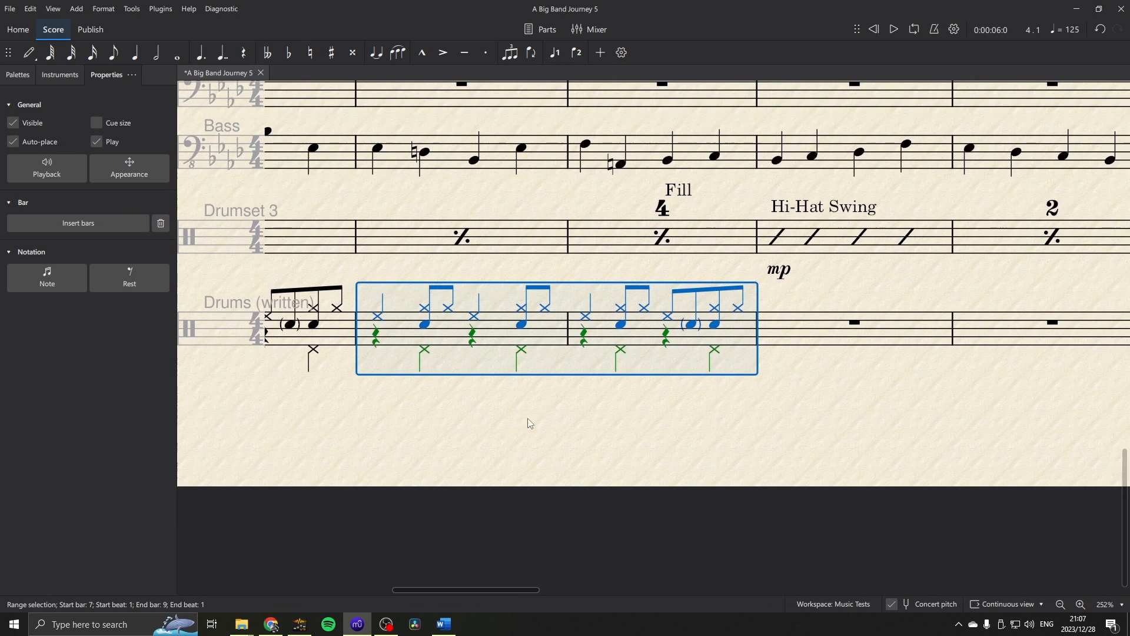
key("Escape")
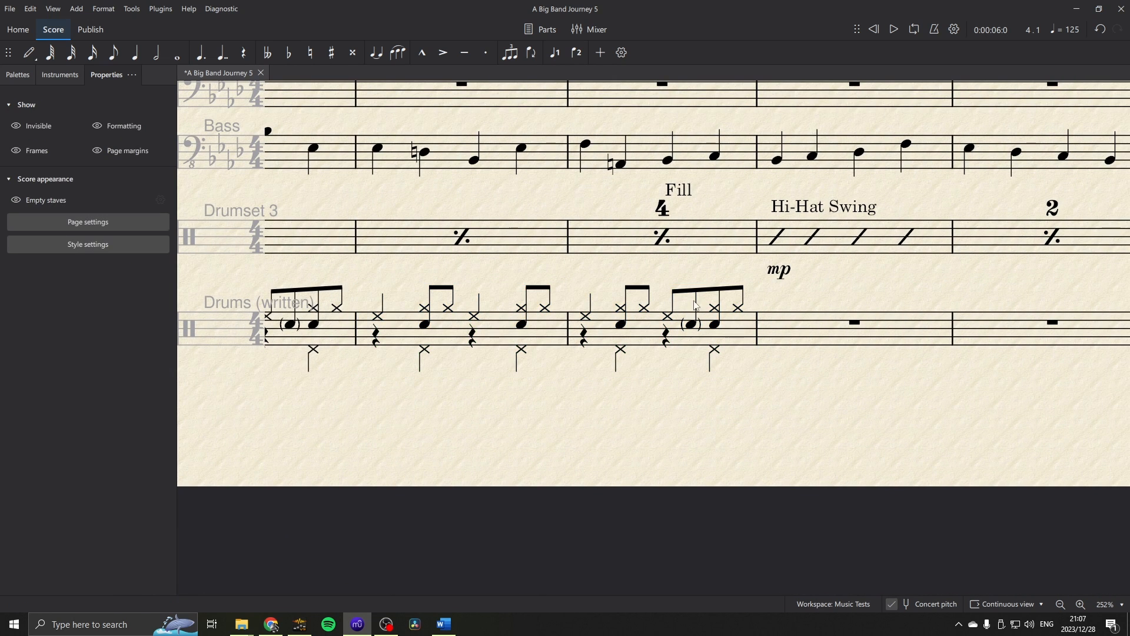
Copy bar 7 of the Drums (written) staff into bar 9, at the start of the mp Hi-Hat Swing section.
scroll(756, 384, "right", 10)
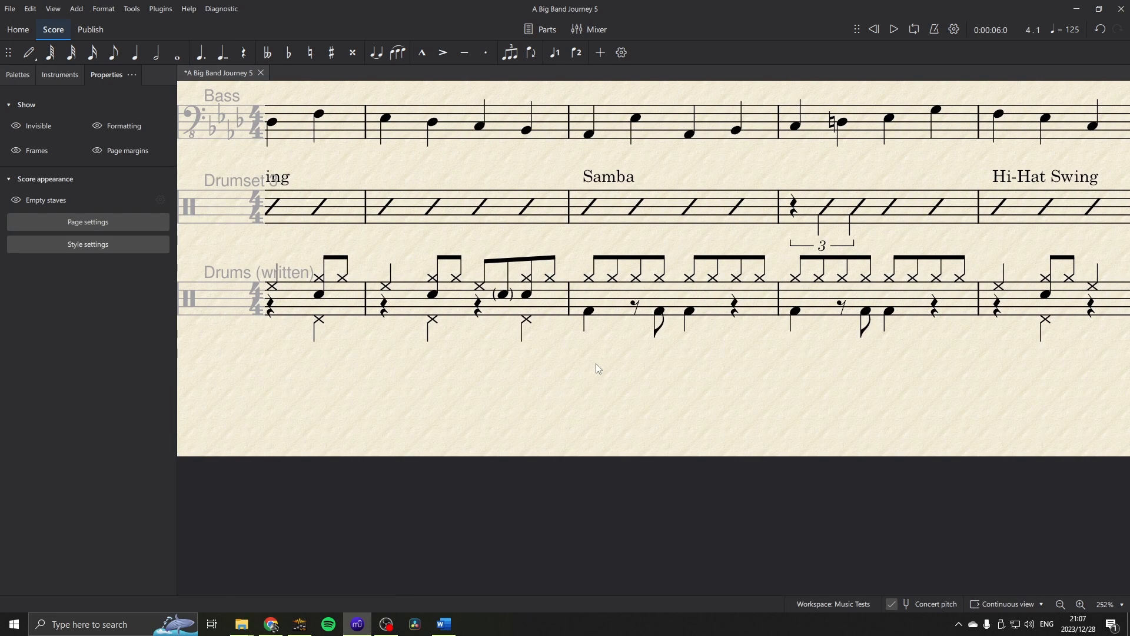
scroll(598, 368, "right", 8)
left_click(769, 314)
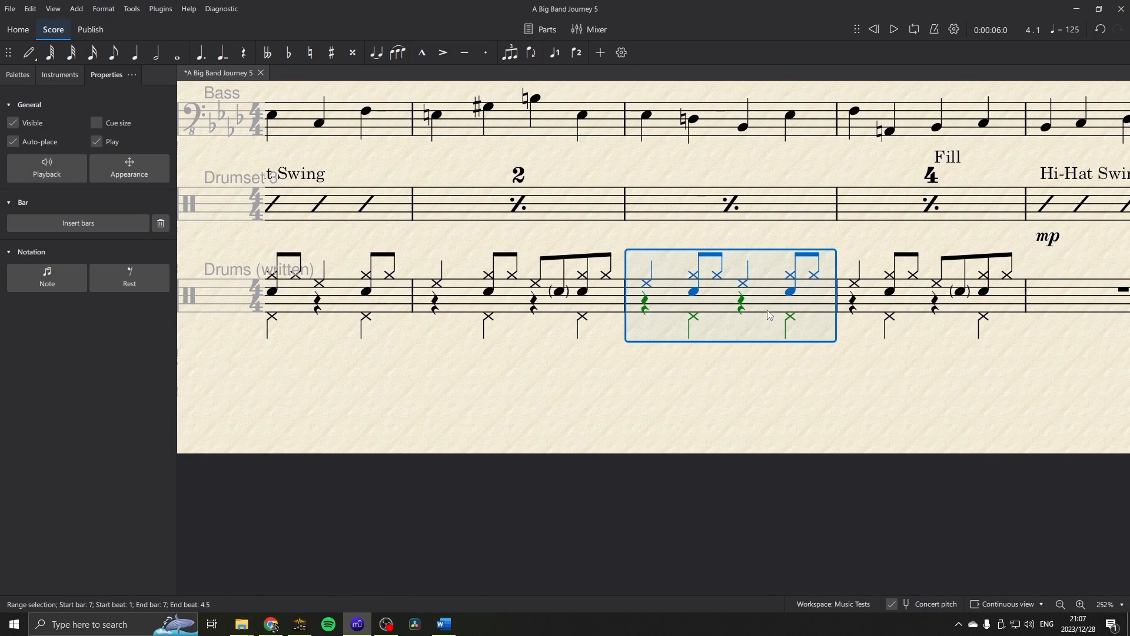
scroll(853, 353, "right", 4)
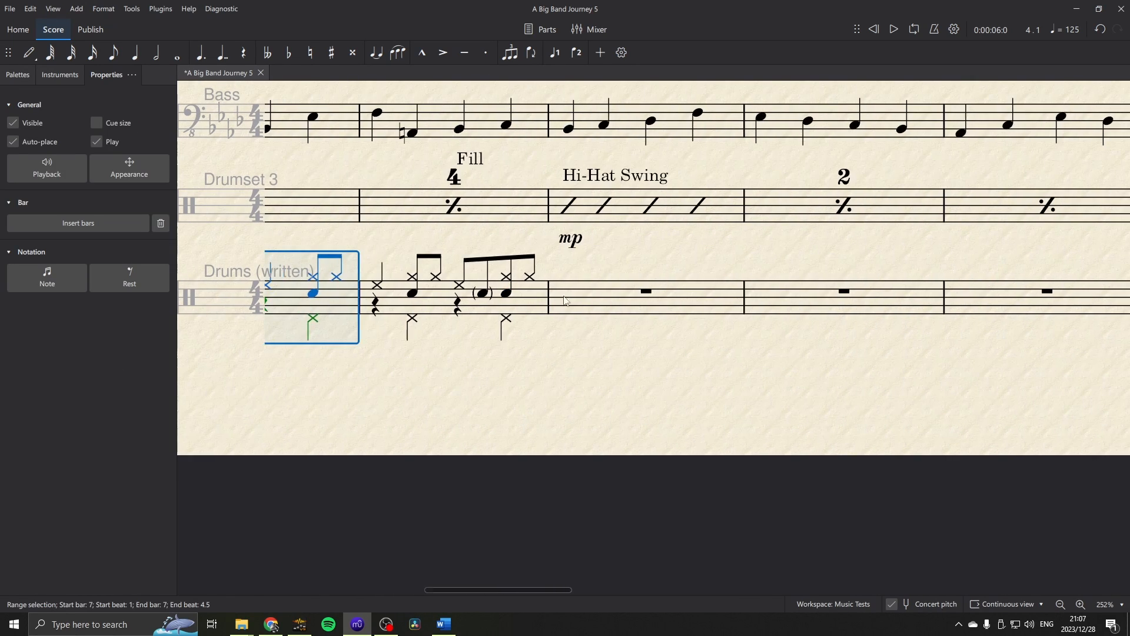
left_click(613, 296)
key("ctrl+v")
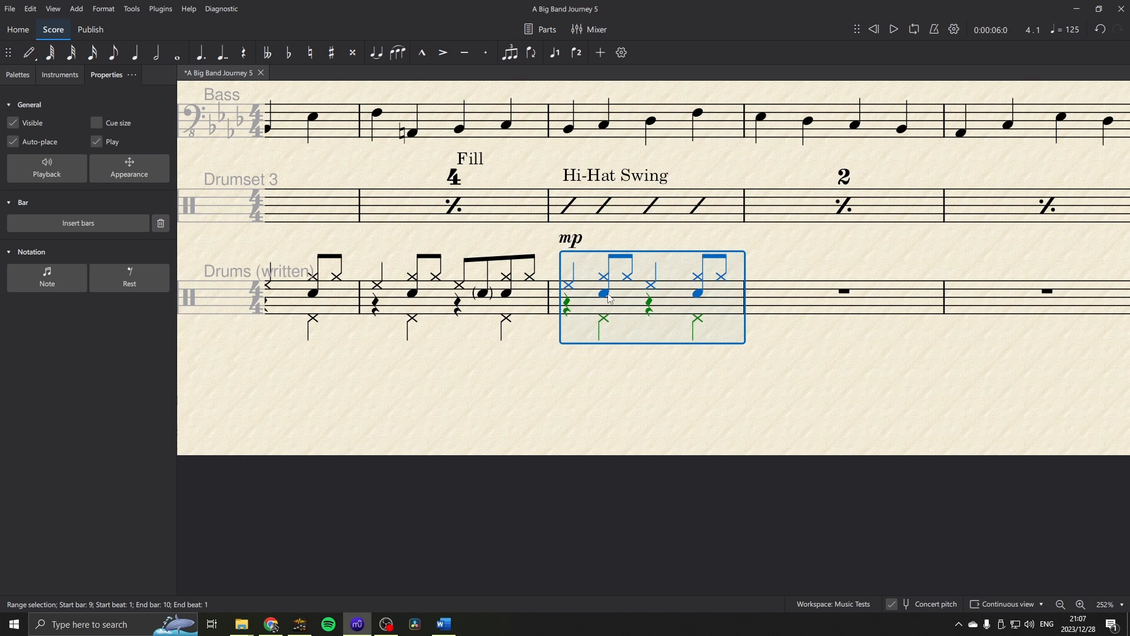
Delete the snare notes on beats 2 and 4 of bar 9.
left_click(606, 295)
left_click(698, 294)
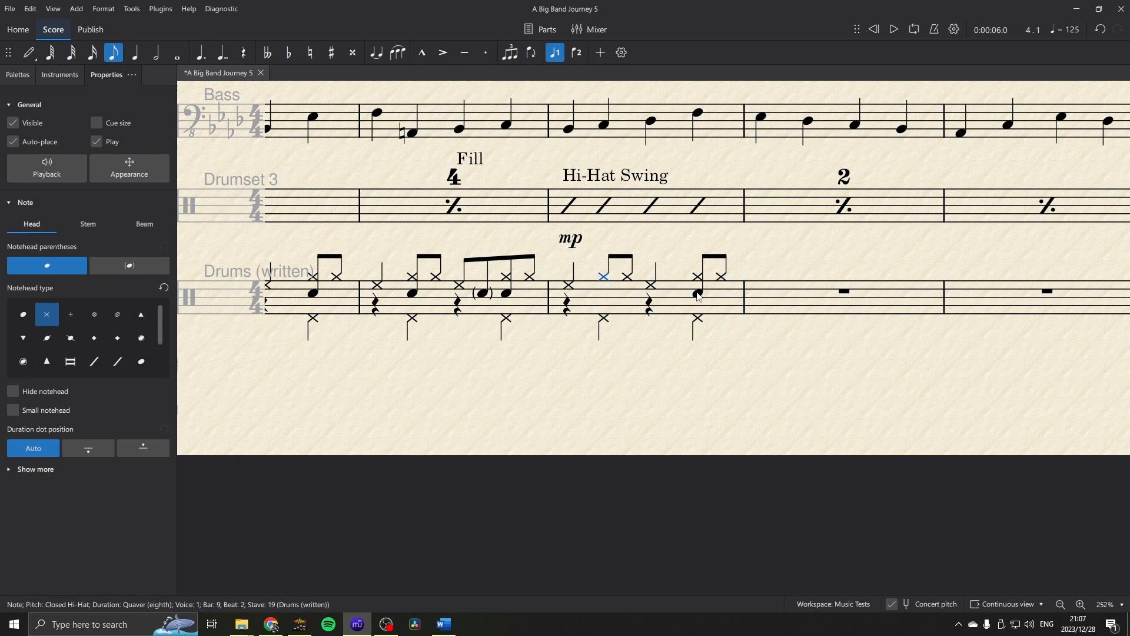
key("Delete")
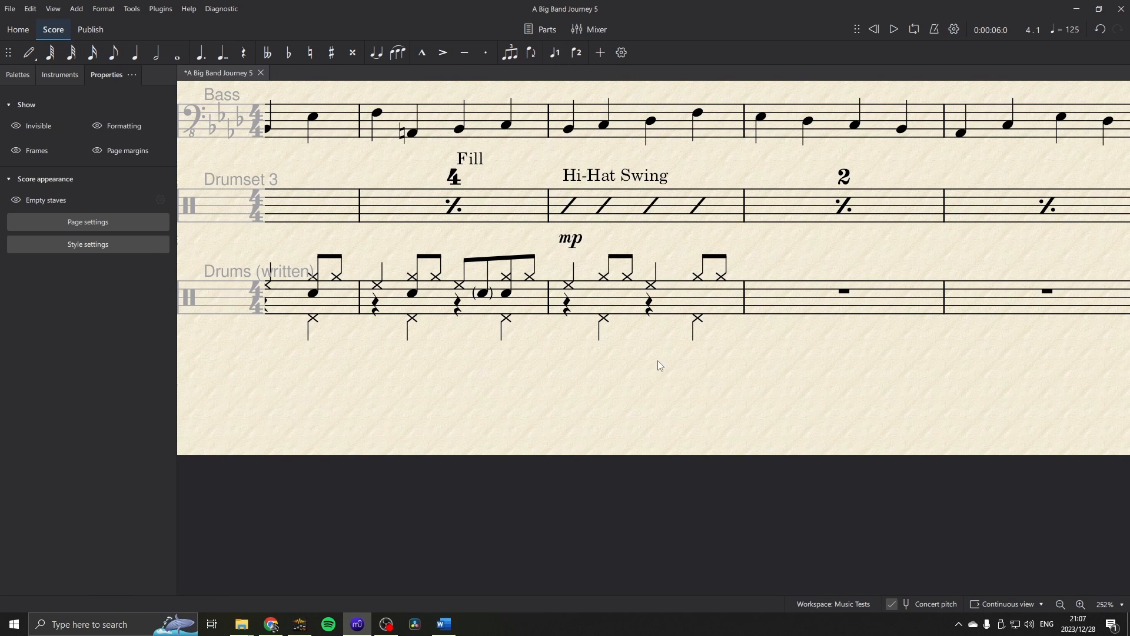
Fill bars 10 to 15 of the Drums (written) staff with one-bar repeat signs.
left_click_drag(878, 337, 667, 337)
left_click(638, 306)
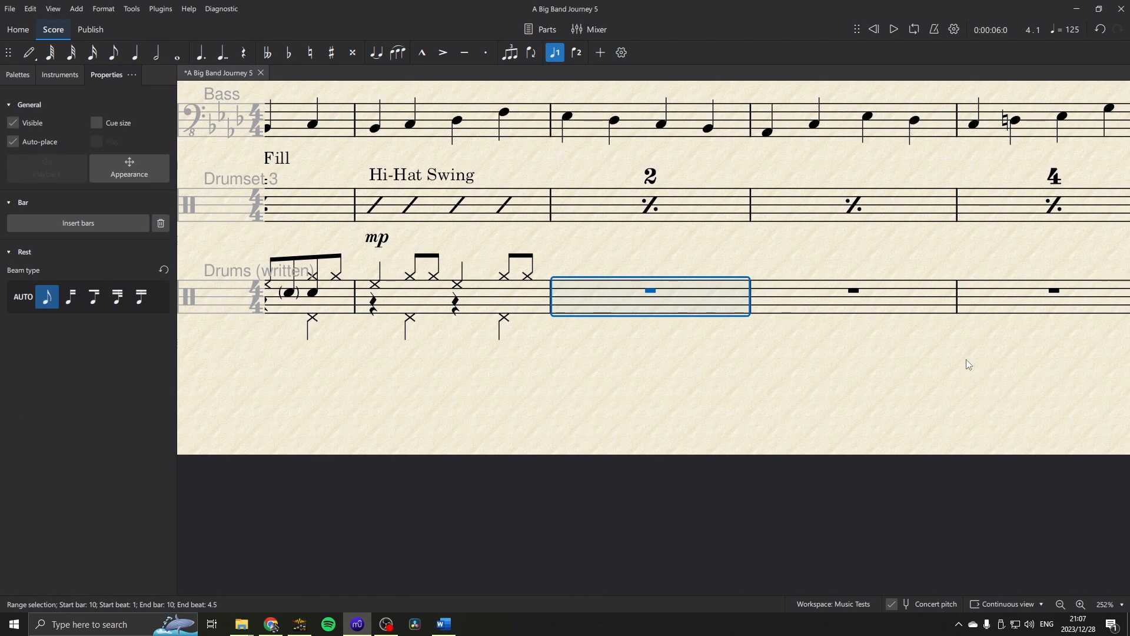
scroll(965, 361, "down", 5)
left_click_drag(965, 360, 461, 378)
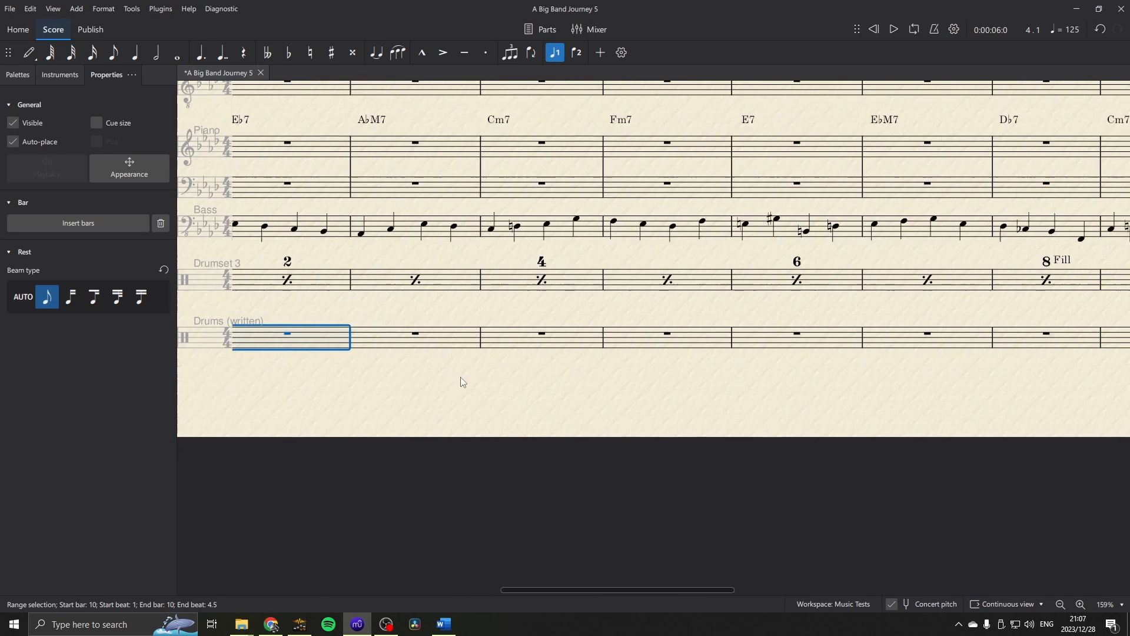
left_click(894, 340, "shift")
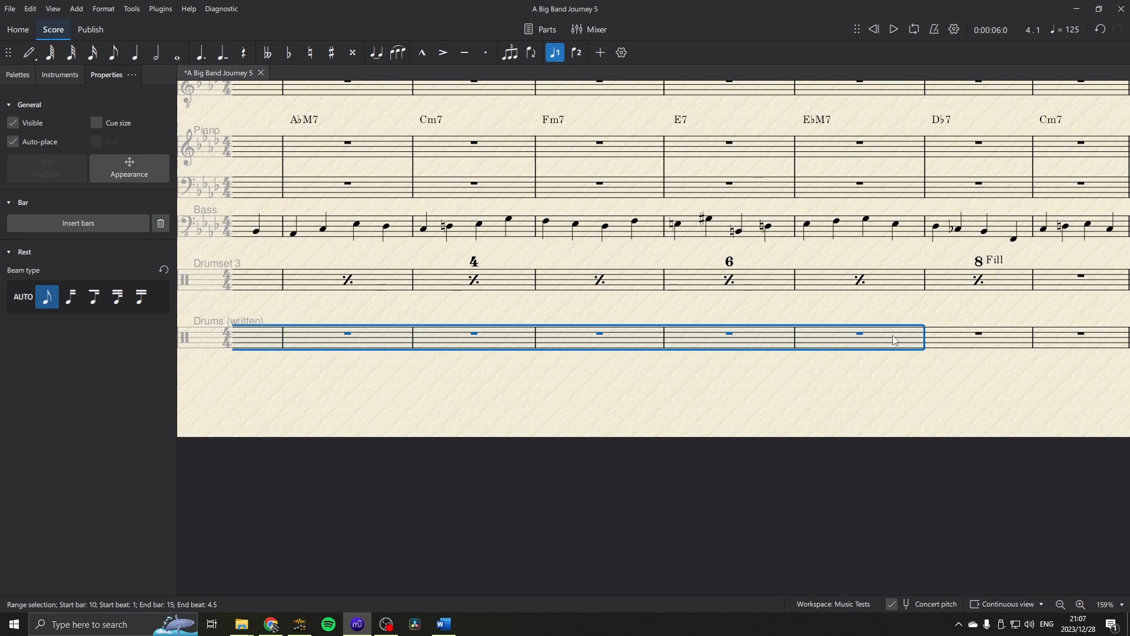
left_click(17, 75)
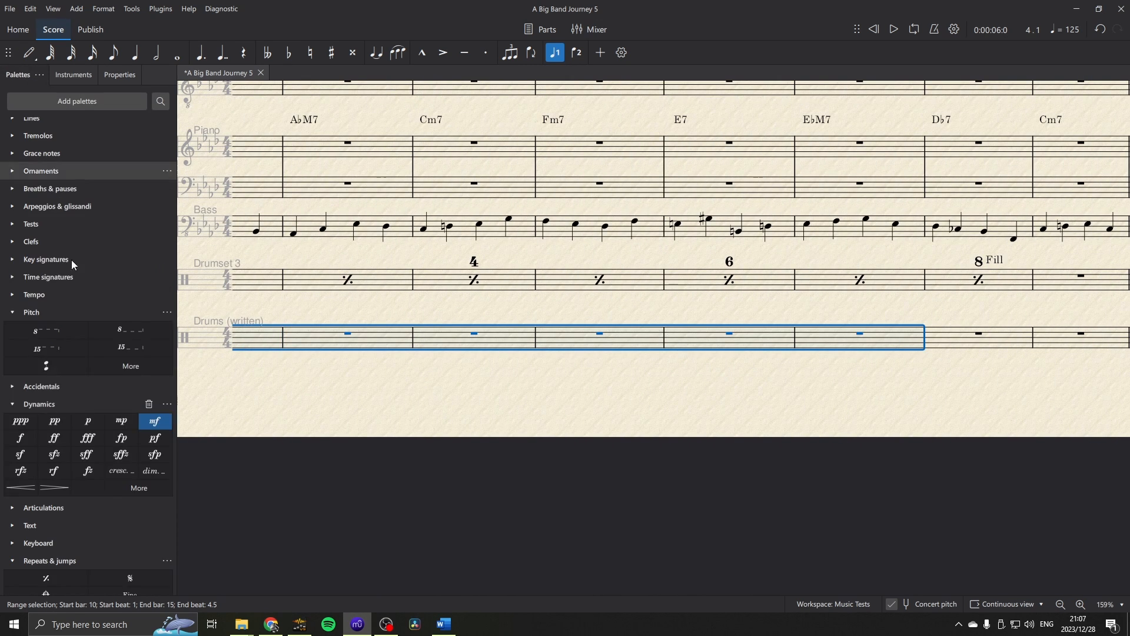
scroll(36, 500, "down", 3)
left_click(46, 453)
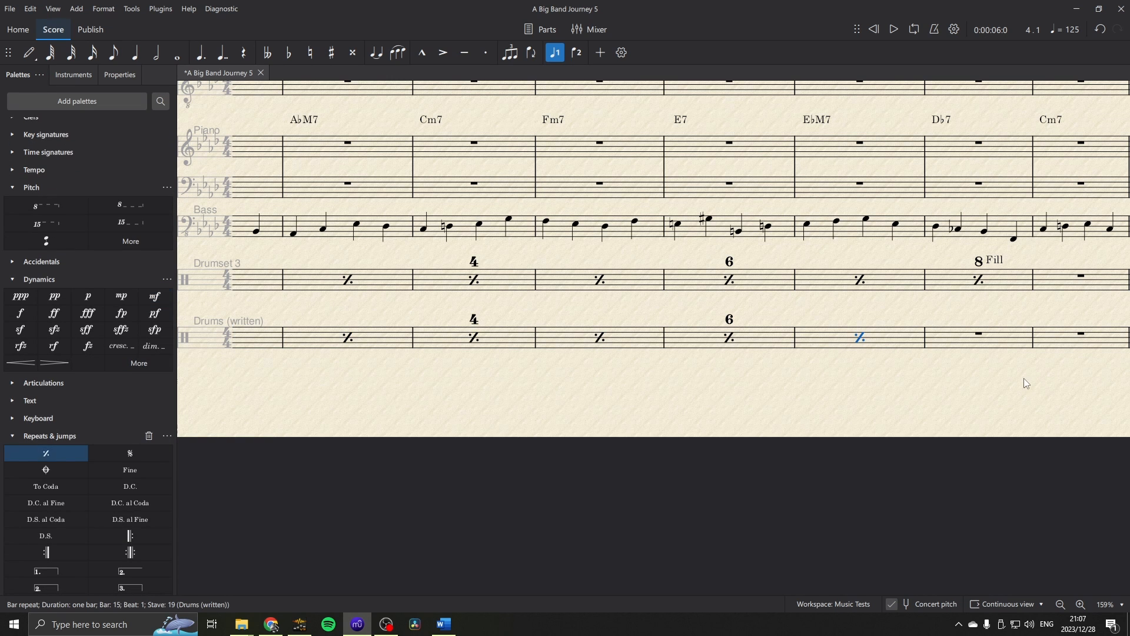
Copy the Hi-Hat Swing pattern from bar 9 of the Drums (written) staff into bar 16.
scroll(934, 382, "left", 5)
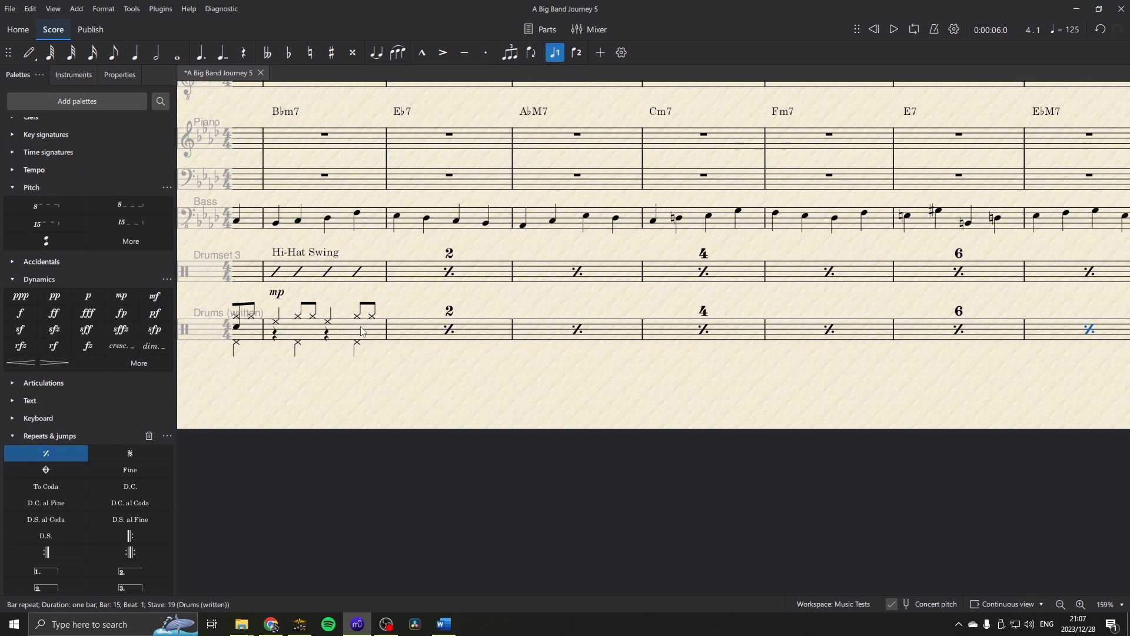
left_click(363, 332)
scroll(899, 390, "right", 3)
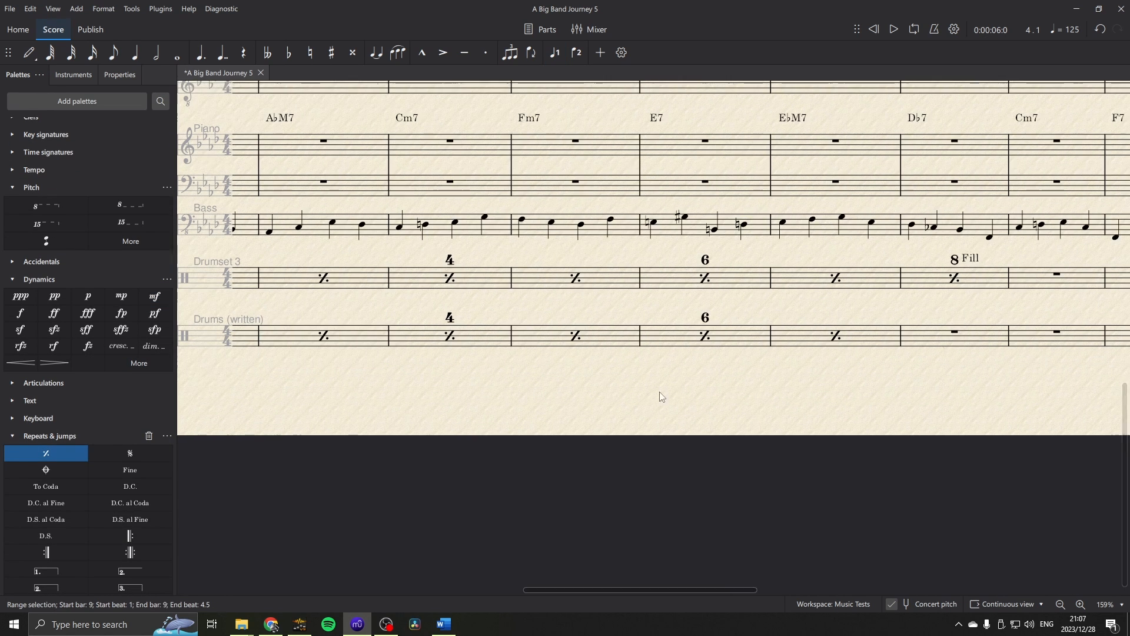
left_click(937, 340)
key("ctrl+v")
Add an mp dynamic at the start of bar 9 in the Drums (written) staff.
scroll(702, 392, "left", 5)
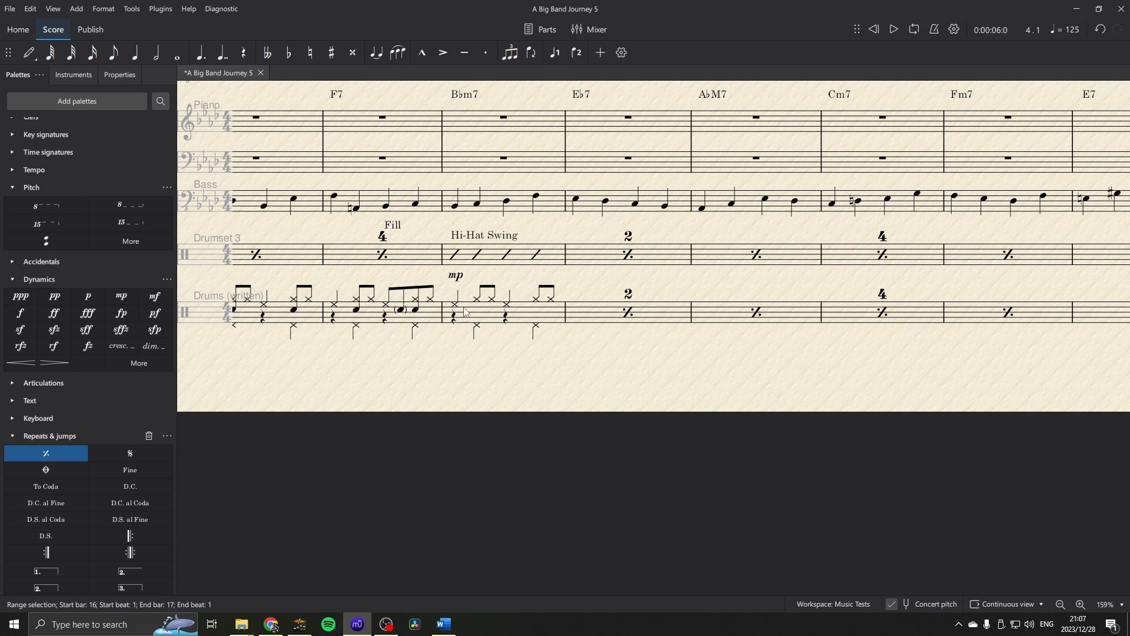
left_click(480, 319)
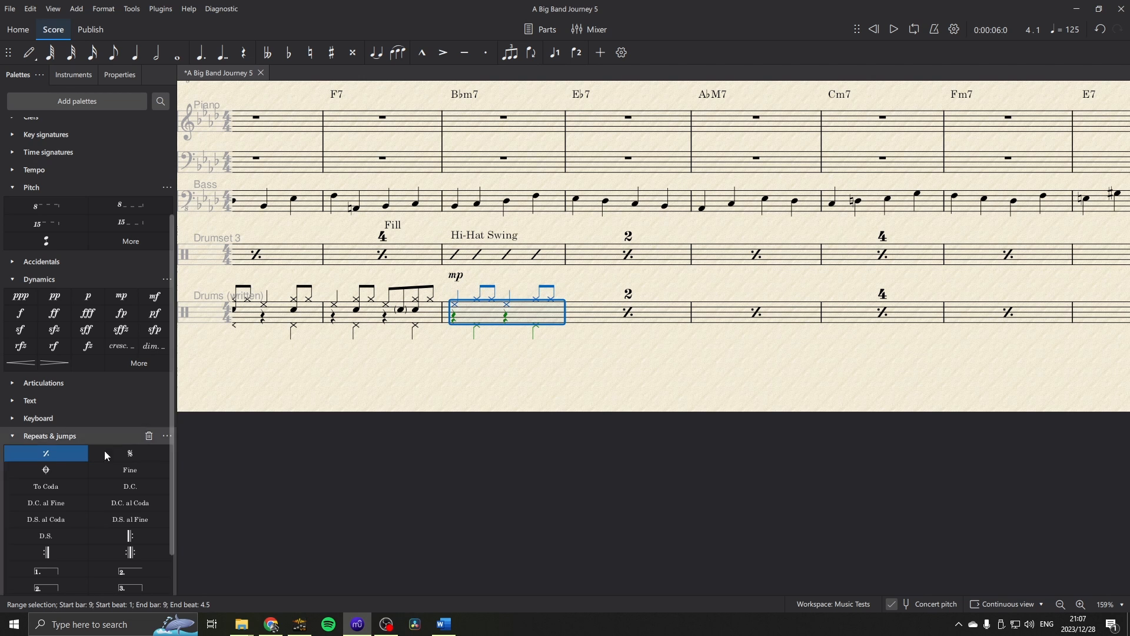
left_click(126, 298)
Review the Drums (written) staff from the opening bars through bar 16 against the Drumset 3 staff.
scroll(833, 354, "left", 10)
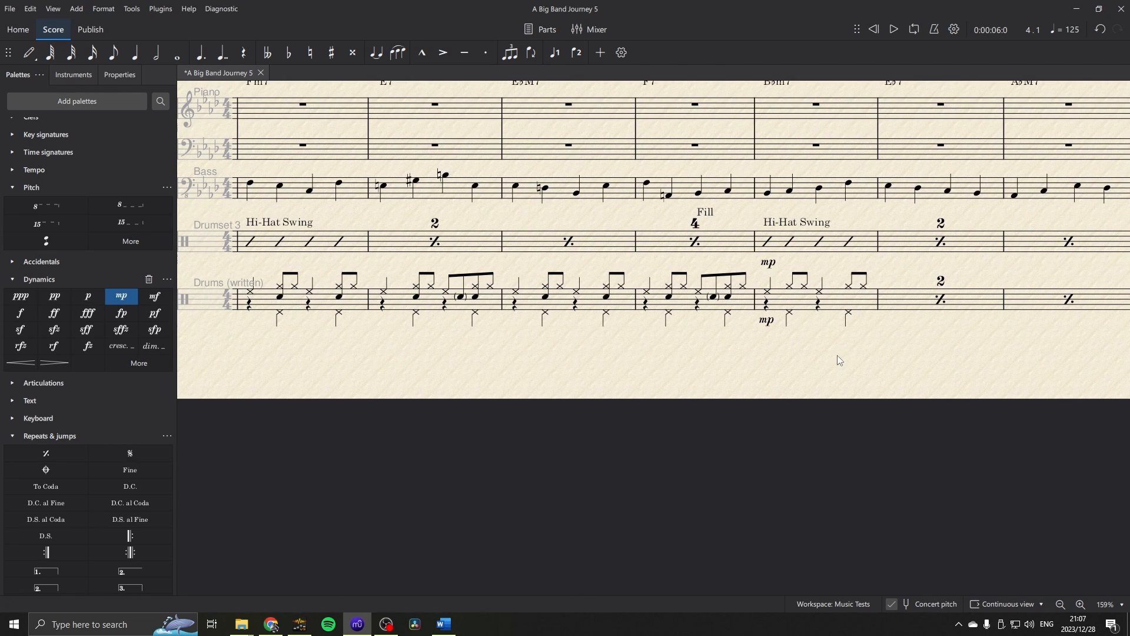
scroll(1075, 358, "left", 10)
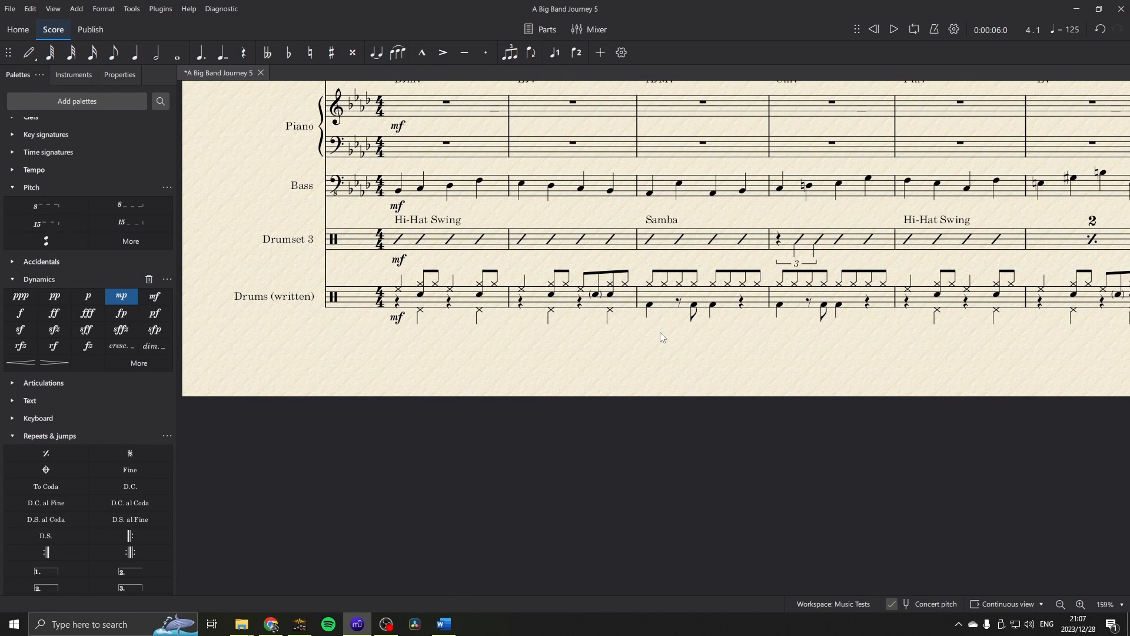
scroll(659, 331, "right", 3)
left_click_drag(866, 334, 212, 340)
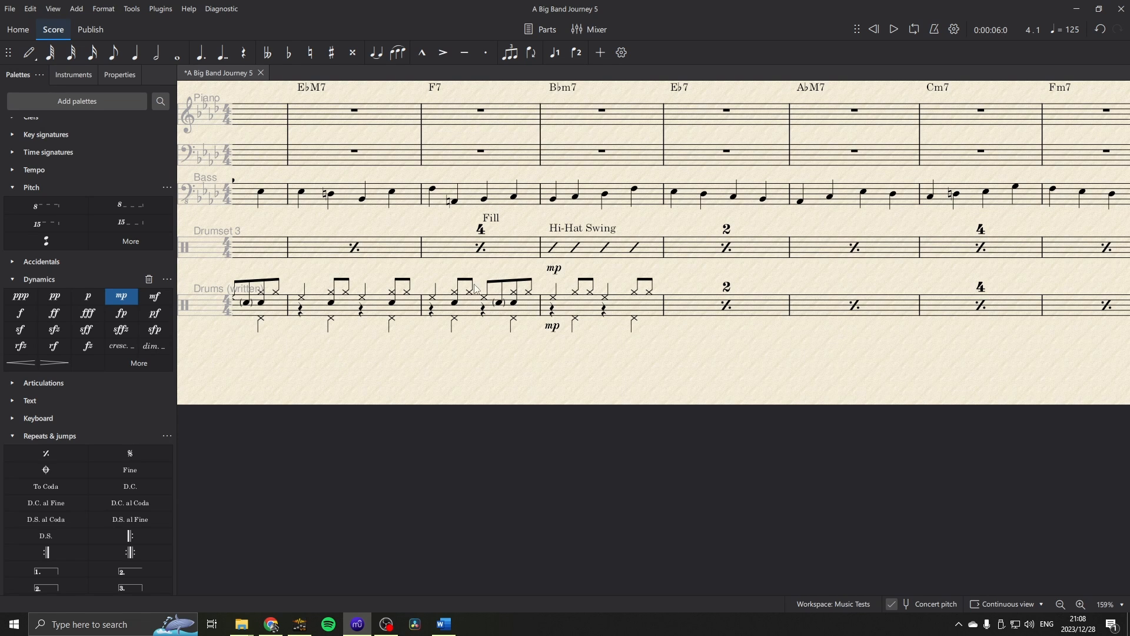
left_click_drag(886, 356, 341, 365)
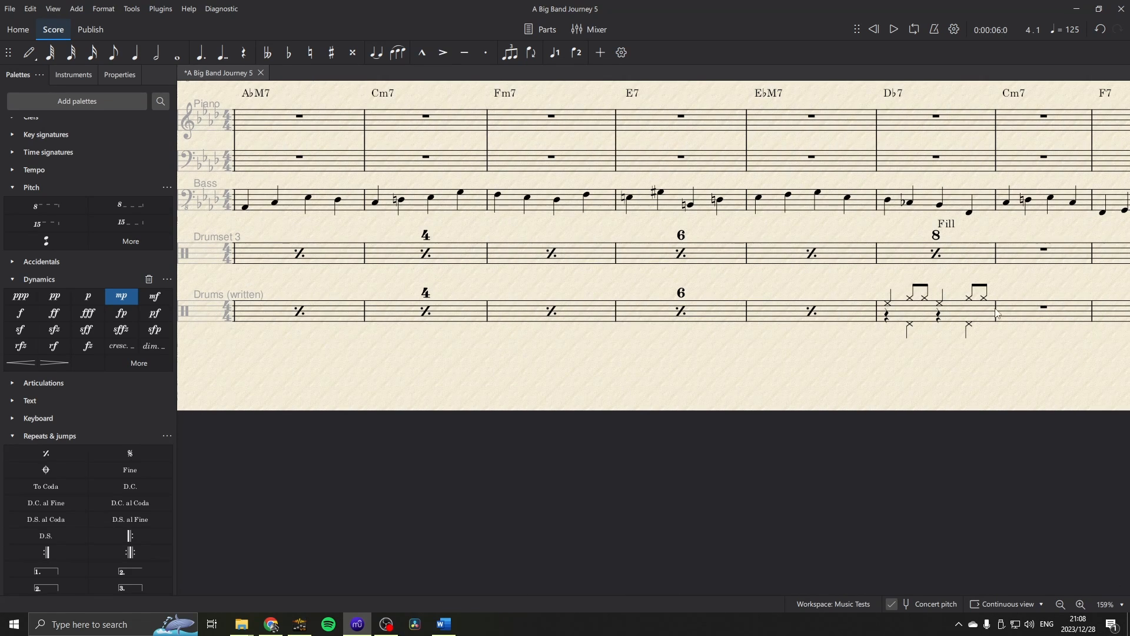
left_click_drag(413, 362, 1125, 305)
left_click_drag(419, 308, 964, 321)
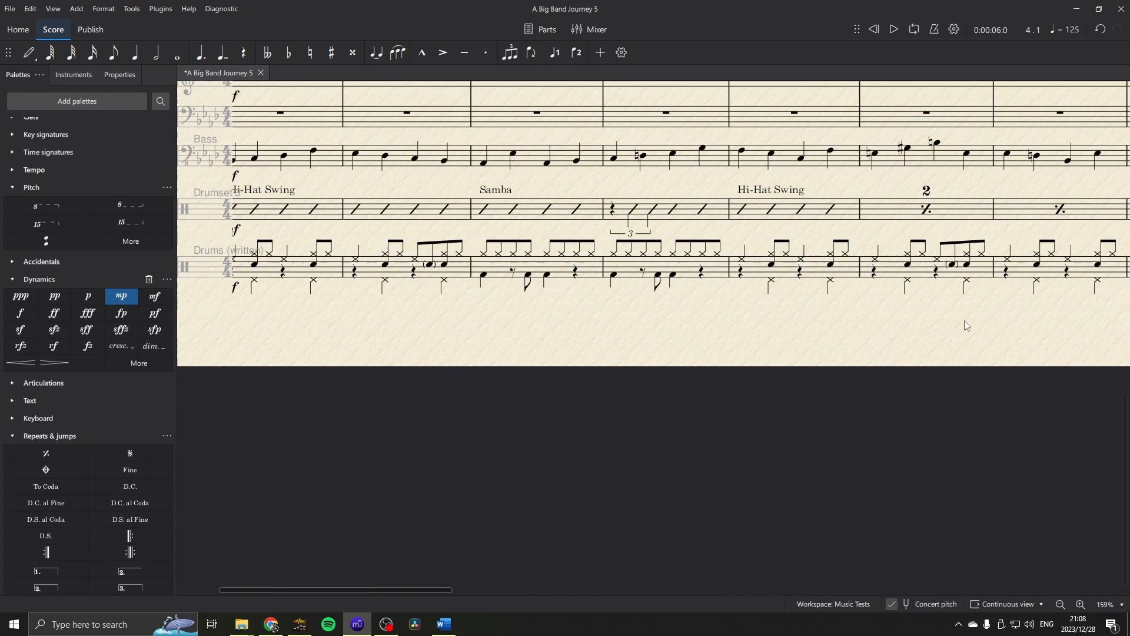
Add acoustic snare notes under the hi-hat on beats 2 and 3.5 of the Samba in bar 3.
scroll(565, 320, "up", 7)
left_click_drag(601, 362, 627, 442)
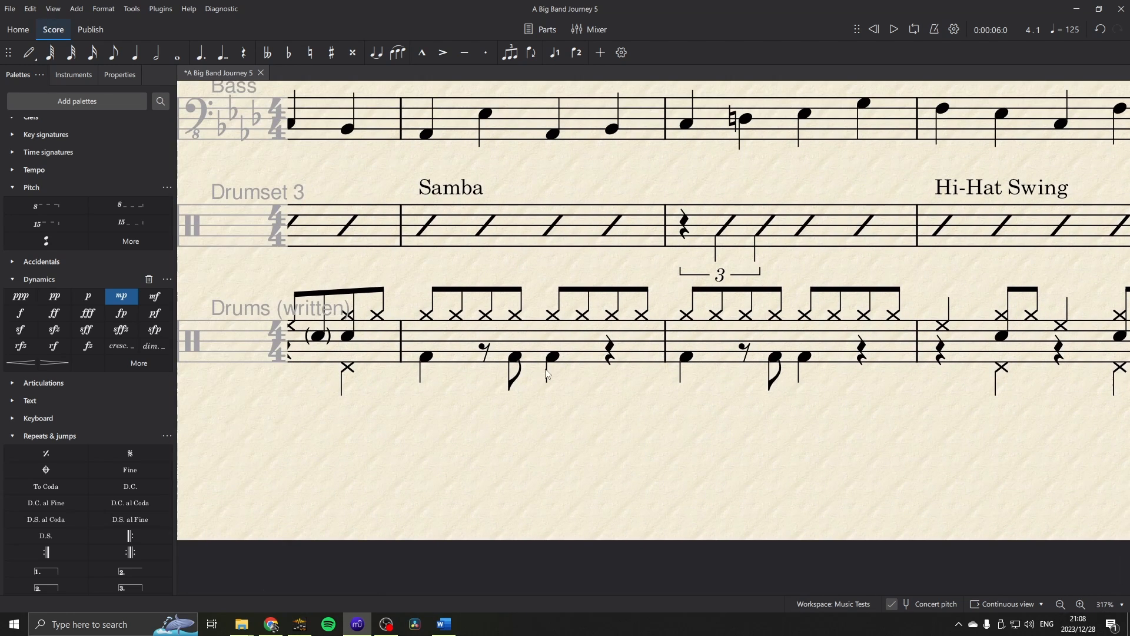
left_click(486, 315)
key("n")
key("a")
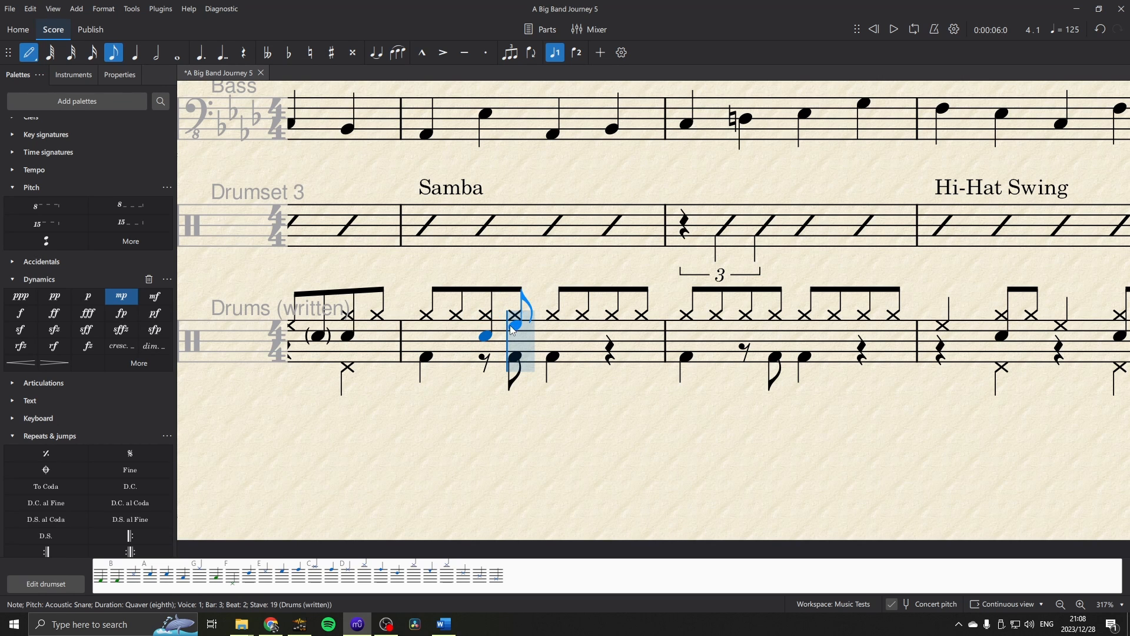
key("Escape")
left_click(582, 316)
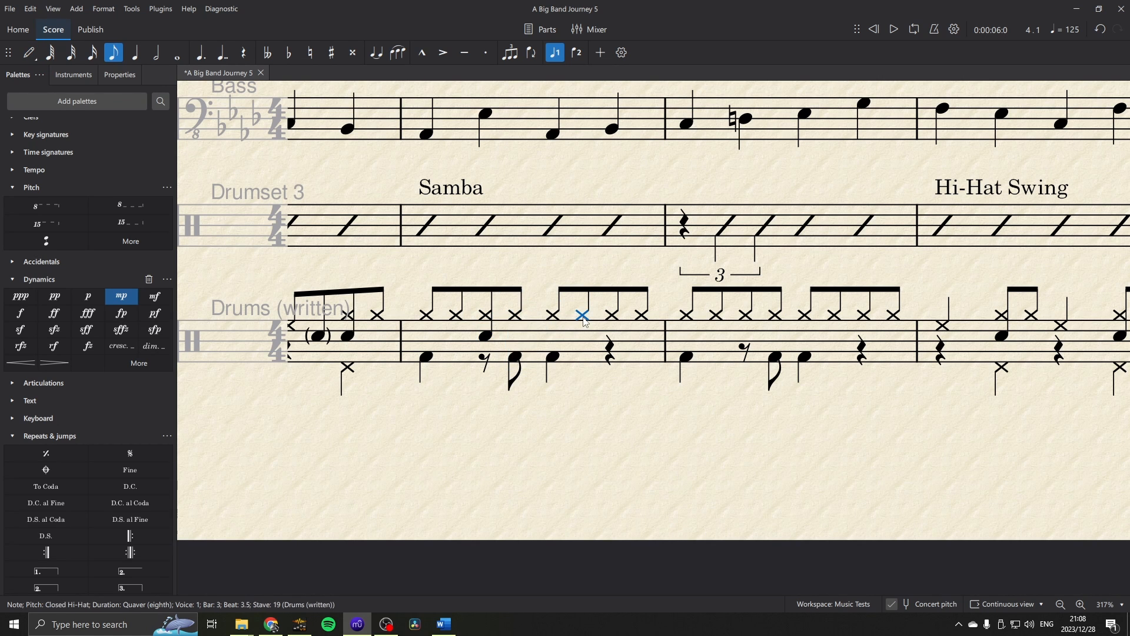
key("n")
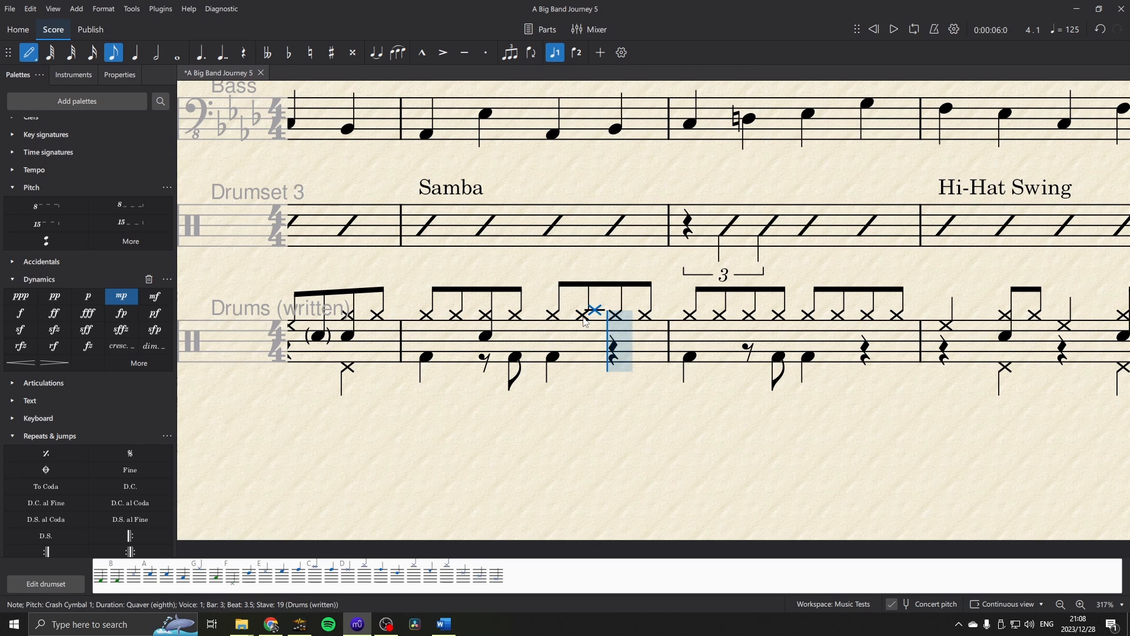
key("a")
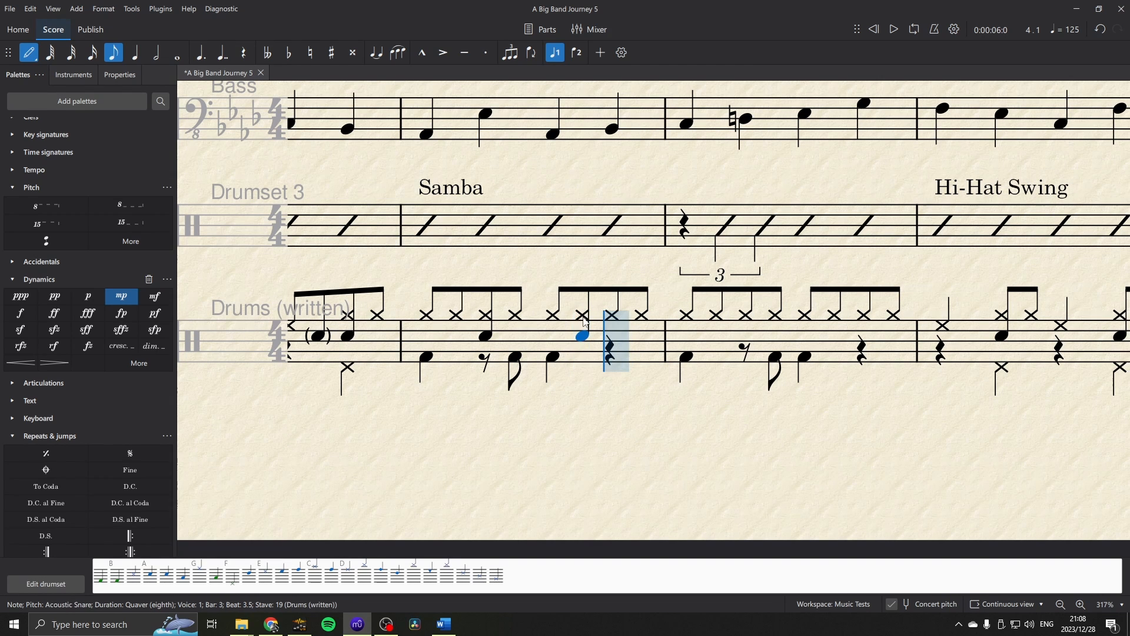
key("Escape")
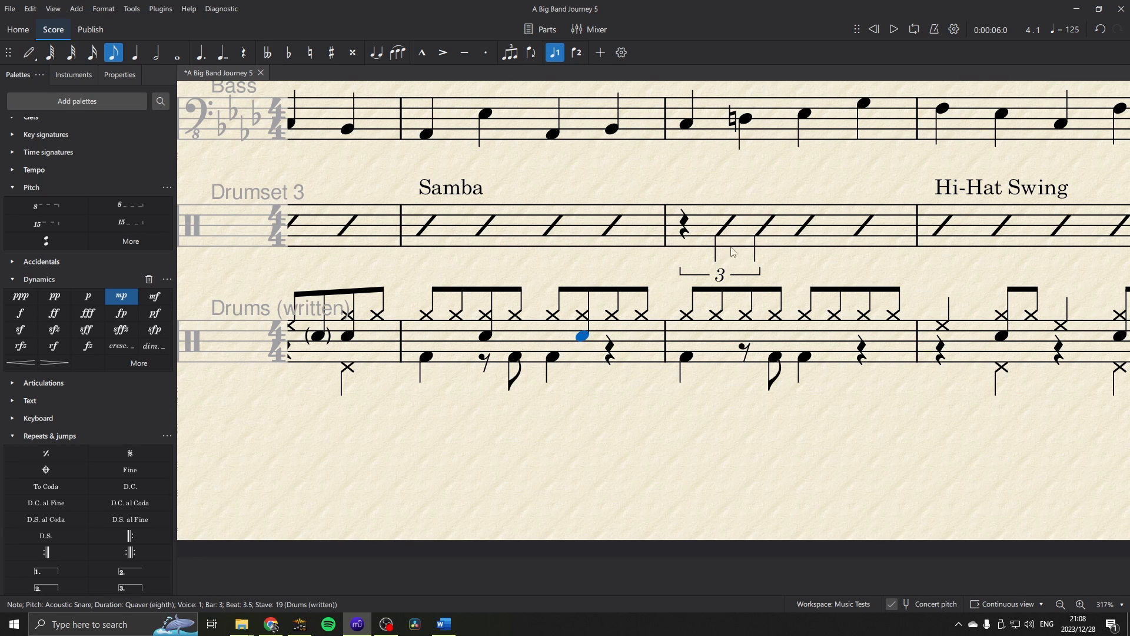
Turn the first half of bar 4 into a crotchet triplet in voice 1, with snare notes on its second and third notes.
left_click(692, 319)
key("6")
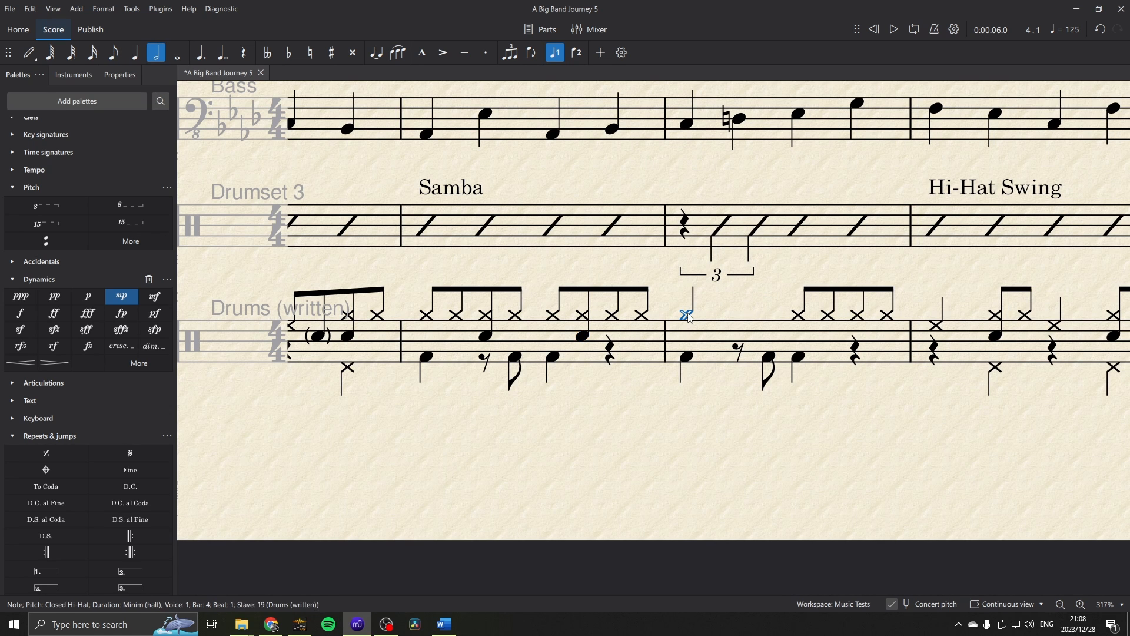
key("ctrl+3")
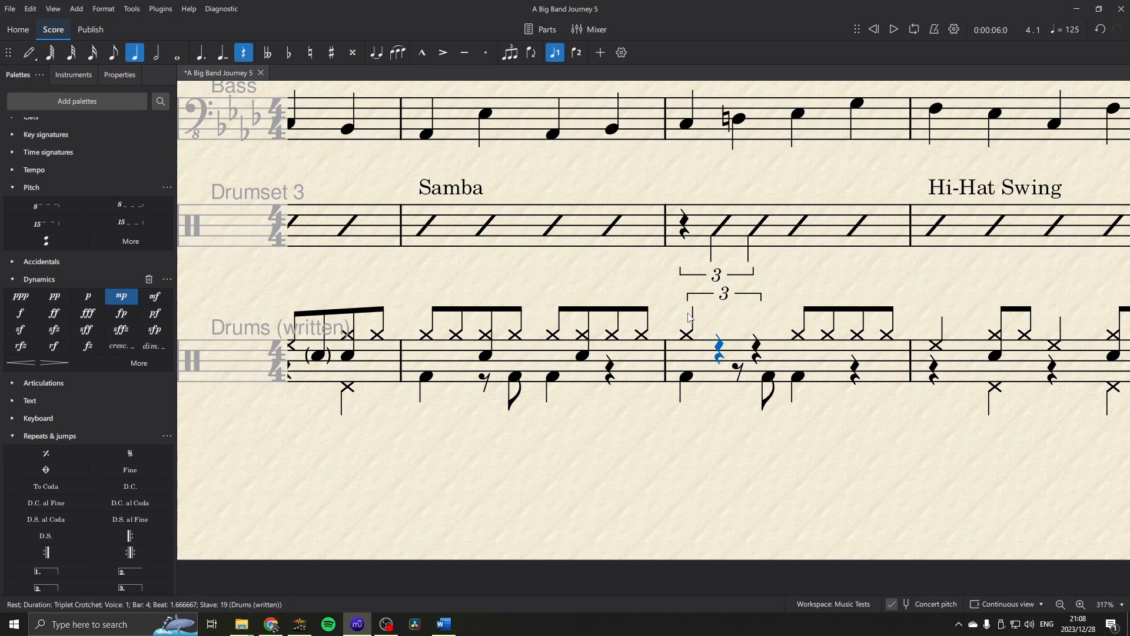
key("n")
key("a")
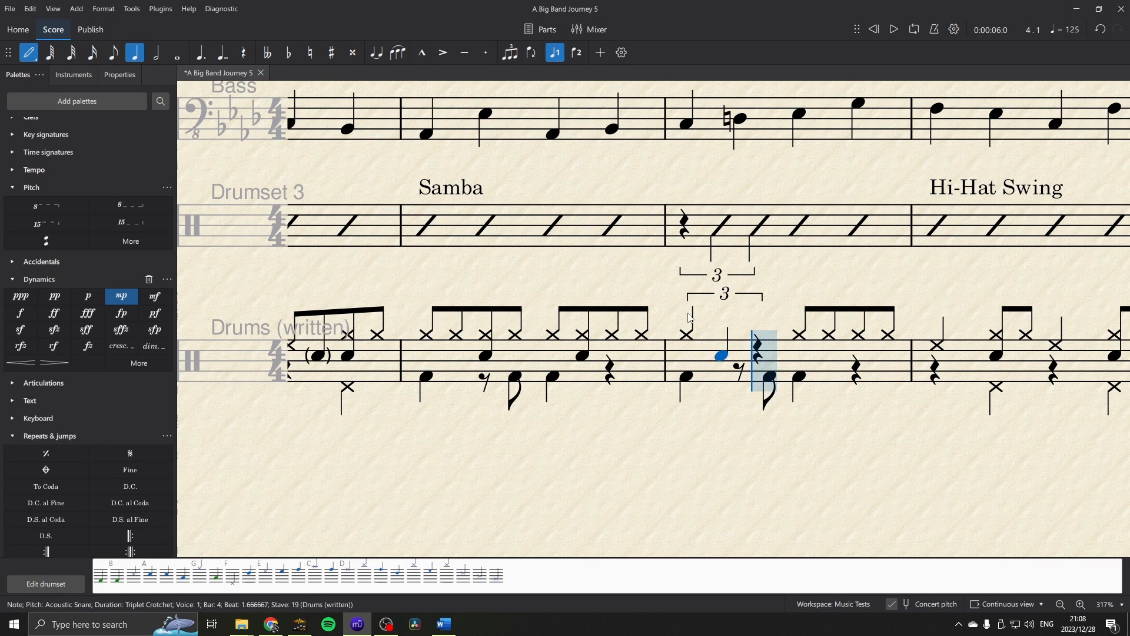
key("a")
key("Escape")
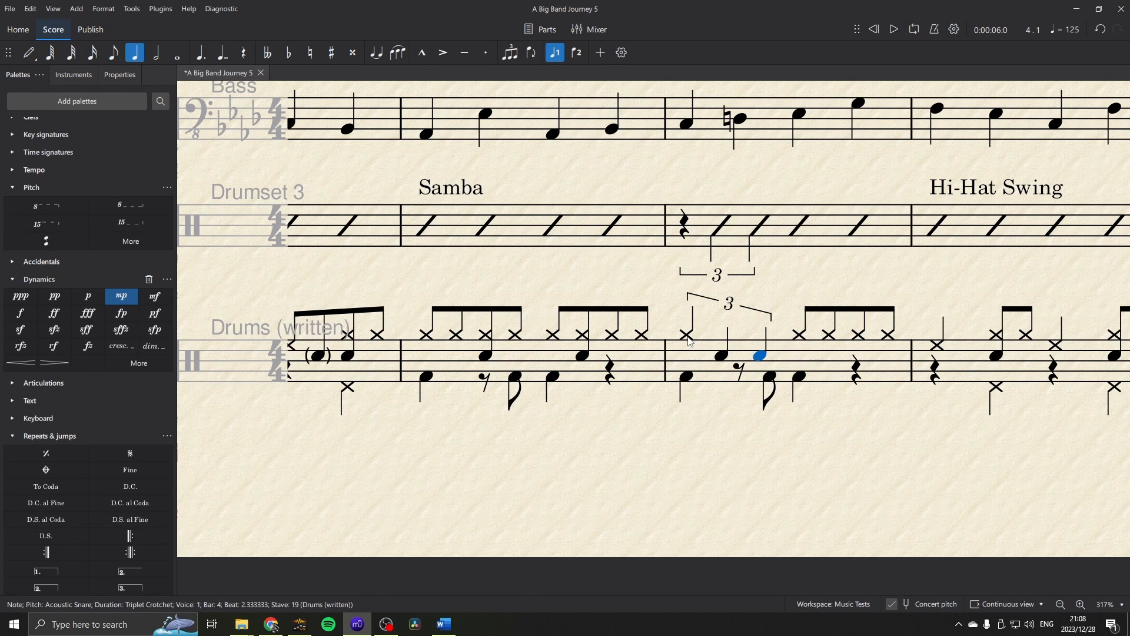
Replace the triplet's first hi-hat in bar 4 with a rest and add closed hi-hats above its two snare notes.
left_click(688, 337)
key("Delete")
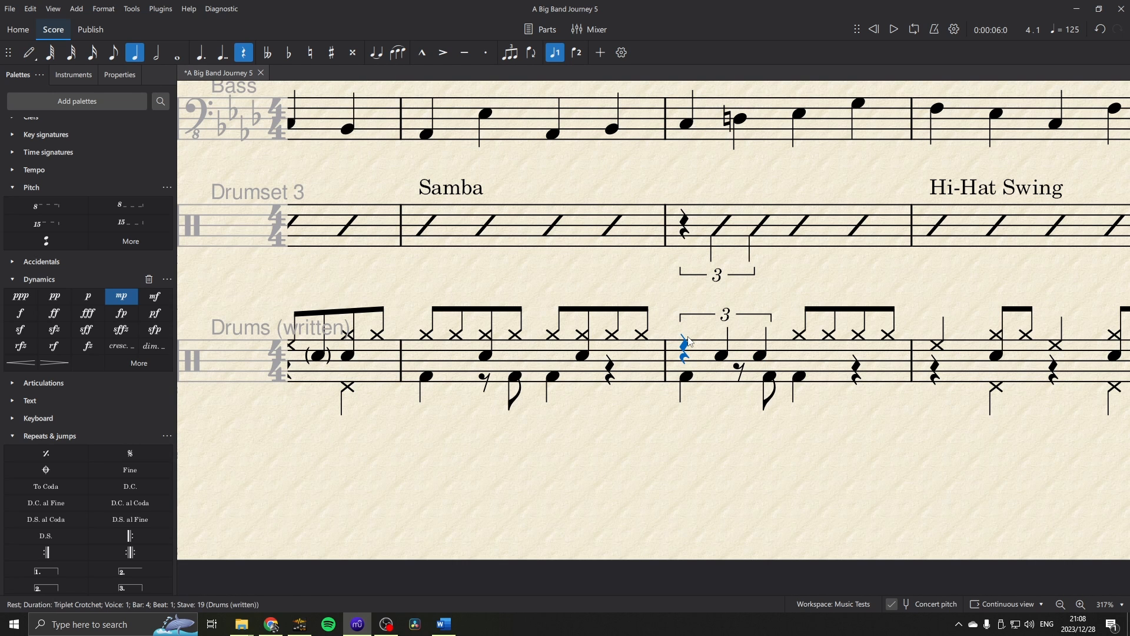
left_click(723, 355)
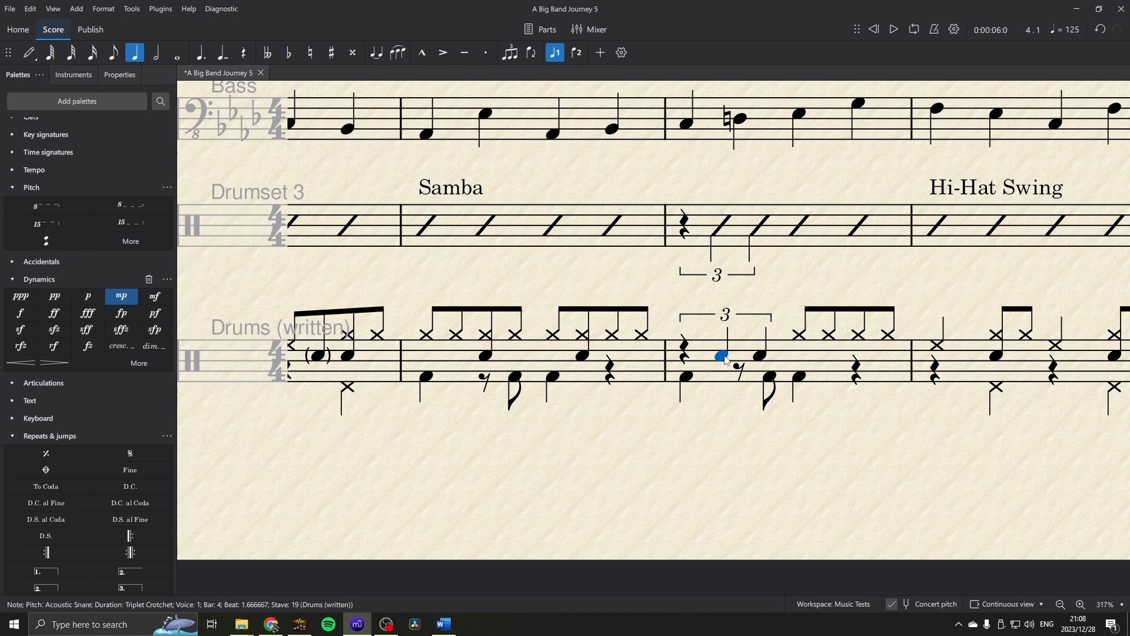
key("shift+g")
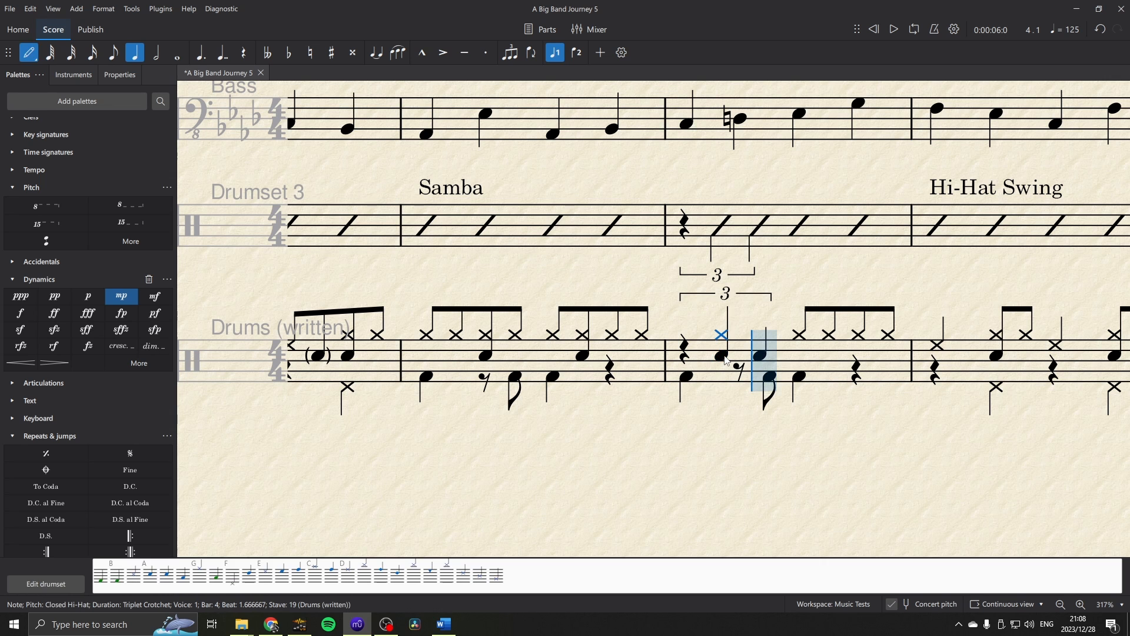
key("Escape")
left_click(759, 357)
key("shift+g")
key("Escape")
Play back bar 4 to check the triplet figure.
left_click(666, 362)
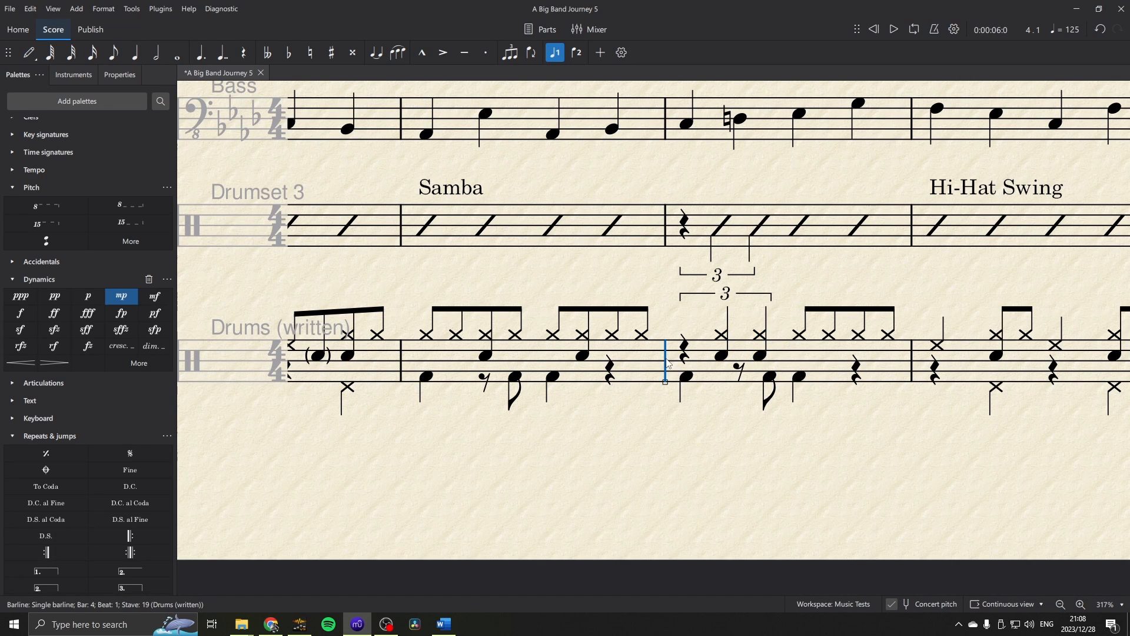
key("space")
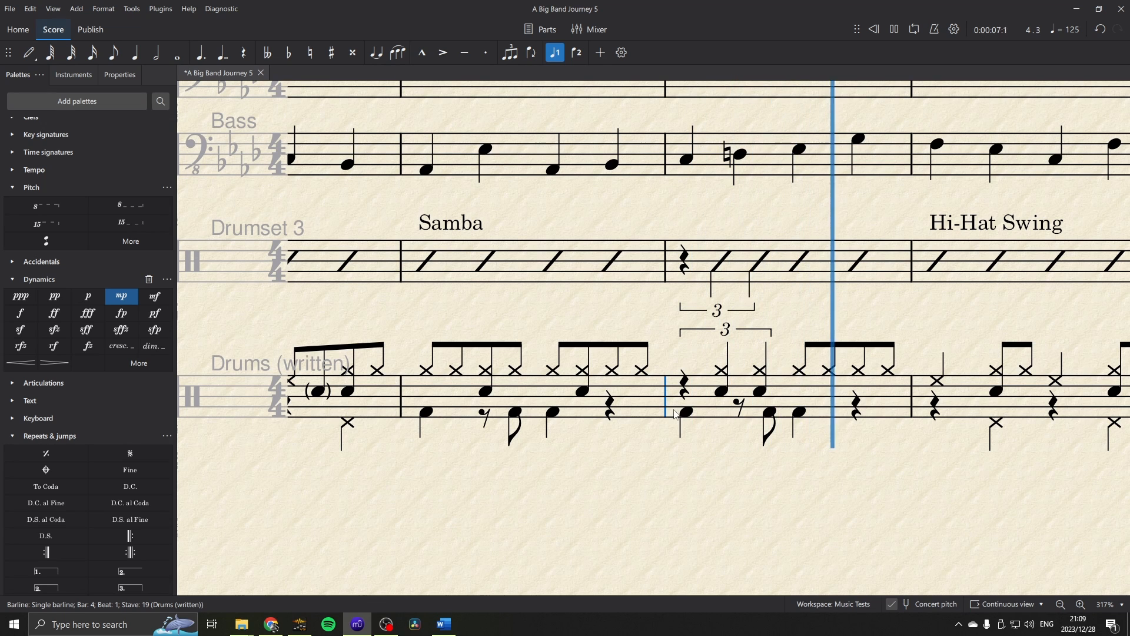
key("space")
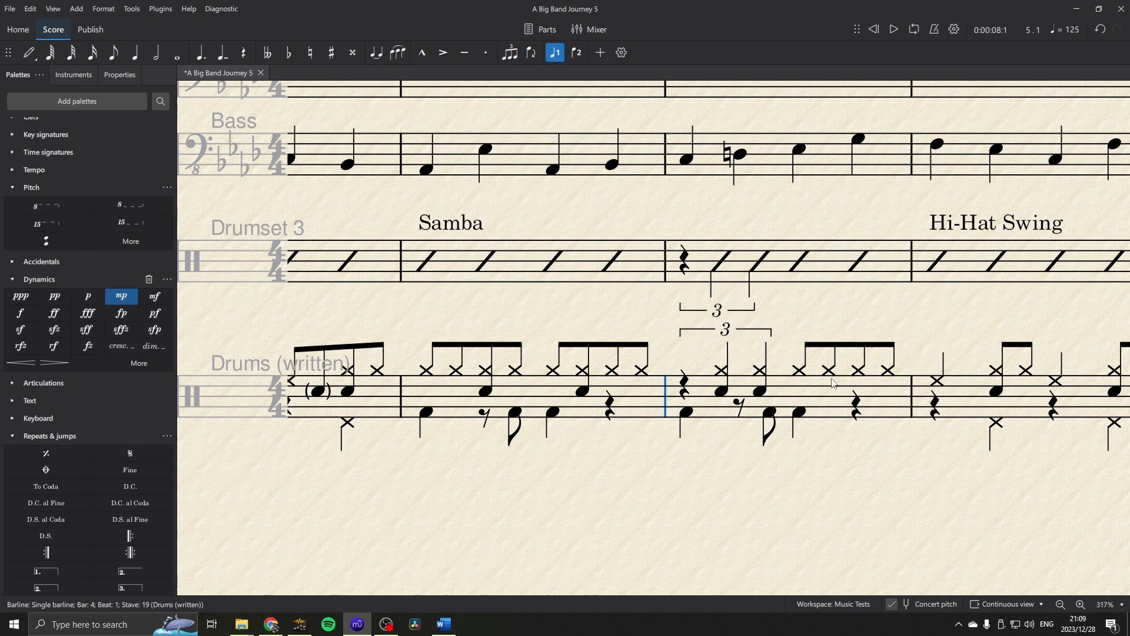
Add an acoustic snare note under the hi-hat on beat 4 of bar 4.
left_click(858, 371)
key("n")
left_click(862, 390)
key("Escape")
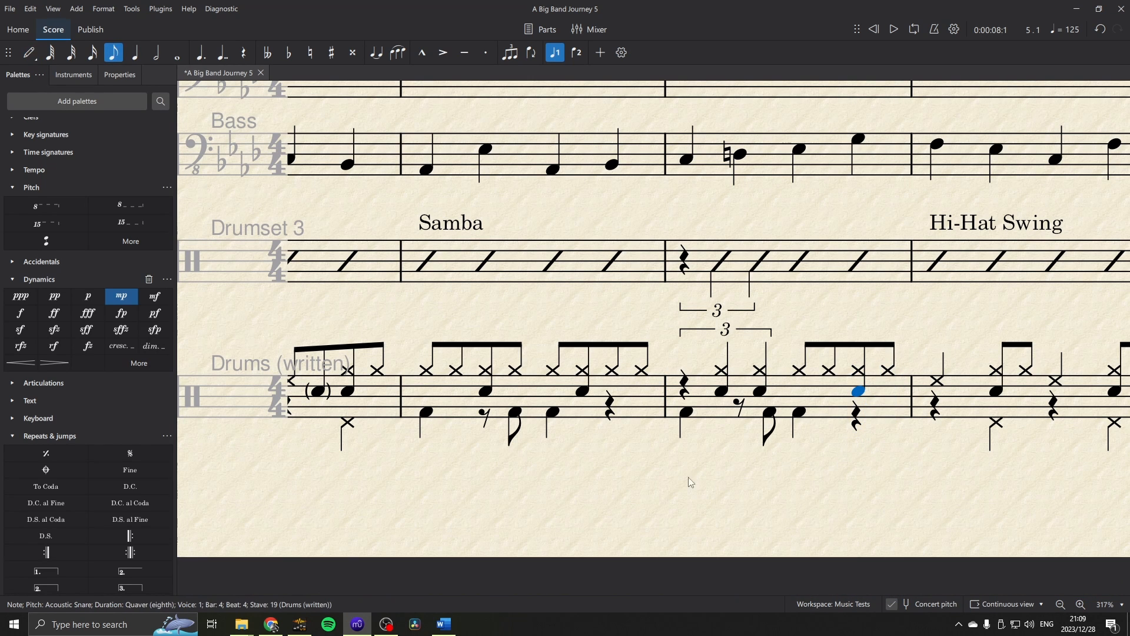
Play the score from the beginning through bar 4 to check the drum part with the full band.
scroll(751, 471, "down", 6, "ctrl")
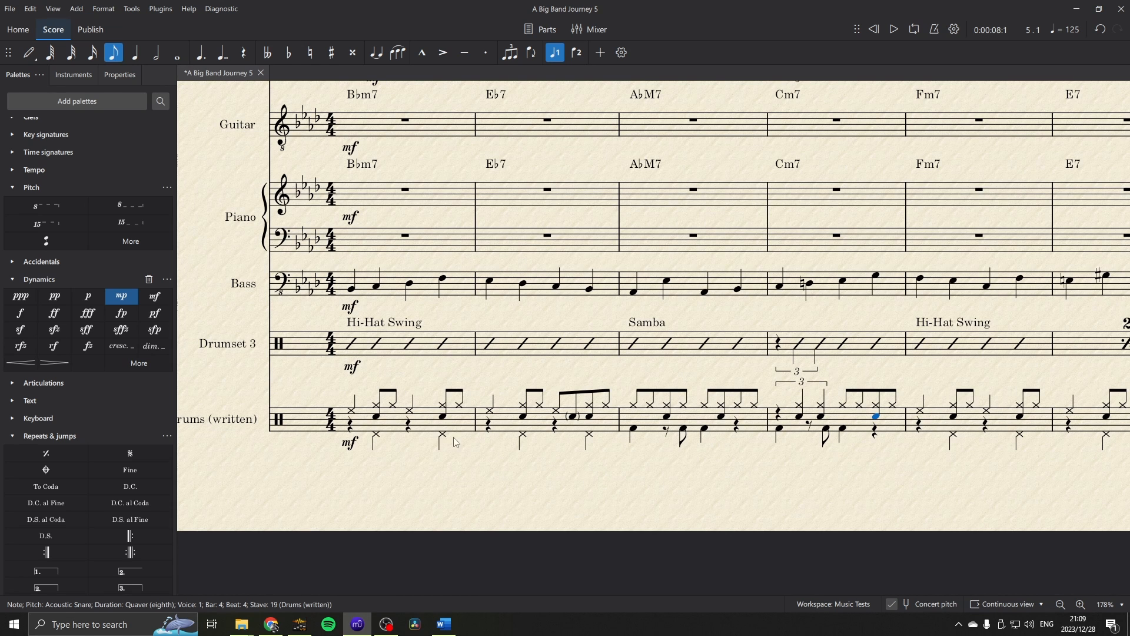
left_click(422, 428)
left_click(408, 482)
left_click(874, 29)
left_click(893, 29)
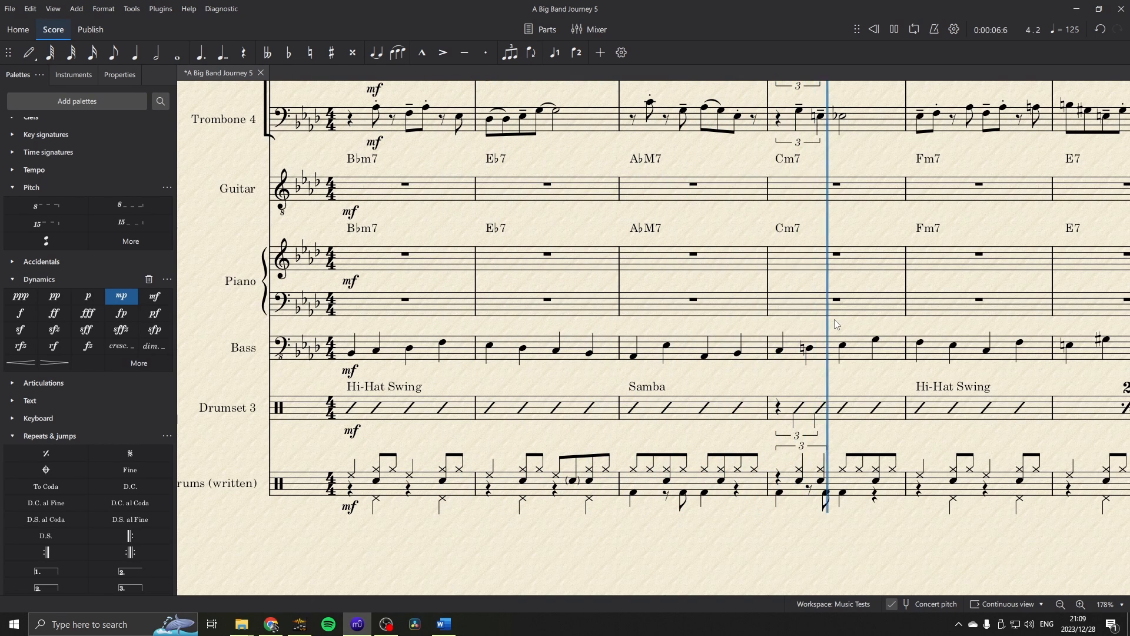
key("space")
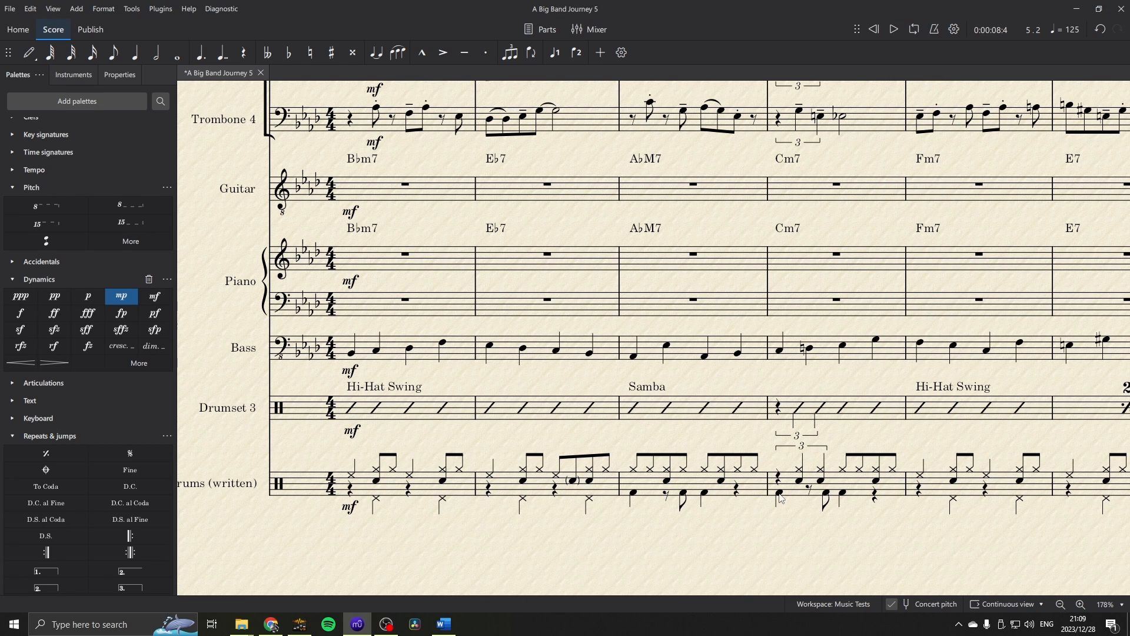
Delete the off-beat quaver bass drum in bar 4 and add bass drum notes under the triplet's two snare notes.
left_click(779, 494)
left_click(825, 493)
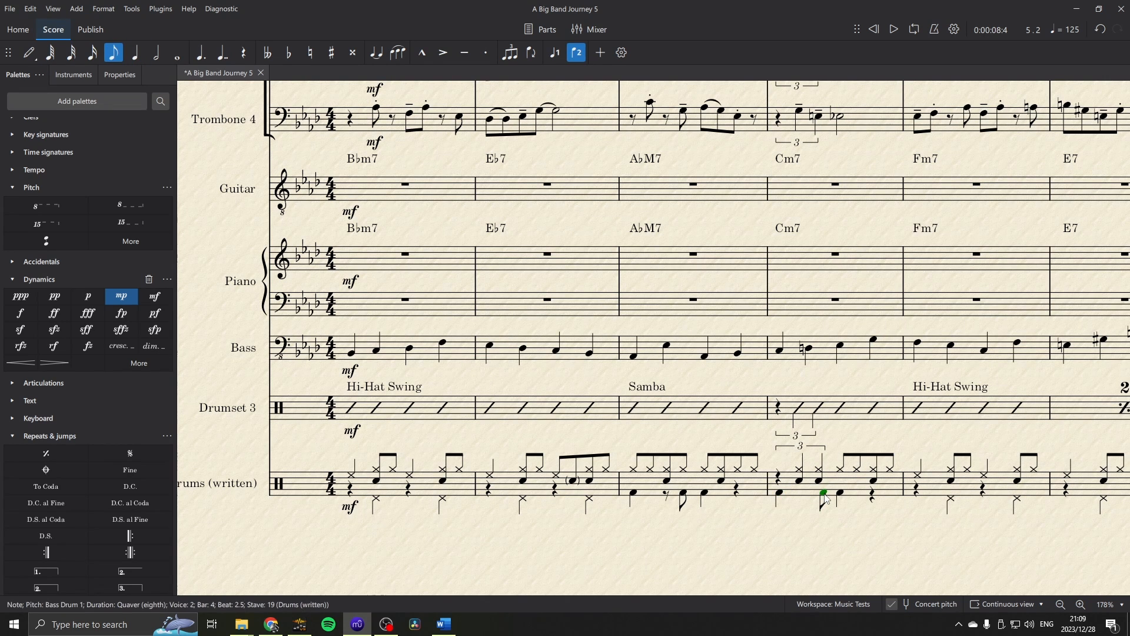
key("Delete")
left_click(801, 482)
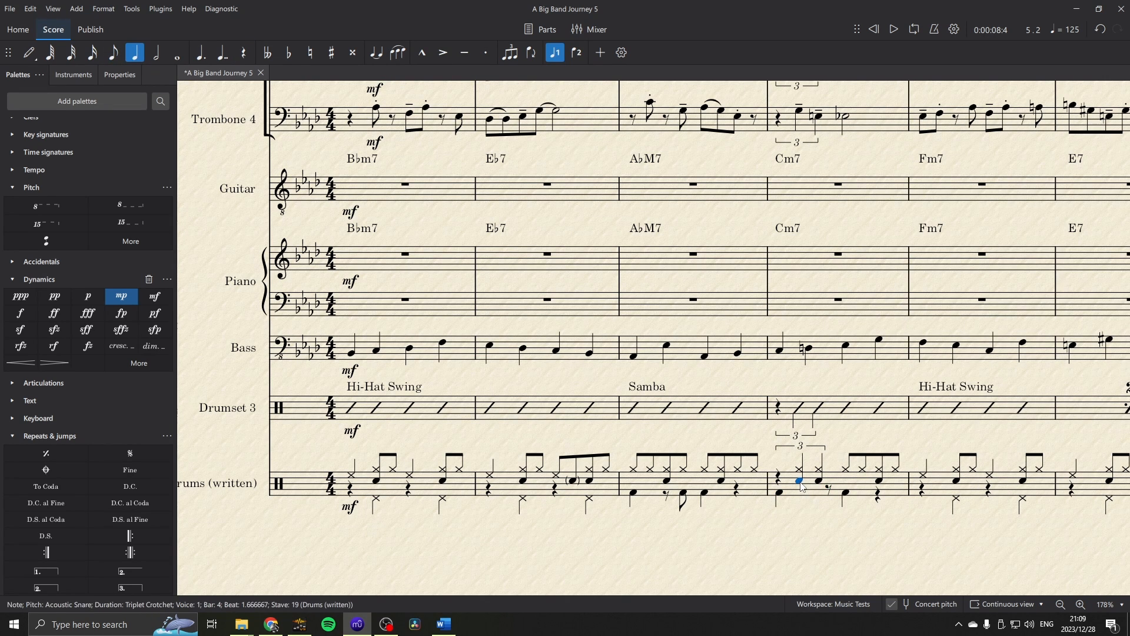
key("n")
key("shift+b")
key("Right")
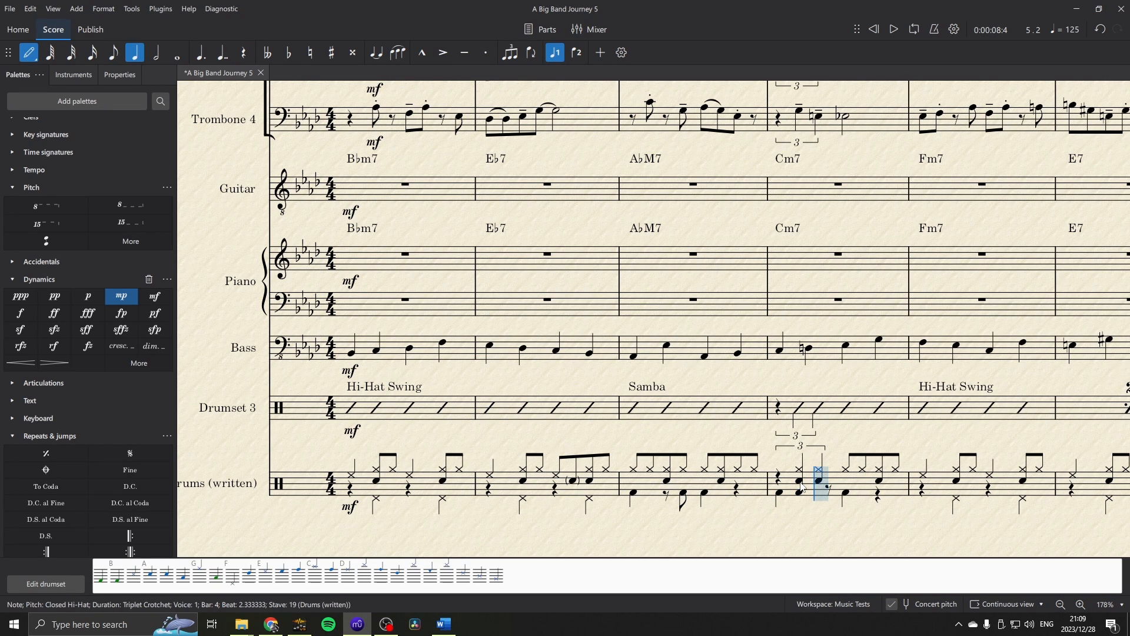
key("shift+b")
key("Escape")
Delete and re-enter the bass drum note on beat 1 of bar 4.
left_click(778, 478)
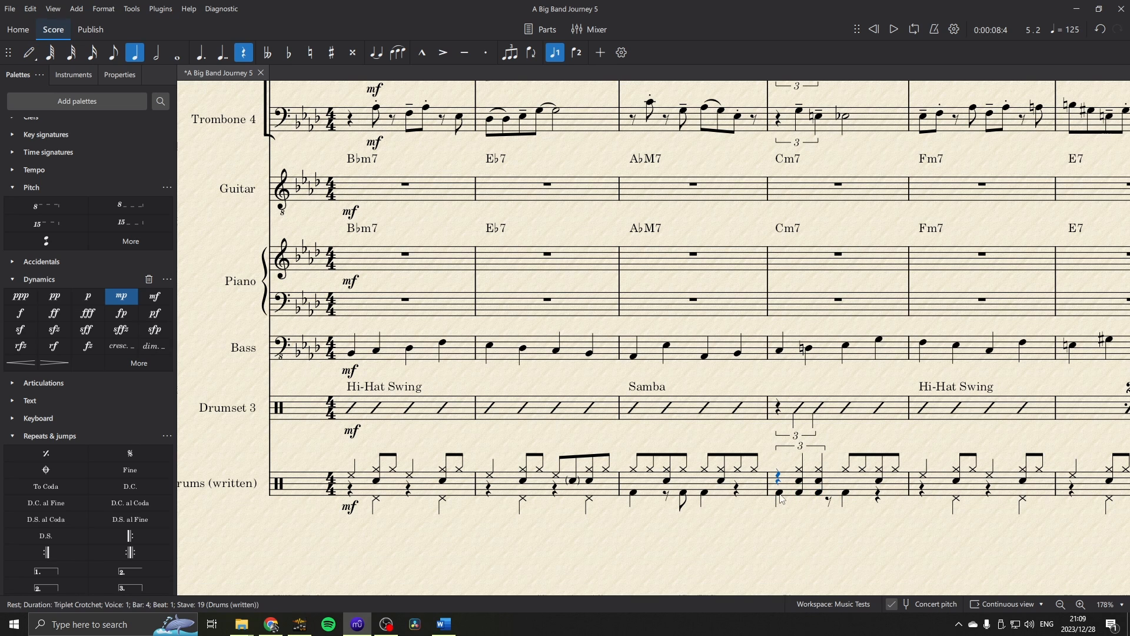
left_click(780, 496)
key("Delete")
left_click(780, 480)
key("n")
key("b")
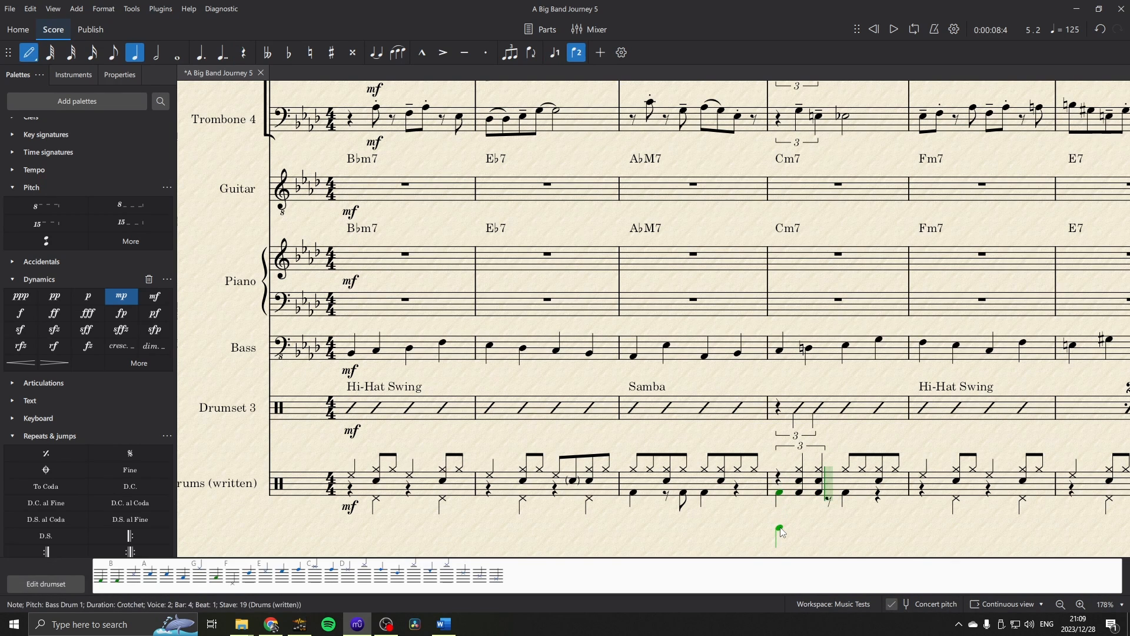
key("Escape")
Play back the score from the start of bar 4 to check the bass drum in the triplet figure.
left_click(769, 489)
key("space")
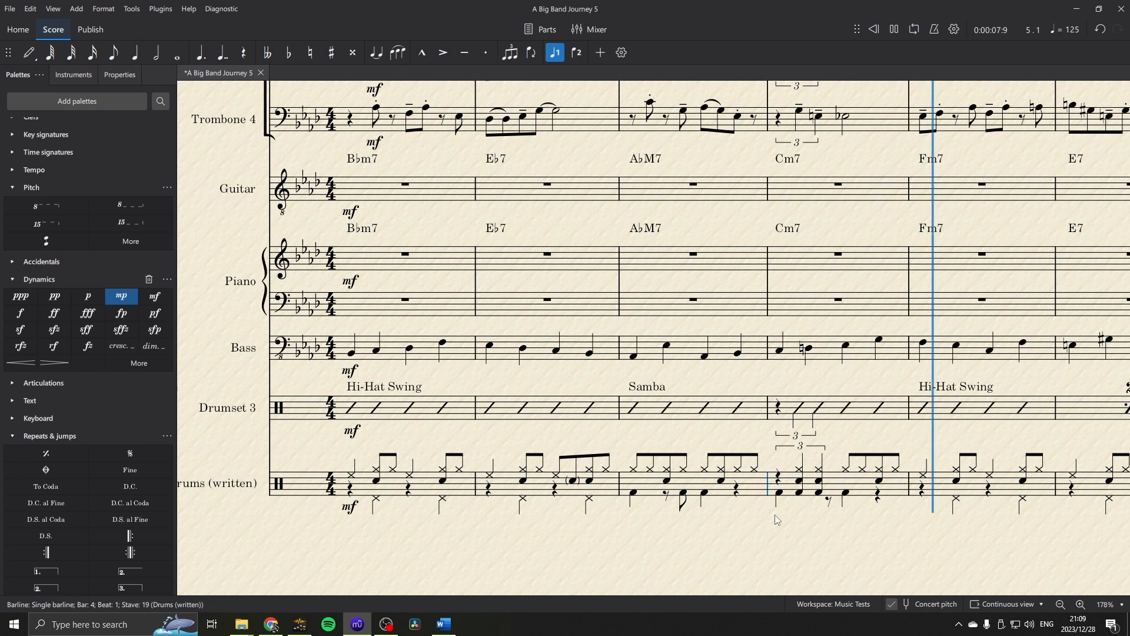
key("space")
key("Escape")
Clear the written drum notes in bar 8 from the ghosted snare on beat 3.5 to the bar's end.
scroll(756, 526, "up", 2)
left_click_drag(742, 531, 815, 518)
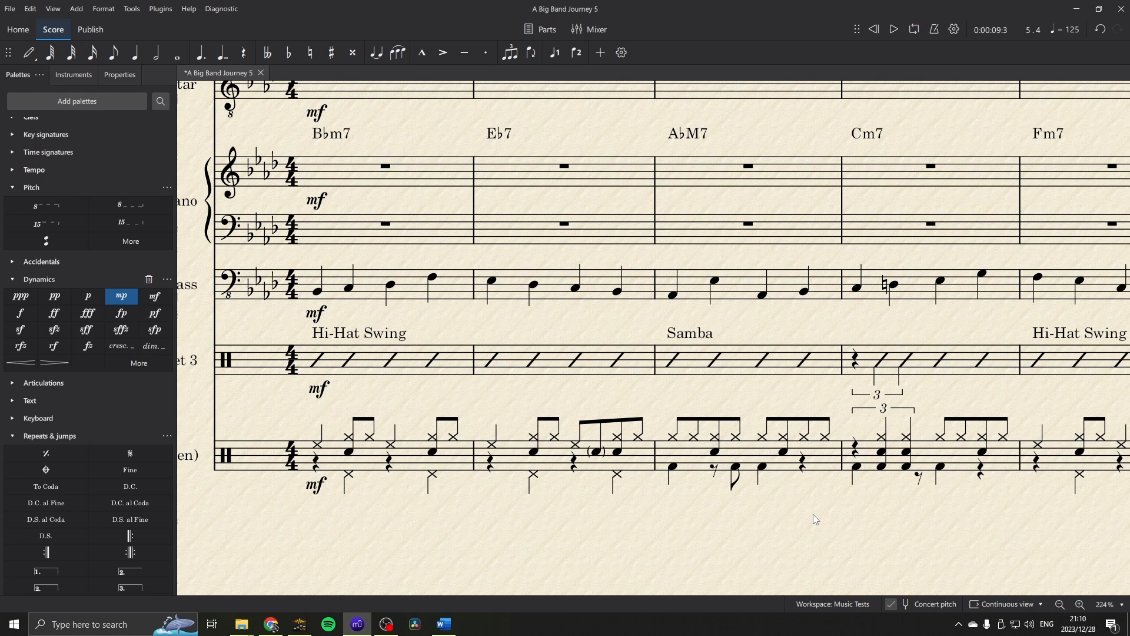
left_click_drag(813, 514, 503, 472)
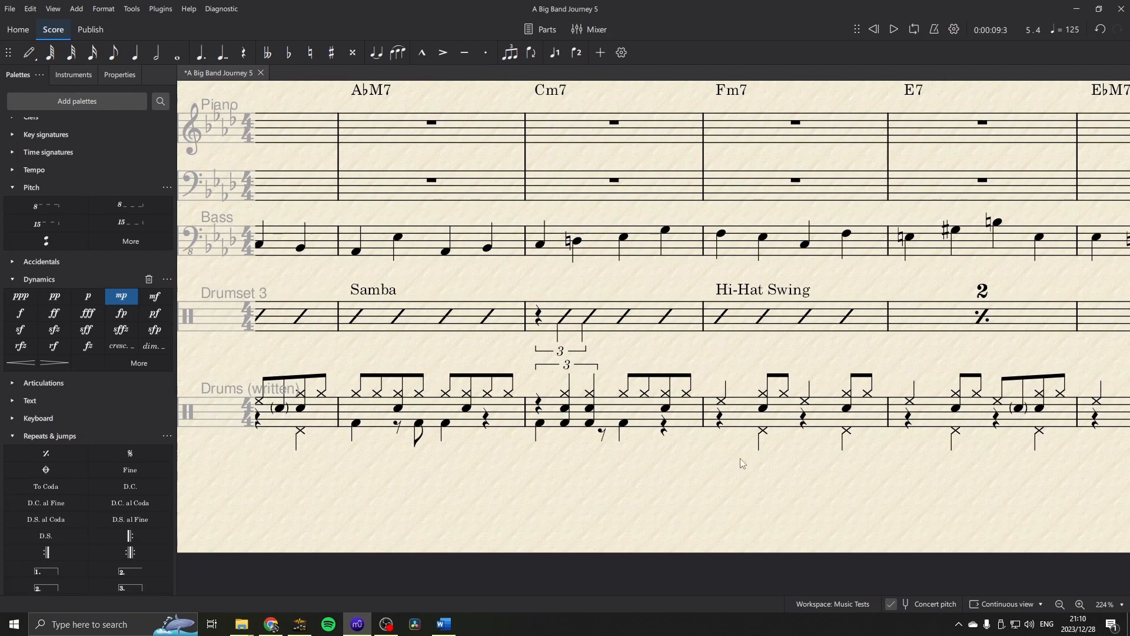
left_click_drag(871, 474, 433, 450)
left_click_drag(922, 450, 737, 449)
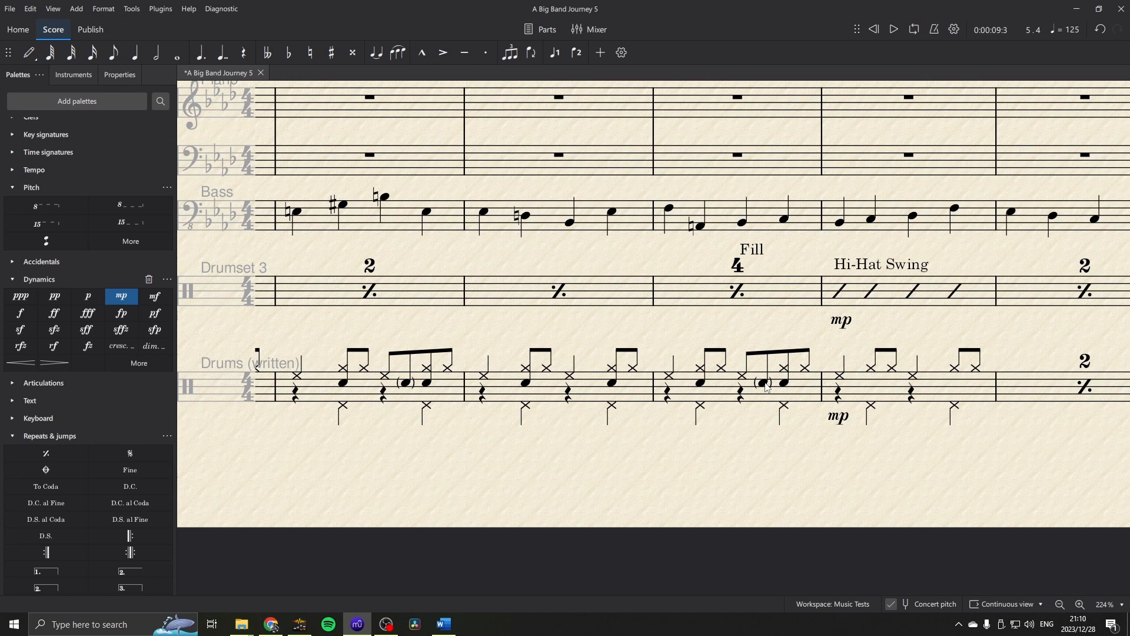
left_click(811, 372, "shift")
key("Delete")
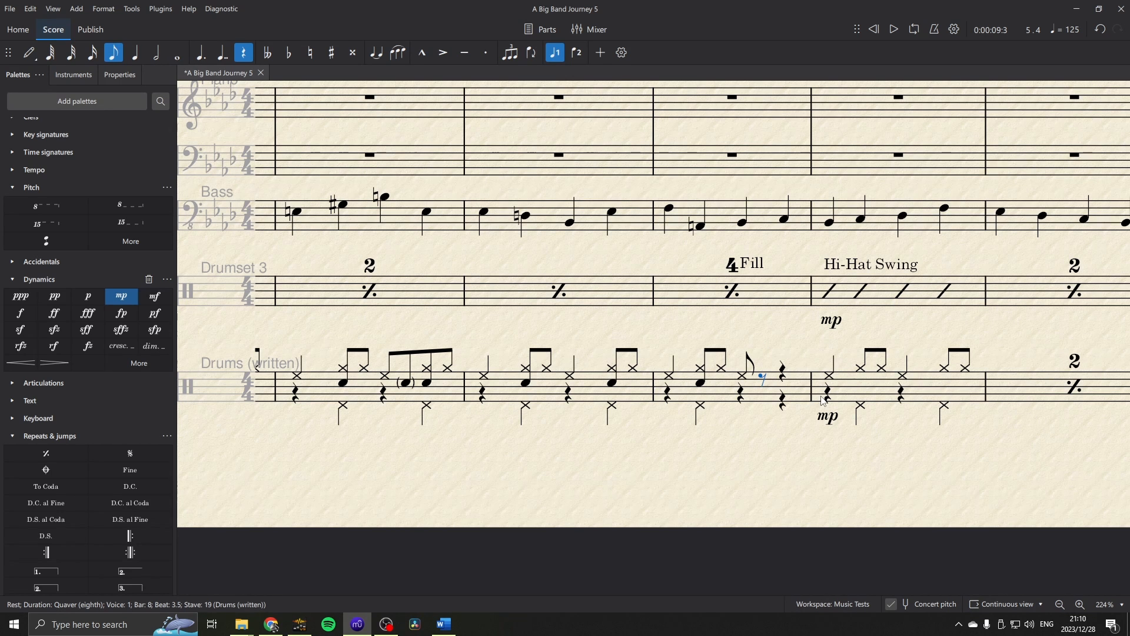
Enter a three-quaver descending tom fill from beat 3.5 of bar 8, starting on the high tom and ending on the low floor tom.
key("n")
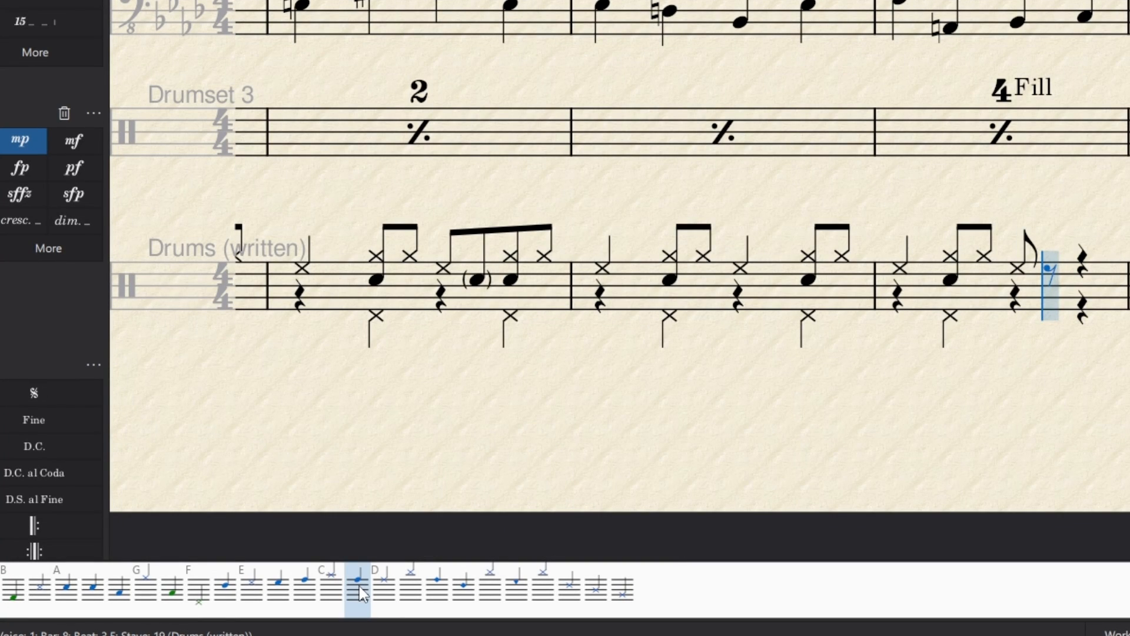
left_click(359, 585)
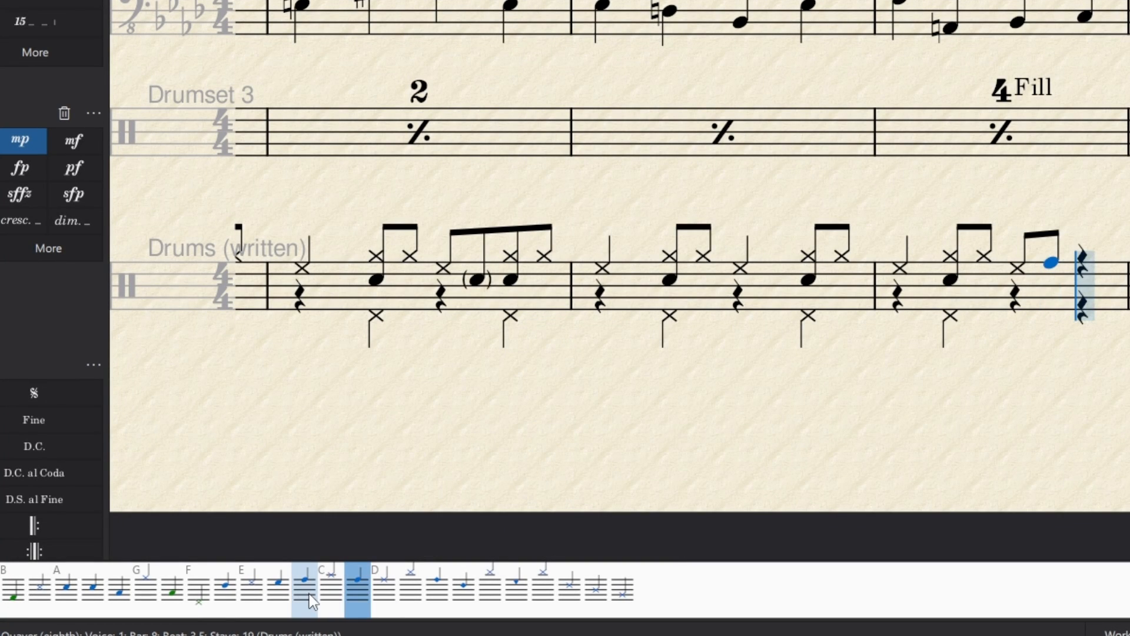
double_click(275, 603)
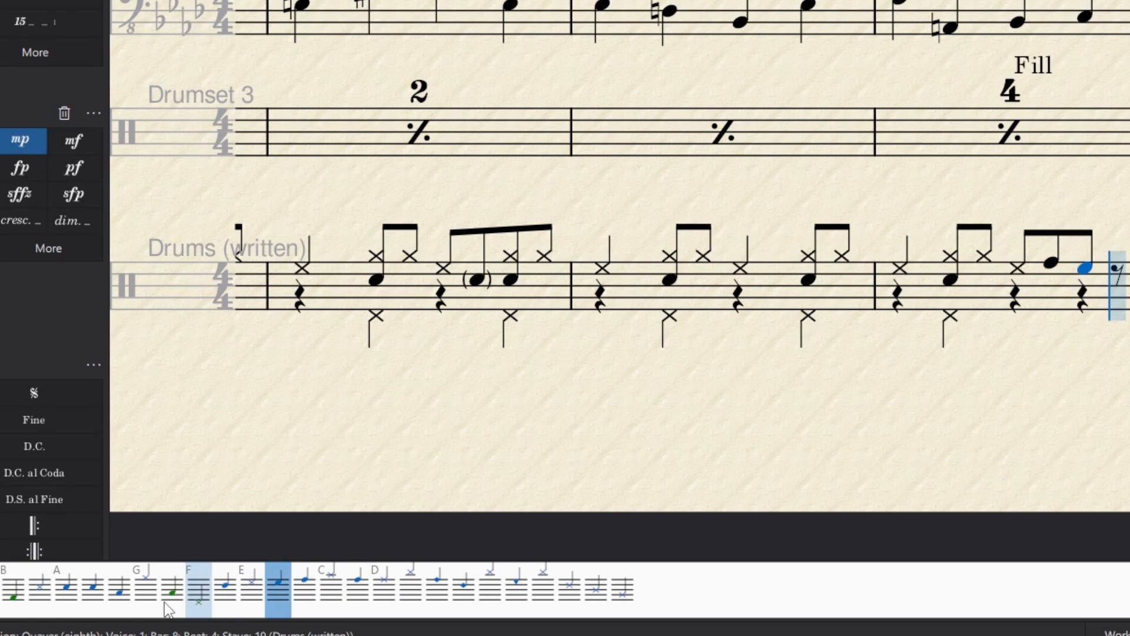
left_click(119, 599)
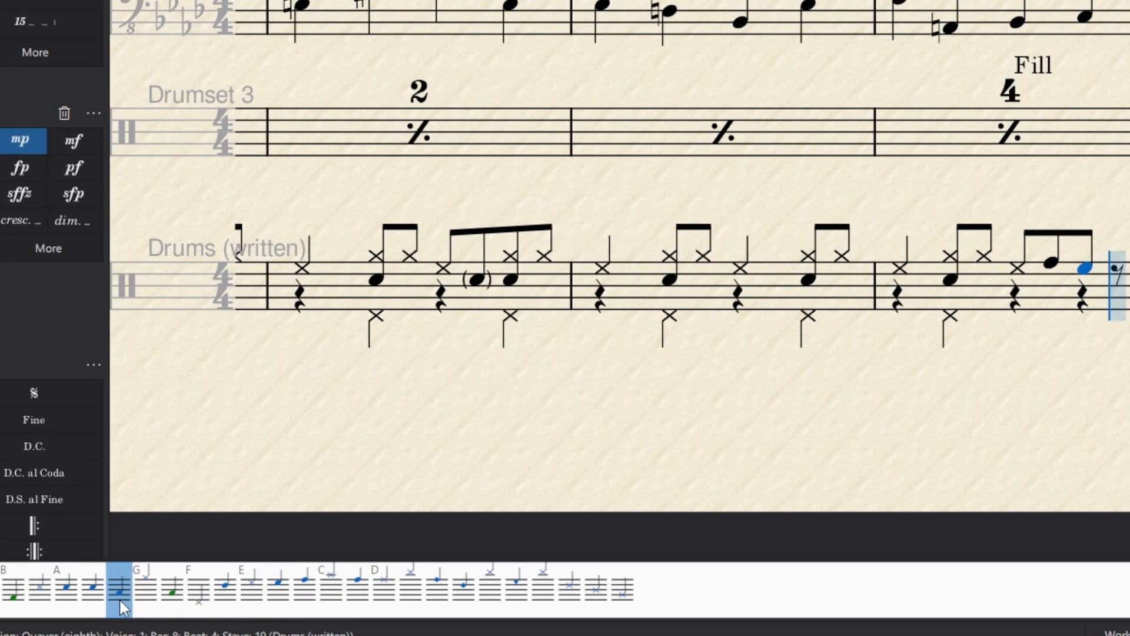
double_click(119, 599)
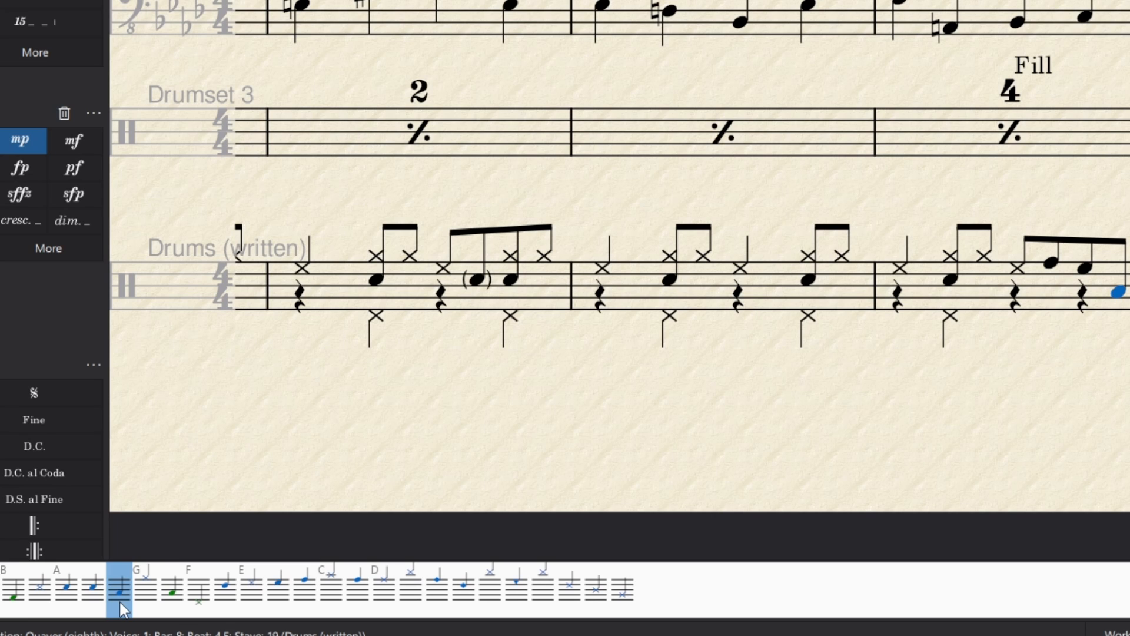
key("Escape")
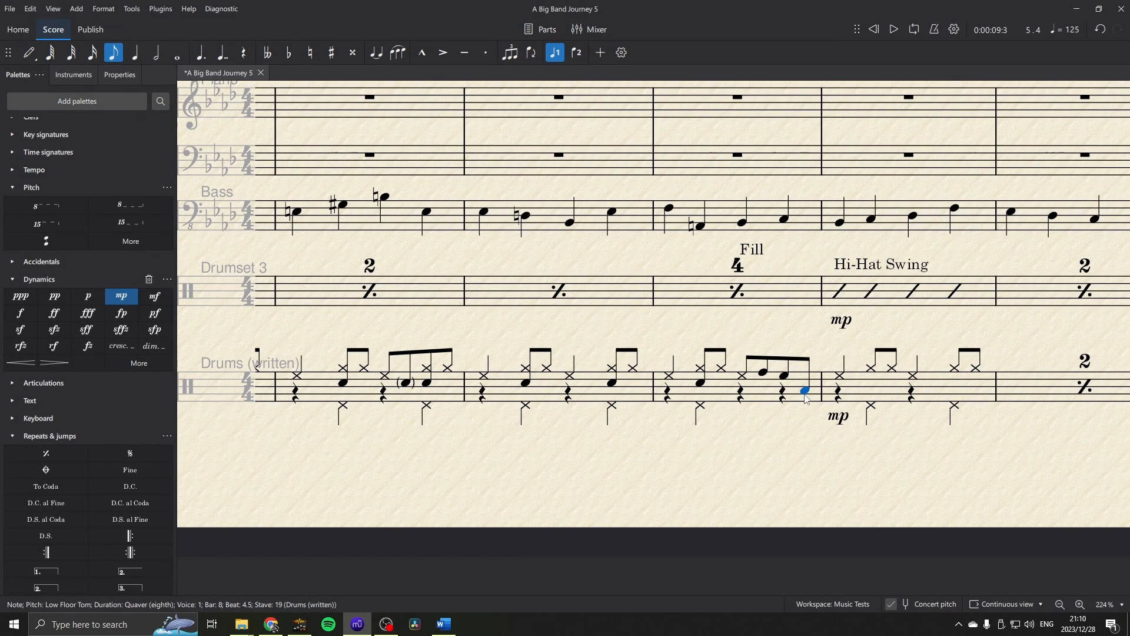
Add a decrescendo hairpin under the three tom notes of the fill in bar 8.
left_click(764, 373)
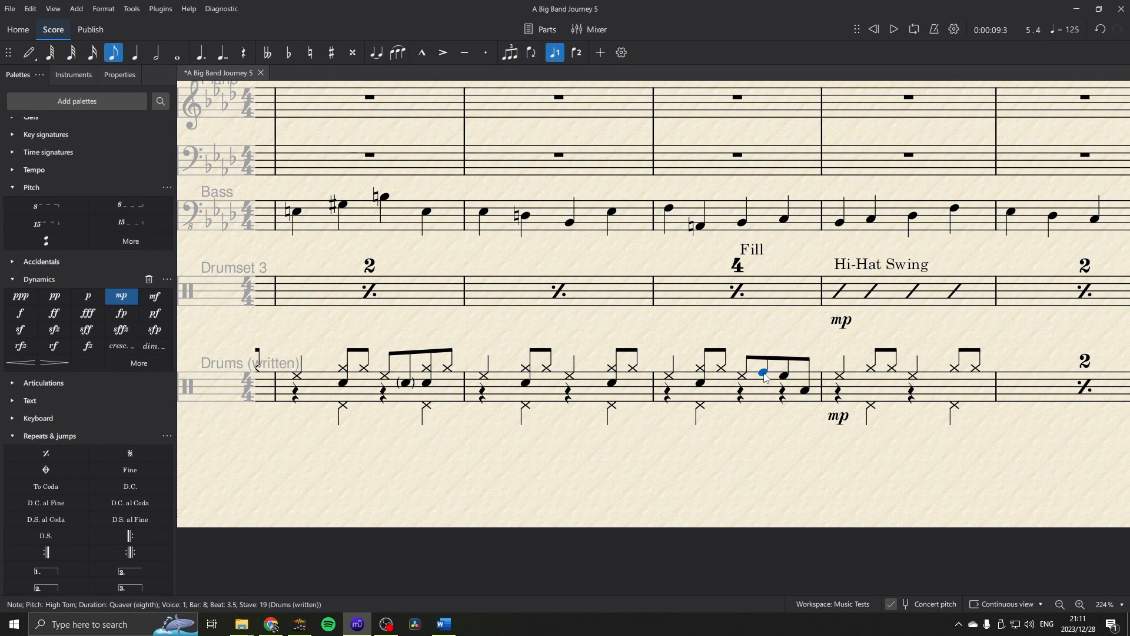
left_click(806, 395, "shift")
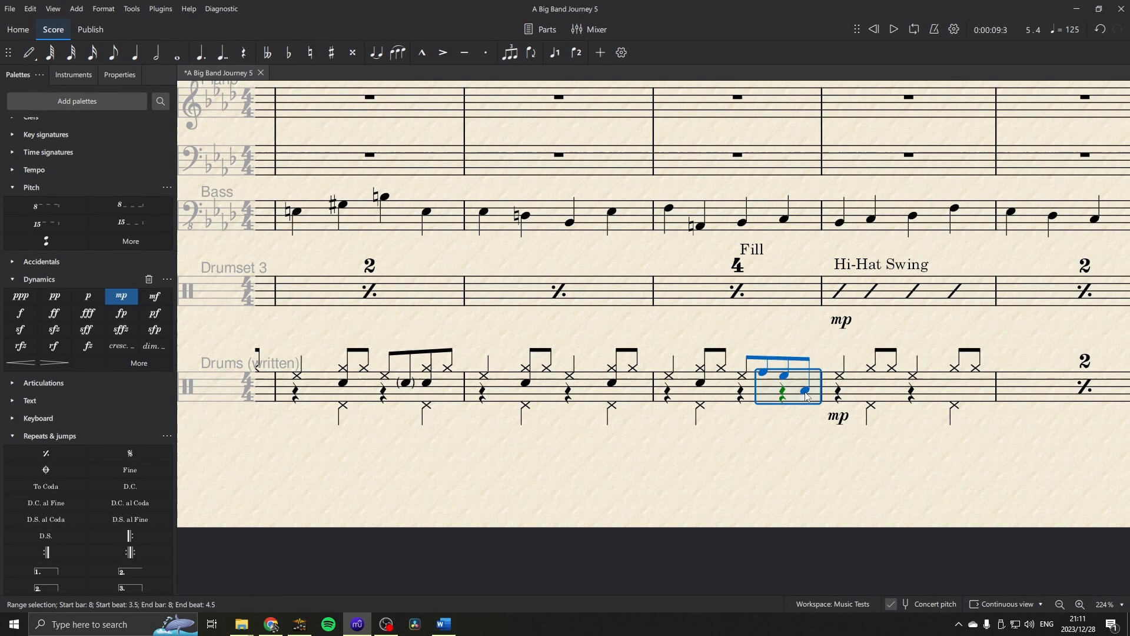
left_click(53, 364)
left_click(848, 478)
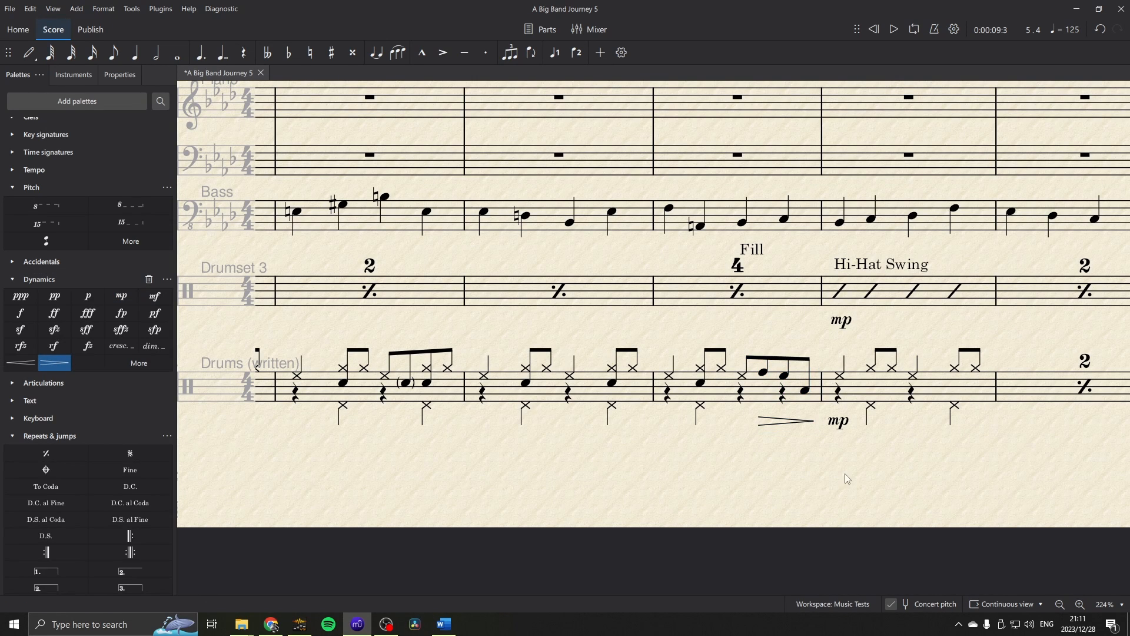
Play back the score from bar 7 to check the tom fill.
left_click(563, 409)
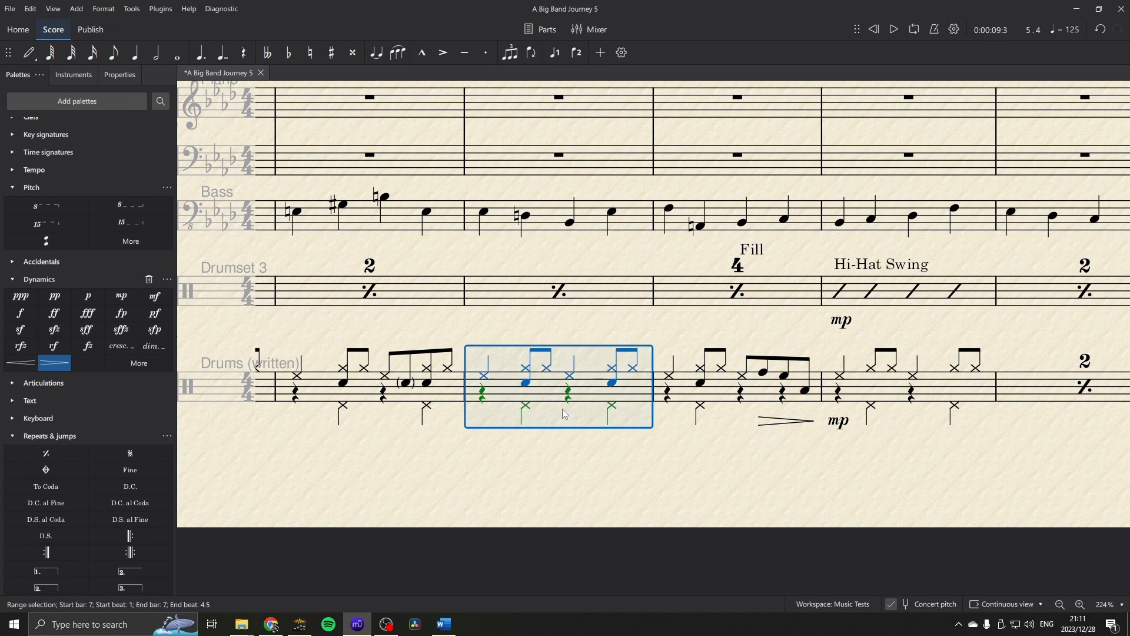
key("space")
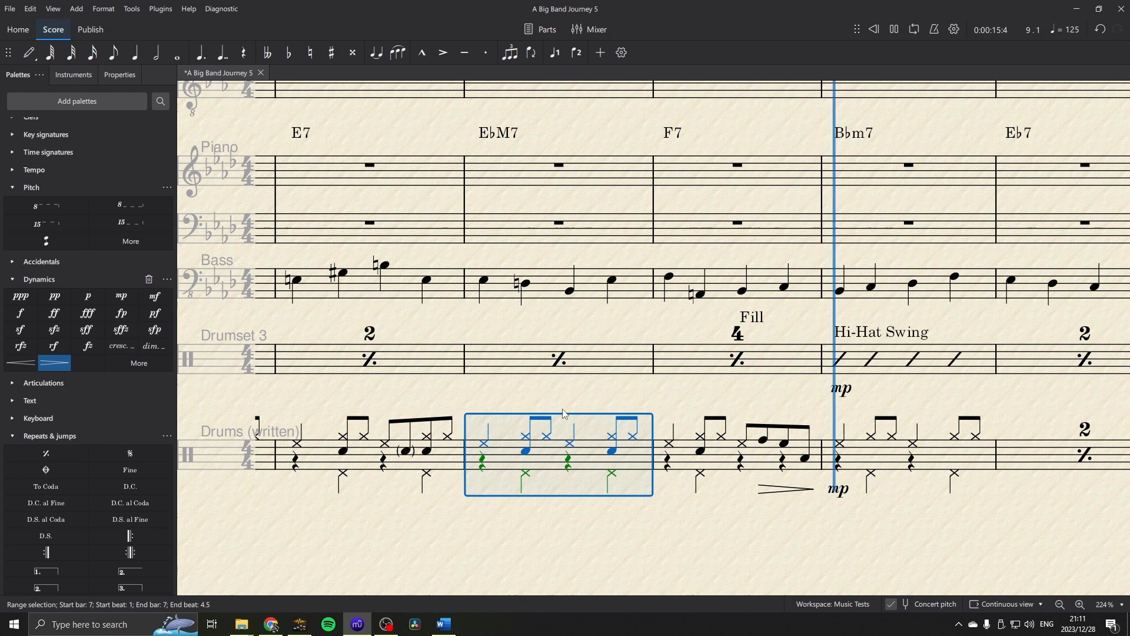
key("space")
Replace the open hi-hat on beat 3 of bar 8 with a rest before the tom fill.
left_click(742, 443)
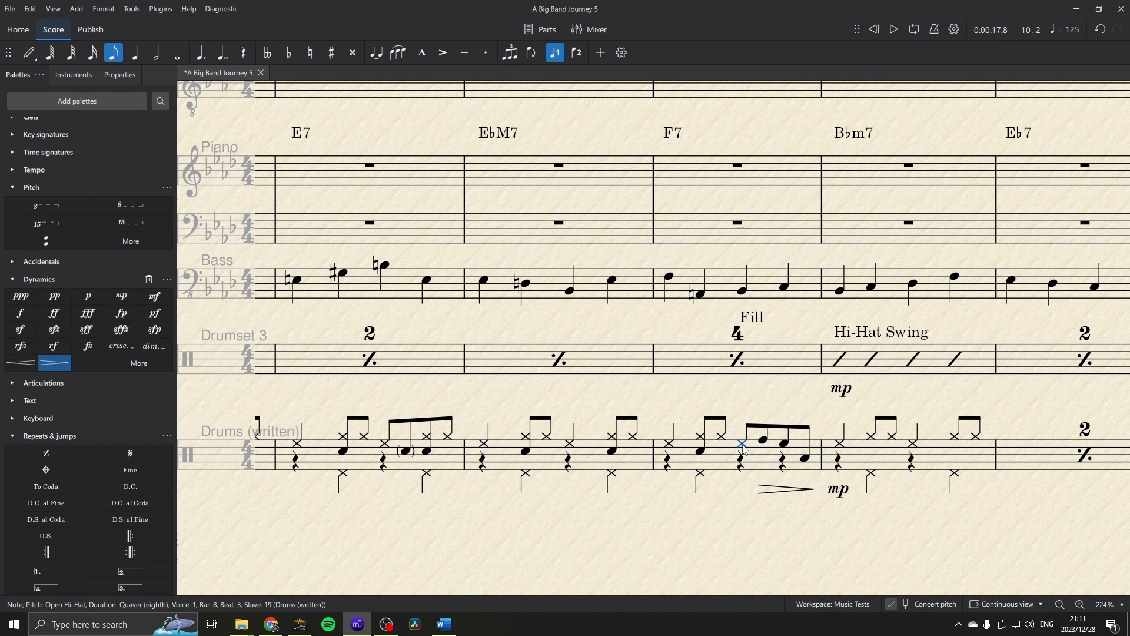
key("Delete")
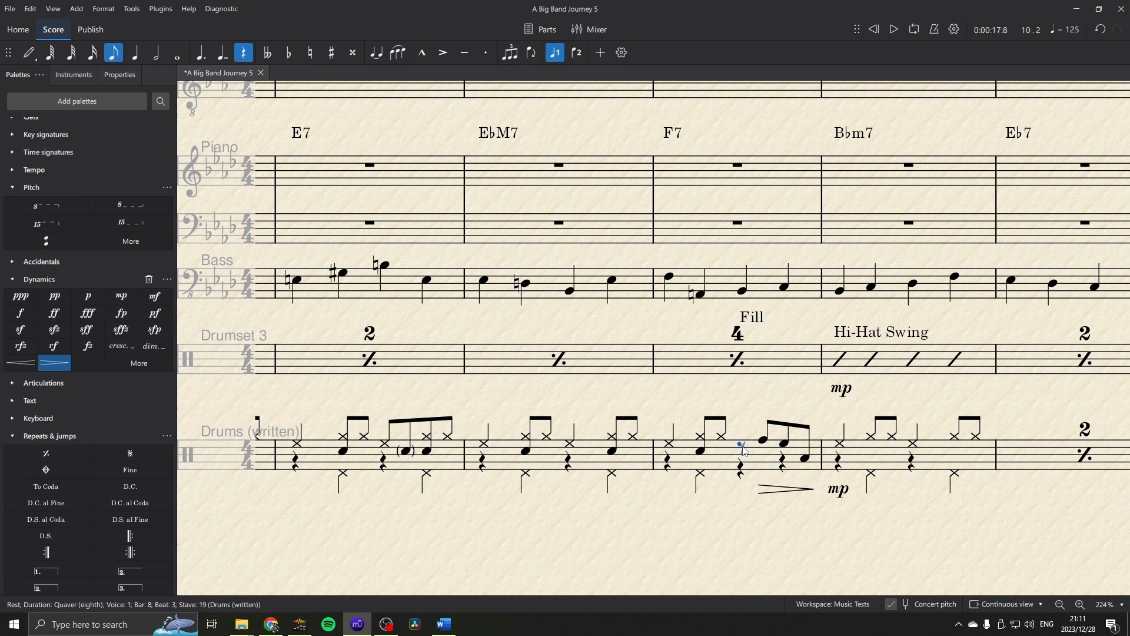
Play back the fill from bar 8 and save the score.
left_click(717, 469)
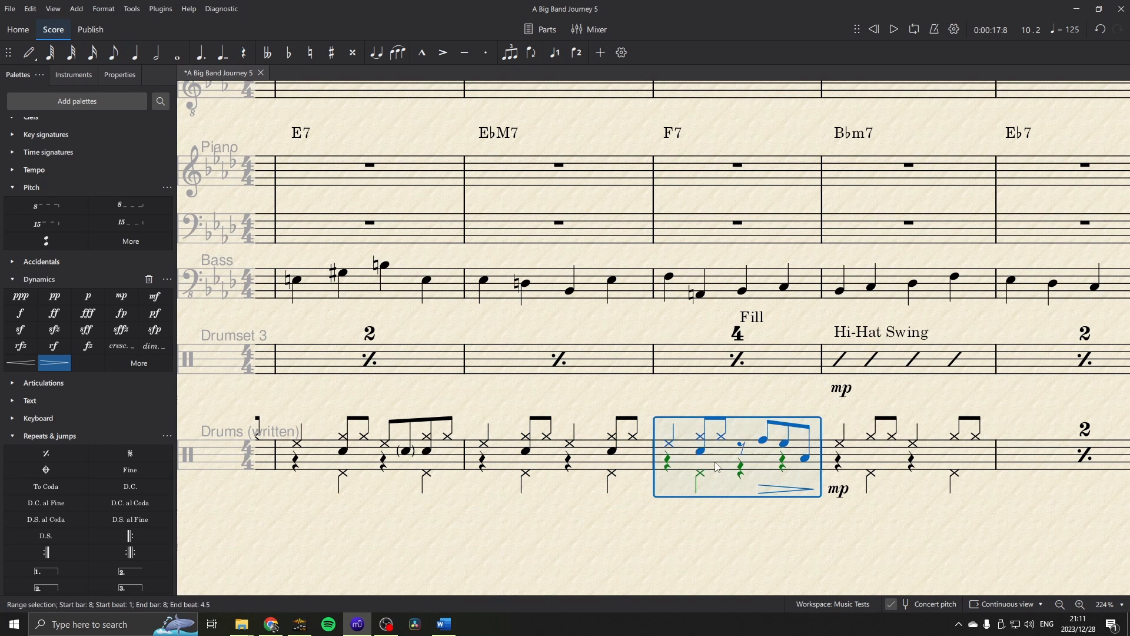
key("space")
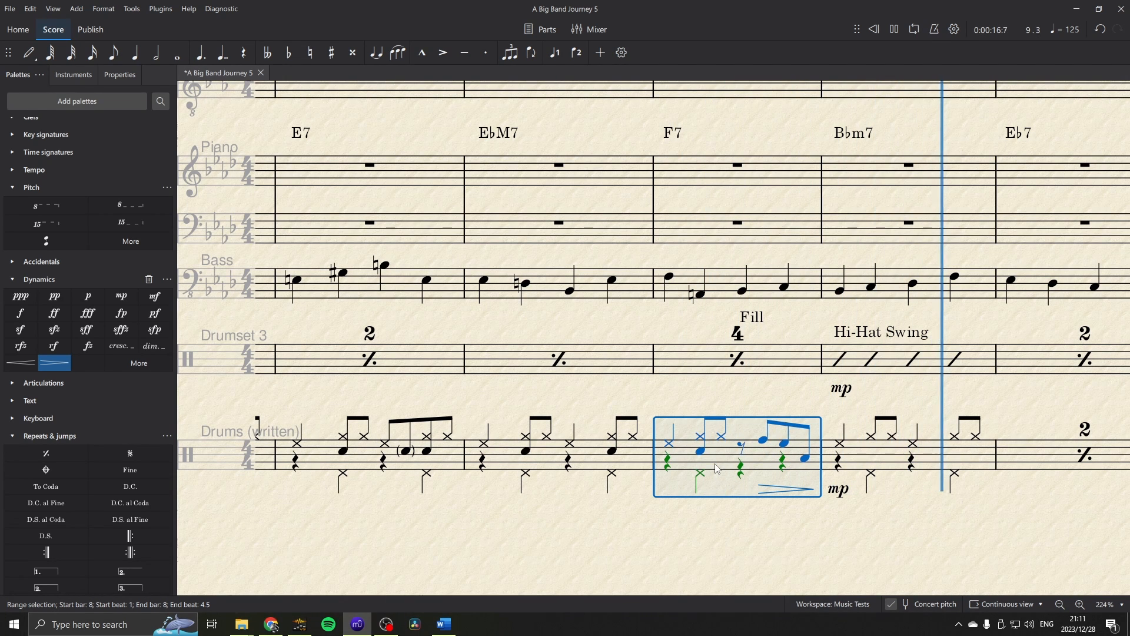
key("space")
key("Escape")
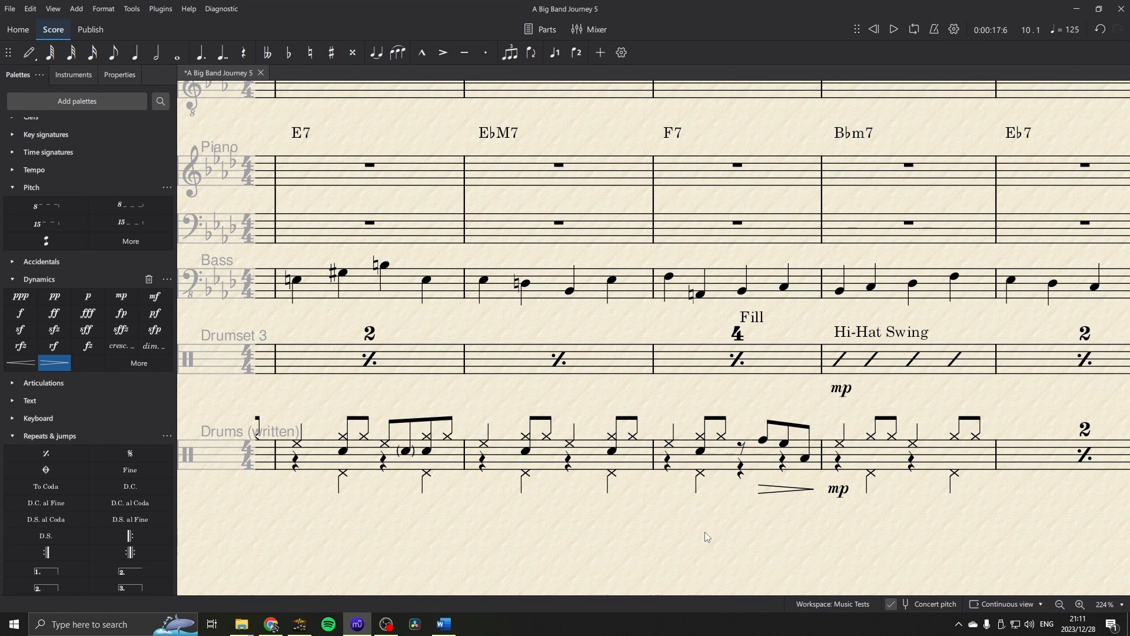
key("ctrl+s")
Add the stave text "TODO Fill" on beat 3 of bar 16 in the written drum part.
mouse_move(876, 514)
left_mouse_down()
mouse_move(560, 487)
mouse_move(202, 487)
left_mouse_up()
left_click_drag(893, 485, 132, 488)
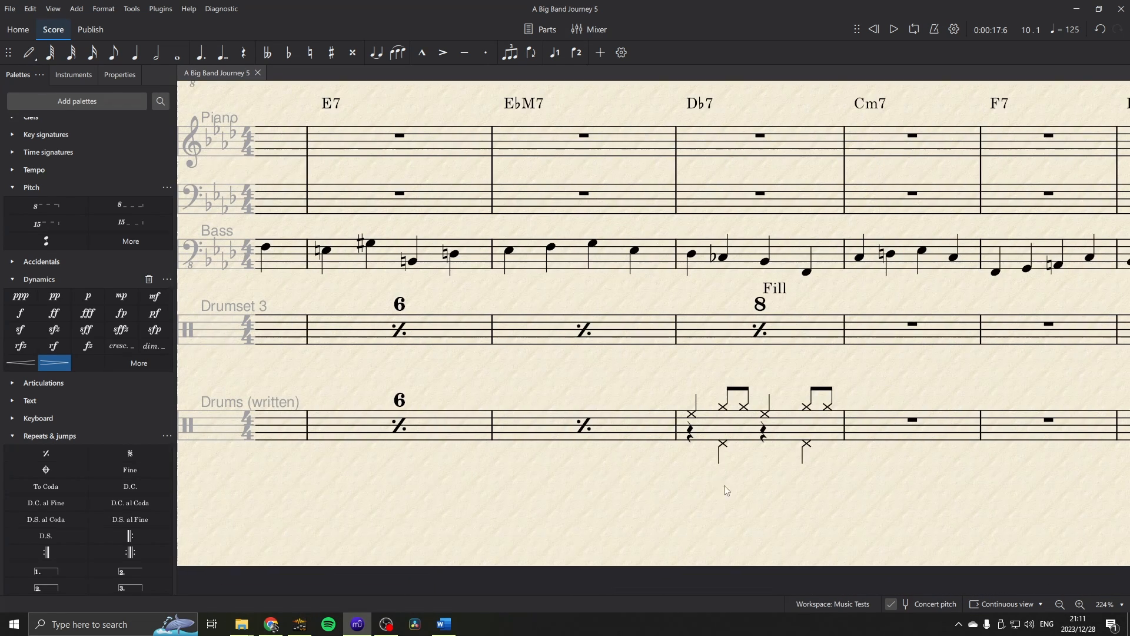
left_click_drag(728, 487, 634, 488)
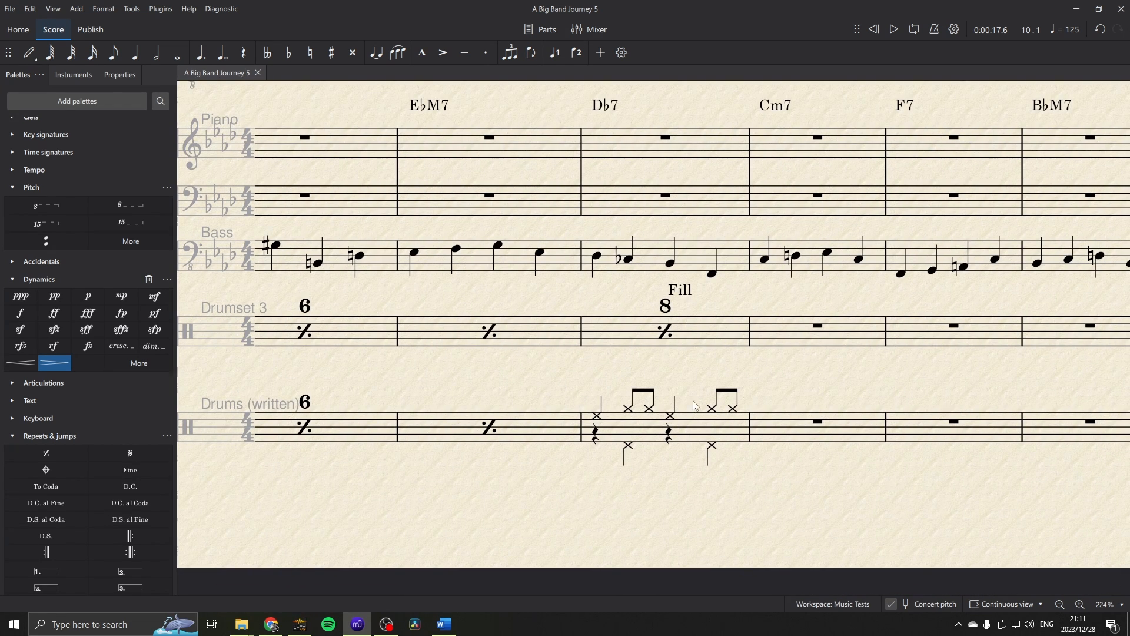
left_click(671, 418)
key("ctrl+t")
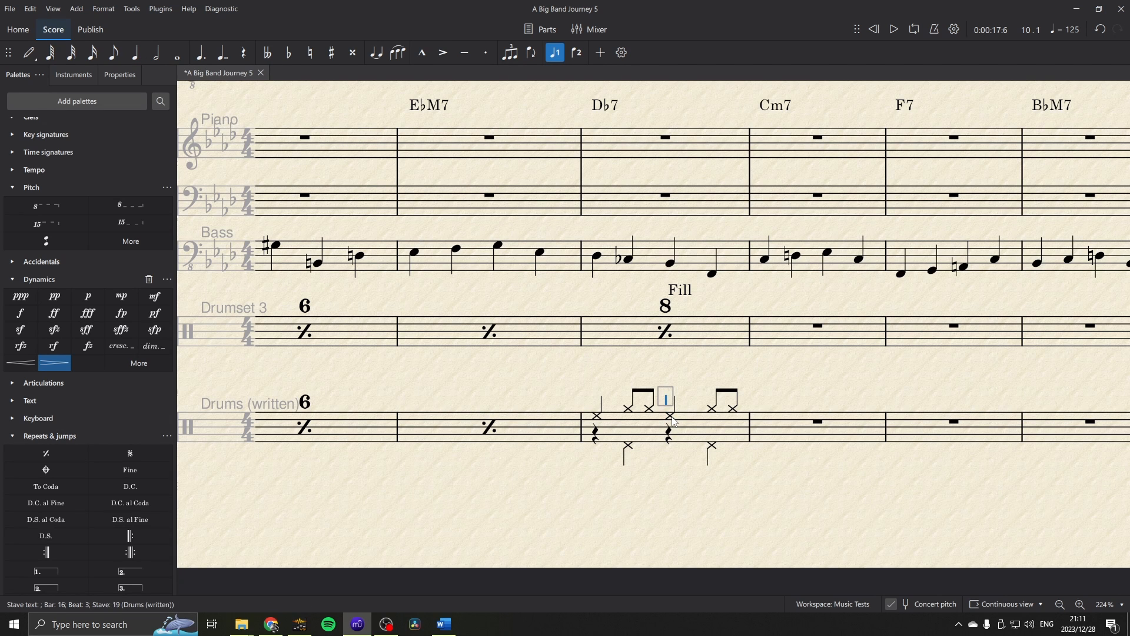
type("Fill")
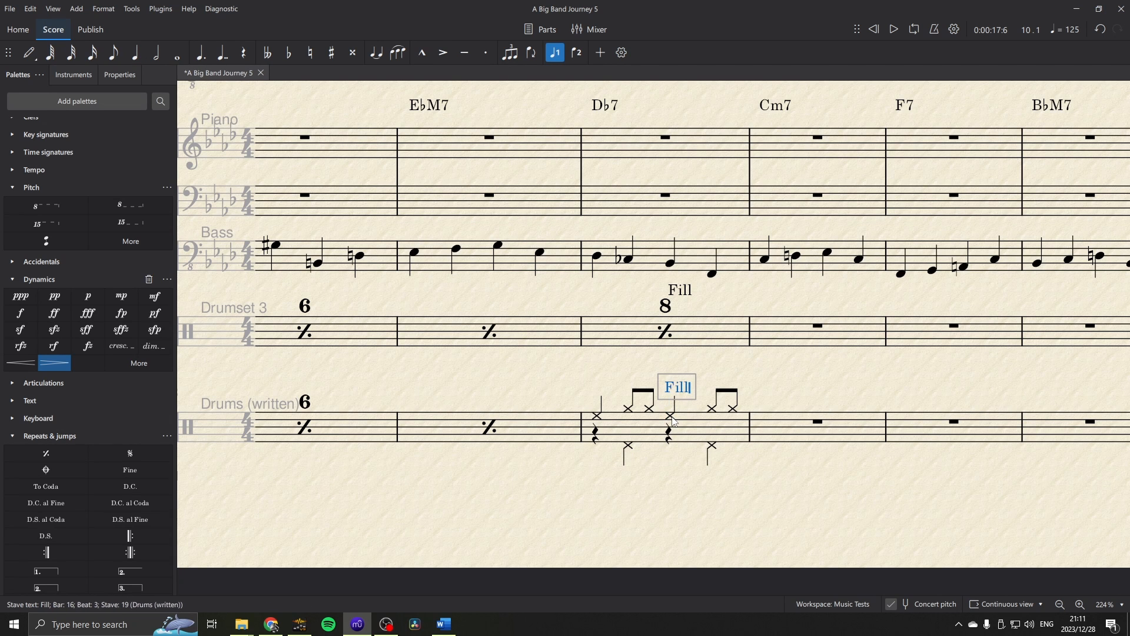
type(" (todo")
key("BackSpace")
key("BackSpace")
key("BackSpace")
key("BackSpace")
key("BackSpace")
key("BackSpace")
key("BackSpace")
key("BackSpace")
key("BackSpace")
key("BackSpace")
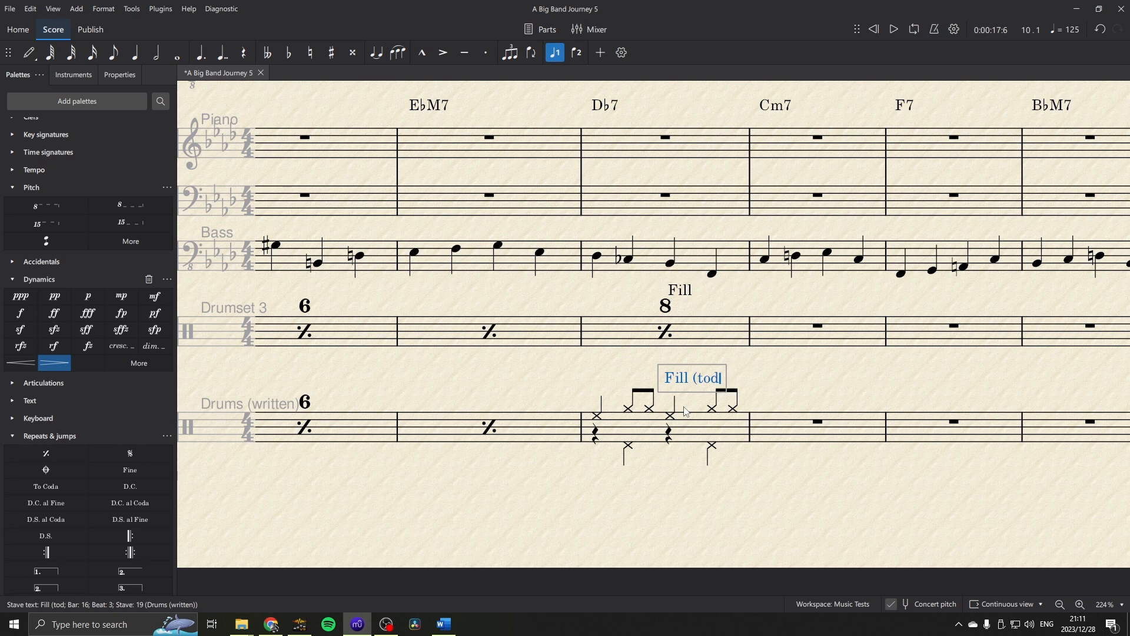
type("TO")
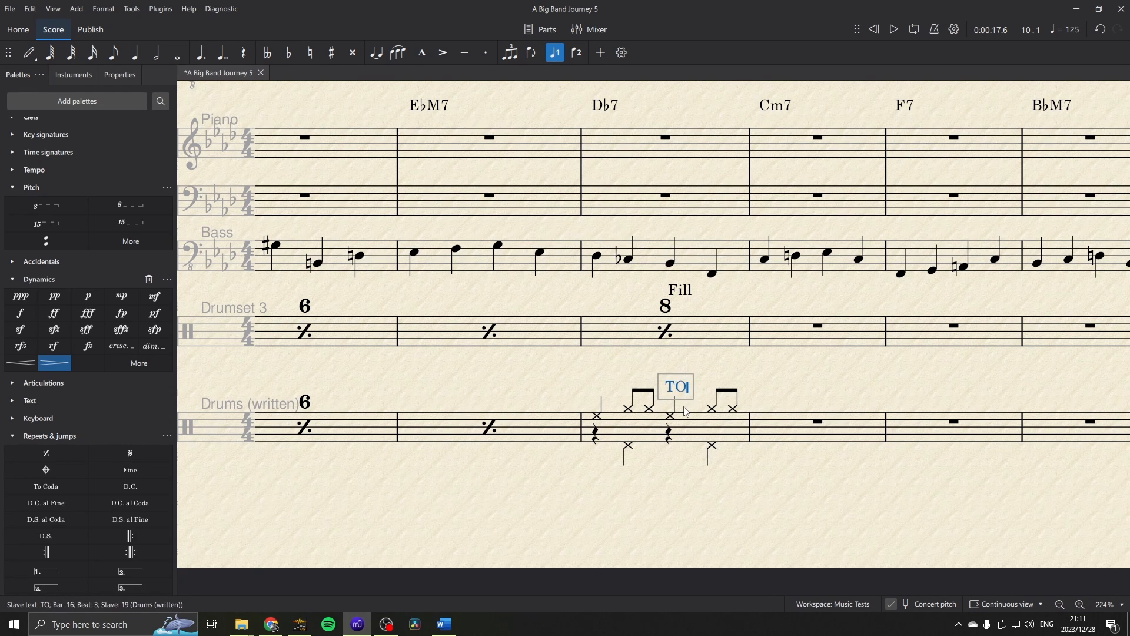
type("DO fill")
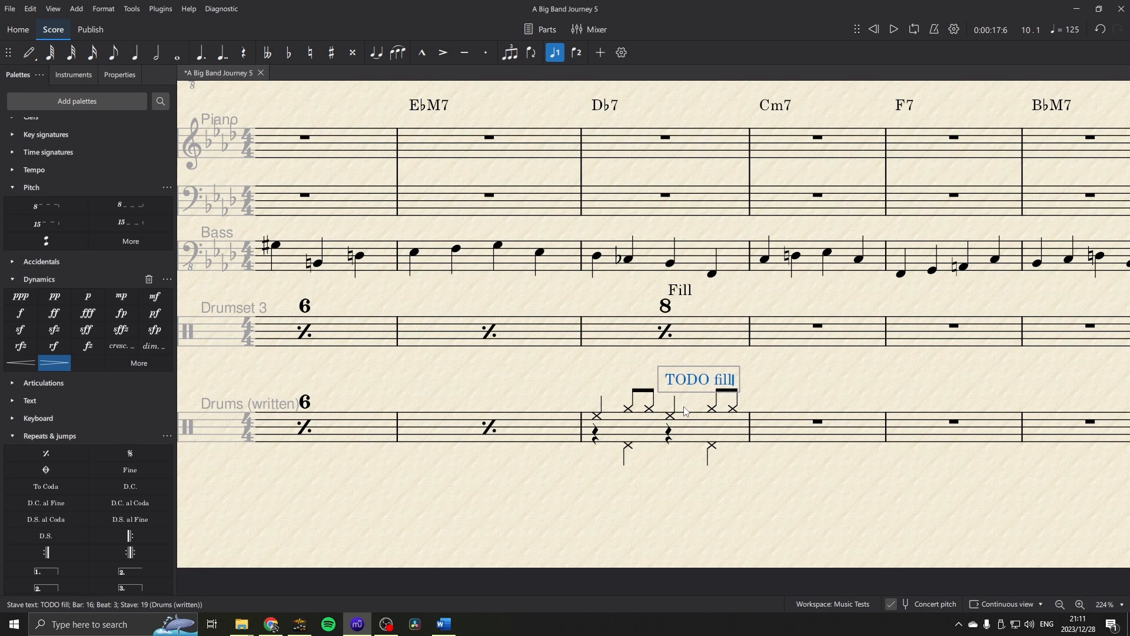
key("BackSpace")
key("BackSpace")
key("BackSpace")
key("BackSpace")
type("Fill")
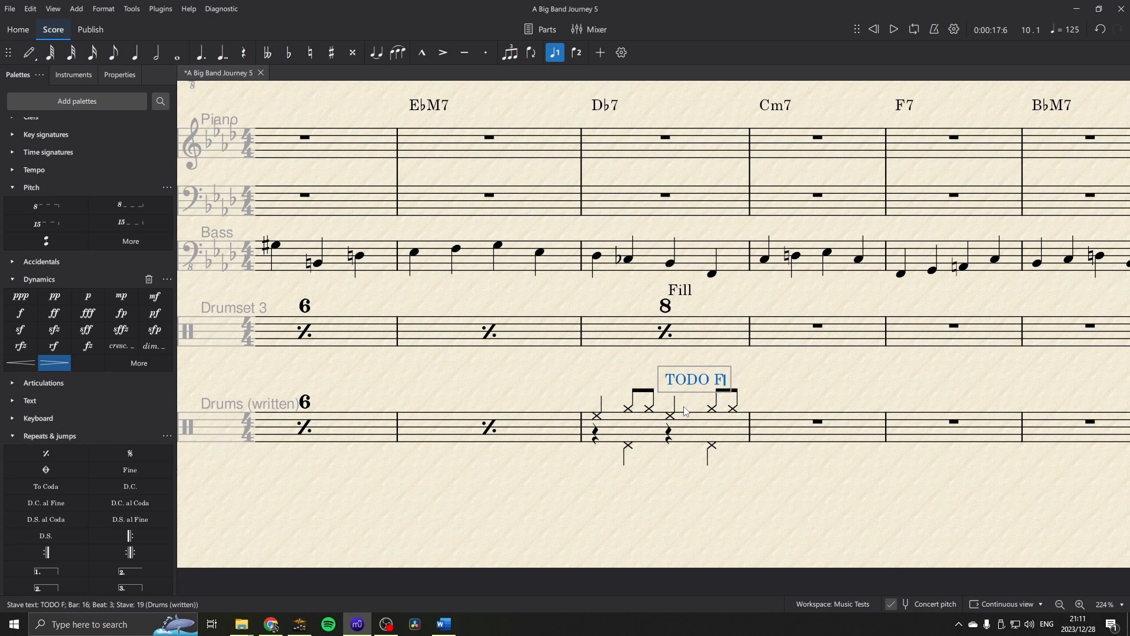
left_click(799, 381)
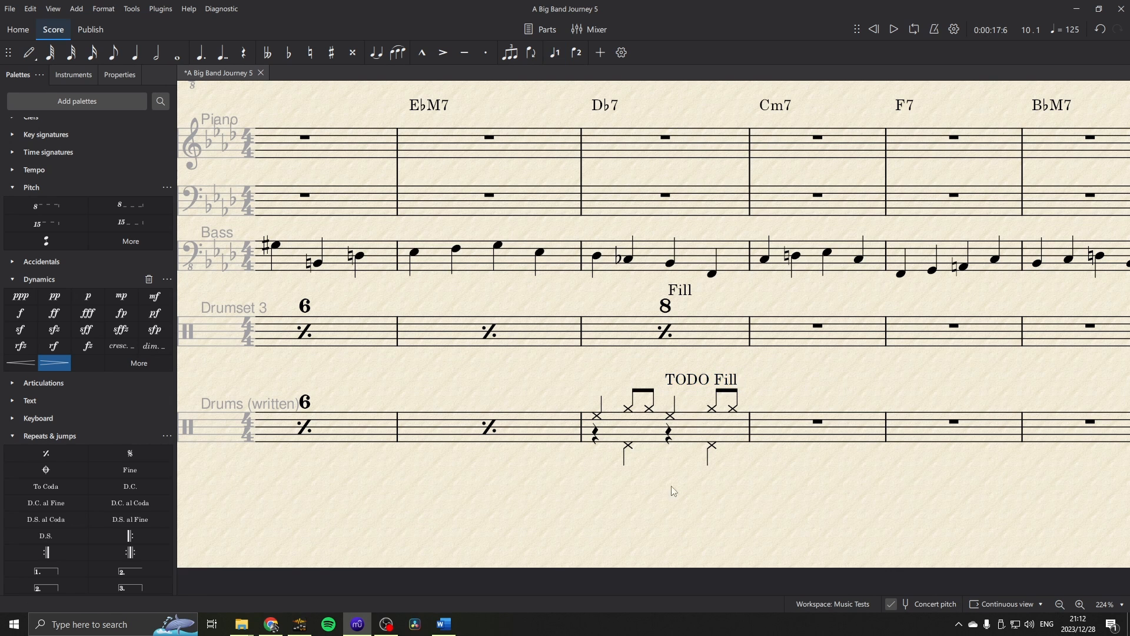
Check the playback velocity of the closed hi-hat note on beat 3 of bar 4 in the written drum part.
mouse_move(616, 502)
left_mouse_down()
mouse_move(920, 490)
mouse_move(626, 490)
left_mouse_up()
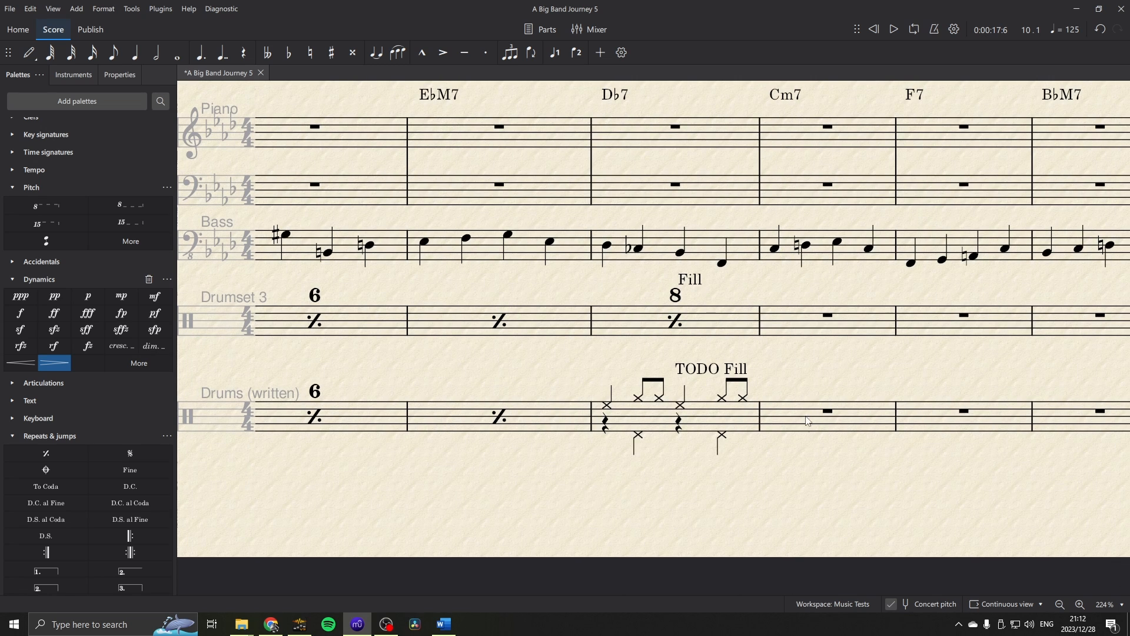
left_click_drag(478, 478, 1035, 419)
scroll(730, 412, "down", 5)
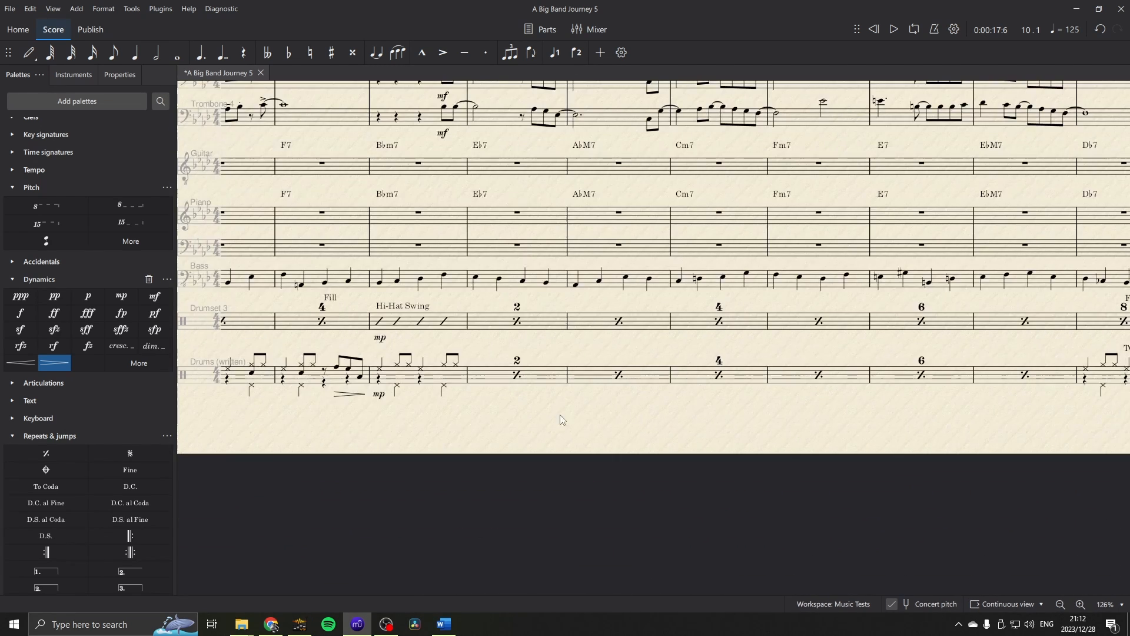
left_click_drag(552, 414, 704, 415)
scroll(736, 416, "left", 6)
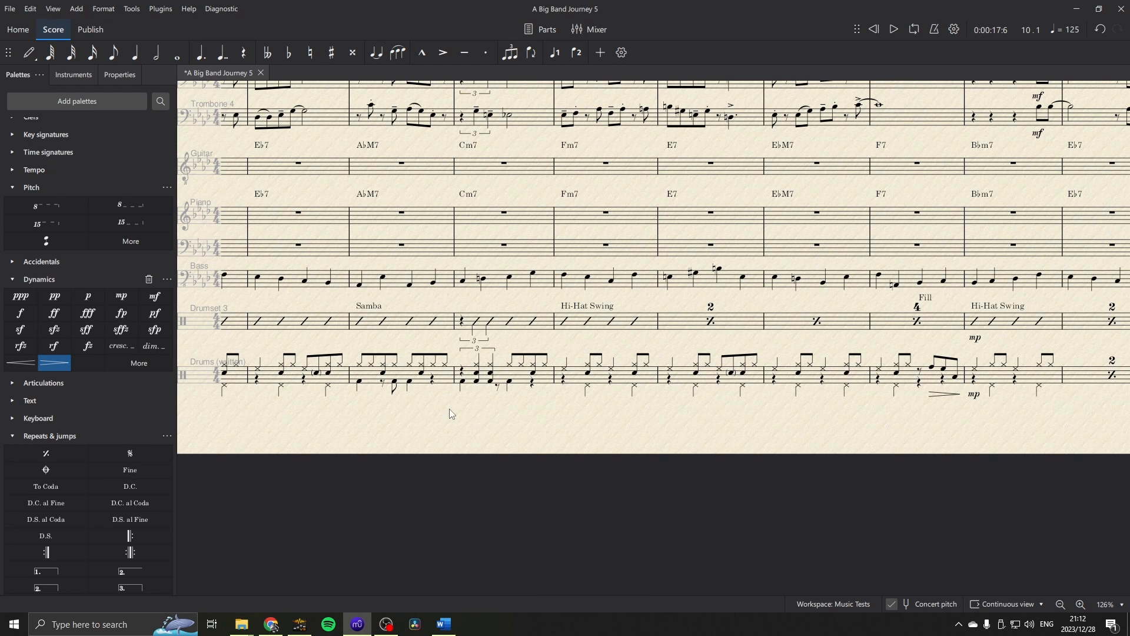
scroll(446, 410, "up", 5)
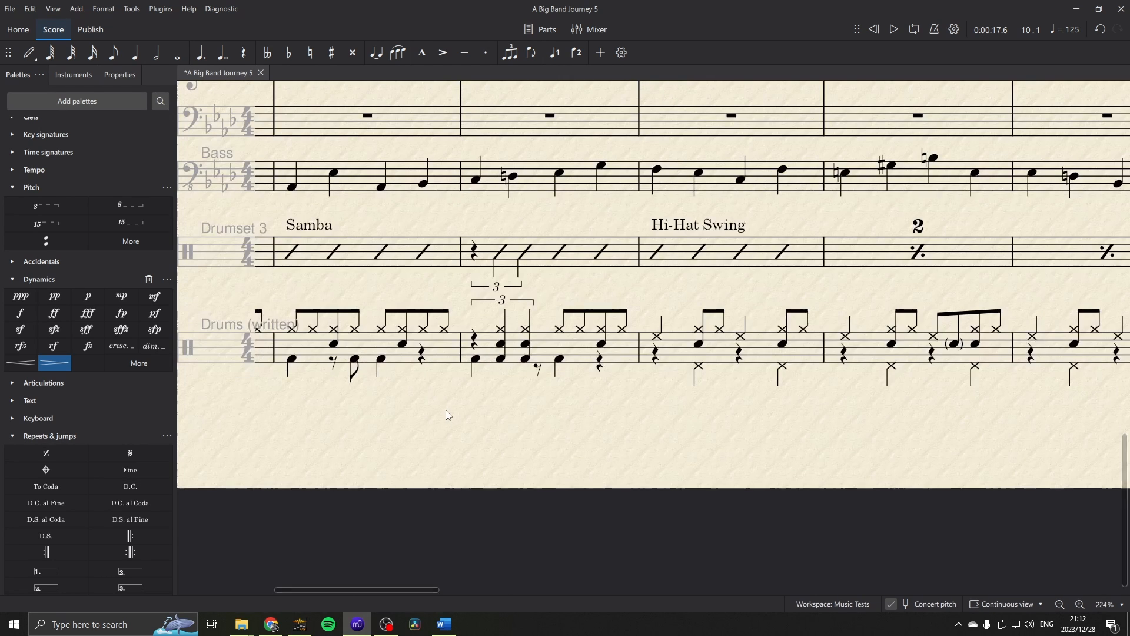
left_click(566, 331)
scroll(520, 427, "right", 4)
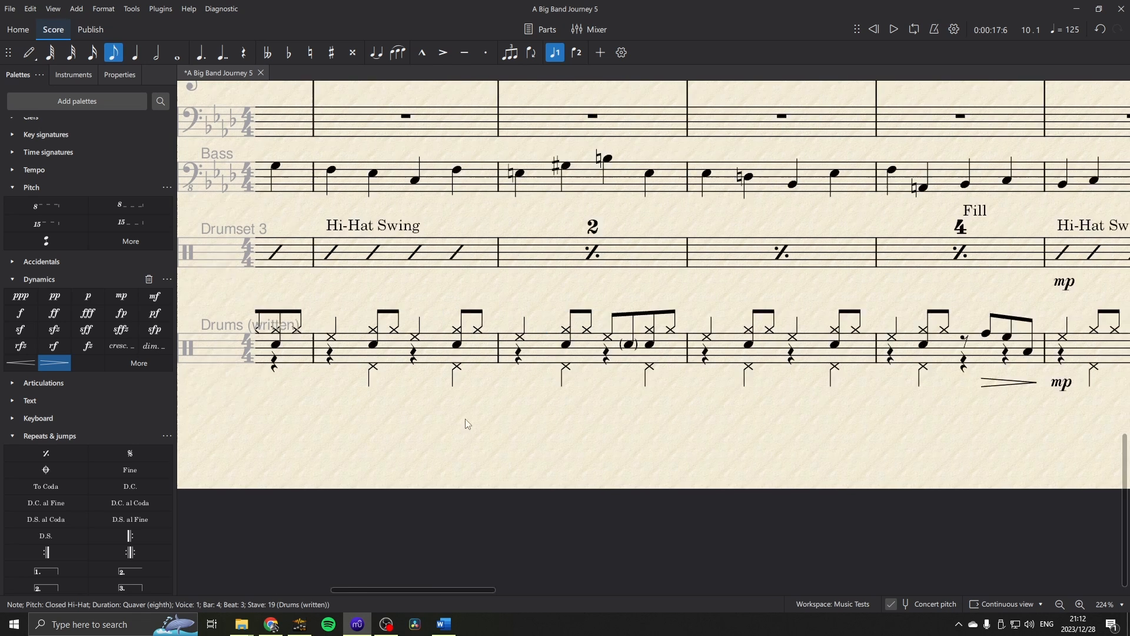
scroll(520, 427, "right", 3)
left_click(119, 75)
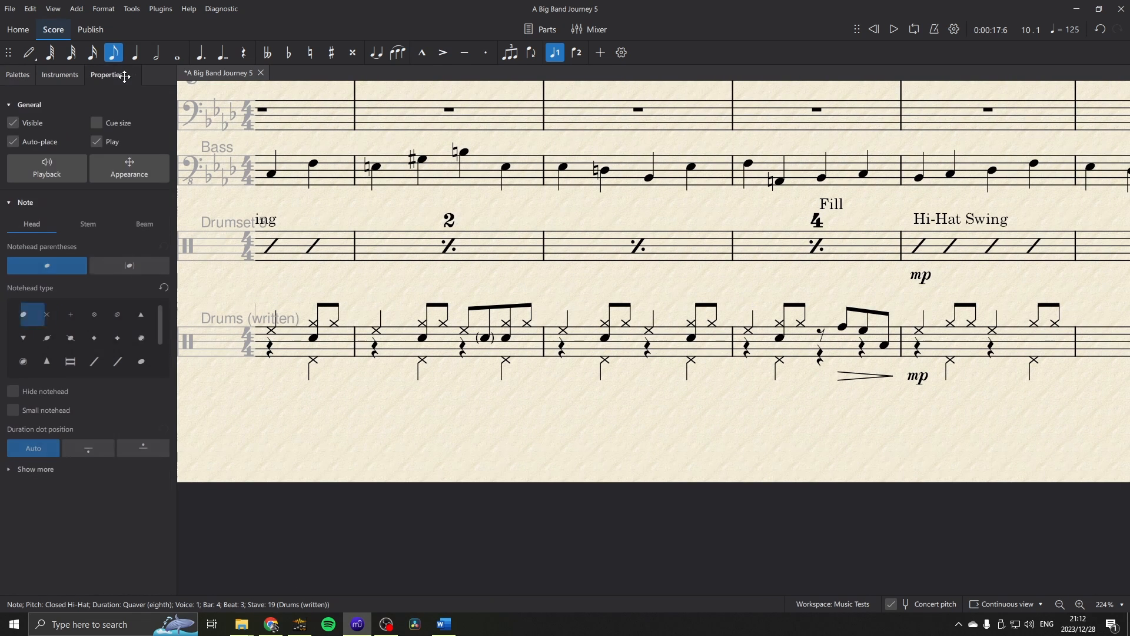
left_click(62, 169)
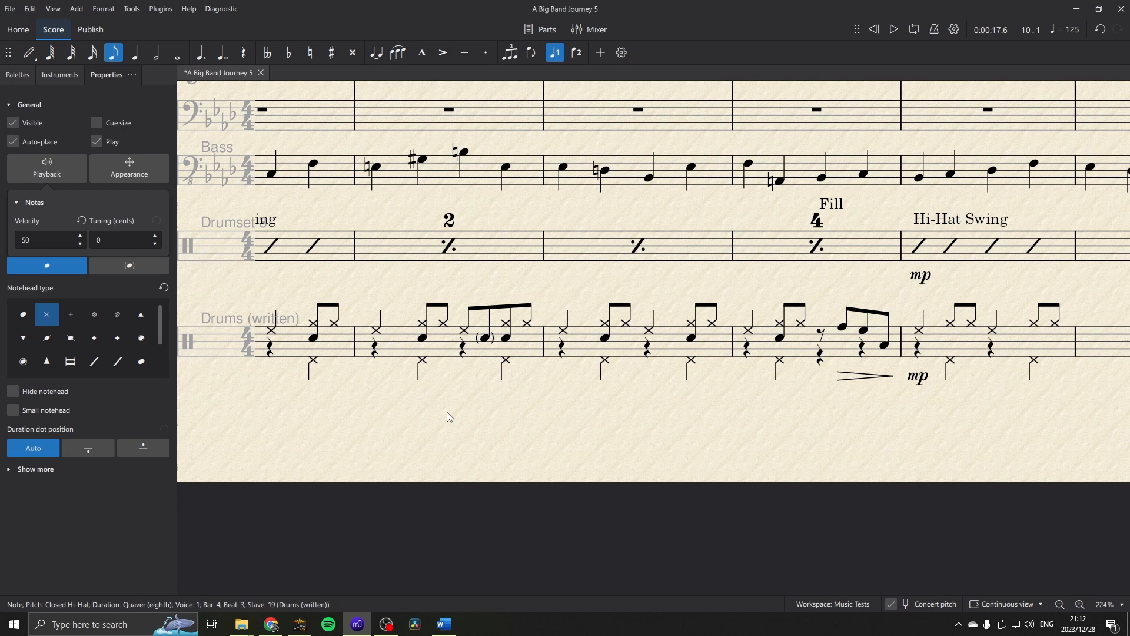
left_click(433, 391)
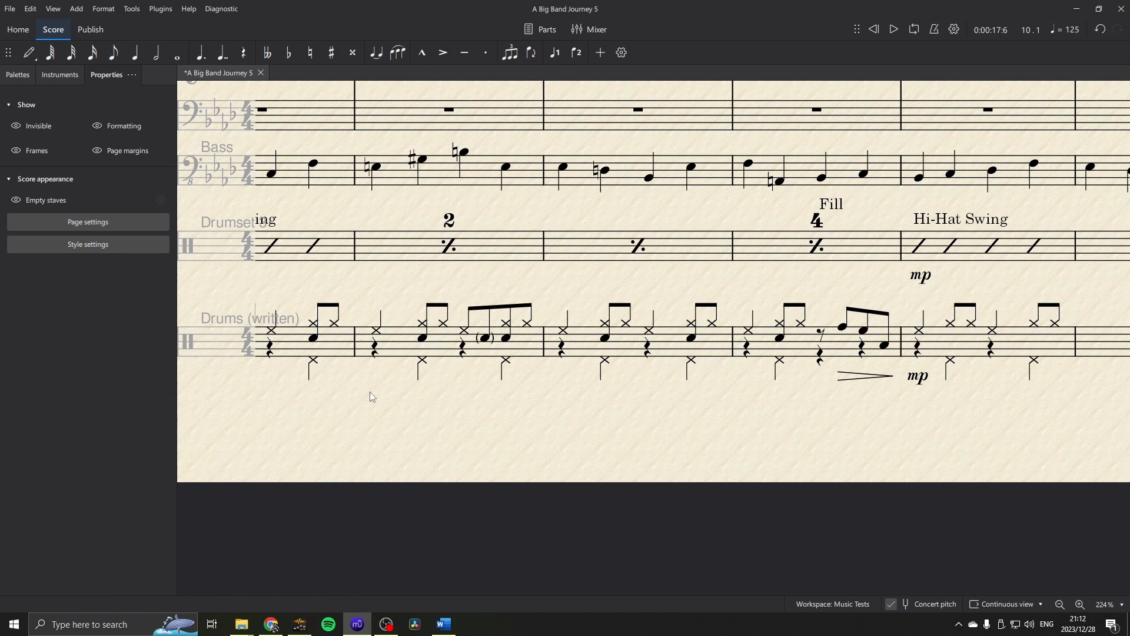
Rename the Drumset 3 instrument to Drums and shorten its short instrument name.
left_click_drag(457, 435, 837, 420)
scroll(524, 387, "down", 2)
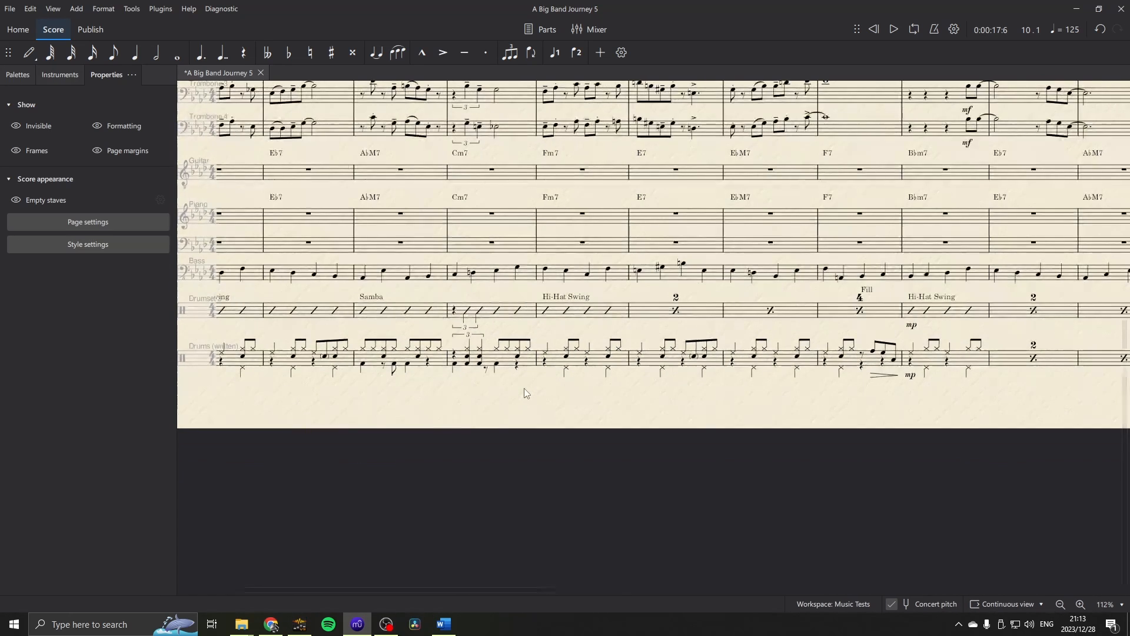
scroll(524, 387, "down", 2)
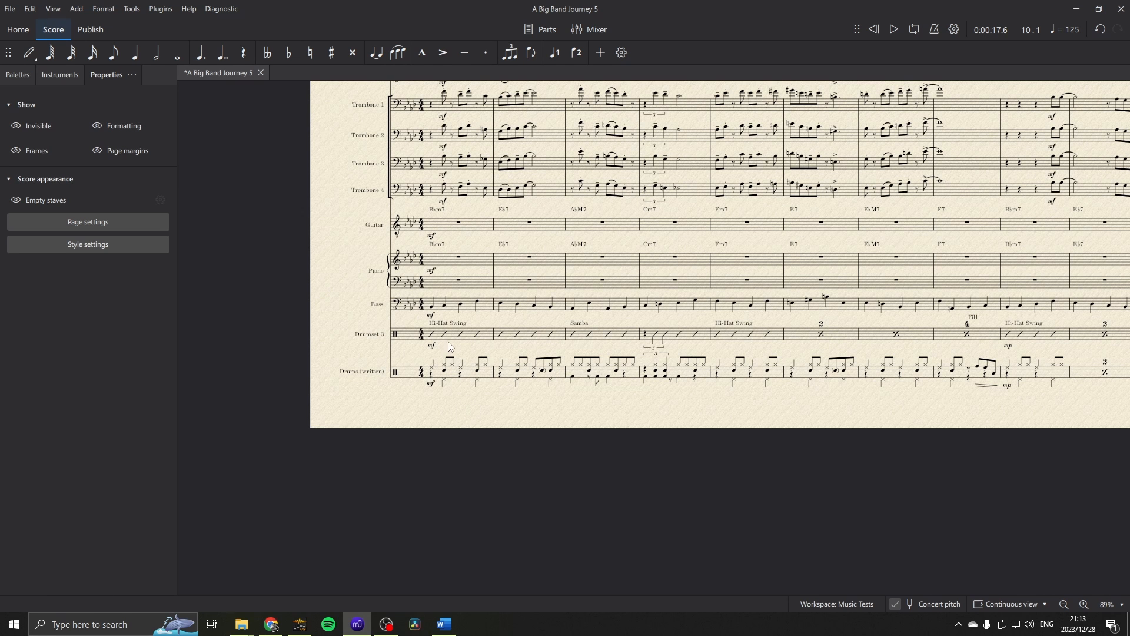
scroll(450, 338, "up", 5)
left_click_drag(499, 351, 465, 439)
left_click(283, 421)
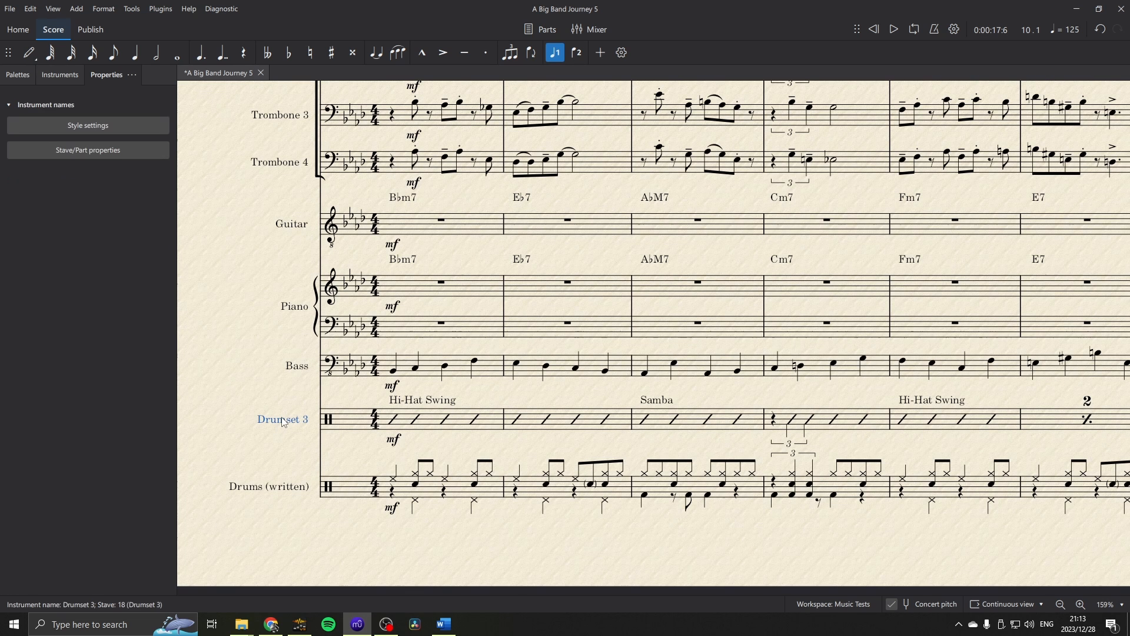
double_click(285, 422)
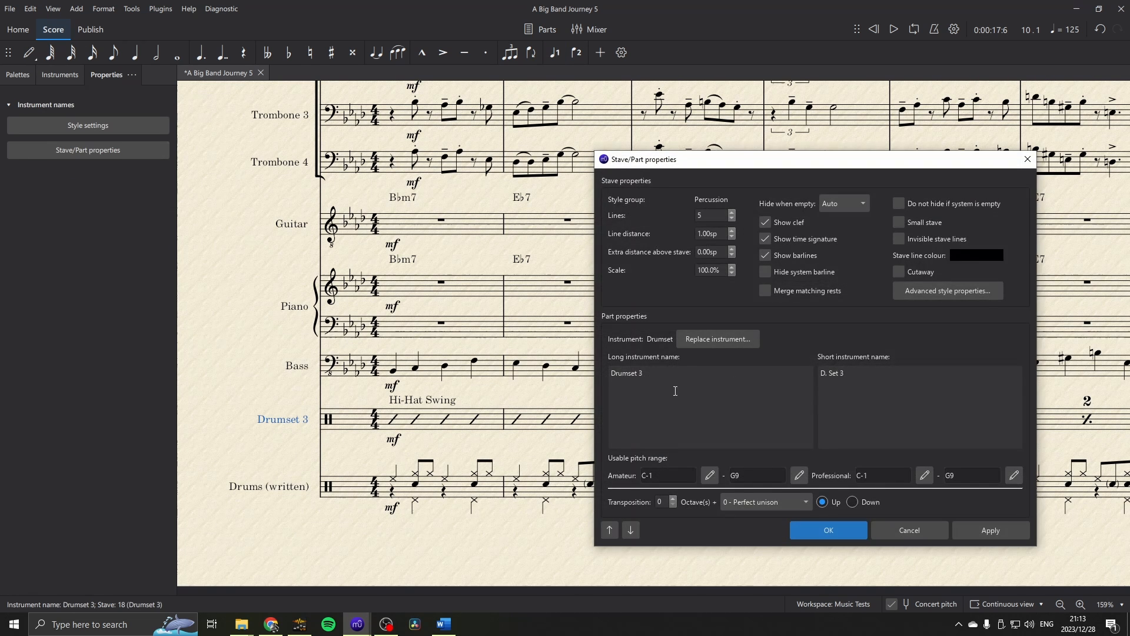
left_click_drag(655, 377, 634, 374)
left_click_drag(842, 375, 826, 375)
key("BackSpace")
left_click(992, 531)
left_click(827, 531)
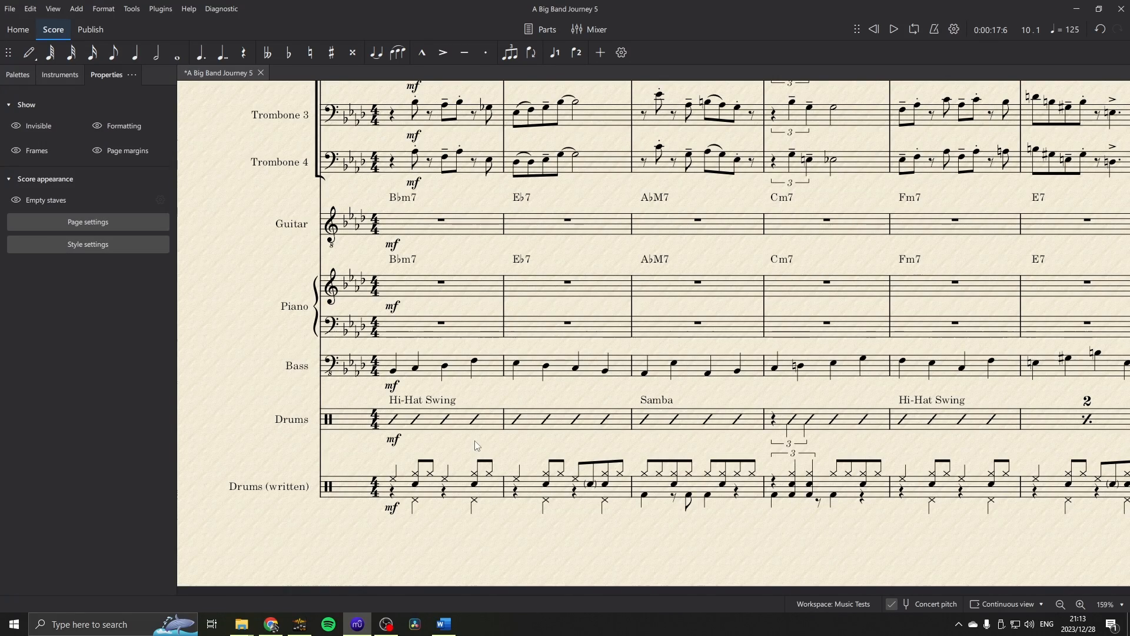
Hide the whole Drums (written) instrument and play back the score to test whether it still sounds.
left_click(60, 75)
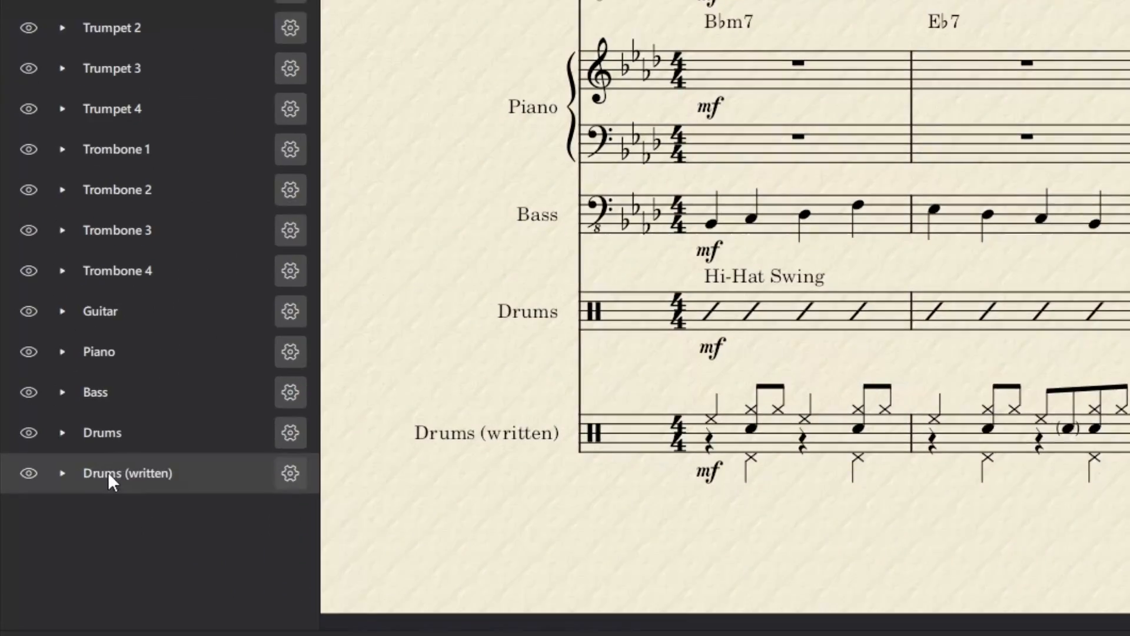
left_click(30, 469)
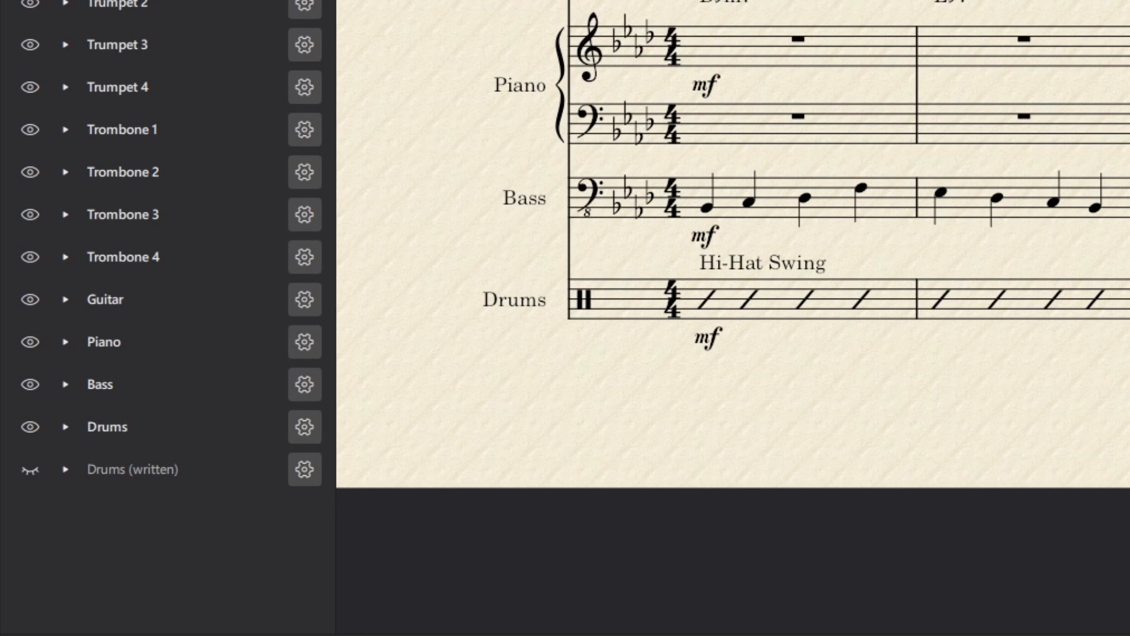
key("space")
scroll(733, 318, "down", 5)
key("space")
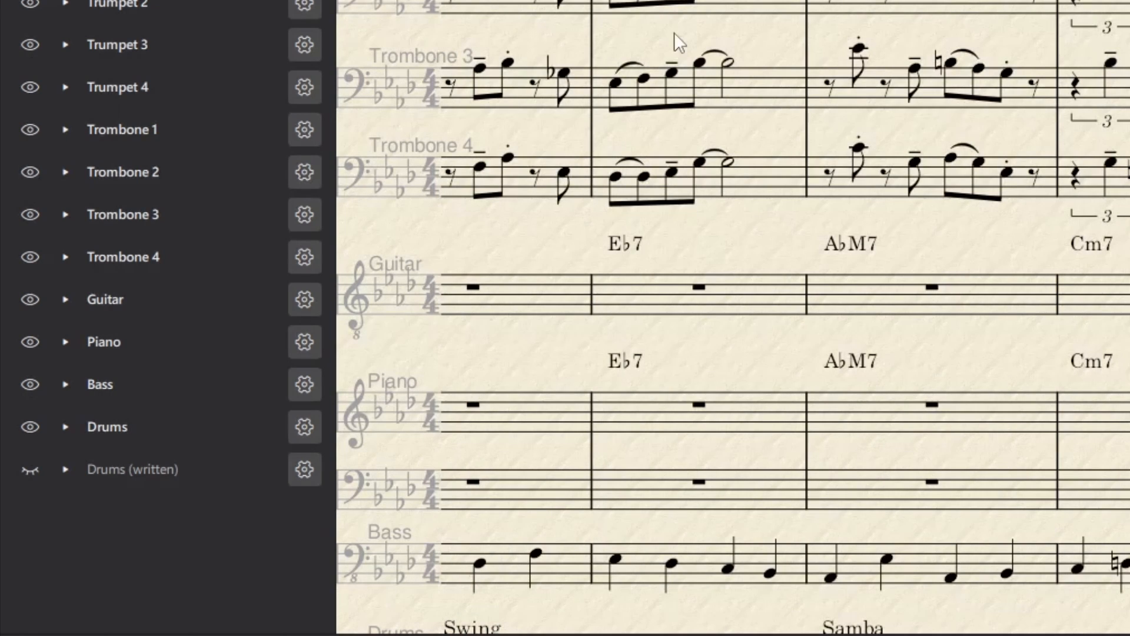
Show the Drums (written) instrument again and hide only its Percussion stave.
scroll(677, 41, "down", 5)
scroll(749, 83, "down", 8)
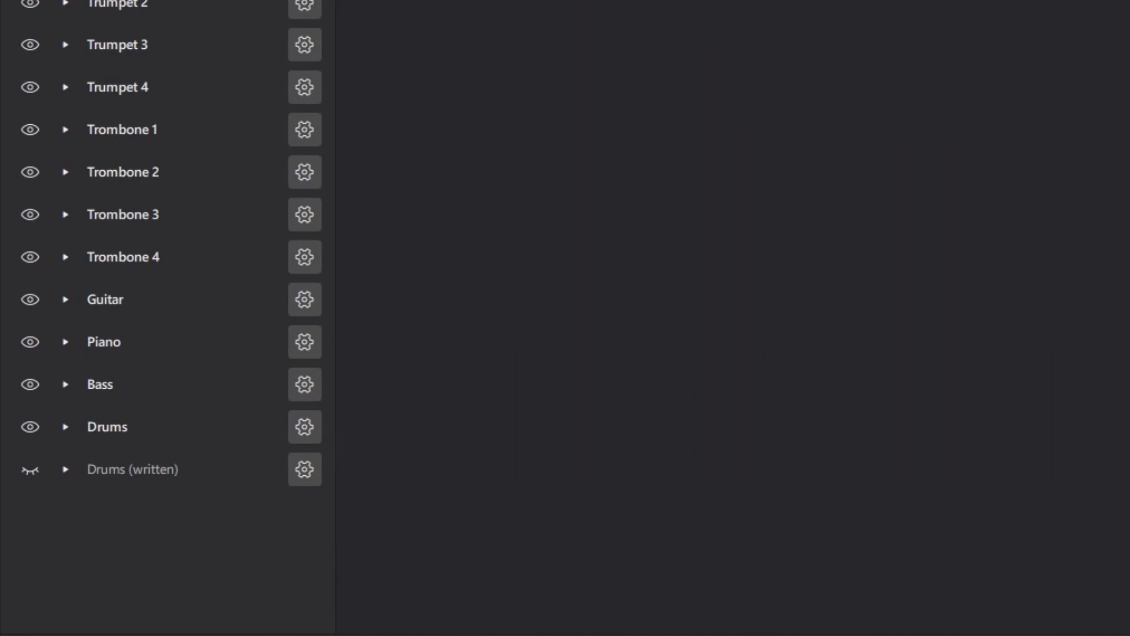
left_click_drag(1129, 159, 1052, 159)
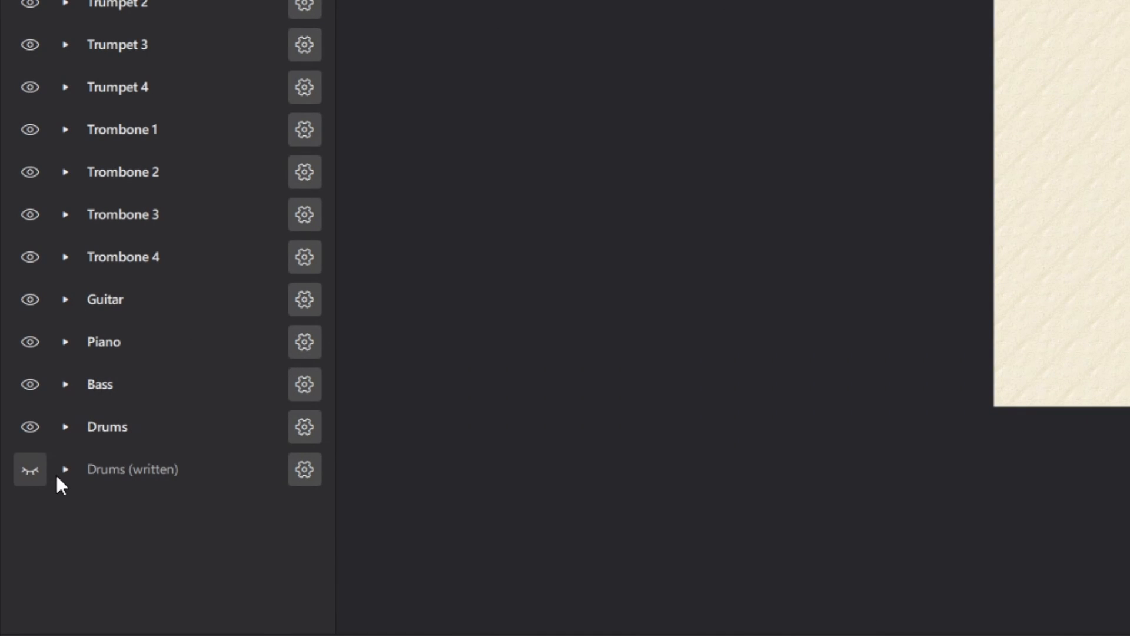
left_click(57, 473)
left_click(61, 472)
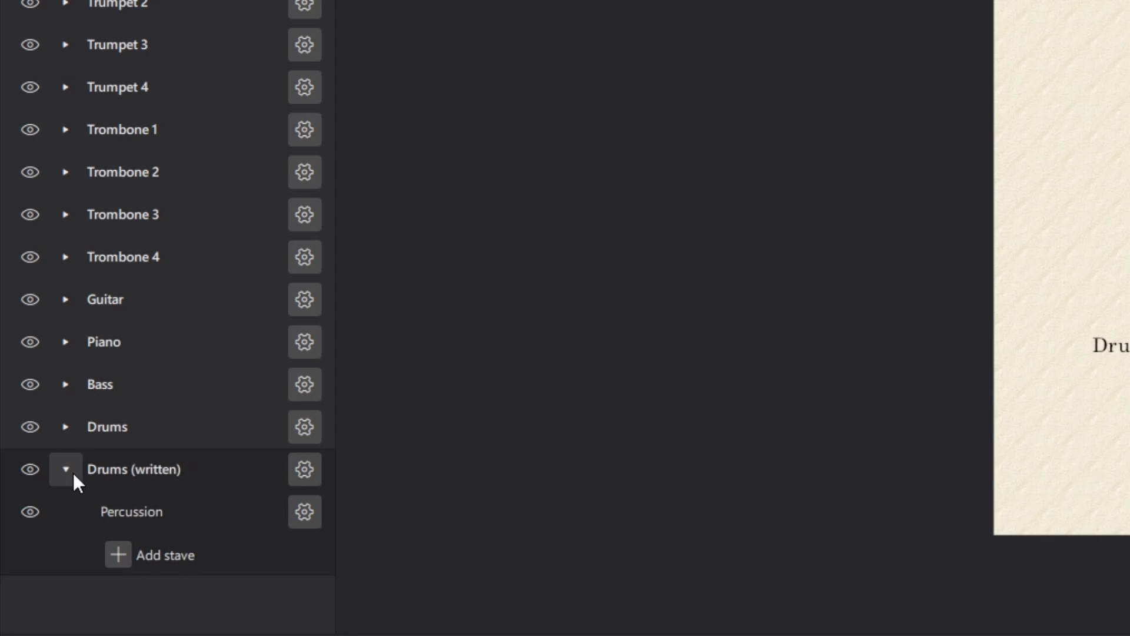
left_click(32, 510)
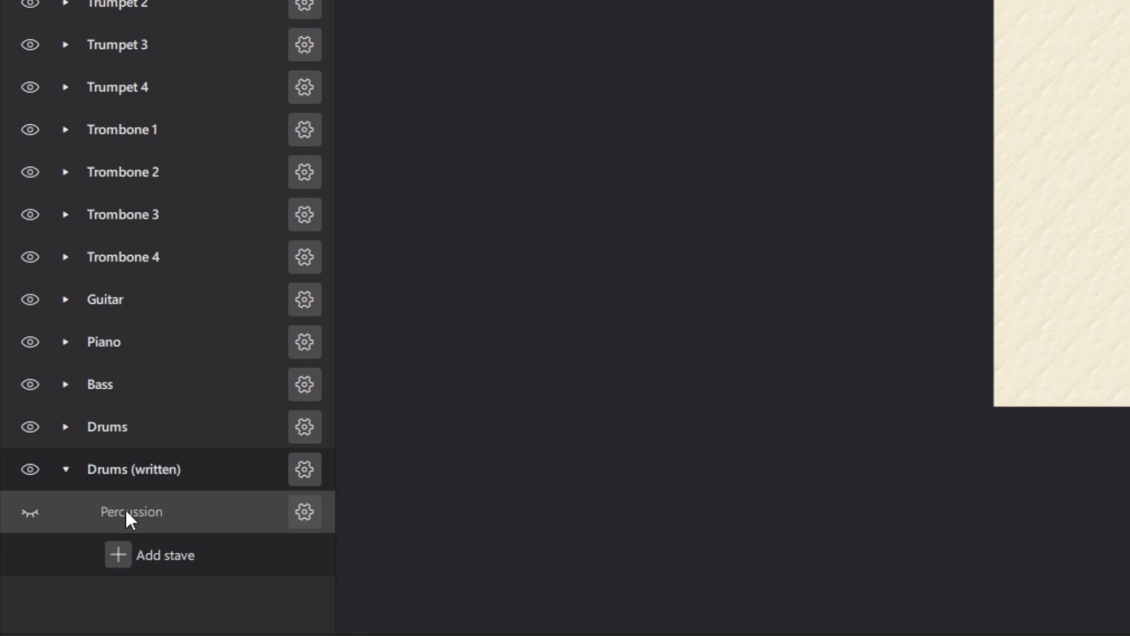
left_click_drag(1129, 288, 953, 346)
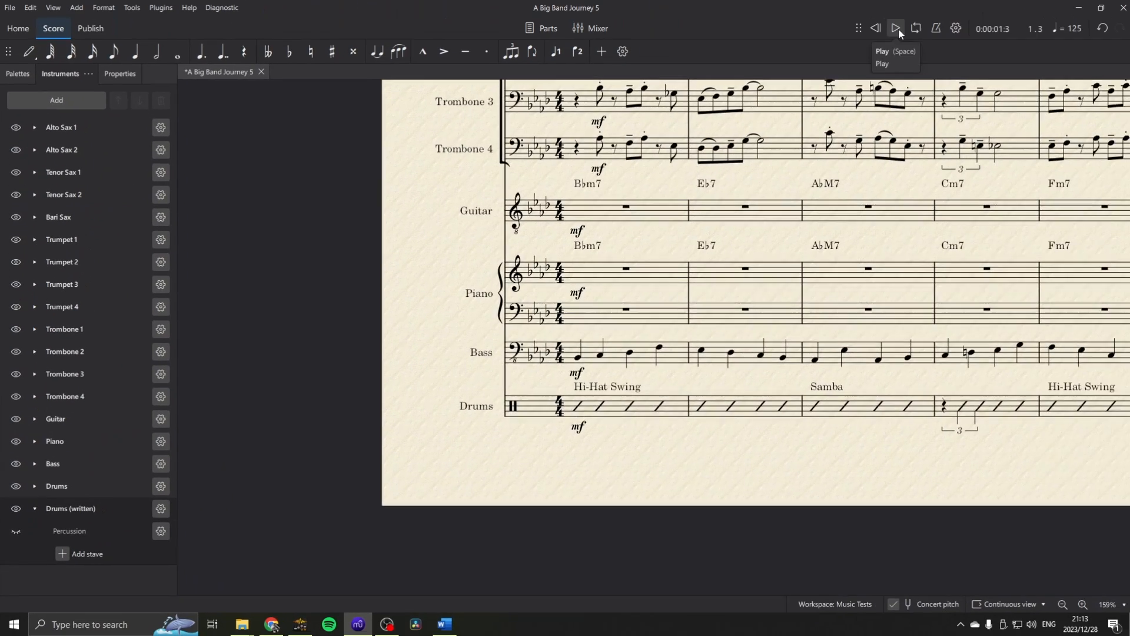
Play back the score and lower the Drumset 2 channel's volume and reverb send in the mixer.
left_click(895, 30)
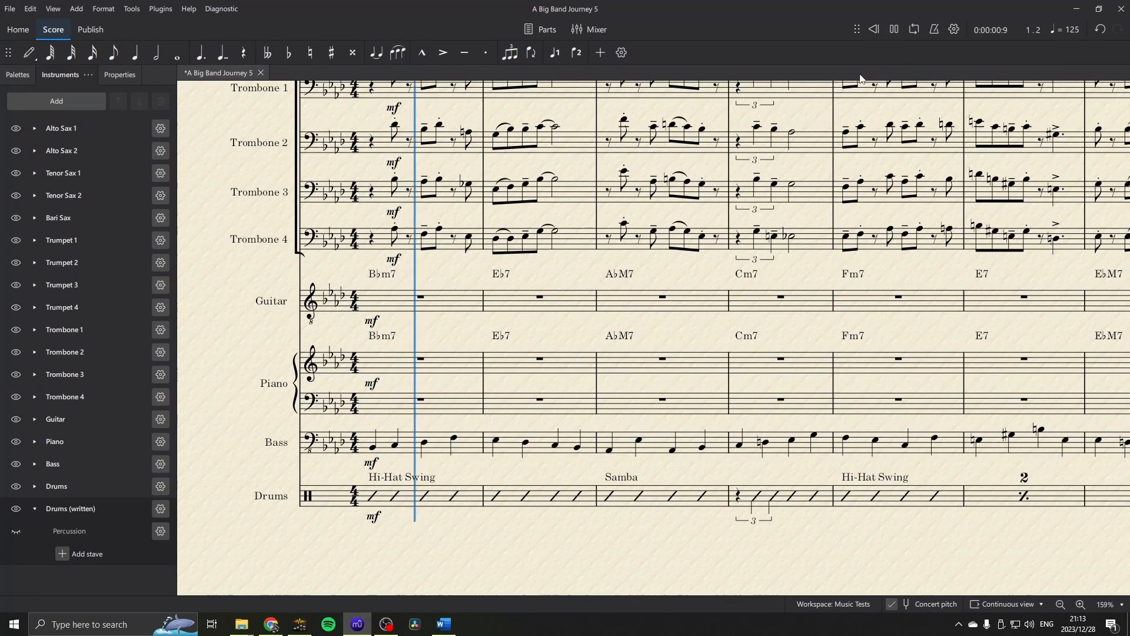
left_click(596, 30)
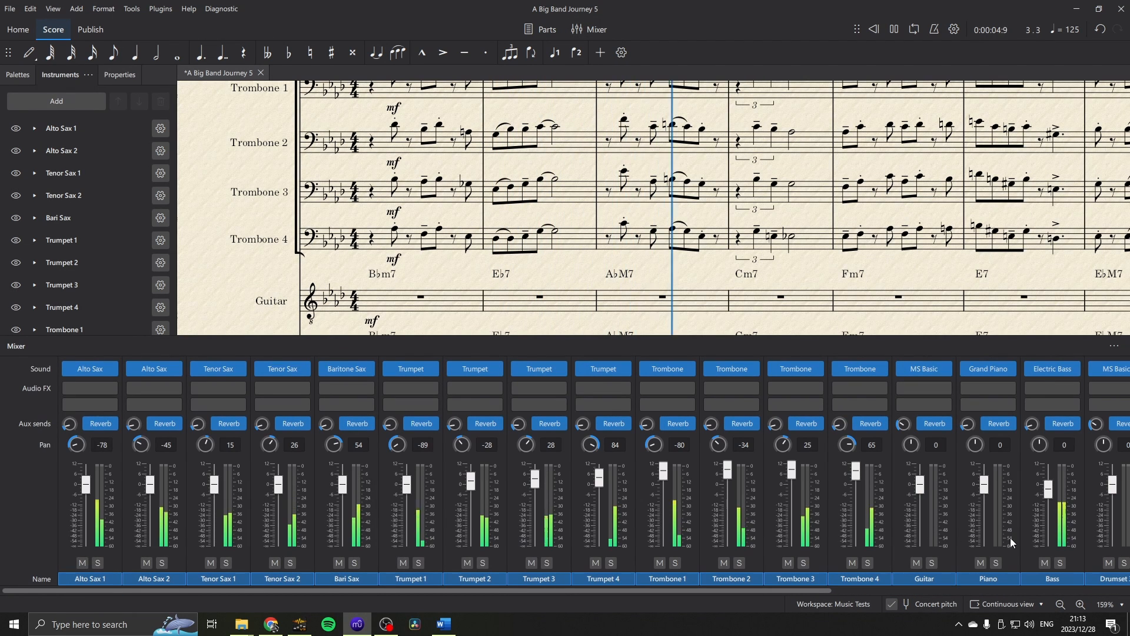
left_click_drag(785, 590, 966, 595)
left_click_drag(930, 470, 931, 489)
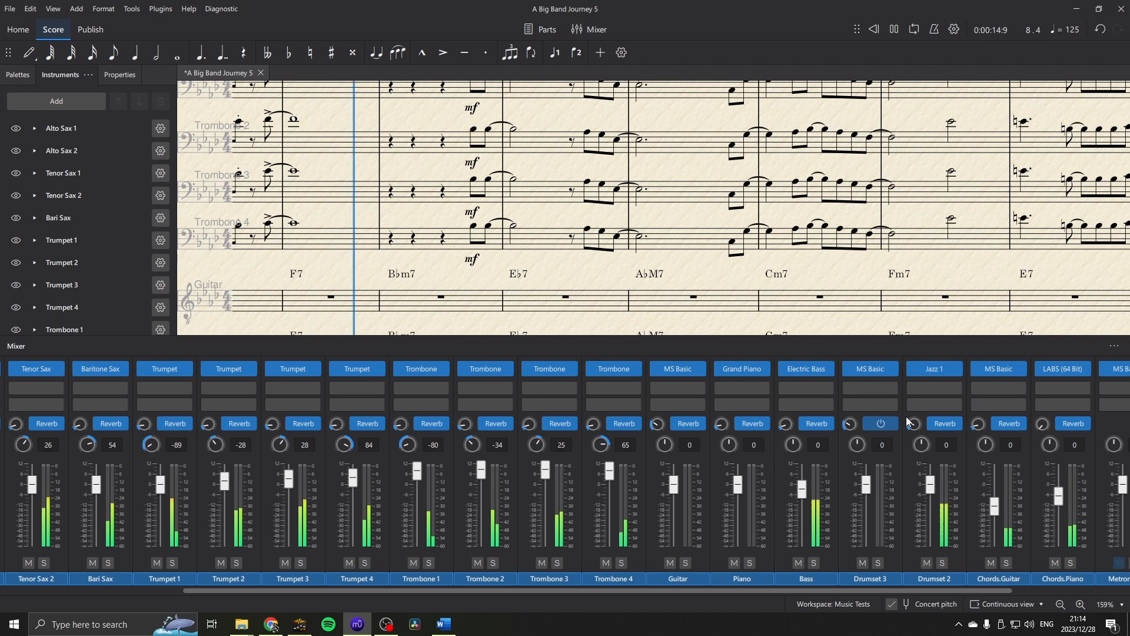
left_click_drag(916, 422, 916, 434)
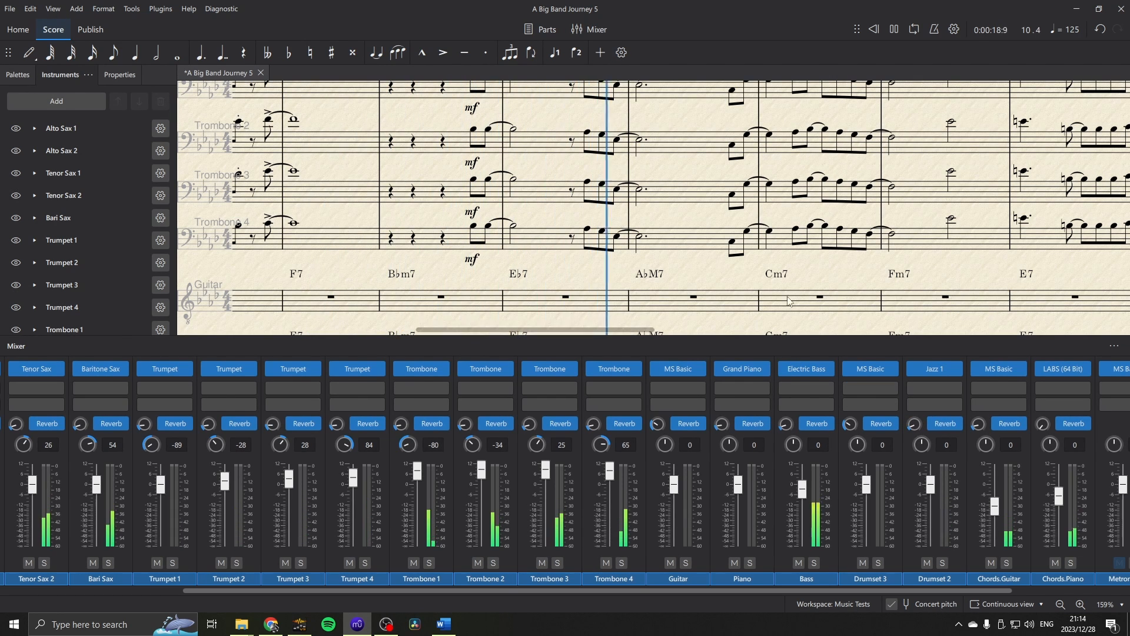
left_click(590, 30)
scroll(806, 379, "down", 3)
key("space")
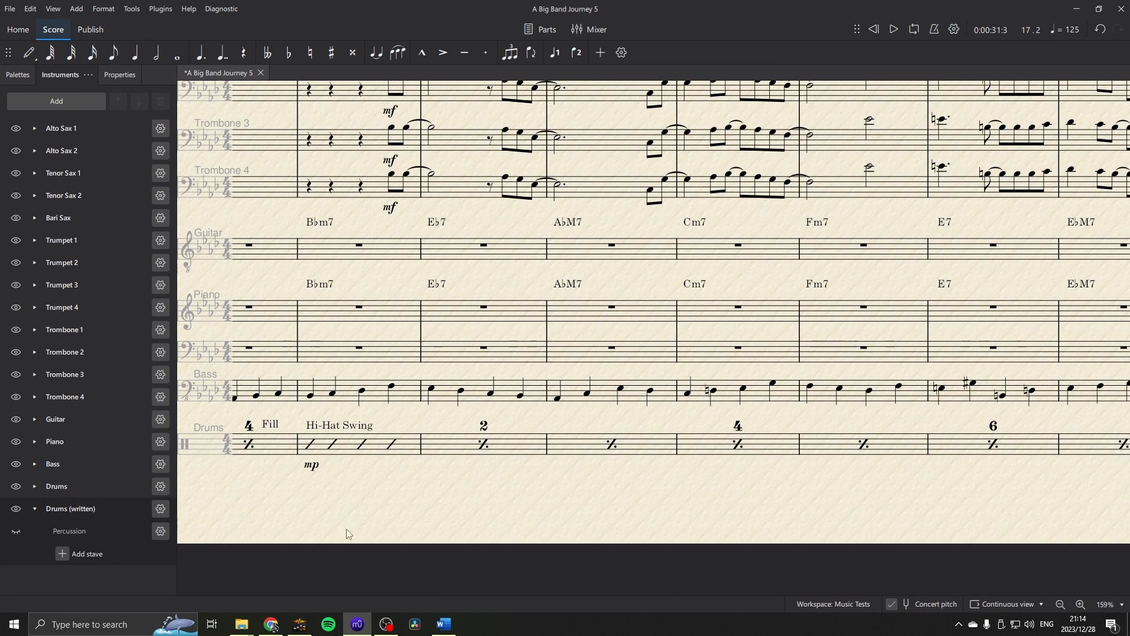
Review the Drums stave across the opening bars and save the score.
scroll(659, 508, "right", 5)
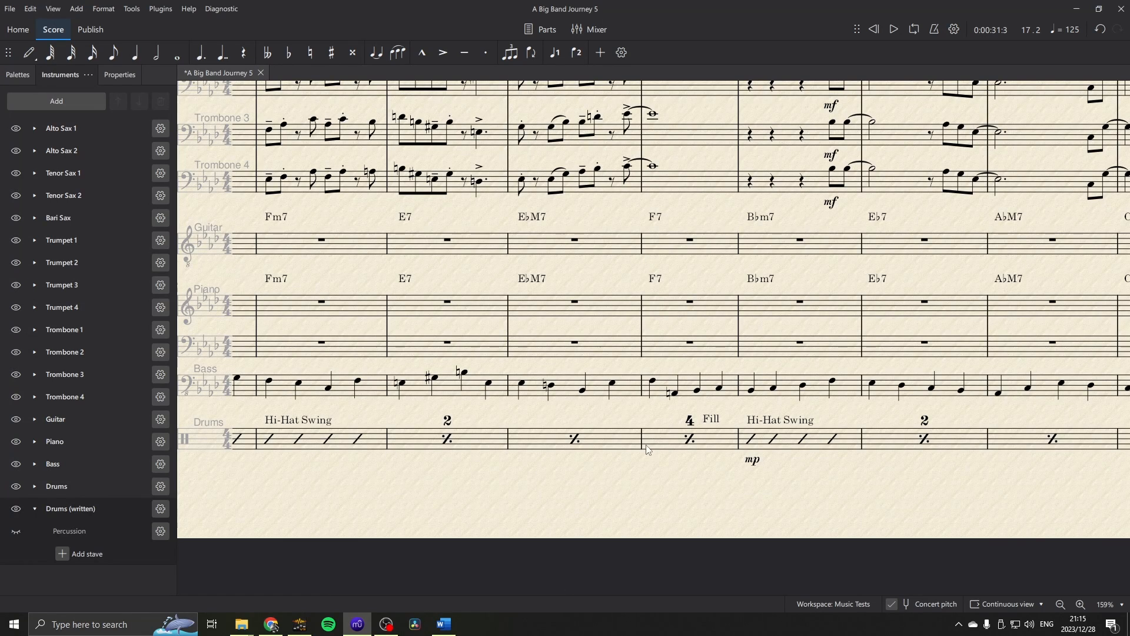
scroll(543, 475, "left", 3)
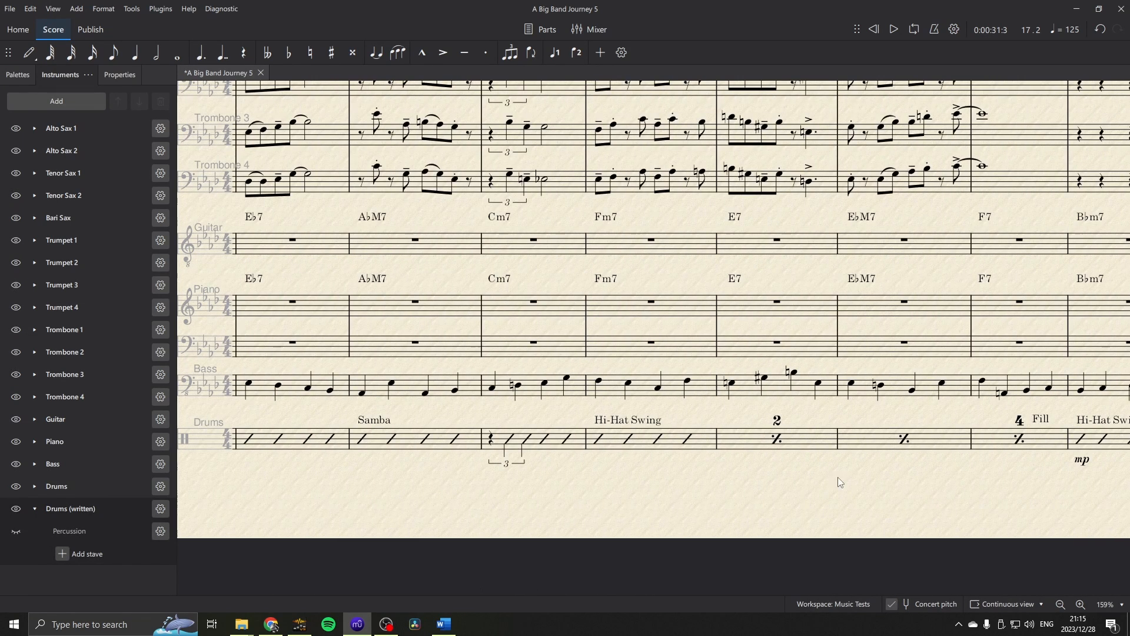
scroll(573, 510, "left", 1)
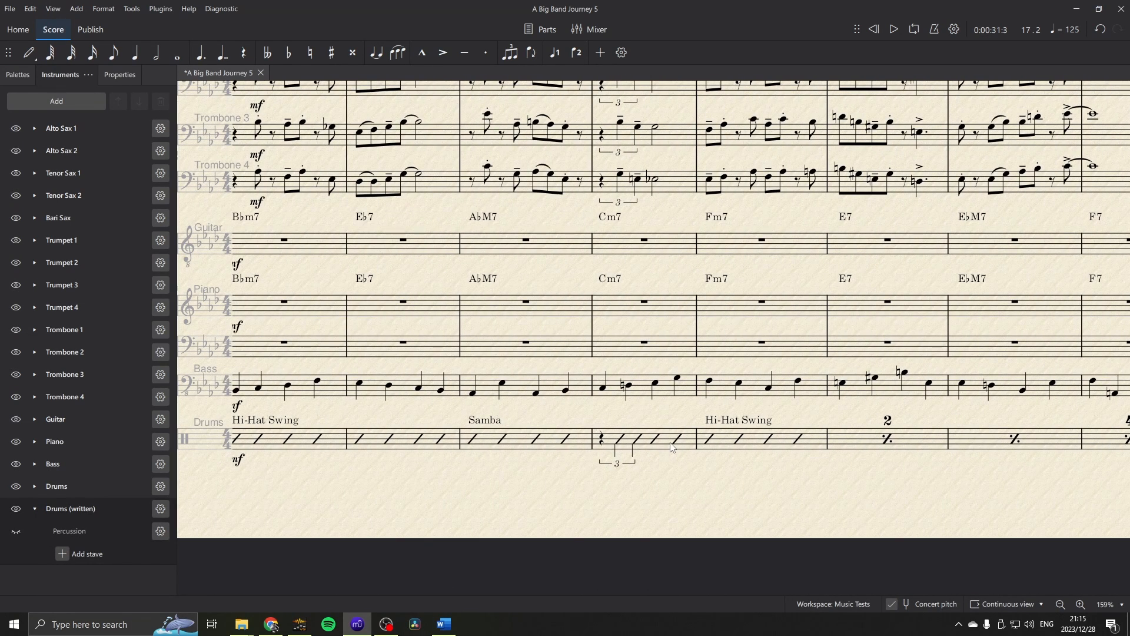
scroll(714, 475, "left", 2)
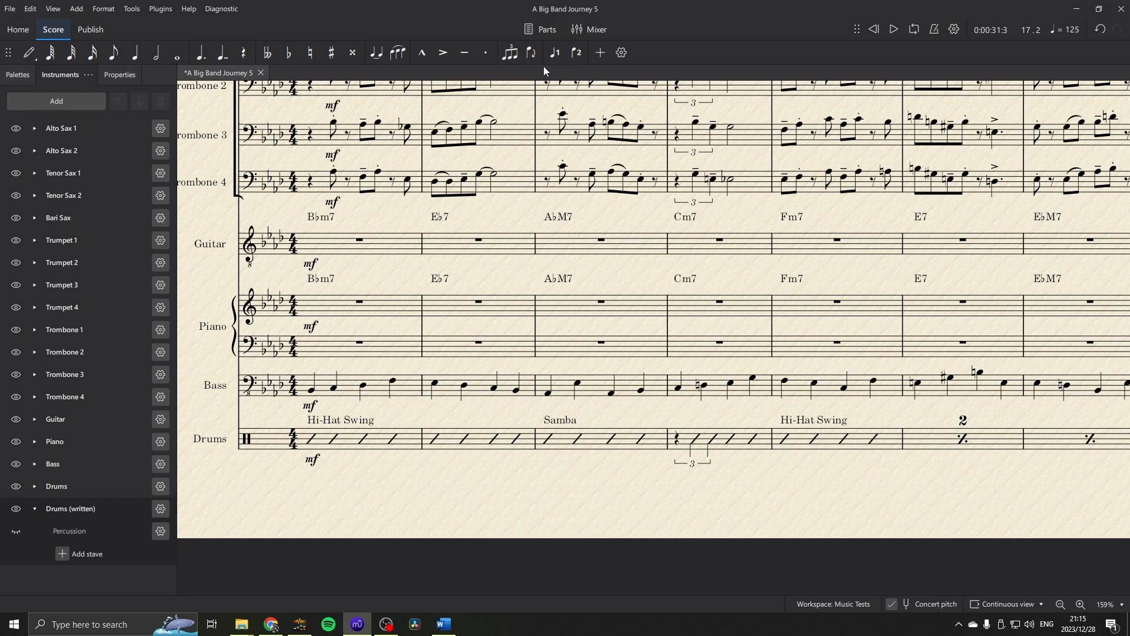
key("ctrl+s")
Open the Drumset and Drumset (1) parts from the score's part list.
left_click(544, 31)
scroll(532, 349, "down", 5)
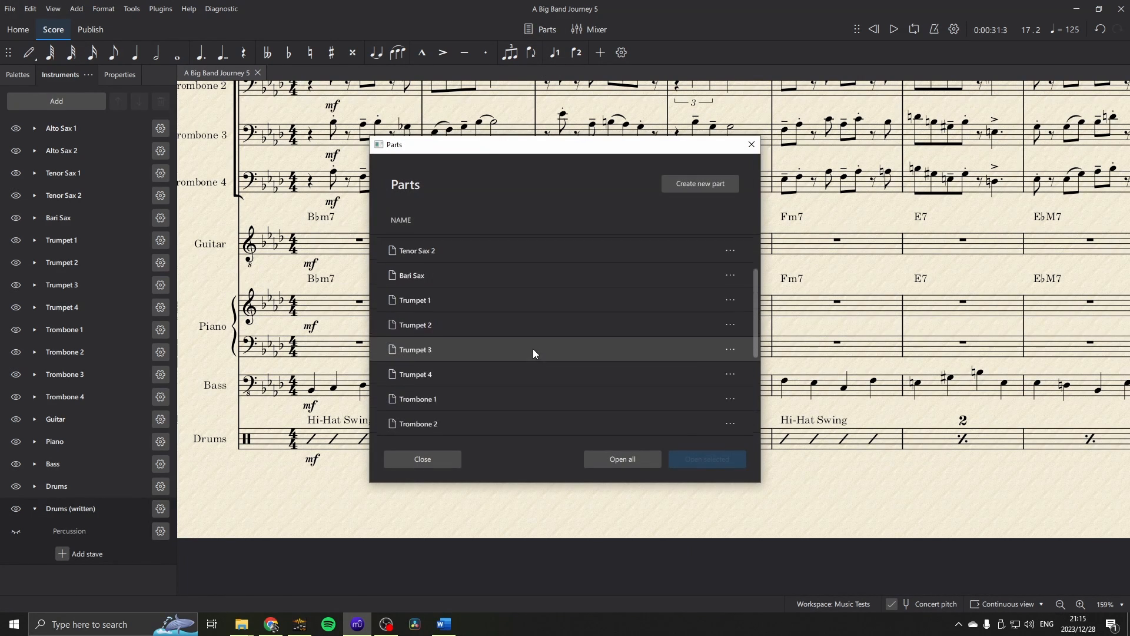
left_click(438, 392)
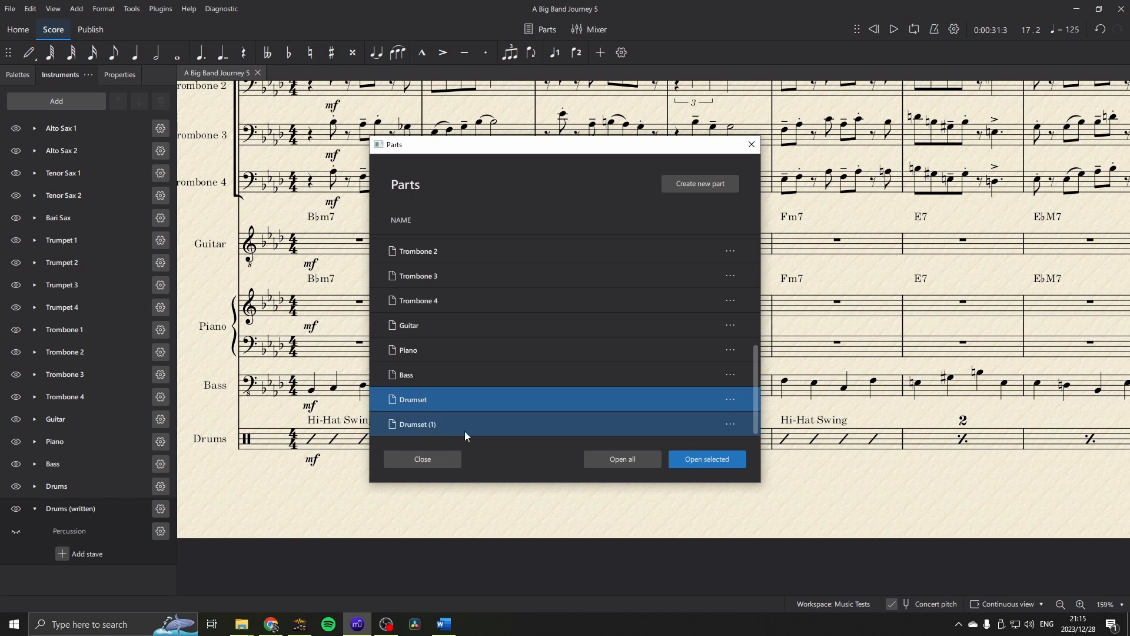
left_click(443, 425, "ctrl")
left_click(714, 456)
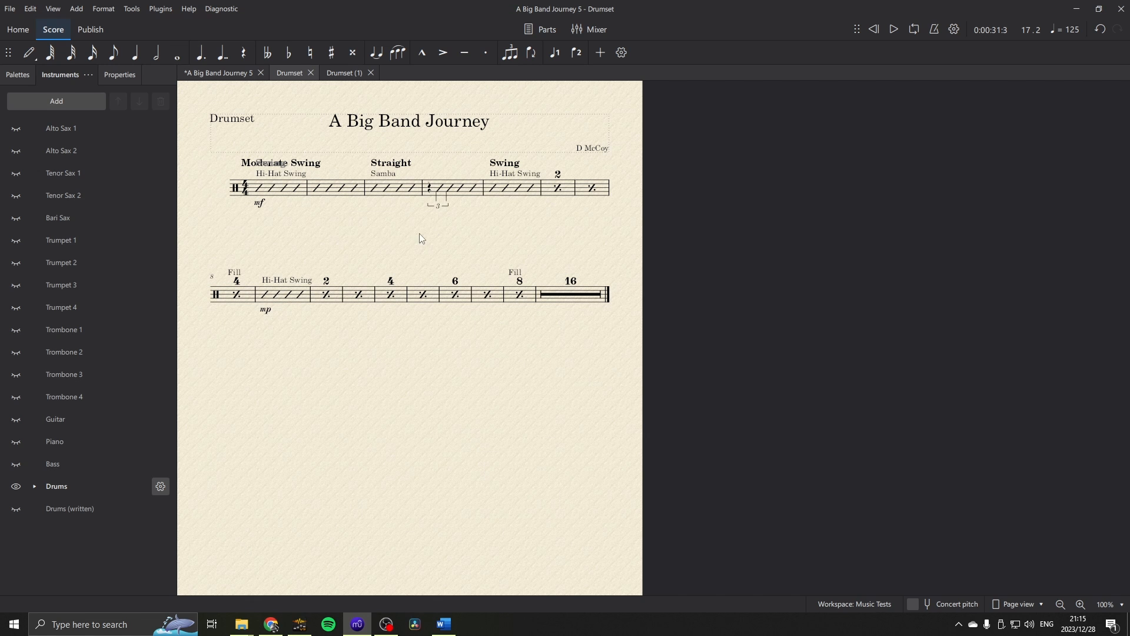
left_click(453, 187)
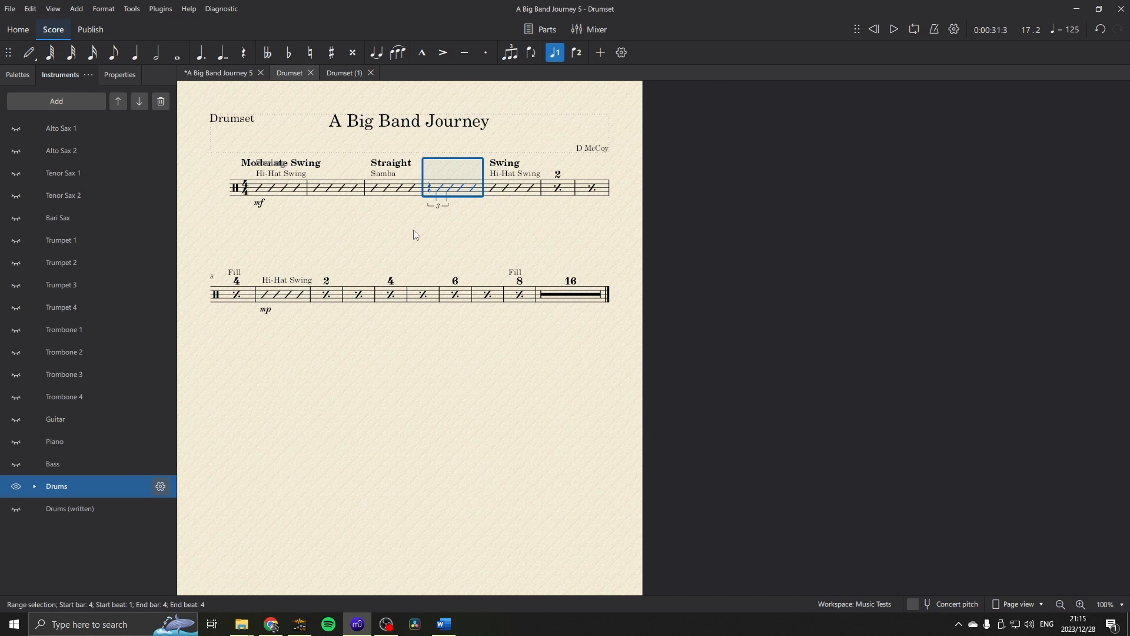
left_click(415, 229)
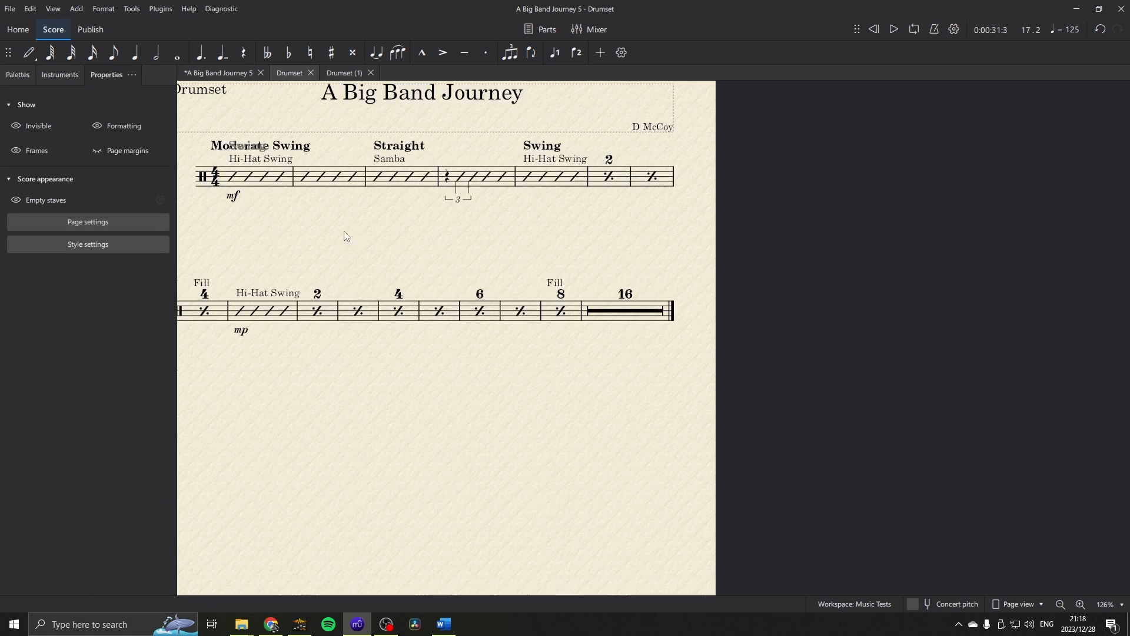
Set system breaks every 4 bars throughout the Drumset part.
scroll(553, 243, "up", 5)
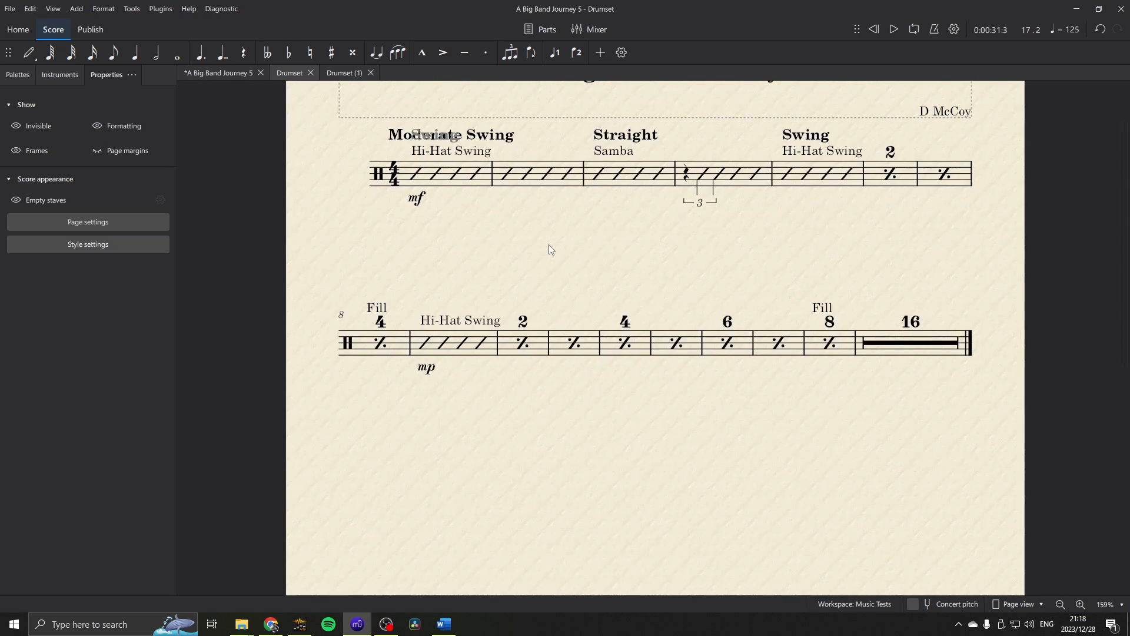
left_click_drag(549, 245, 477, 291)
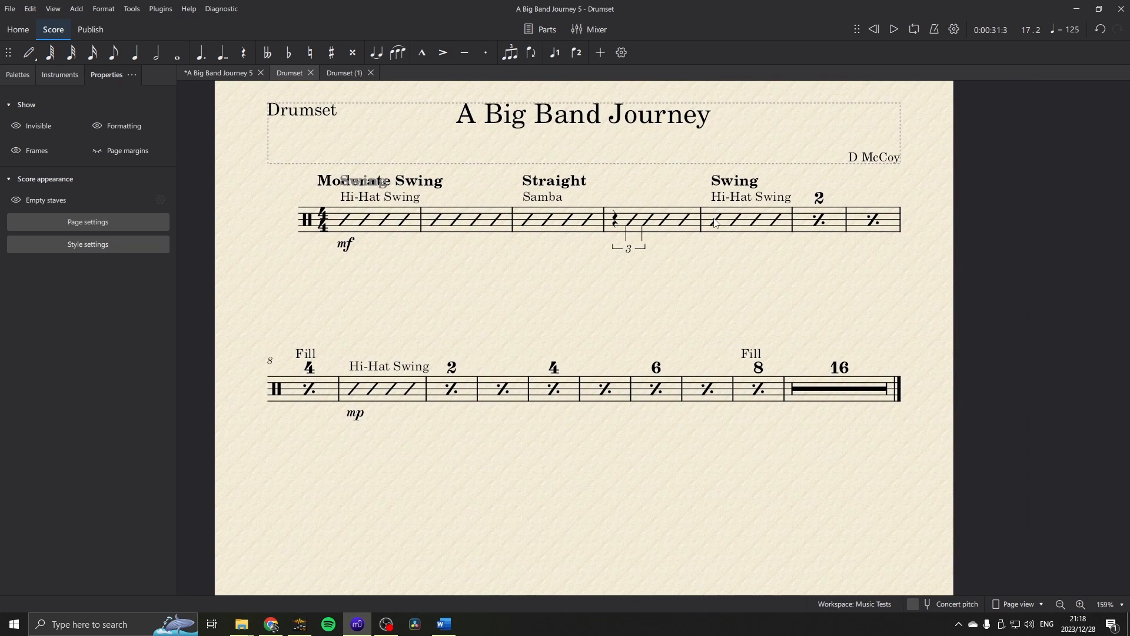
left_click(106, 12)
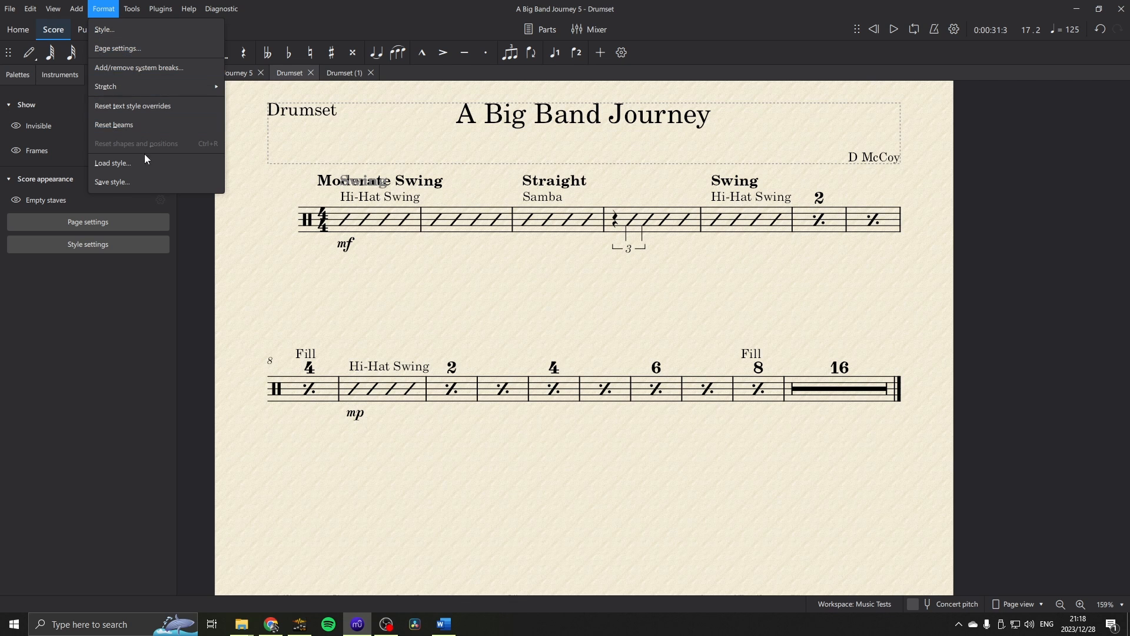
mouse_move(125, 86)
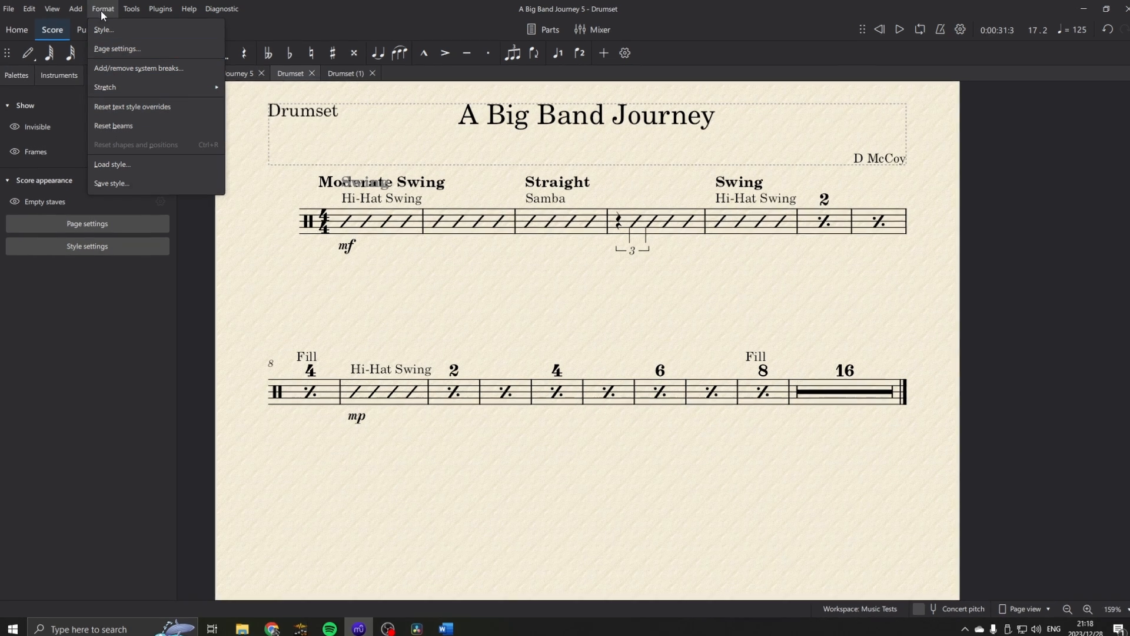
left_click(103, 9)
left_click(102, 9)
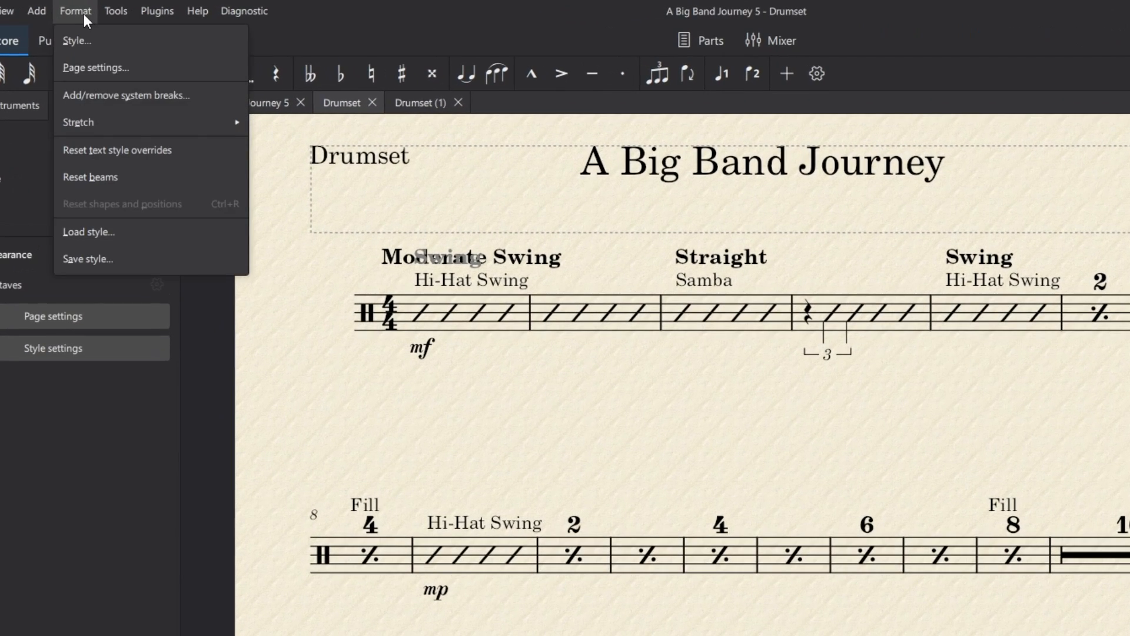
left_click(97, 100)
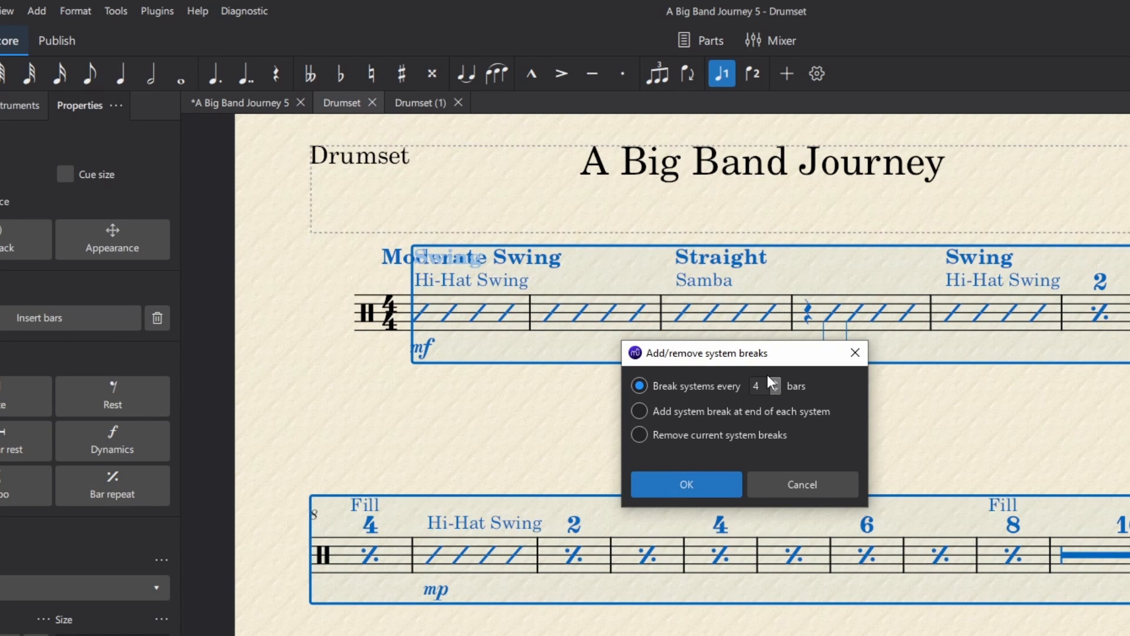
left_click(694, 441)
left_click(680, 388)
left_click(686, 484)
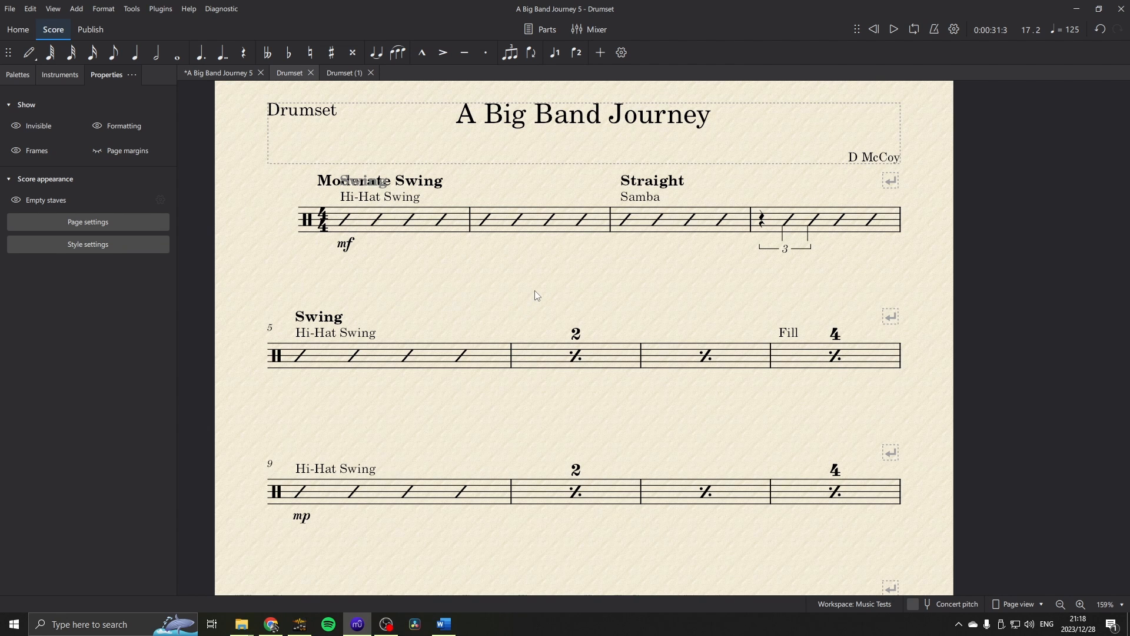
Delete the system break at the end of bar 12 in the Drumset part.
scroll(534, 291, "down", 3)
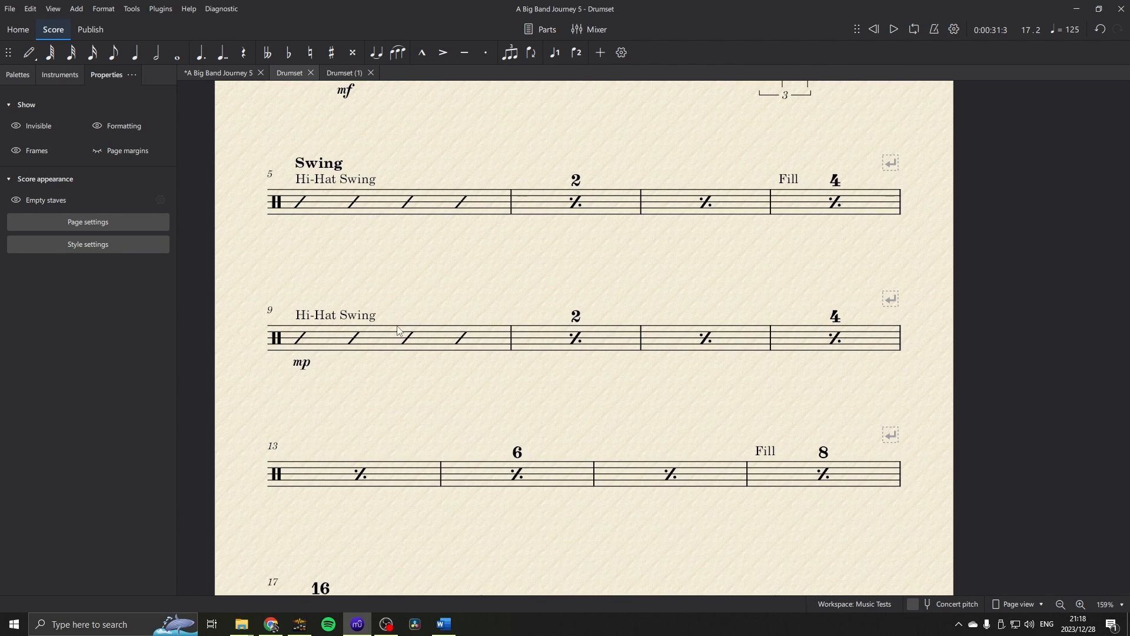
left_click(896, 301)
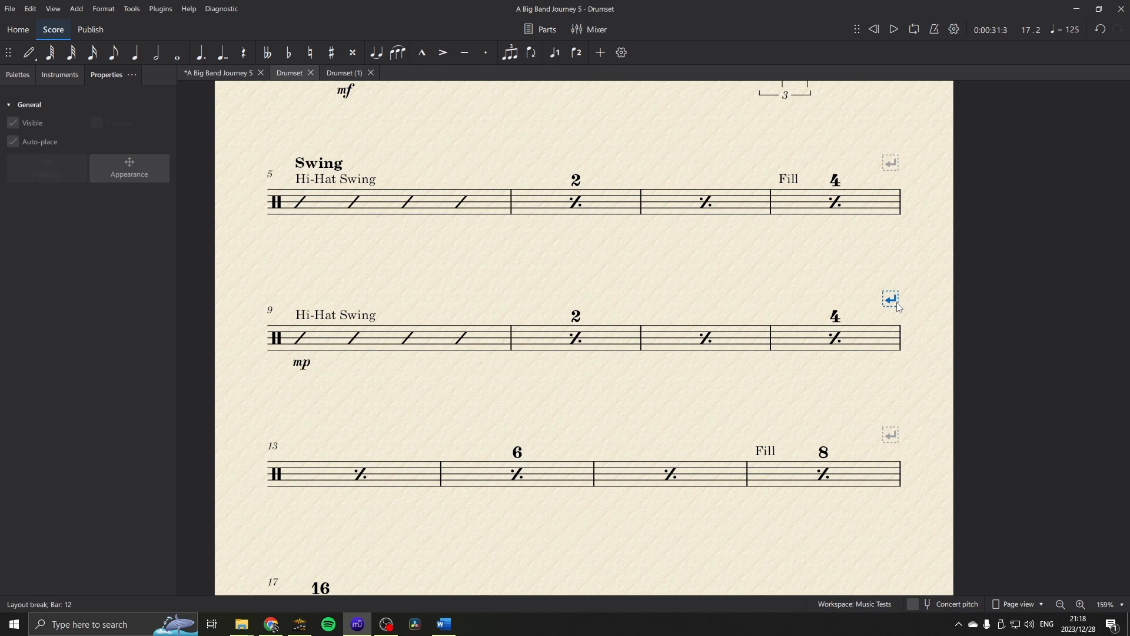
key("Delete")
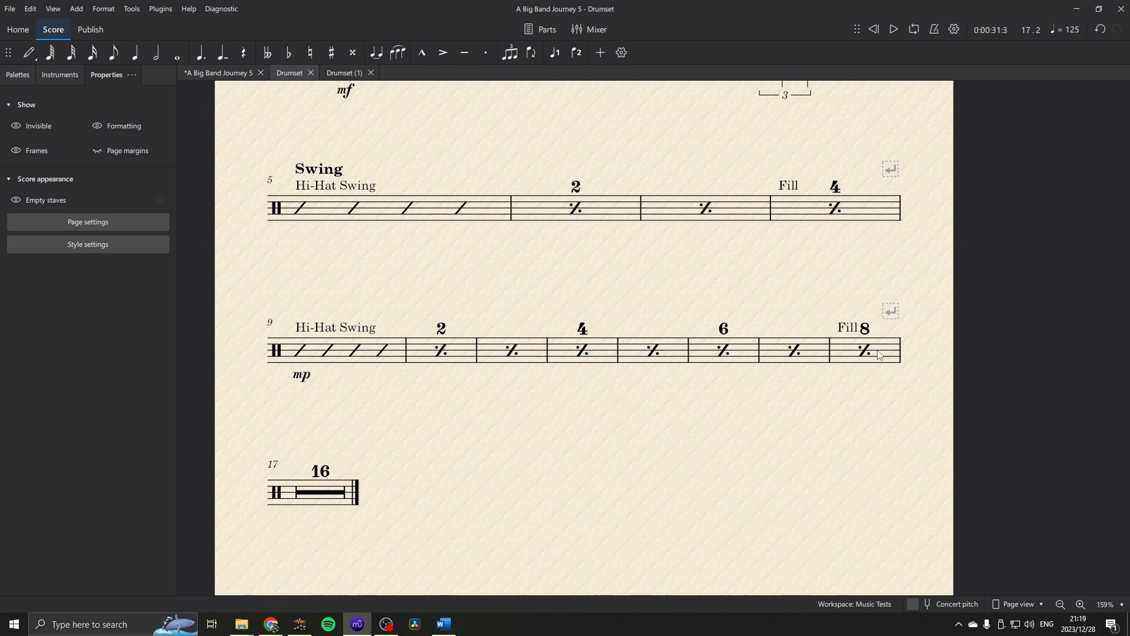
Review the Drumset part's system layout and compare it with the Drumset (1) part.
scroll(693, 285, "up", 3)
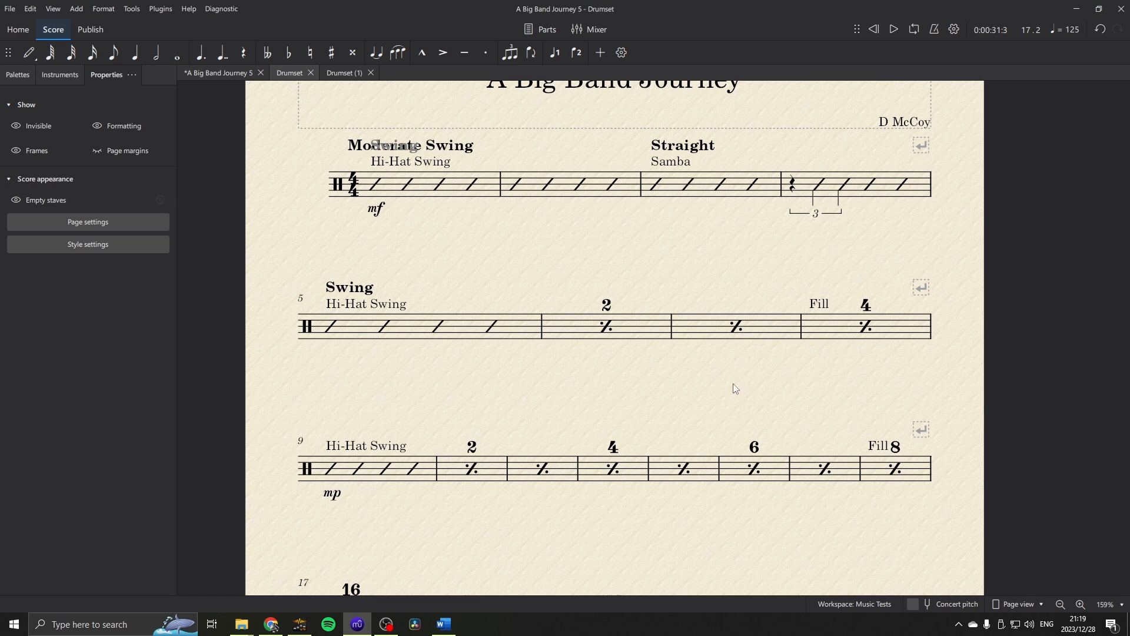
scroll(734, 387, "down", 2)
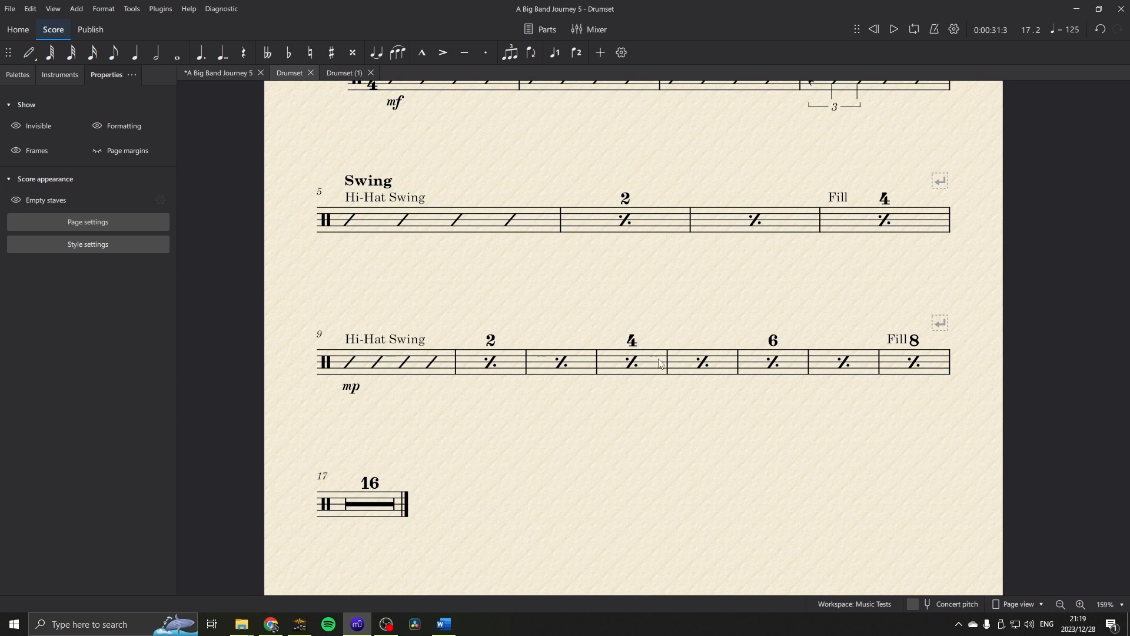
scroll(765, 345, "up", 1)
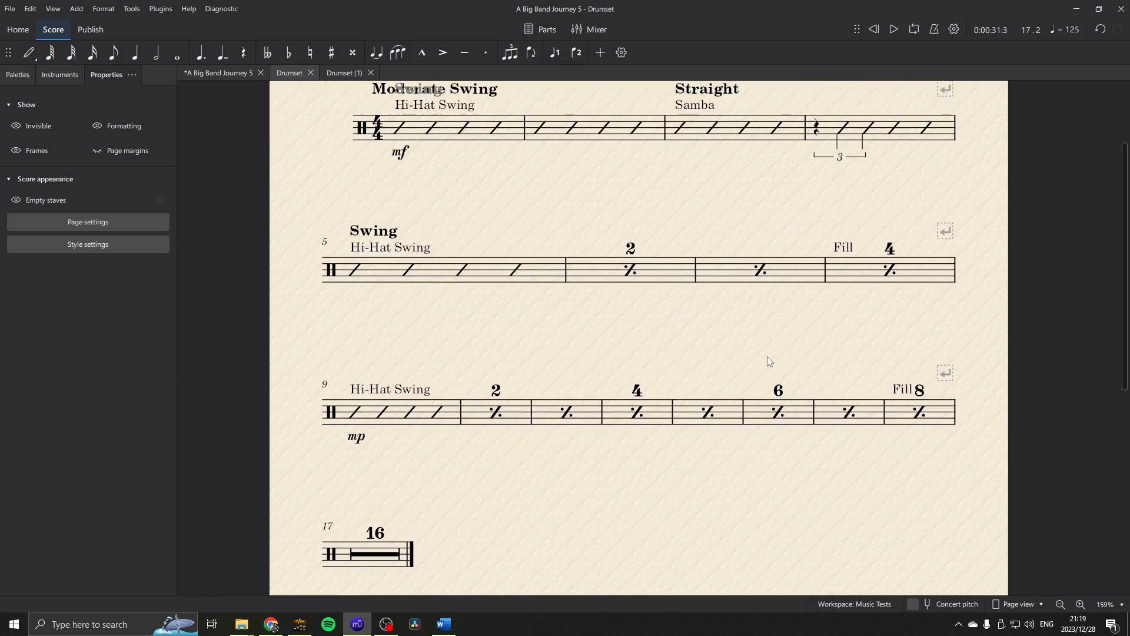
scroll(764, 341, "up", 2)
left_click(344, 73)
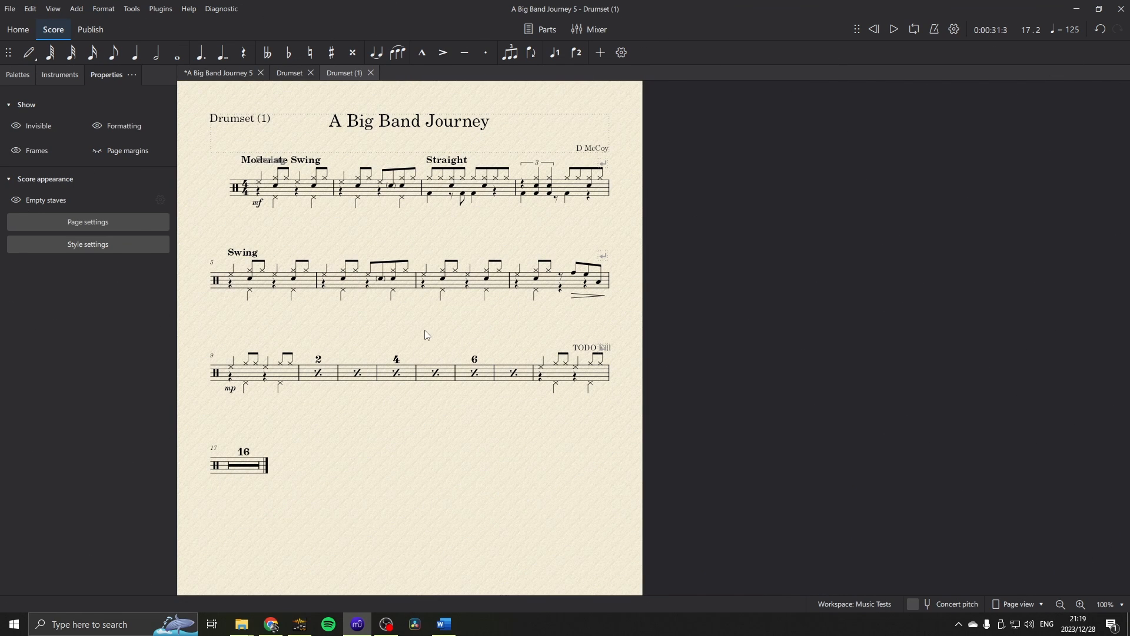
left_click_drag(439, 337, 441, 344)
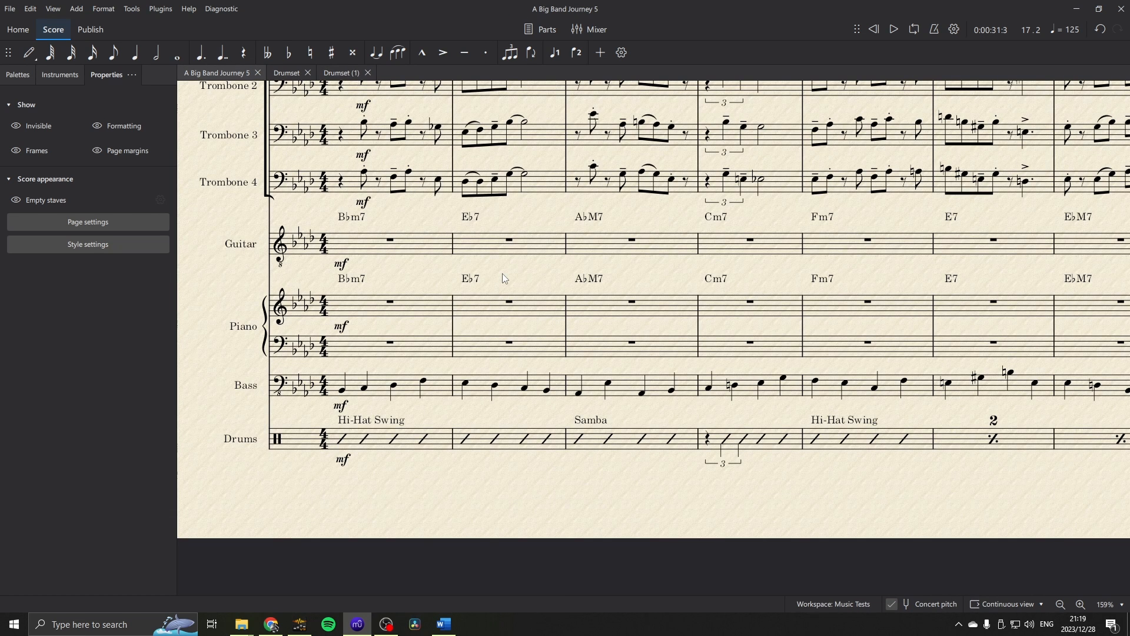
Examine the Muse Sounds choices for the Bass channel in the full score's mixer and close the mixer.
left_click(592, 29)
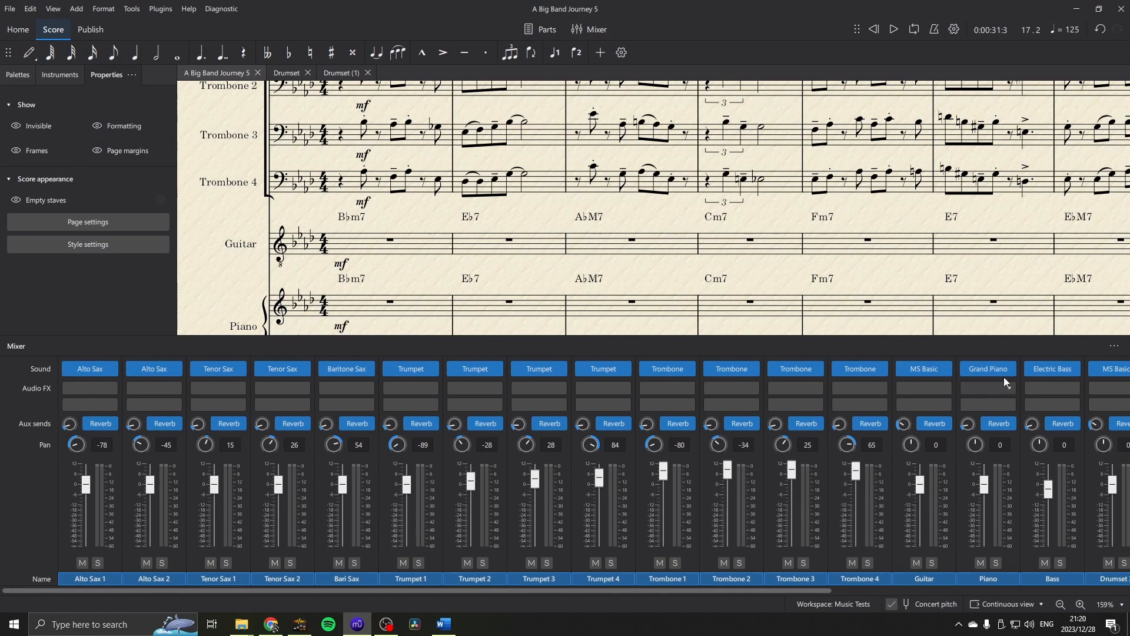
left_click_drag(815, 592, 904, 553)
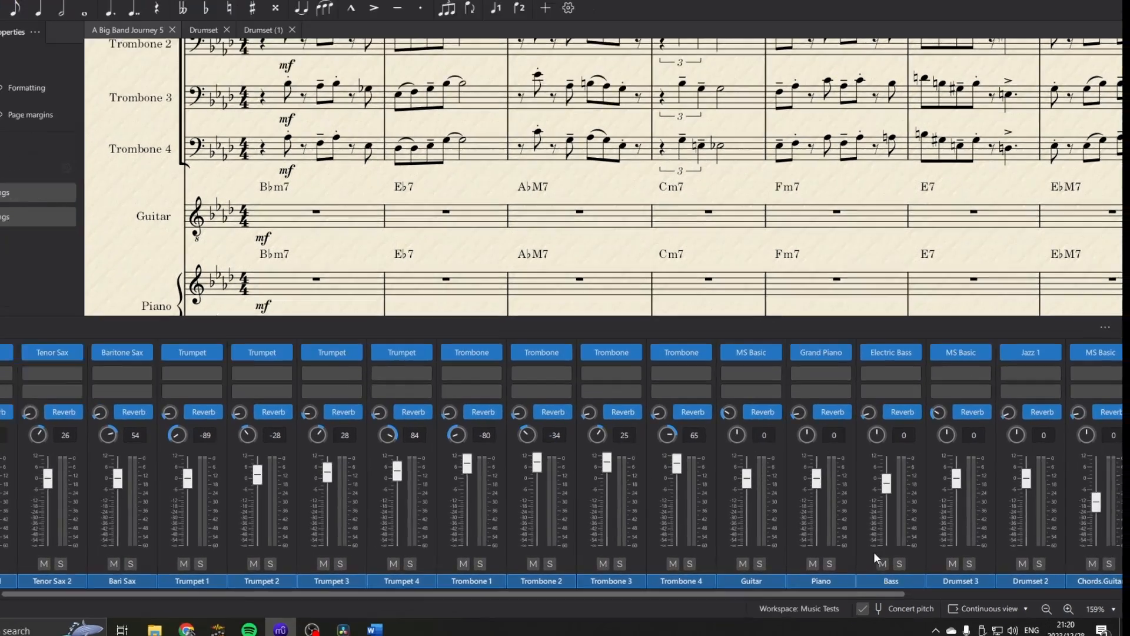
left_click(914, 352)
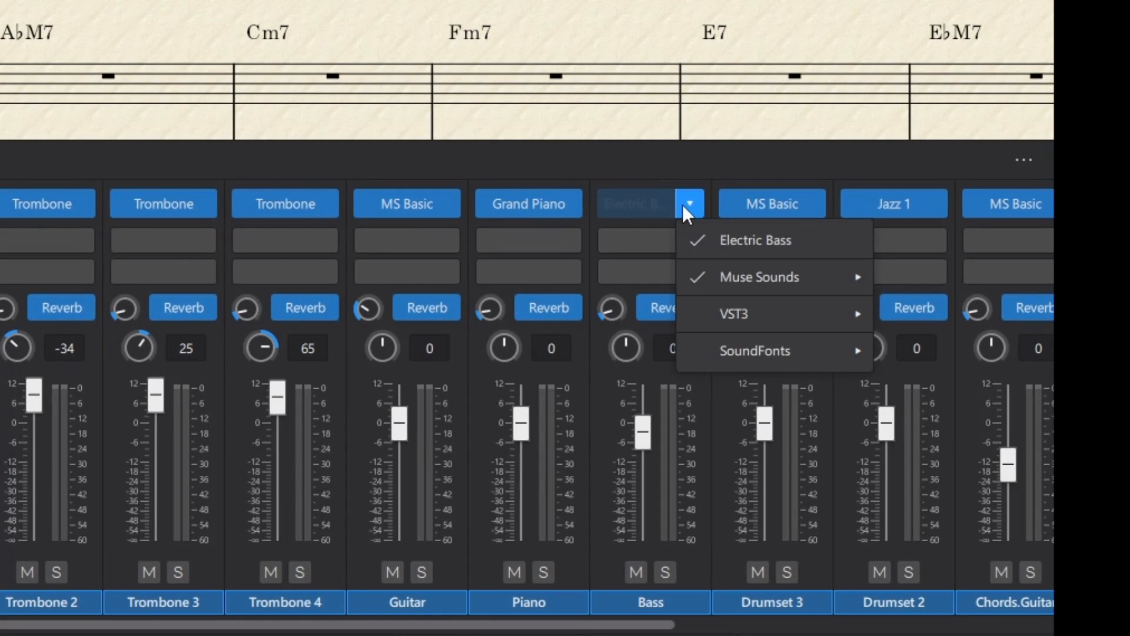
mouse_move(632, 350)
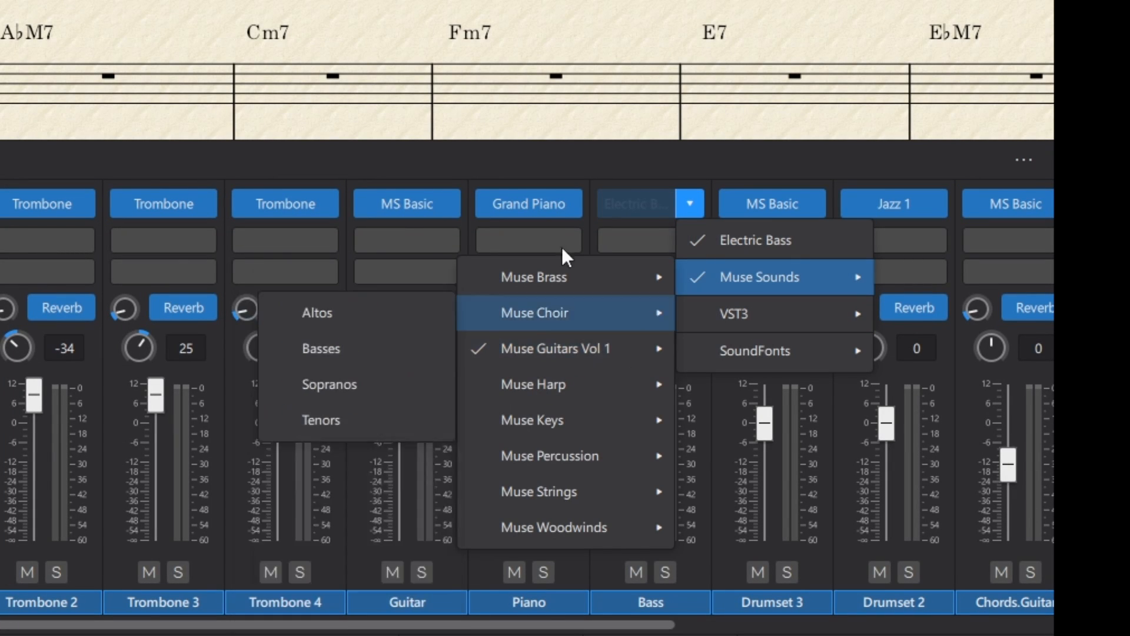
left_click(177, 38)
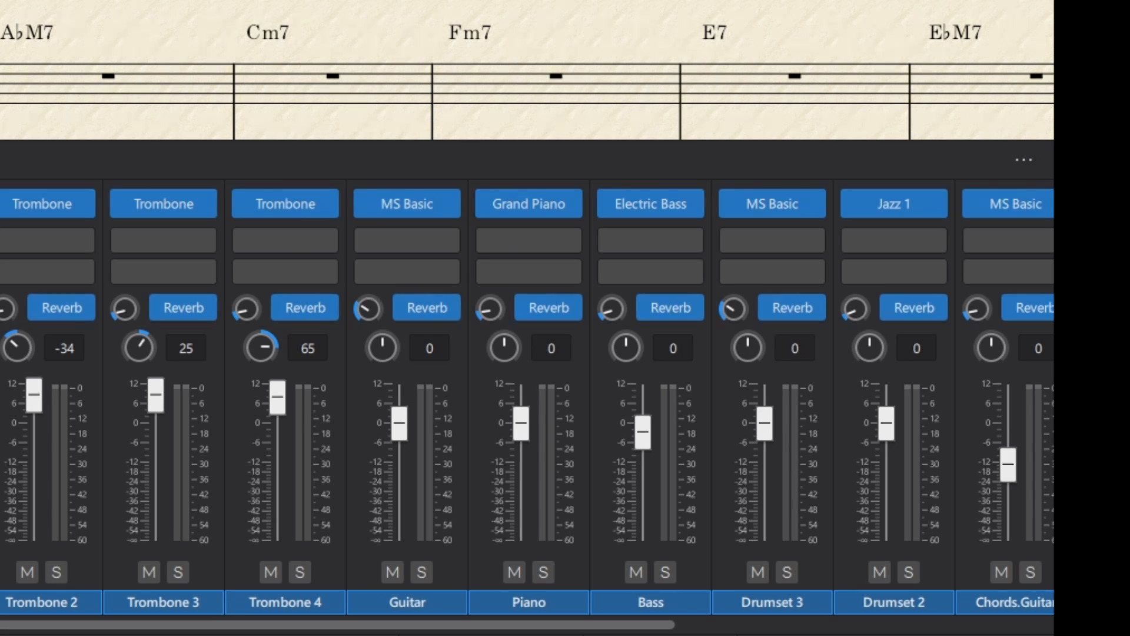
key("F10")
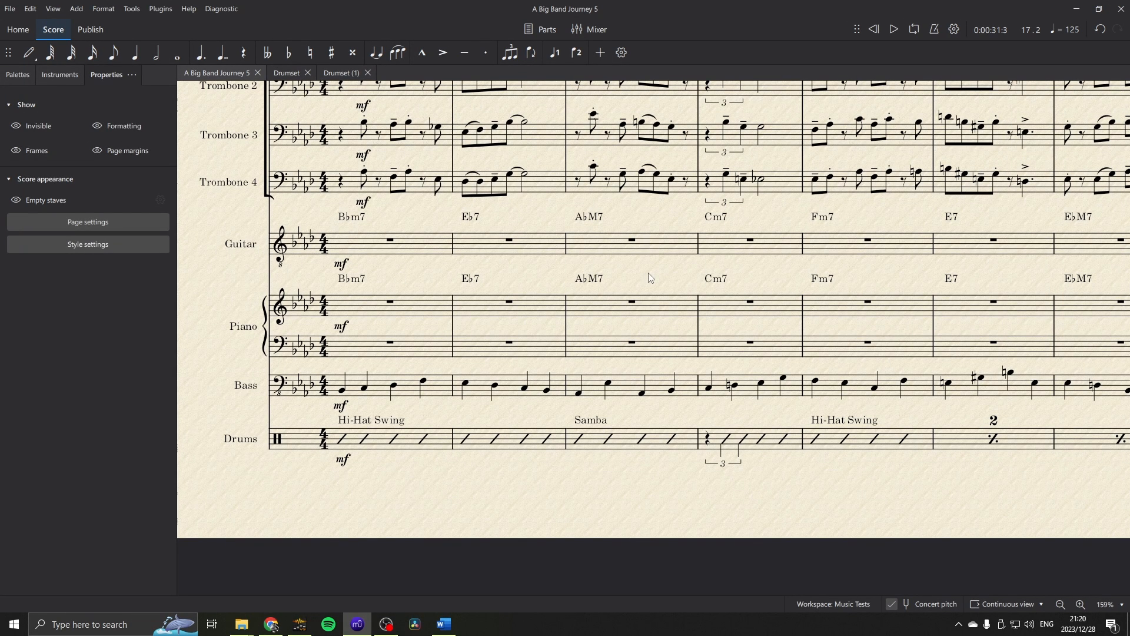
left_click_drag(648, 273, 623, 268)
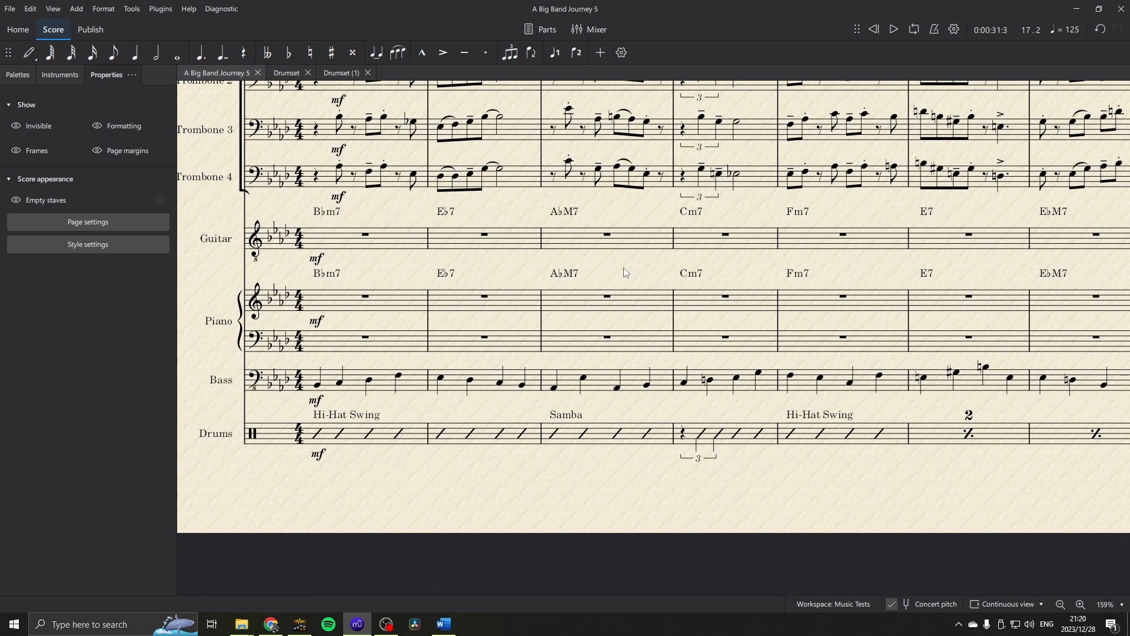
left_click_drag(726, 406, 406, 375)
left_click_drag(629, 436, 1004, 444)
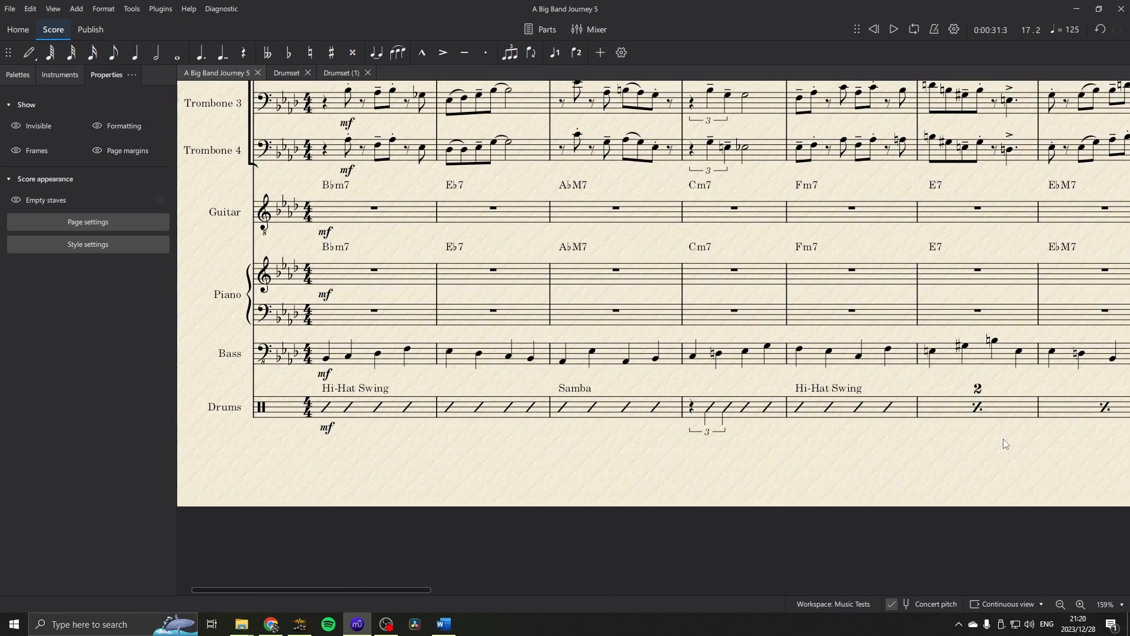